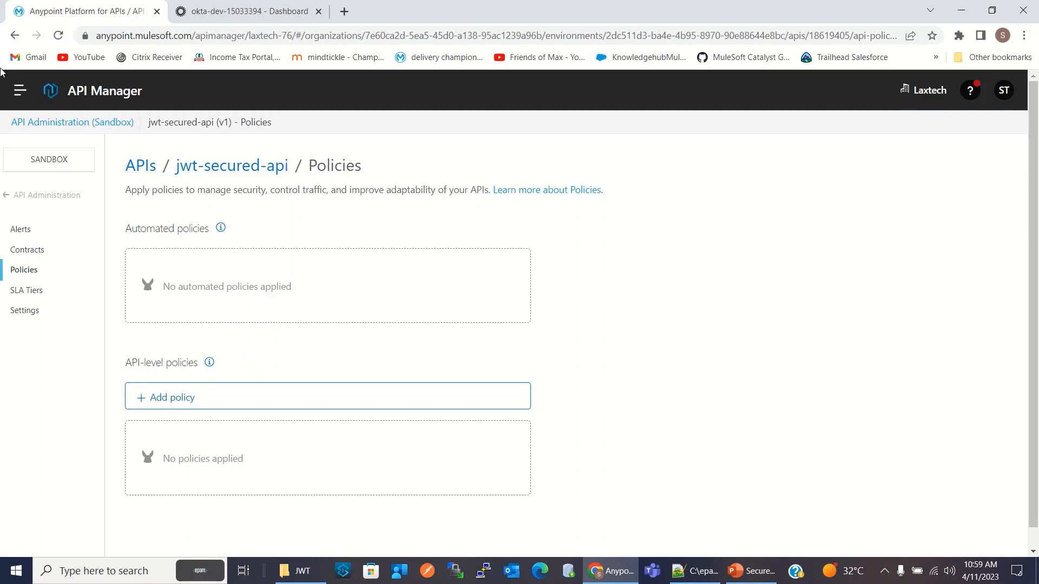
Open the jwt-secured-api asset in Exchange and show the GET method of its /orders endpoint
left_click(20, 91)
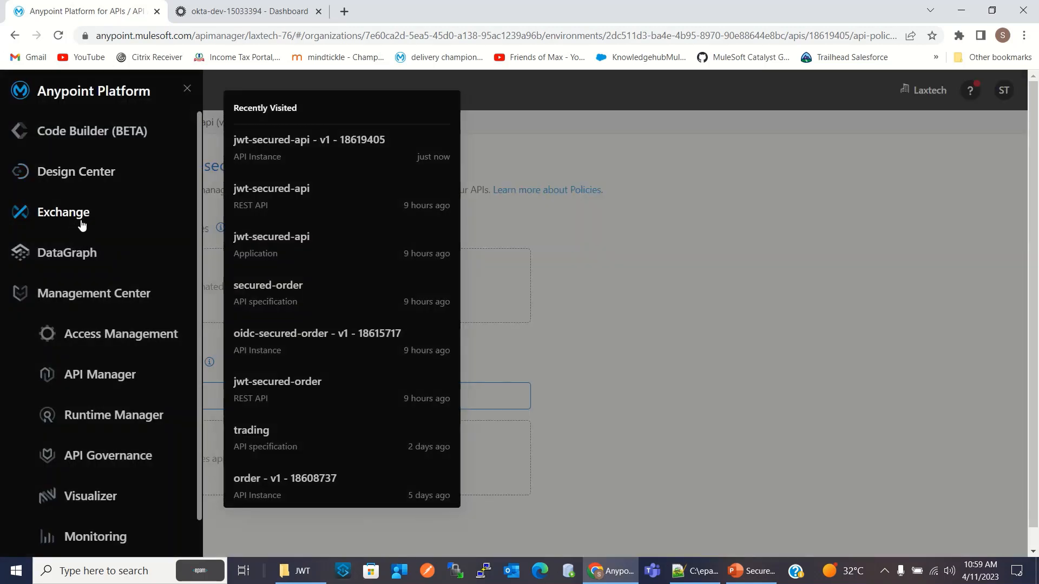
left_click(81, 221)
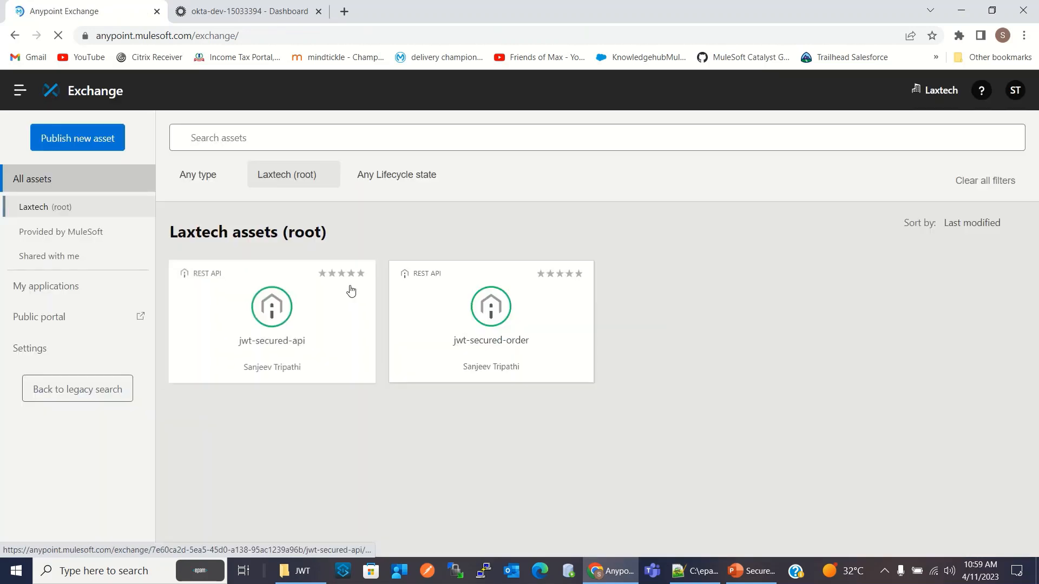
left_click(288, 309)
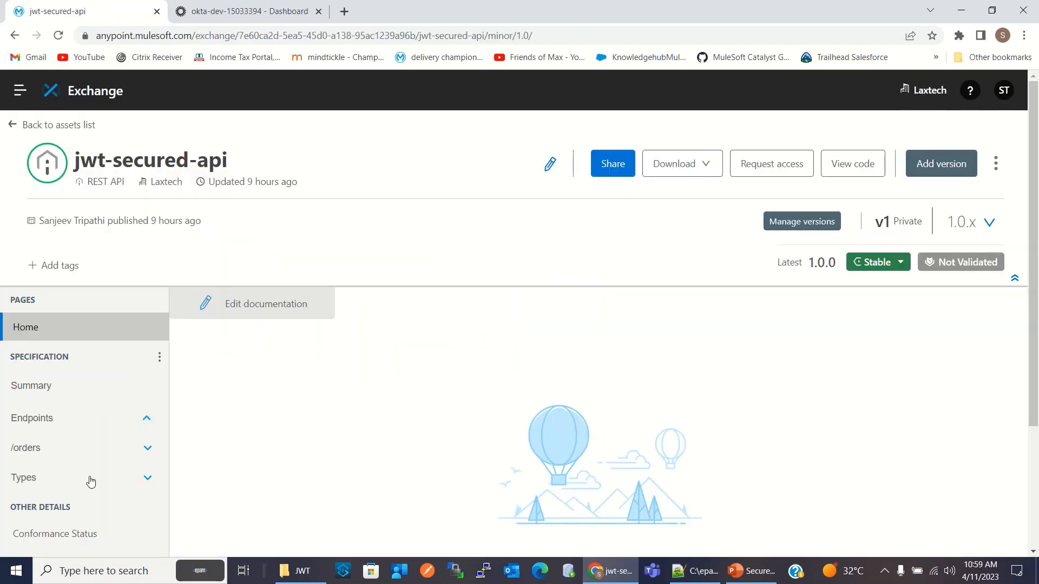
left_click(30, 450)
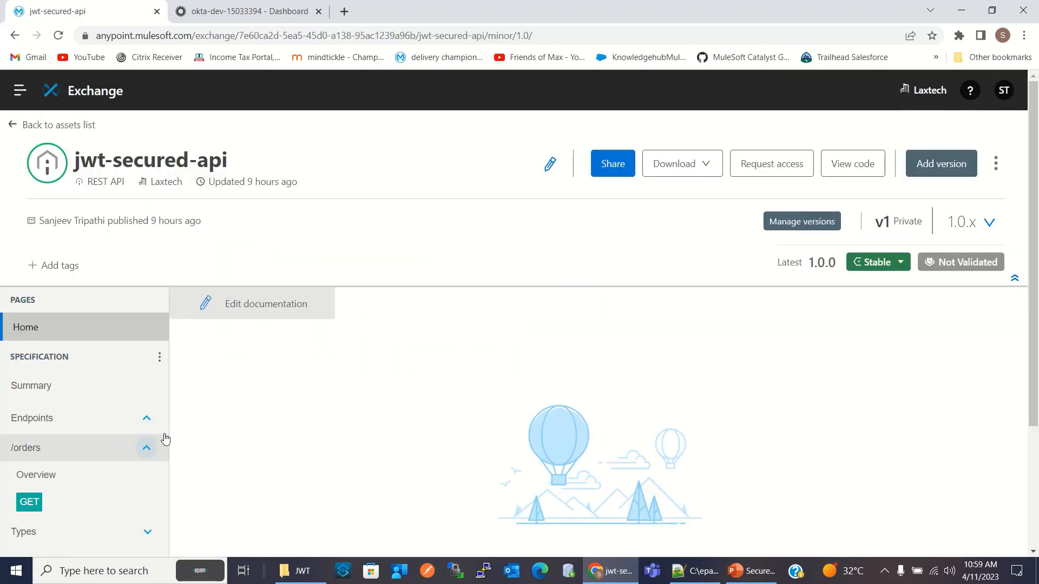
left_click(29, 503)
Send a test GET request to /orders against the mocking service and review the returned order data
scroll(615, 390, "down", 3)
scroll(615, 390, "down", 3)
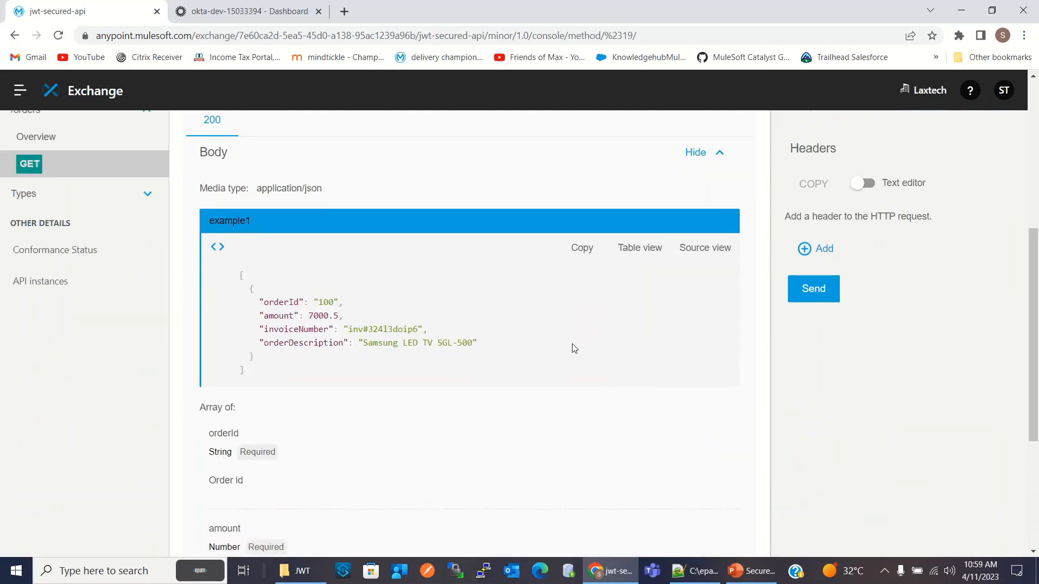
left_click(793, 290)
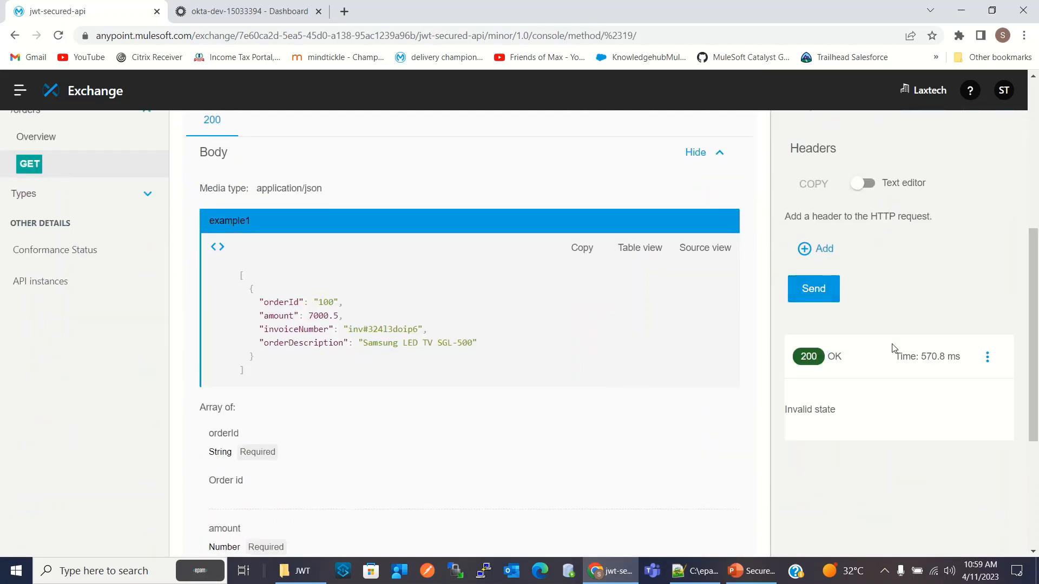
scroll(920, 412, "down", 4)
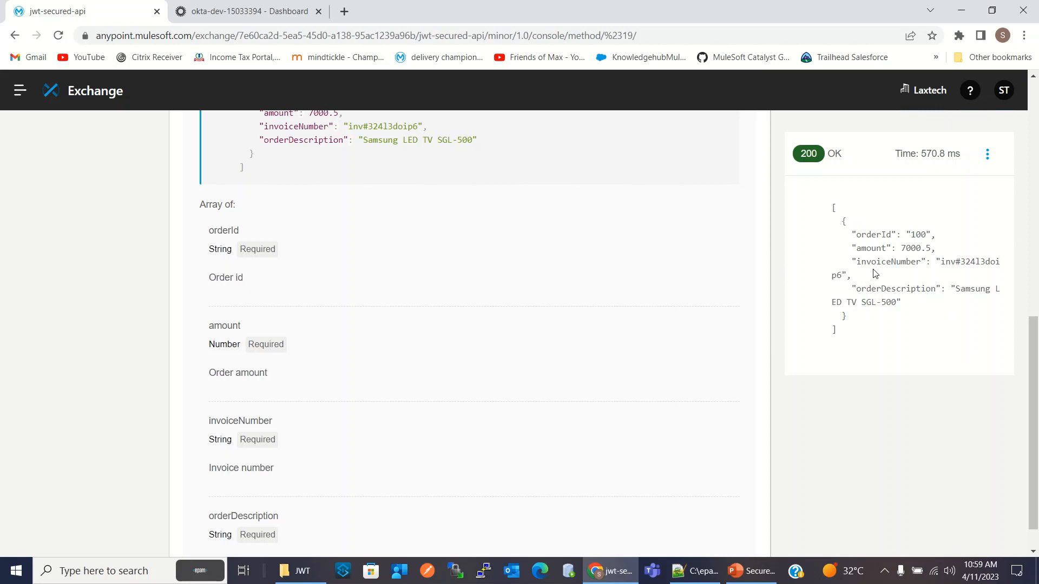
scroll(923, 336, "up", 10)
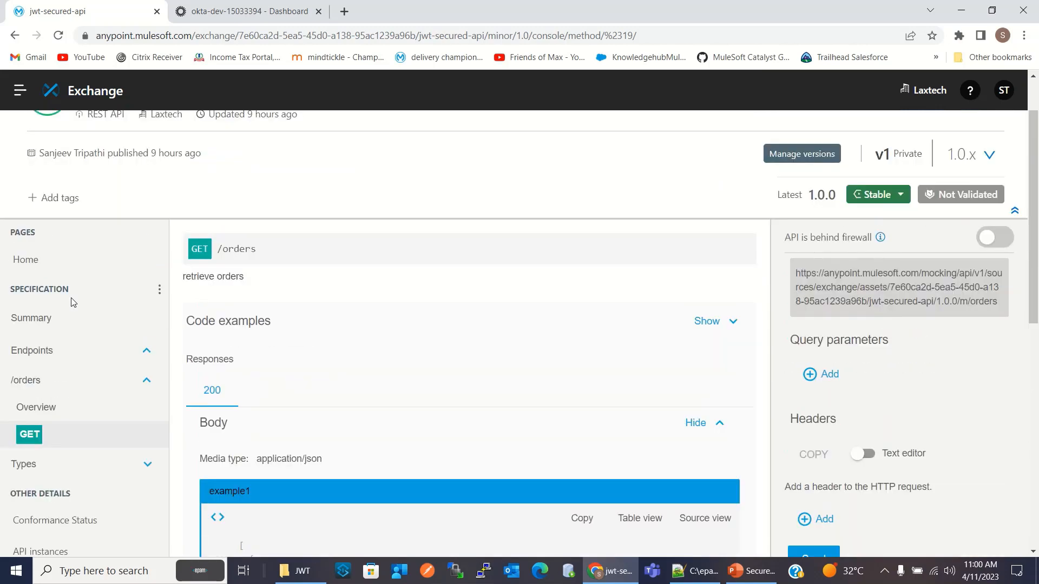
Add an API-level policy to jwt-secured-api in API Manager and select JWT Validation as its type
left_click(20, 90)
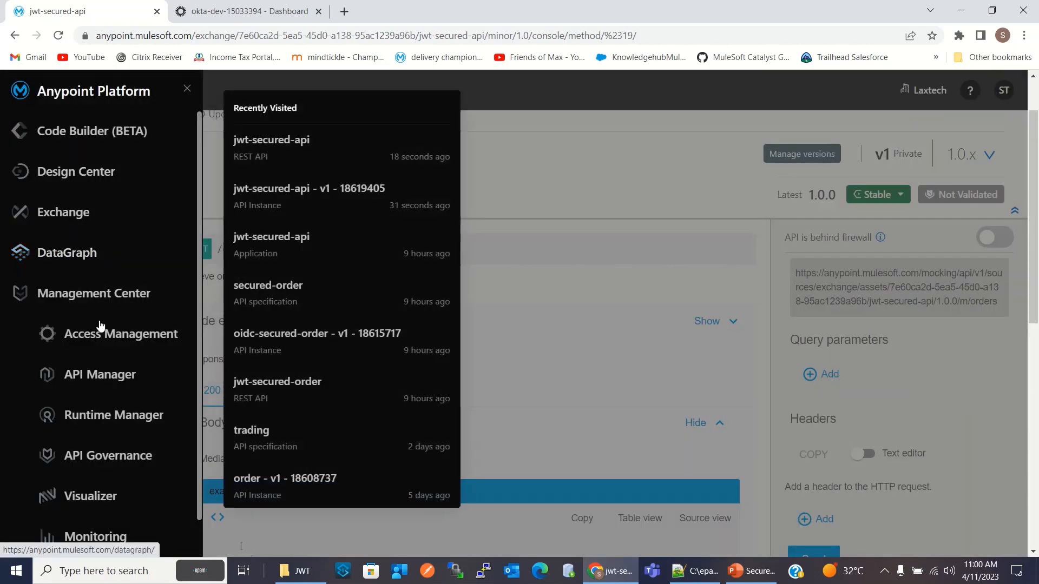
left_click(138, 376)
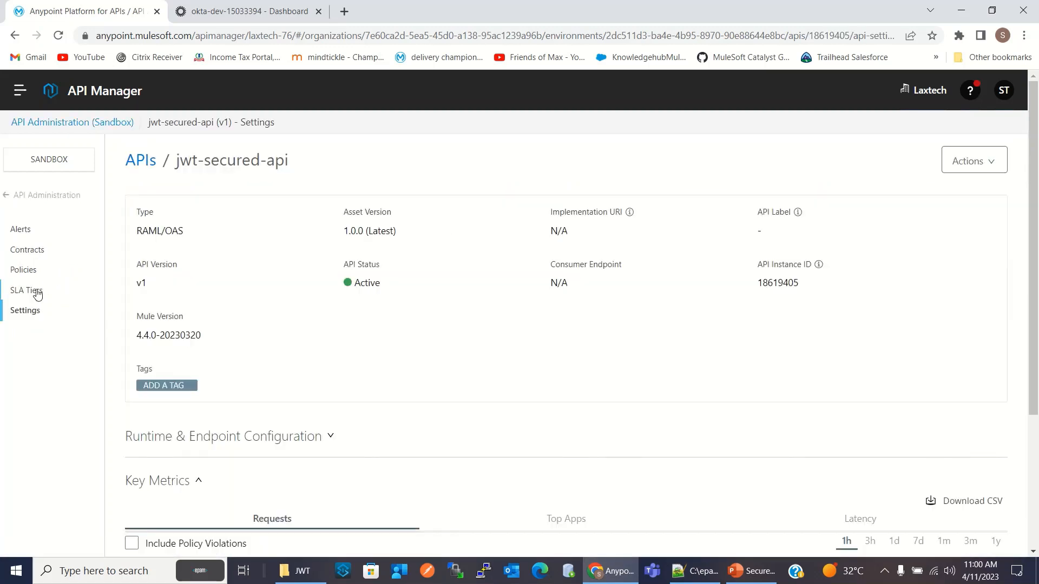
left_click(33, 270)
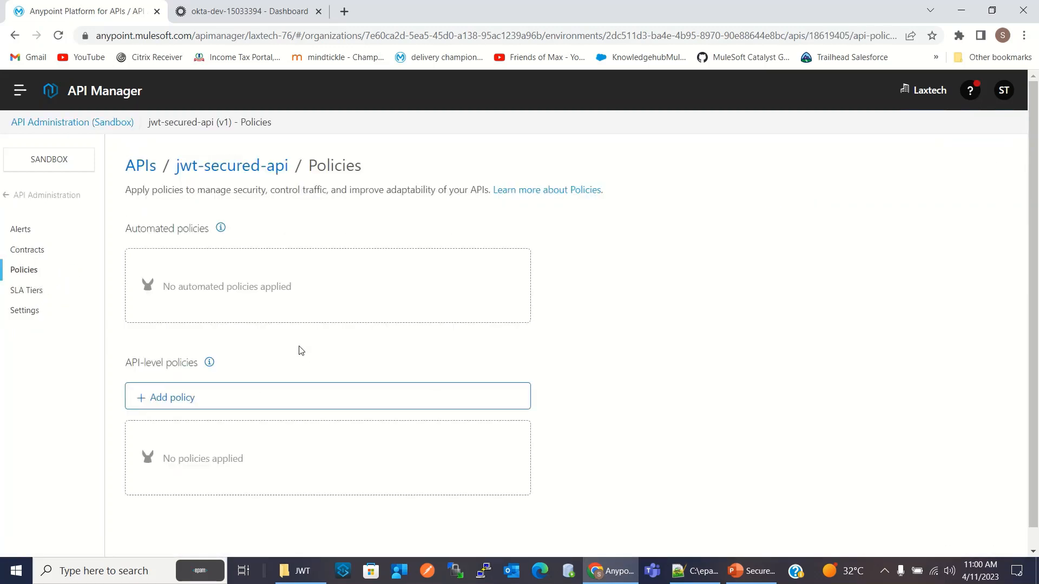
left_click(200, 401)
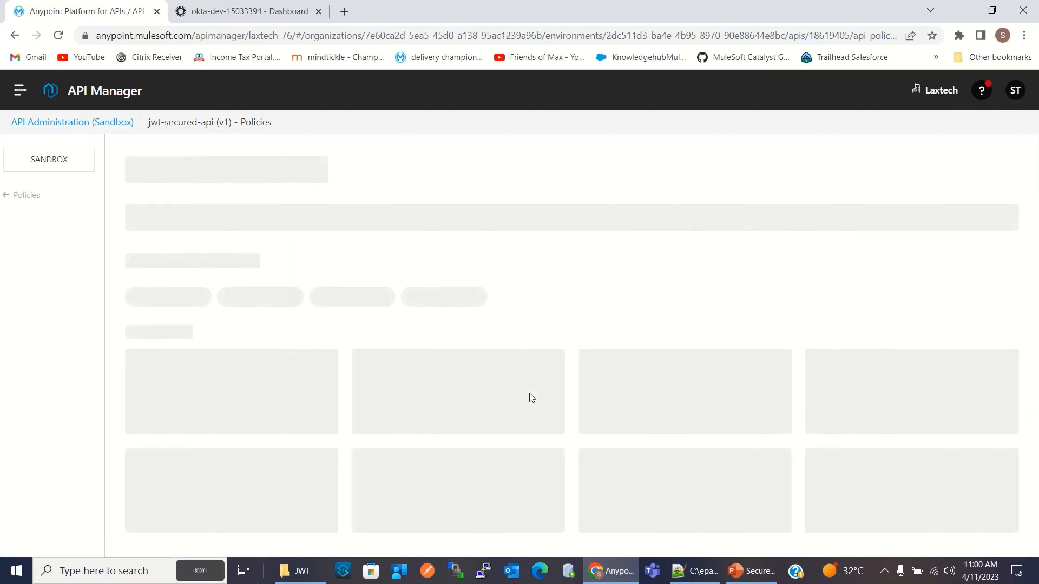
left_click(407, 366)
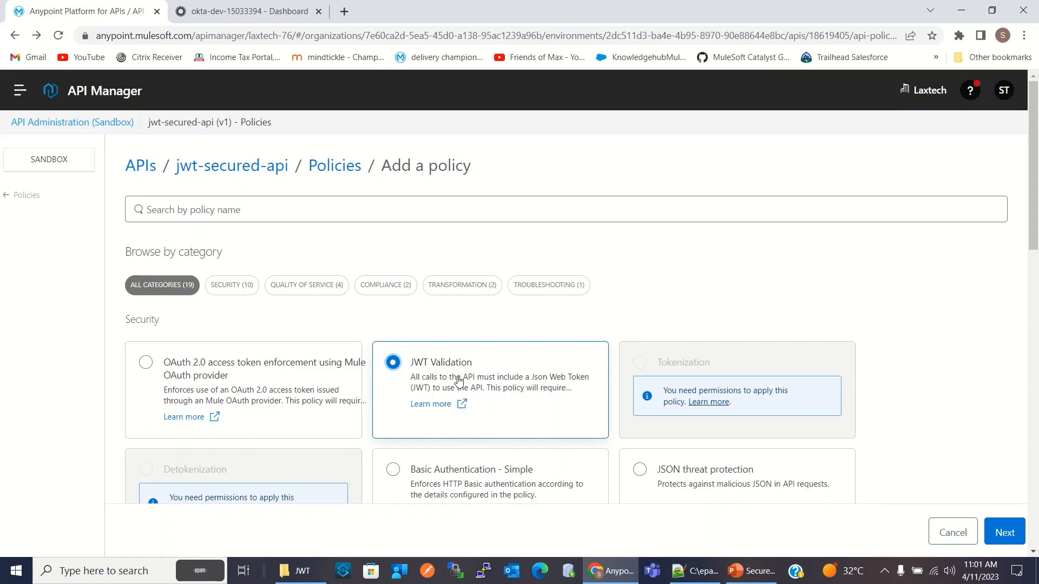
Switch to Notepad++ and review the Okta sign-up and login URLs in notes.txt
left_click(712, 578)
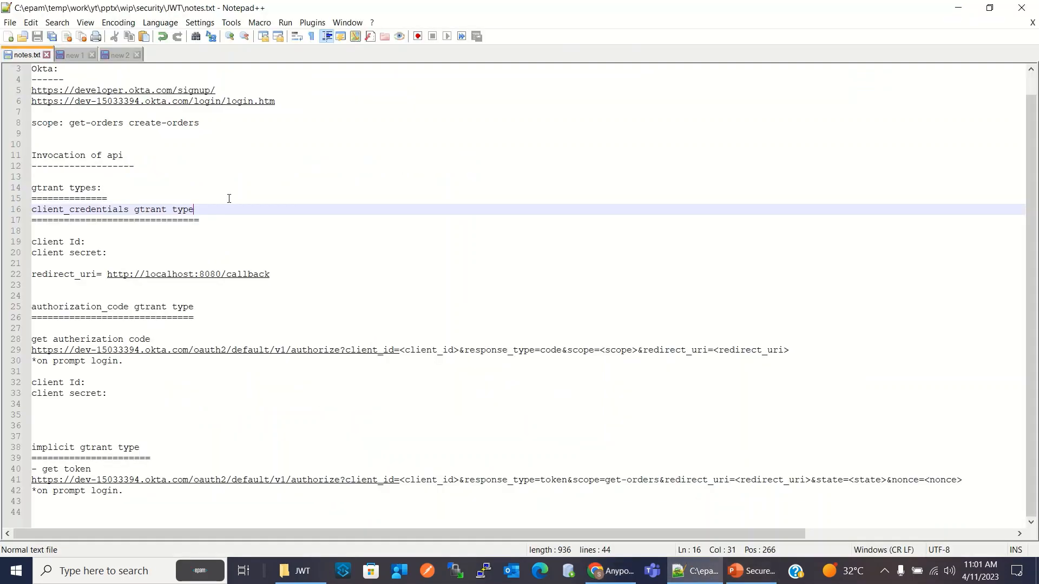
left_click_drag(226, 90, 38, 90)
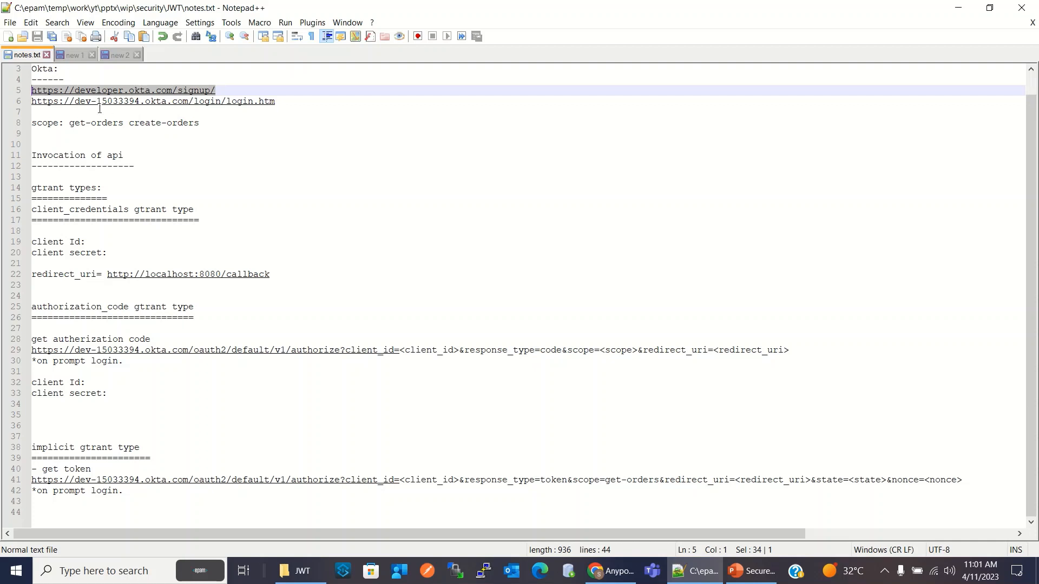
left_click(282, 101)
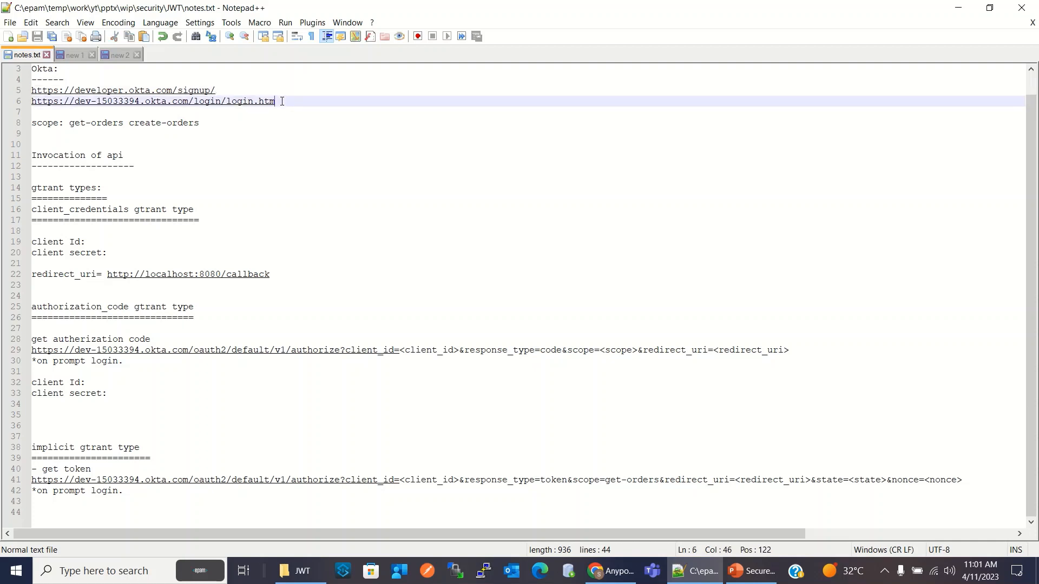
Switch to the Okta admin console in Chrome and open the scopes of the default authorization server
left_click(611, 571)
left_click(241, 13)
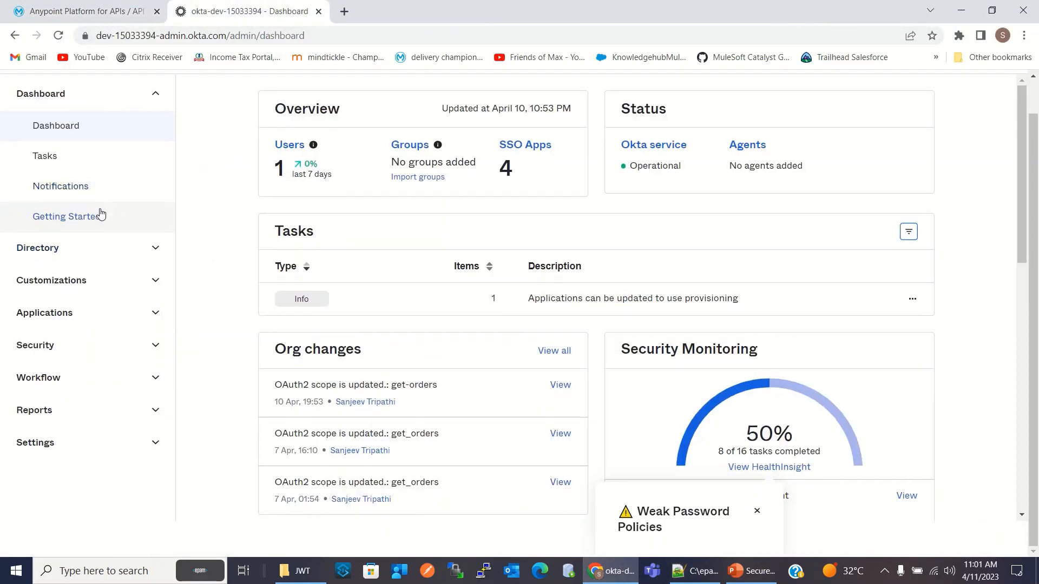
left_click(103, 347)
scroll(66, 372, "down", 2)
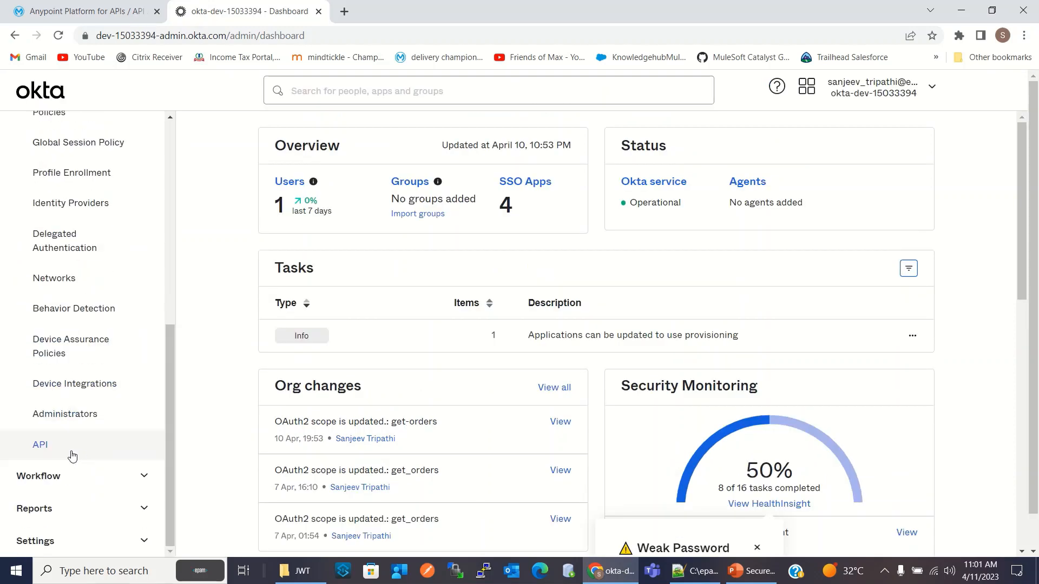
left_click(43, 445)
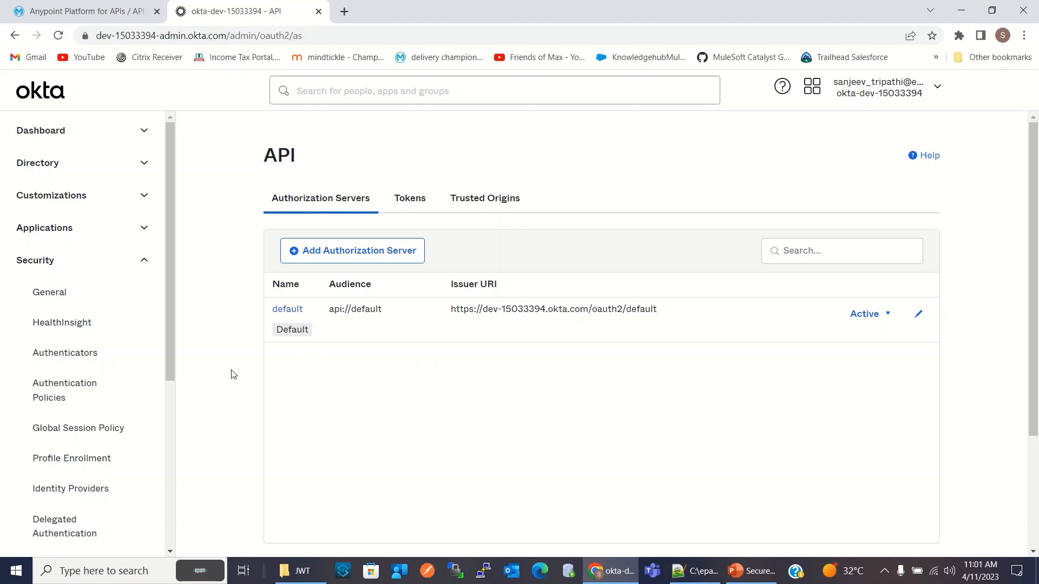
left_click(293, 315)
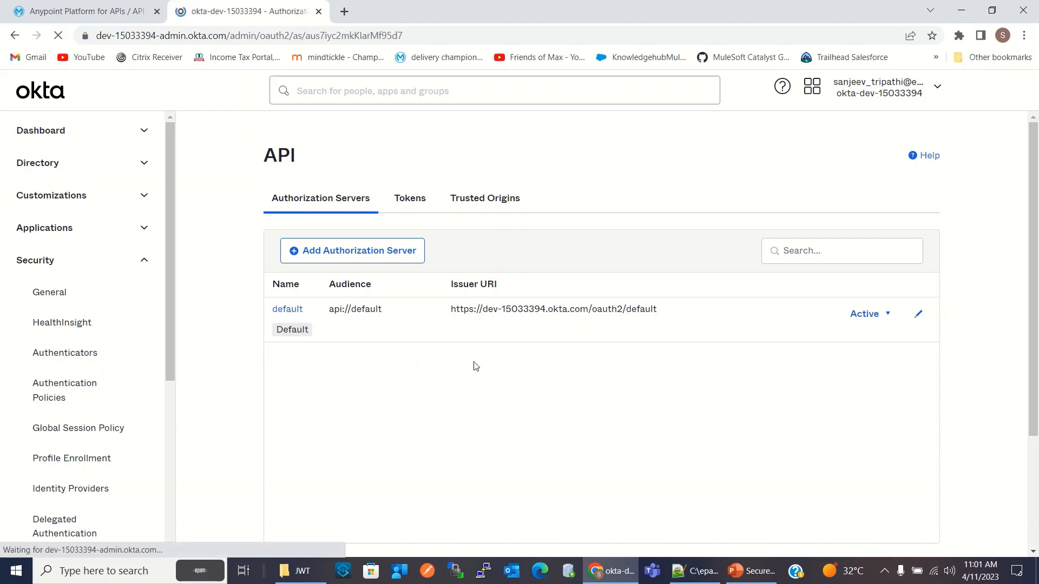
left_click(353, 254)
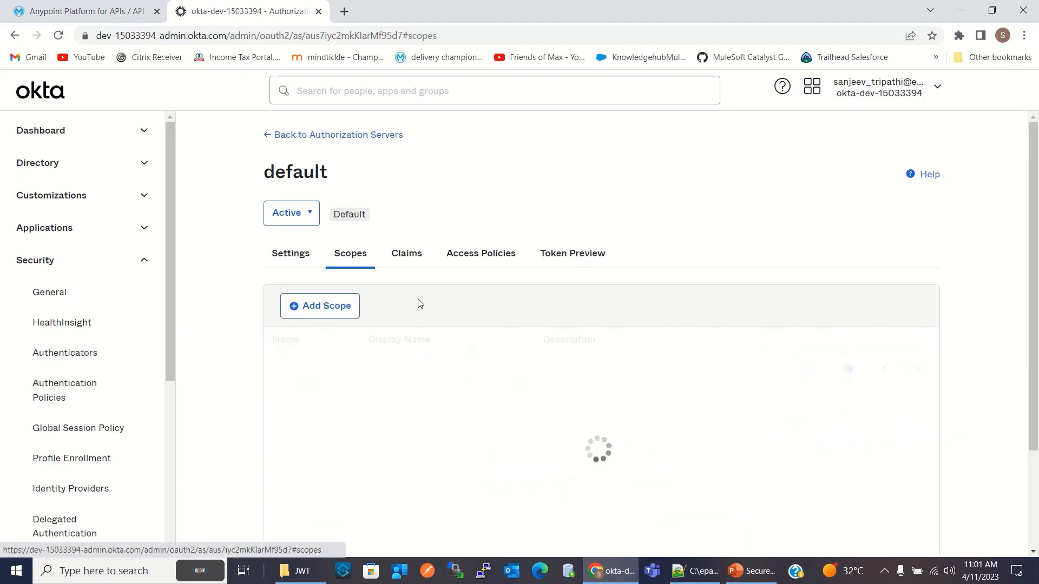
Open a new scope form and copy the scope names "get-orders create-orders" from notes.txt in Notepad++
left_click(332, 306)
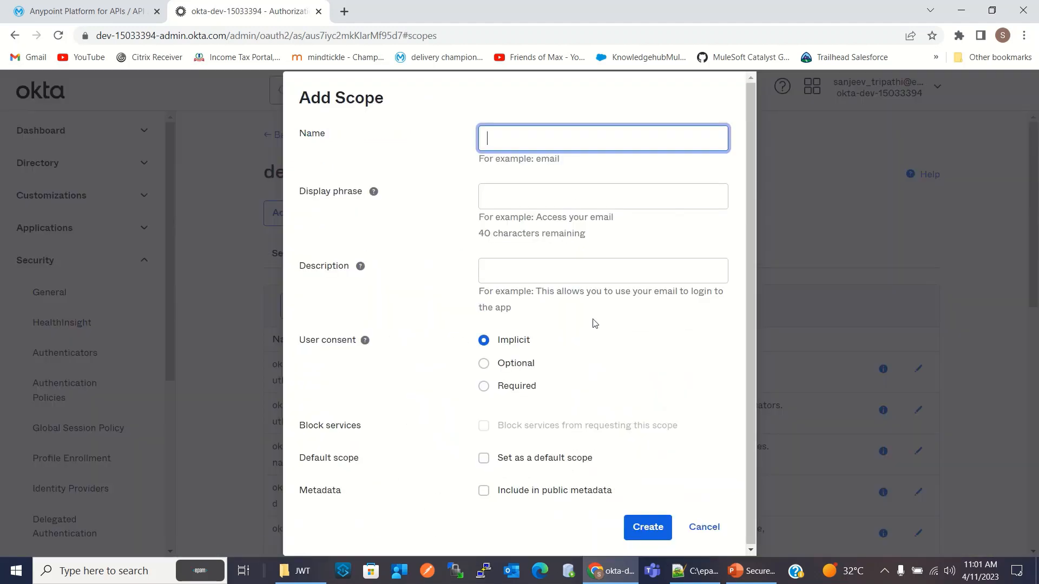
left_click(684, 571)
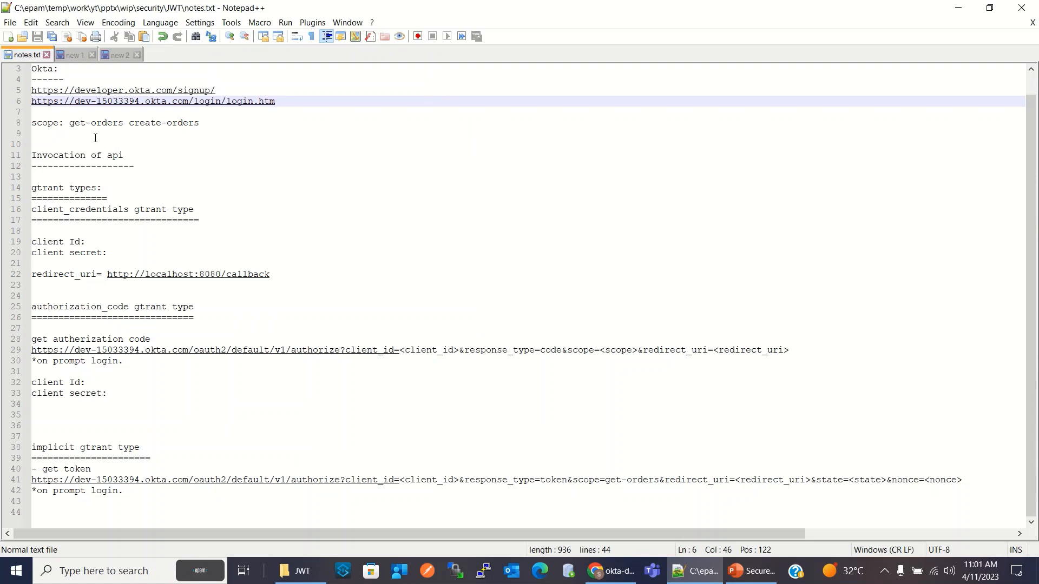
left_click_drag(70, 125, 204, 126)
key("ctrl+c")
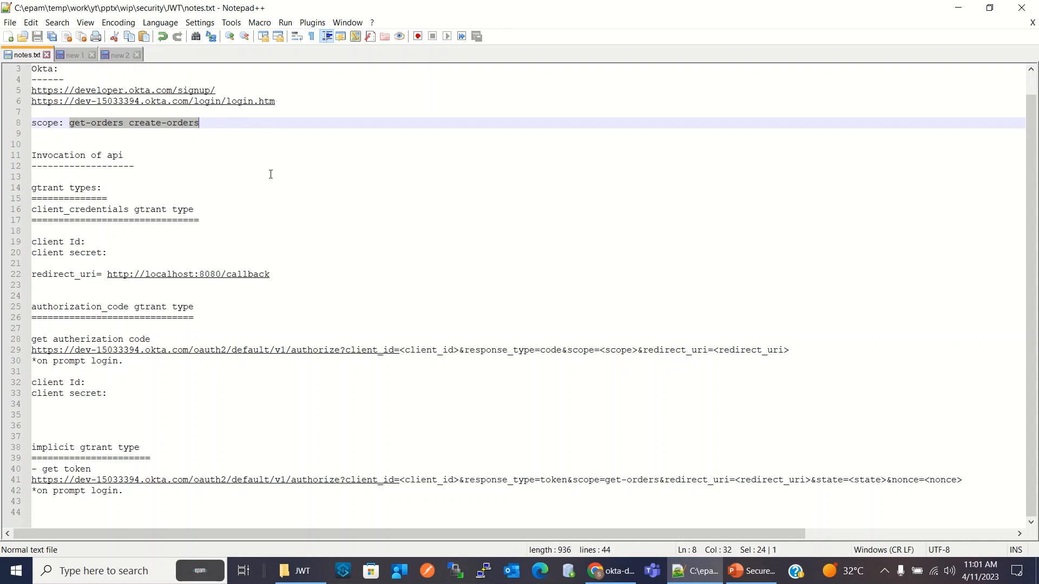
left_click(266, 120)
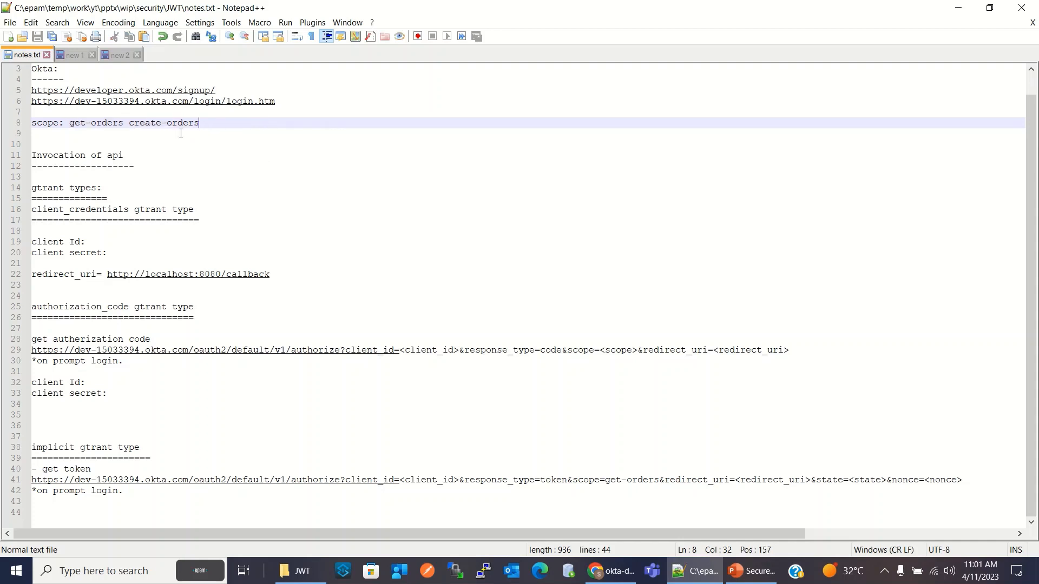
left_click(610, 574)
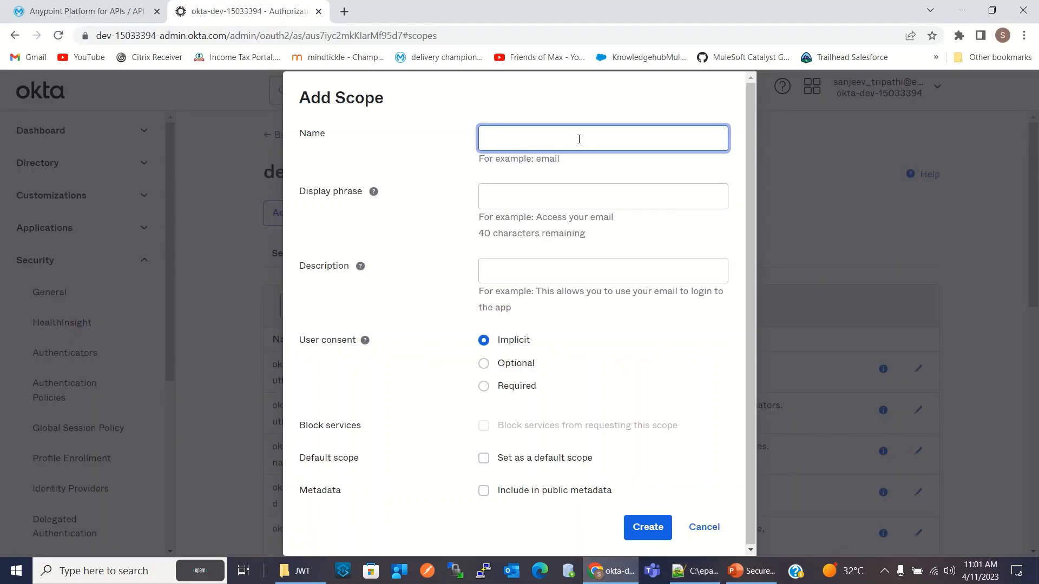
Create the scope get-orders with "Get orders" as both display phrase and description, trimming the pasted text to the first scope name
key("ctrl+v")
left_click_drag(537, 141, 640, 146)
key("ctrl+c")
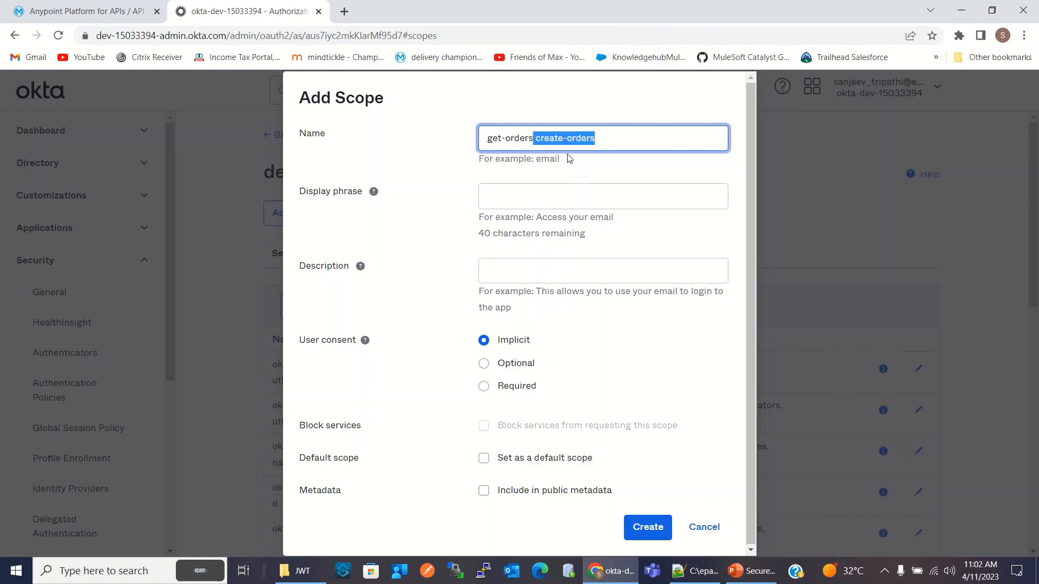
key("BackSpace")
left_click(534, 193)
type("Get orders")
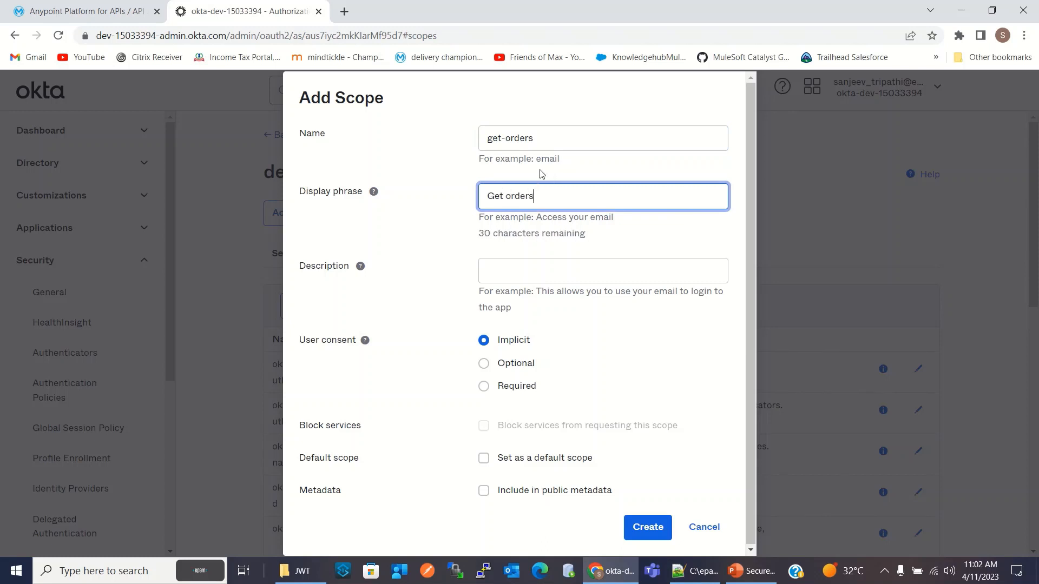
left_click(541, 268)
type("Get")
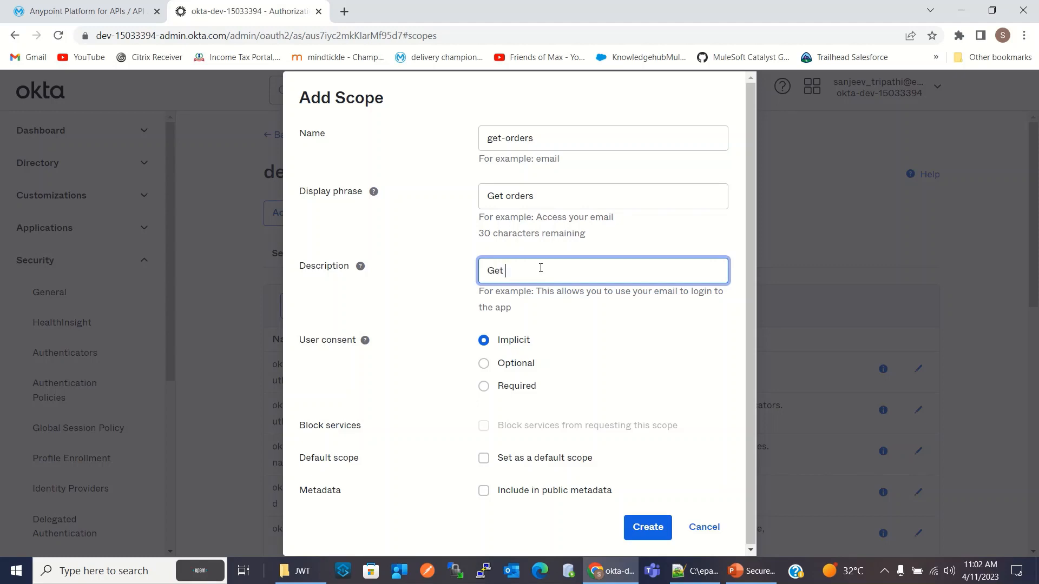
type(" orders")
left_click(647, 527)
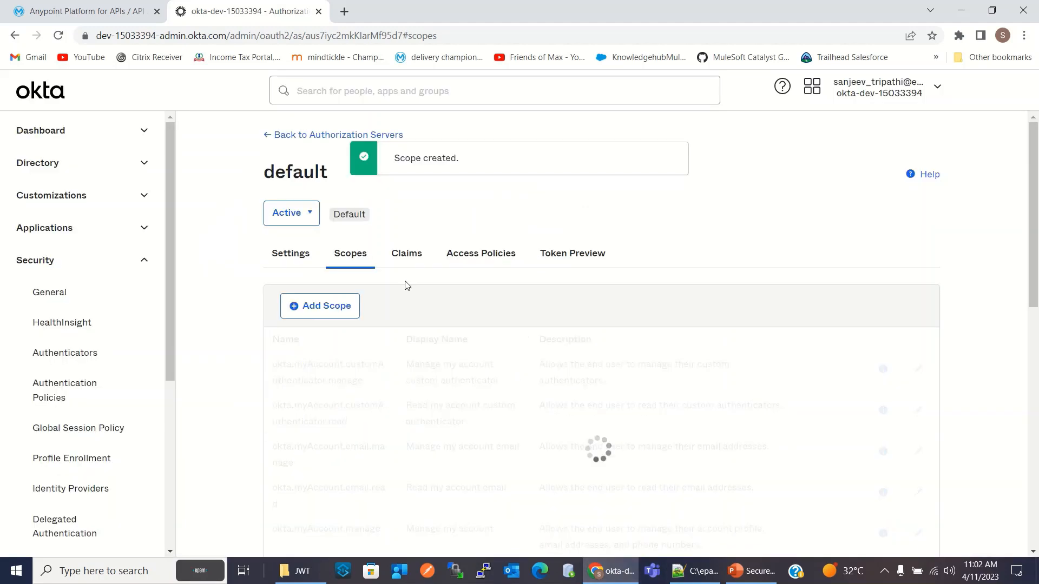
Create a second scope named create-order with "Create order" as both display phrase and description
left_click(328, 308)
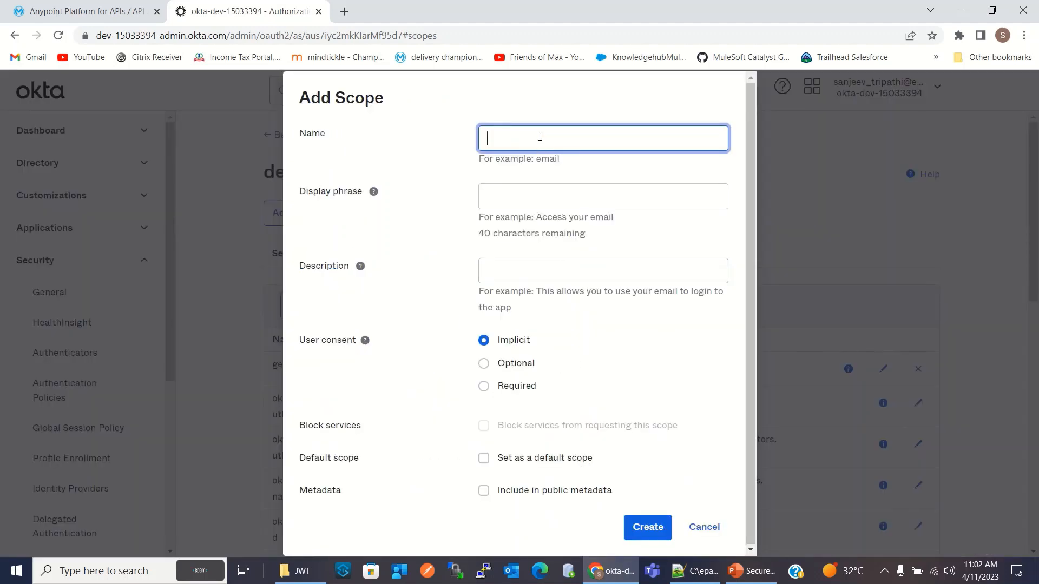
key("ctrl+v")
left_click(604, 174)
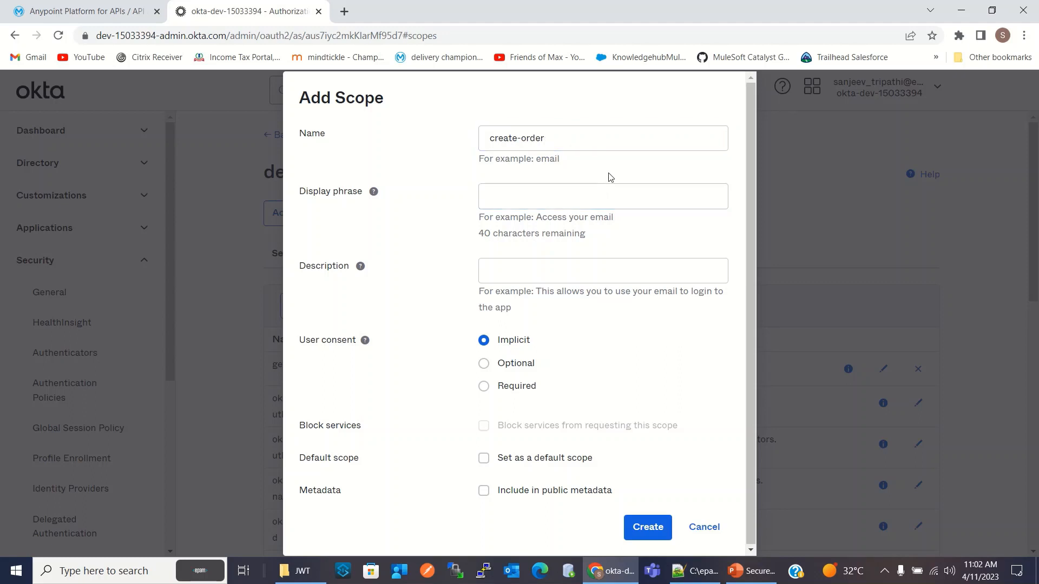
left_click(536, 193)
type("Create order")
left_click(542, 271)
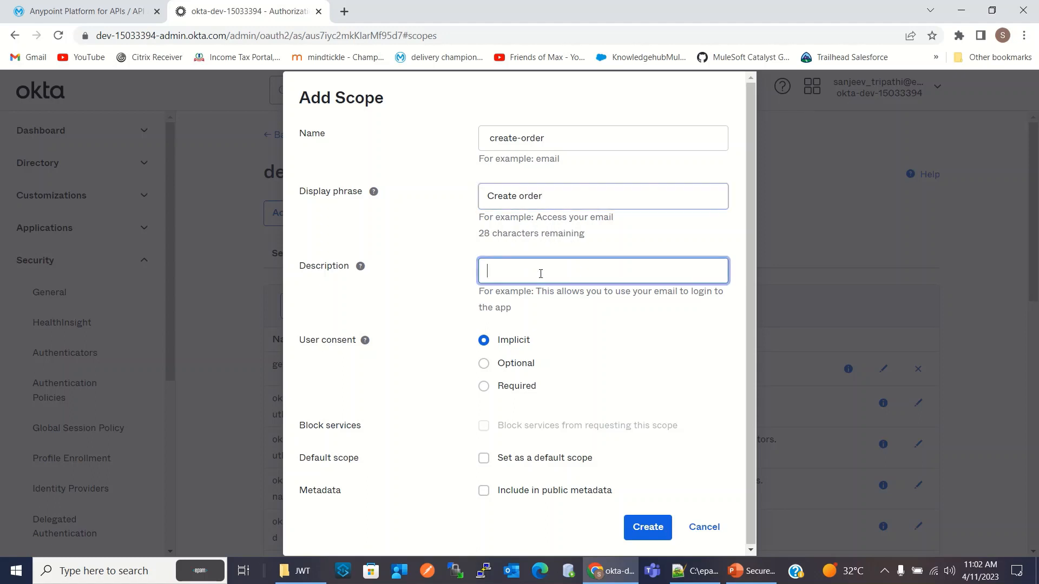
type("Create order")
left_click(671, 521)
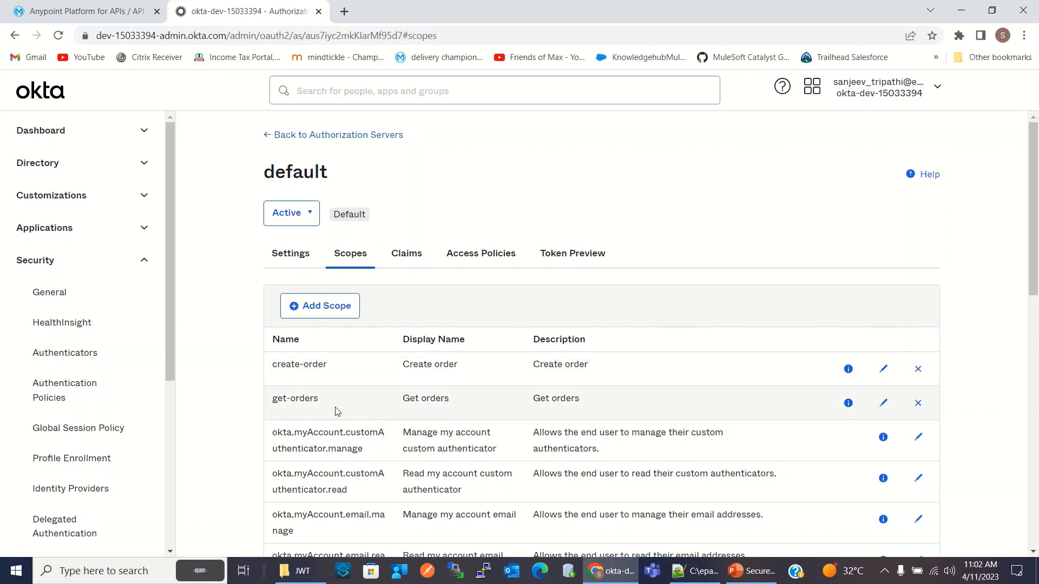
Correct the second scope name in notes.txt in Notepad++ to create-order and save the file
left_click(697, 571)
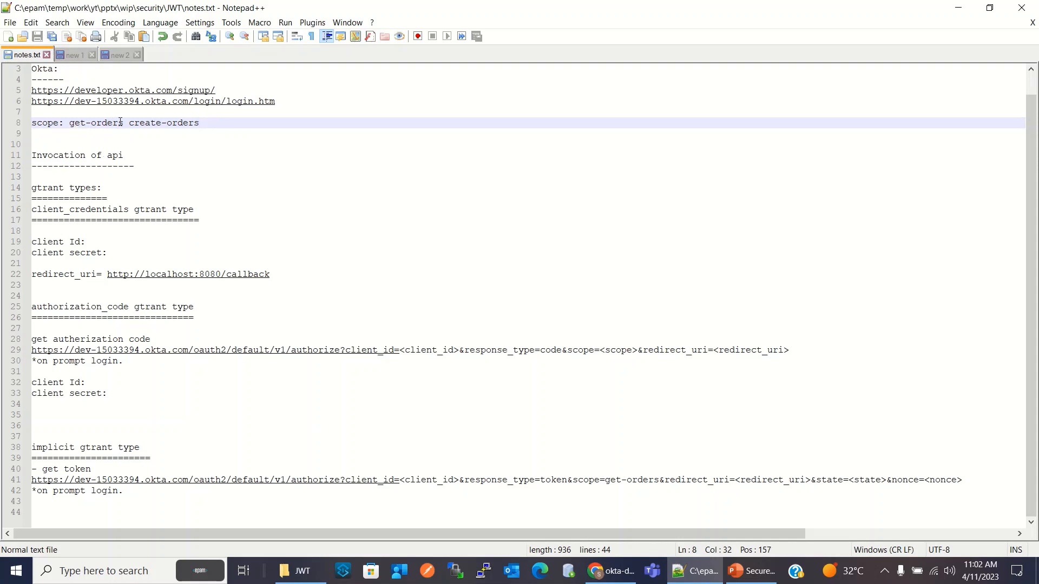
key("BackSpace")
left_click(289, 163)
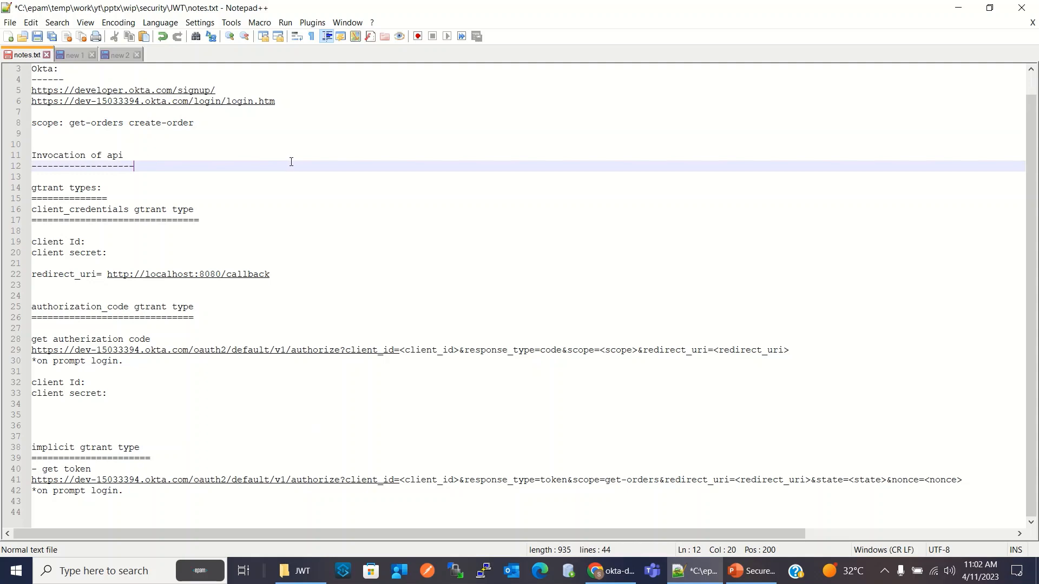
key("ctrl+s")
key("Up")
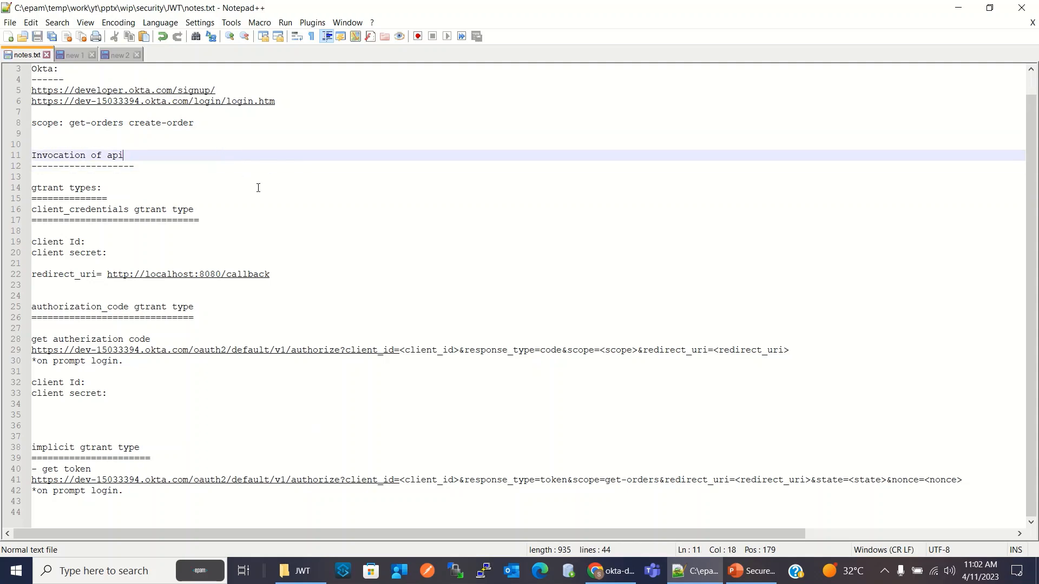
Switch to Okta in Chrome and start a new app integration with OIDC - OpenID Connect sign-in and the Web Application type
left_click(611, 572)
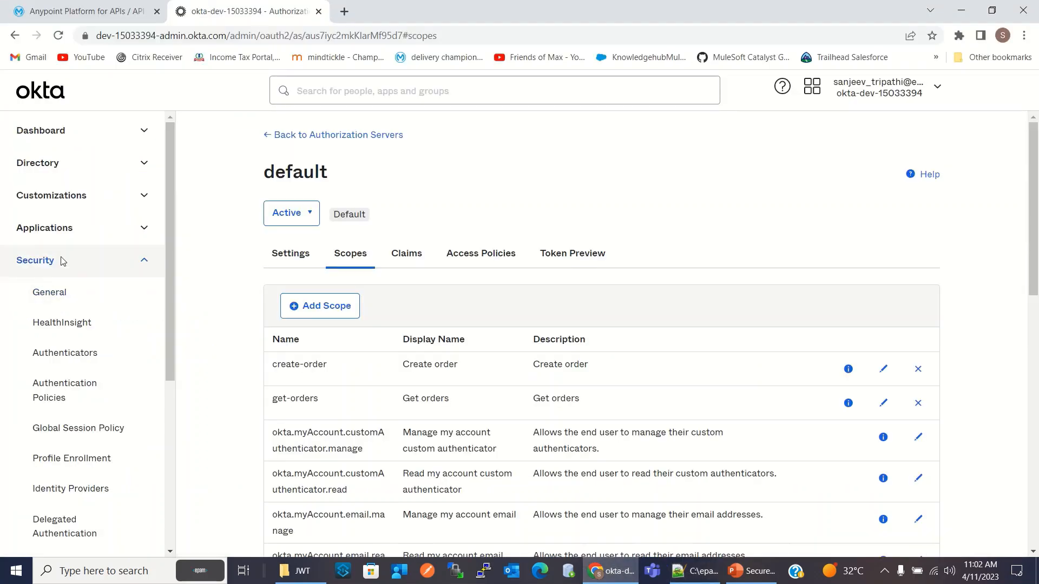
left_click(55, 225)
left_click(72, 261)
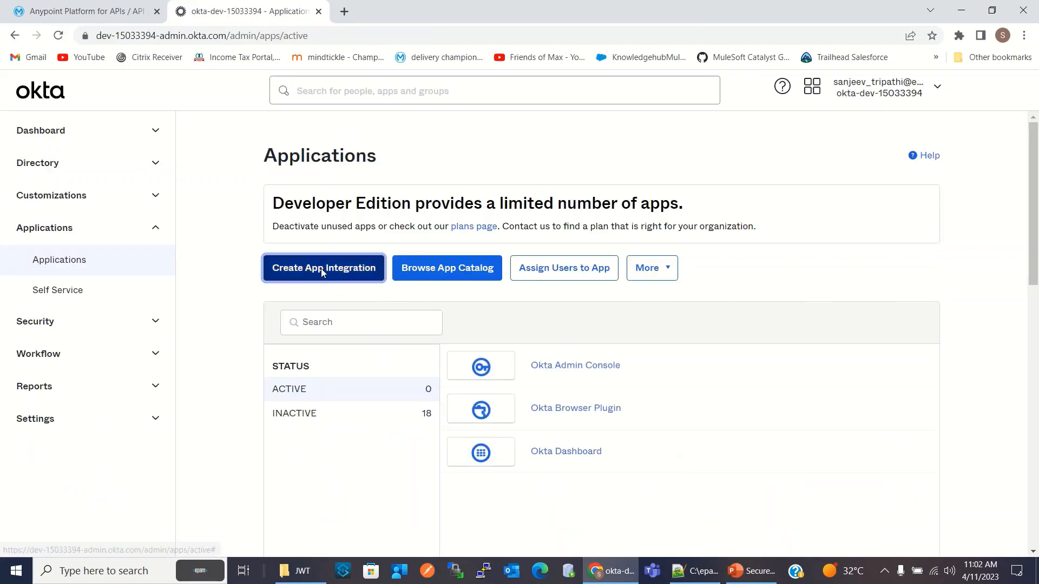
left_click(321, 268)
left_click(468, 197)
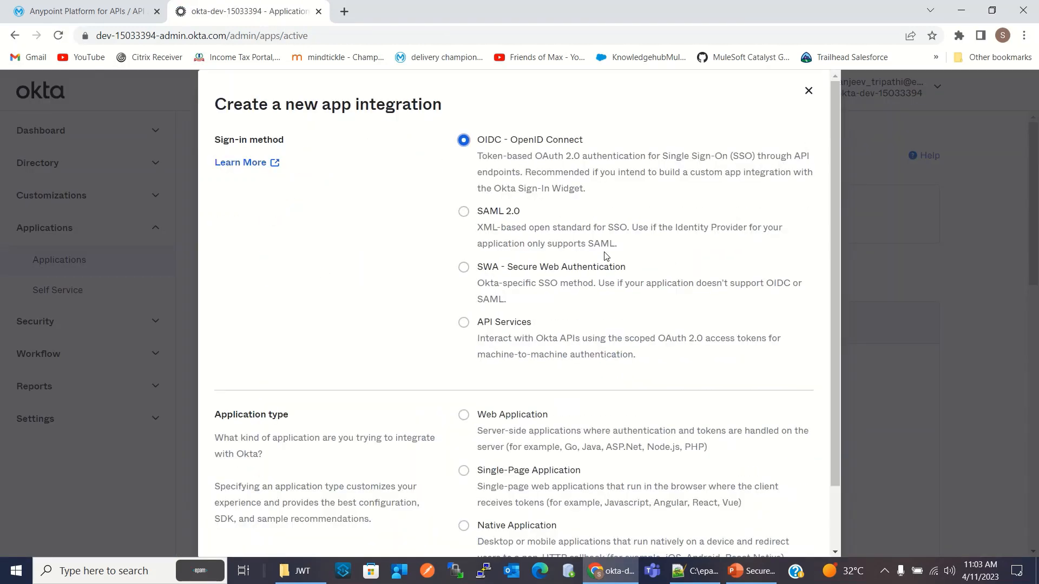
scroll(470, 335, "down", 3)
left_click(465, 343)
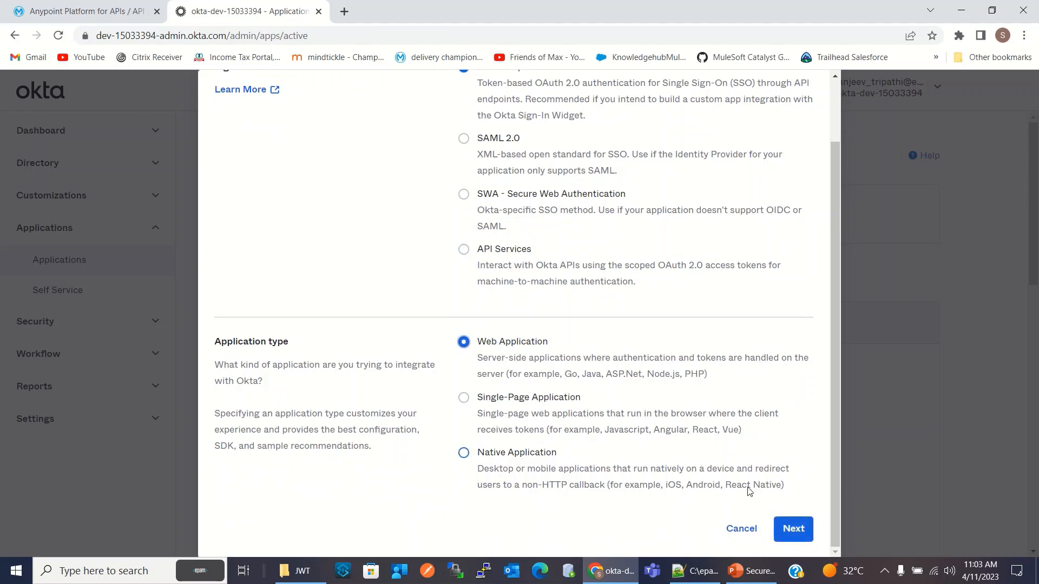
left_click(789, 530)
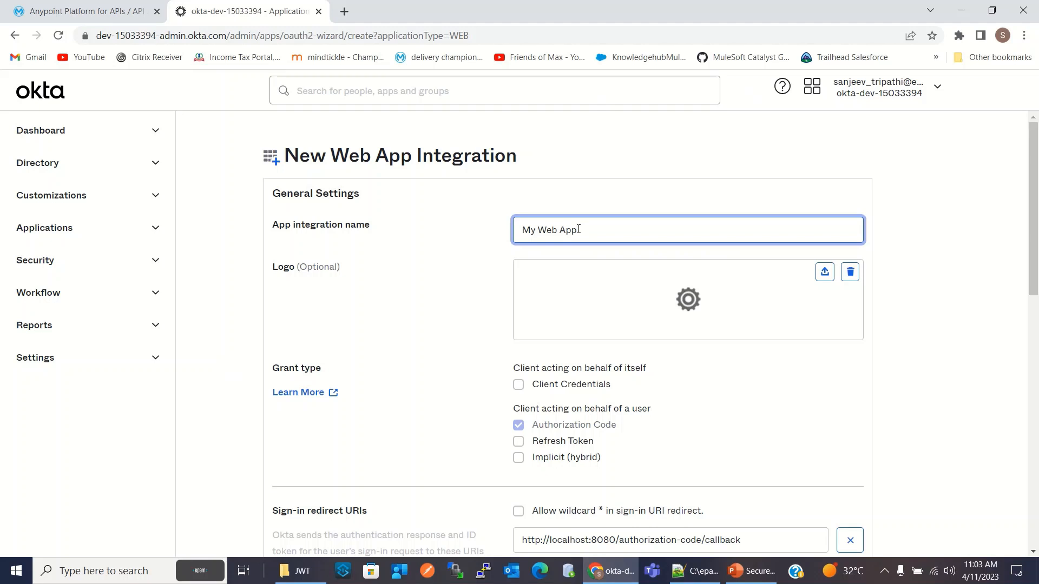
Name the new web app integration "JWT OMS App"
type("W")
key("BackSpace")
key("BackSpace")
key("BackSpace")
key("BackSpace")
key("BackSpace")
key("BackSpace")
type("JWT OMS A")
Enable the Client Credentials and Implicit (hybrid) grant types for the app integration
scroll(750, 359, "down", 2)
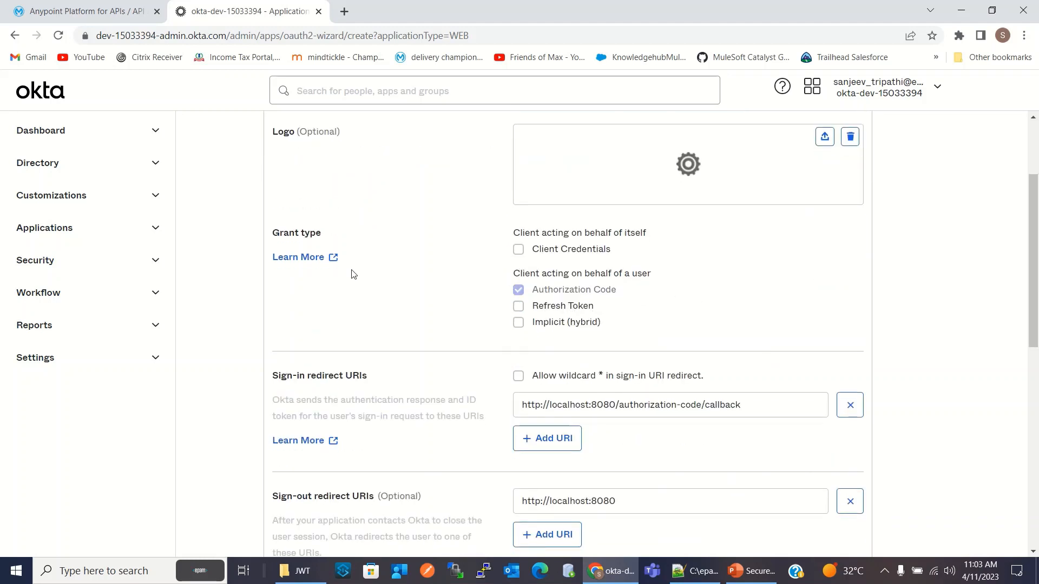
left_click(519, 253)
left_click(519, 323)
scroll(866, 273, "down", 3)
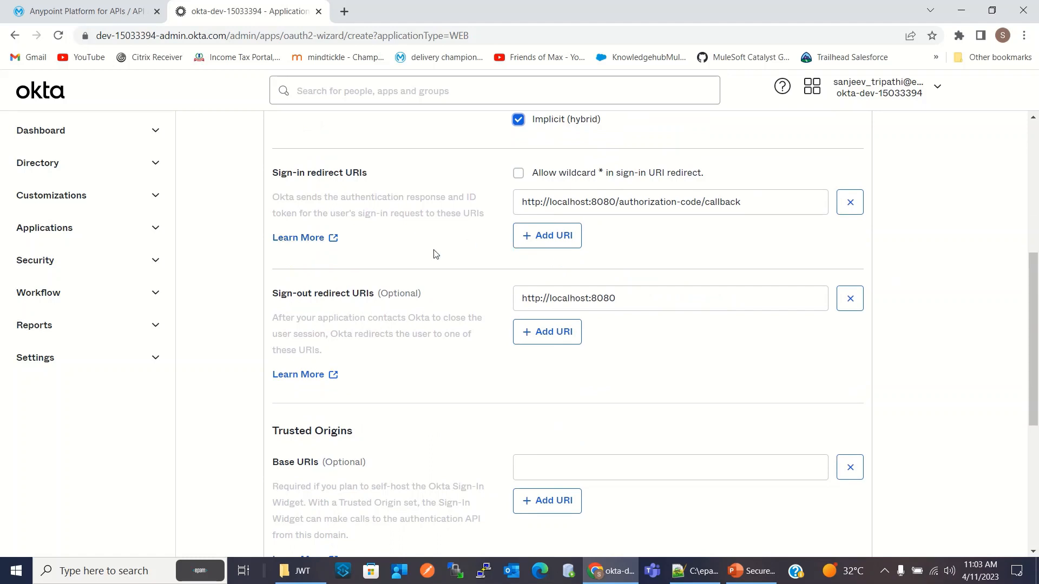
scroll(449, 271, "up", 1)
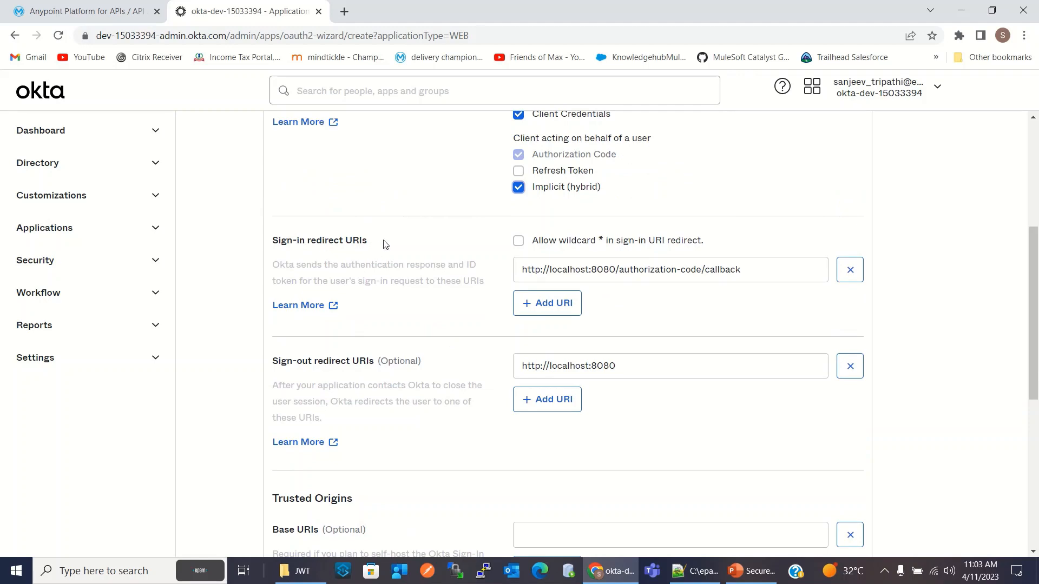
left_click(701, 576)
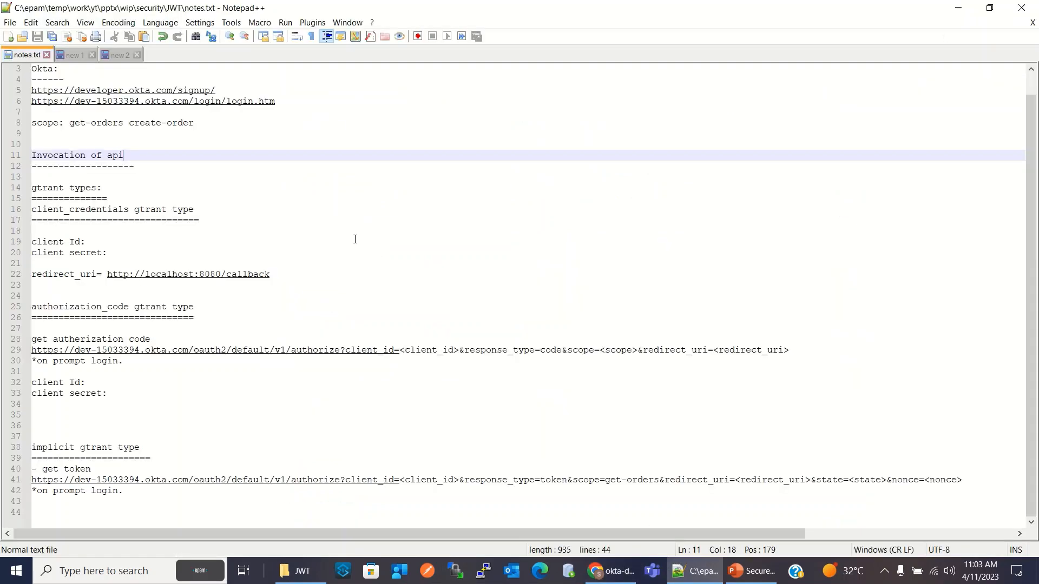
left_click_drag(276, 282, 108, 276)
key("ctrl+c")
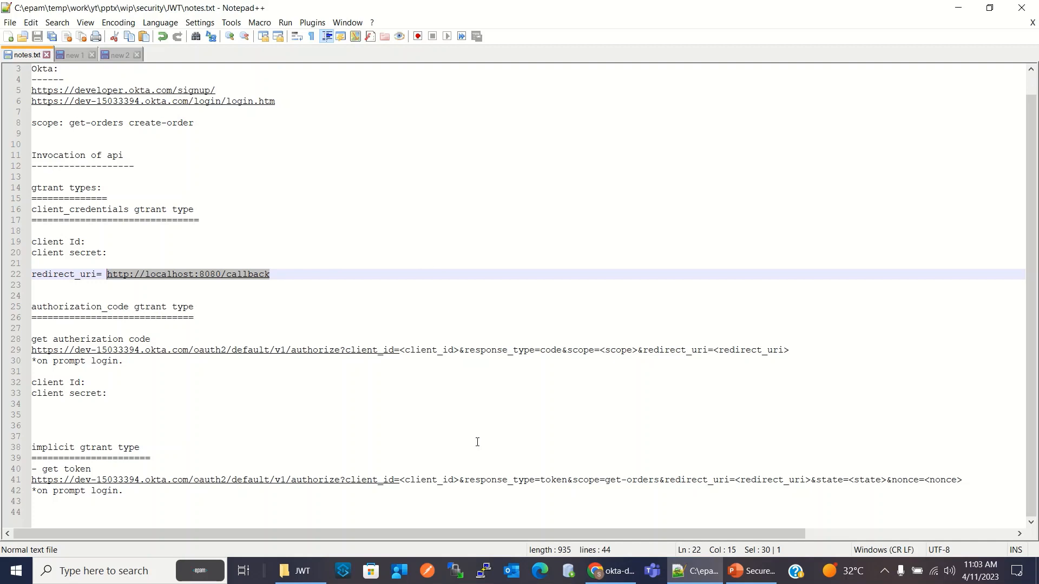
left_click(626, 570)
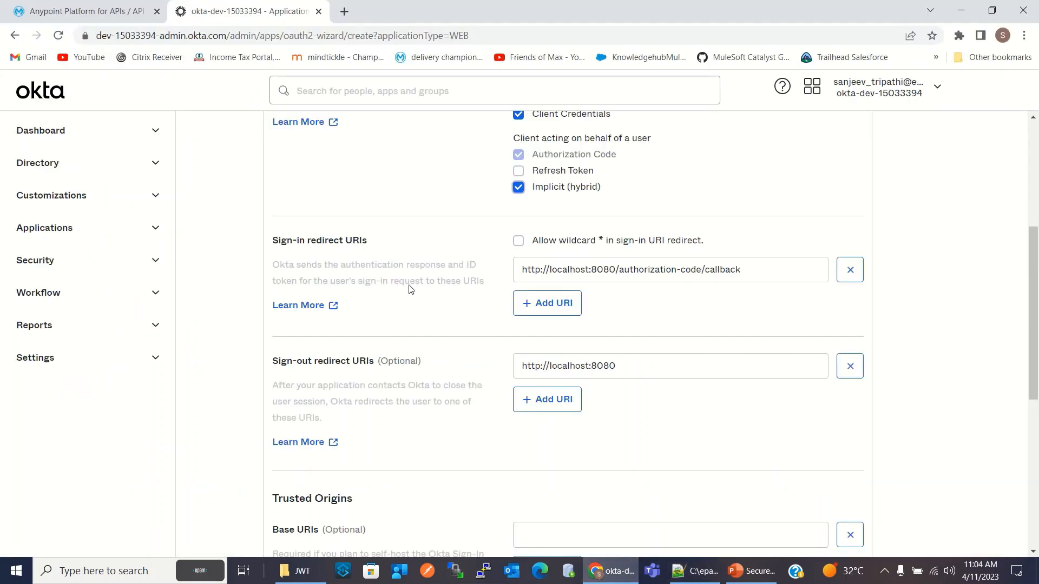
left_click_drag(757, 270, 518, 261)
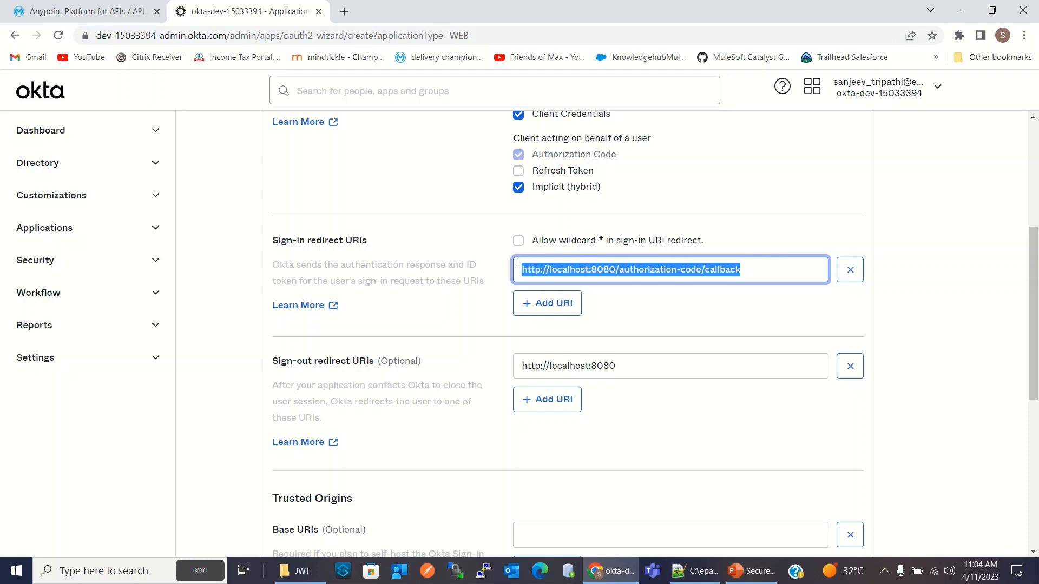
key("ctrl+v")
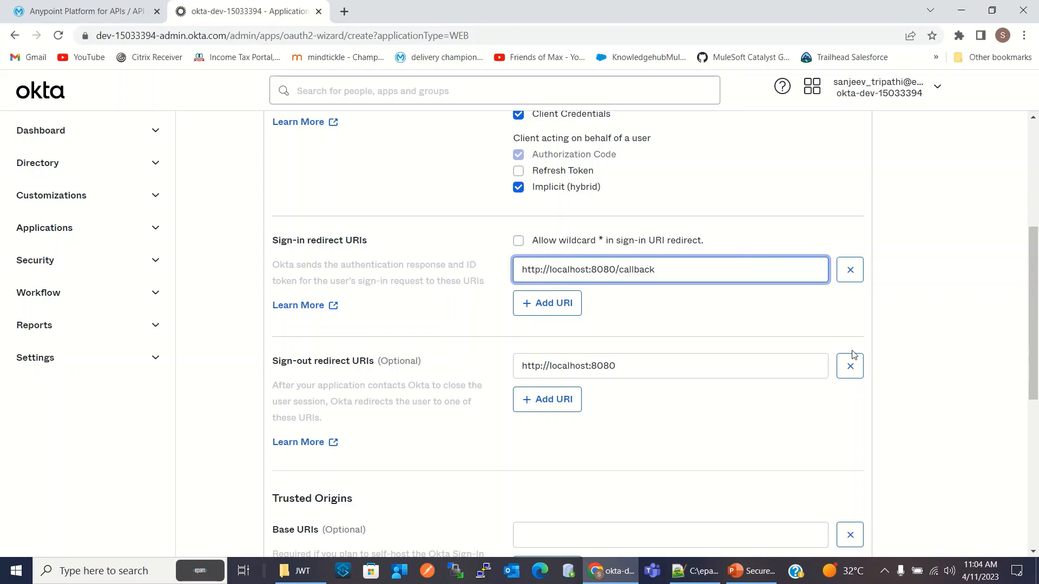
Allow everyone in the organization to access the app and save the integration
scroll(911, 294, "down", 4)
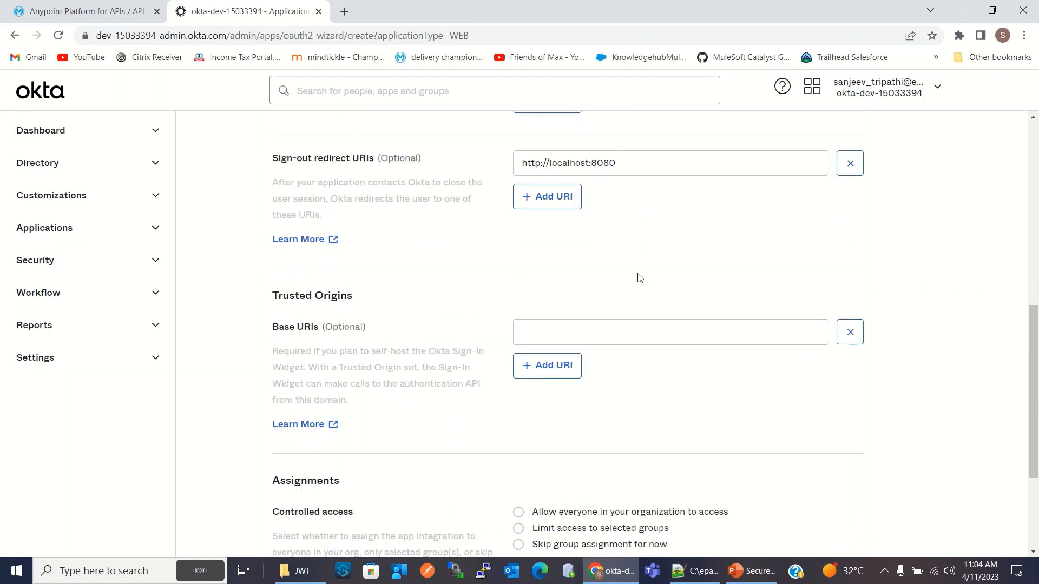
scroll(542, 287, "down", 3)
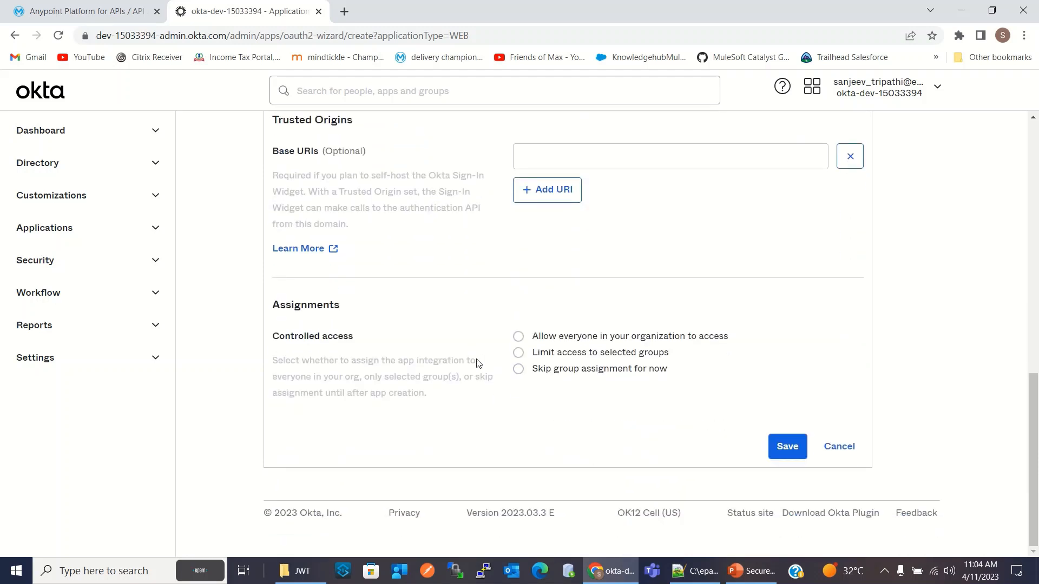
left_click(518, 337)
left_click(790, 536)
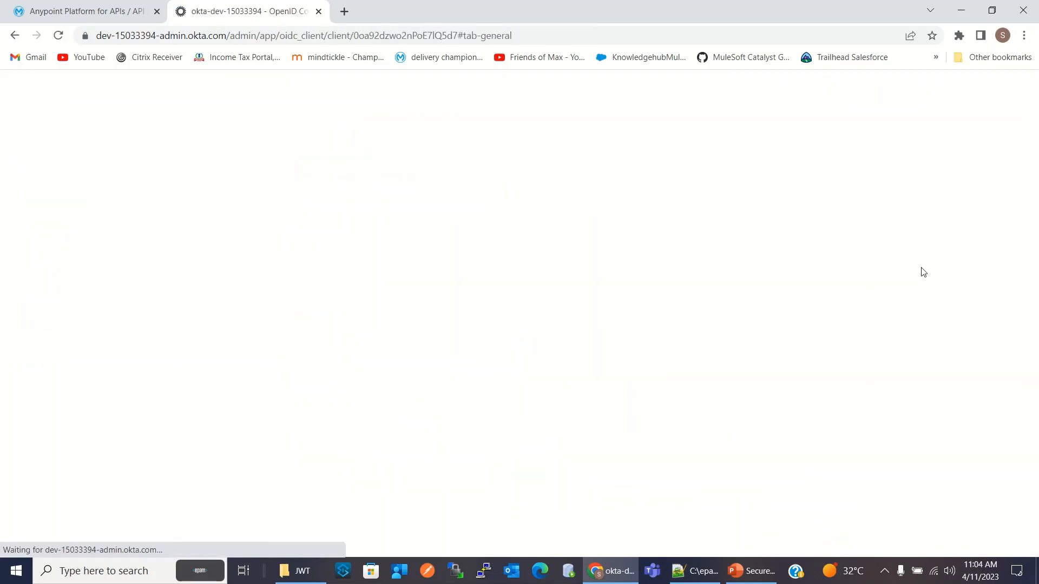
Copy the new app's client ID into the client Id line under client_credentials in notes.txt in Notepad++
scroll(888, 258, "down", 4)
scroll(620, 297, "up", 2)
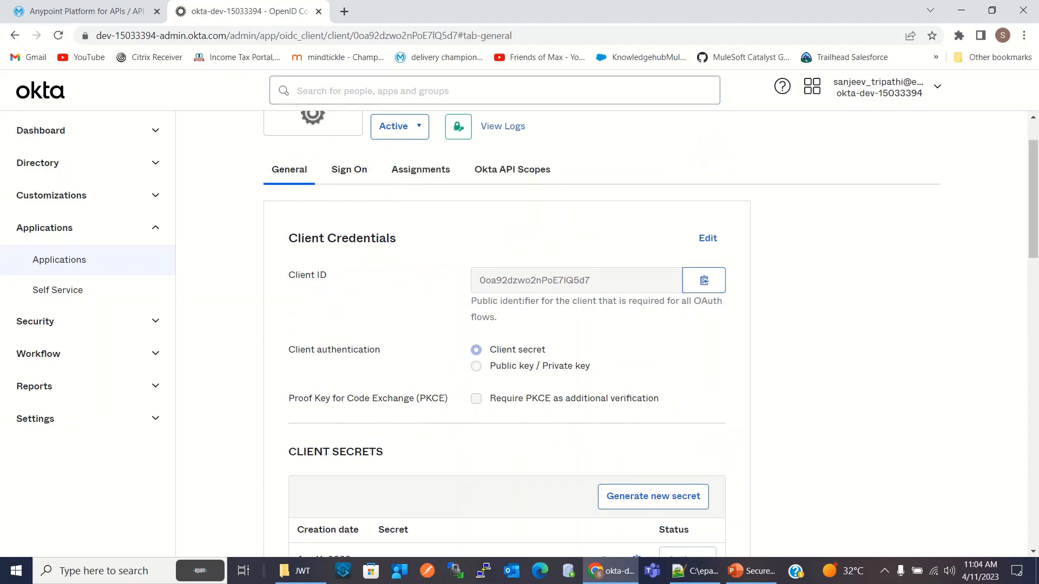
left_click(696, 571)
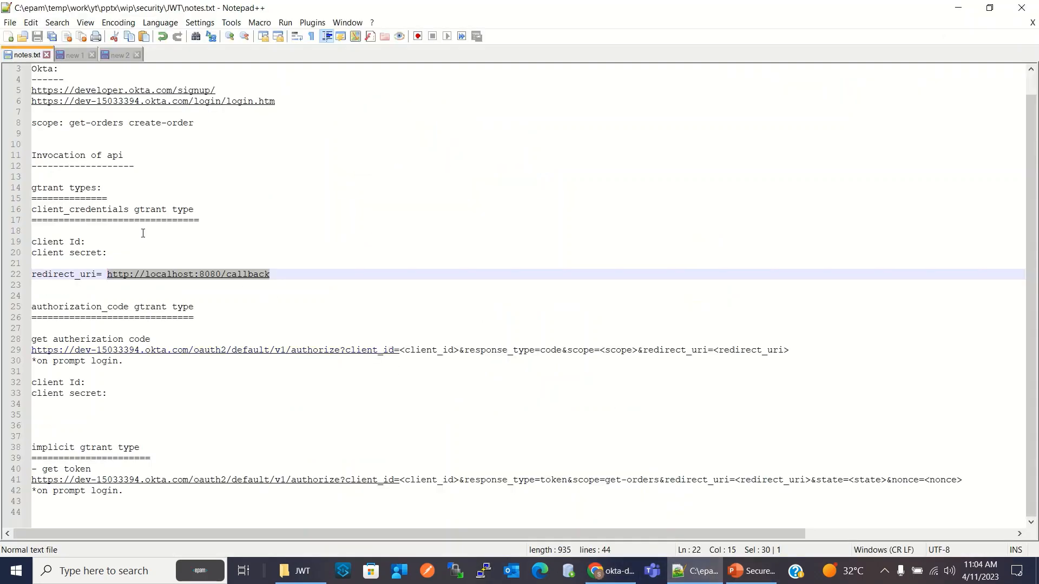
left_click(108, 241)
type("0oa92dzwo2nPoE71Q5d7")
Reveal the app's client secret in Okta and copy it into the client secret line under client_credentials in notes.txt
left_click(595, 574)
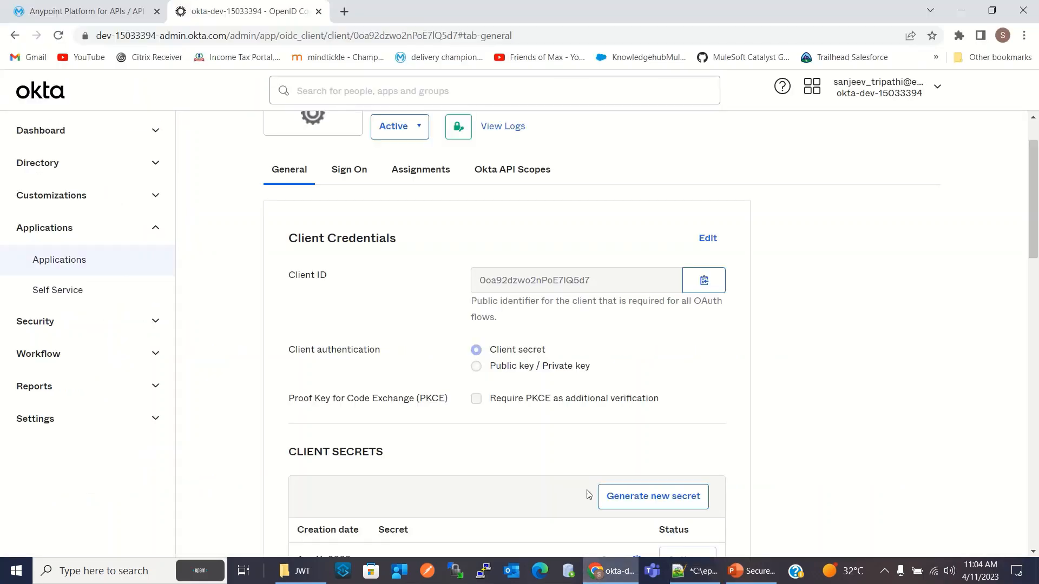
scroll(487, 420, "down", 3)
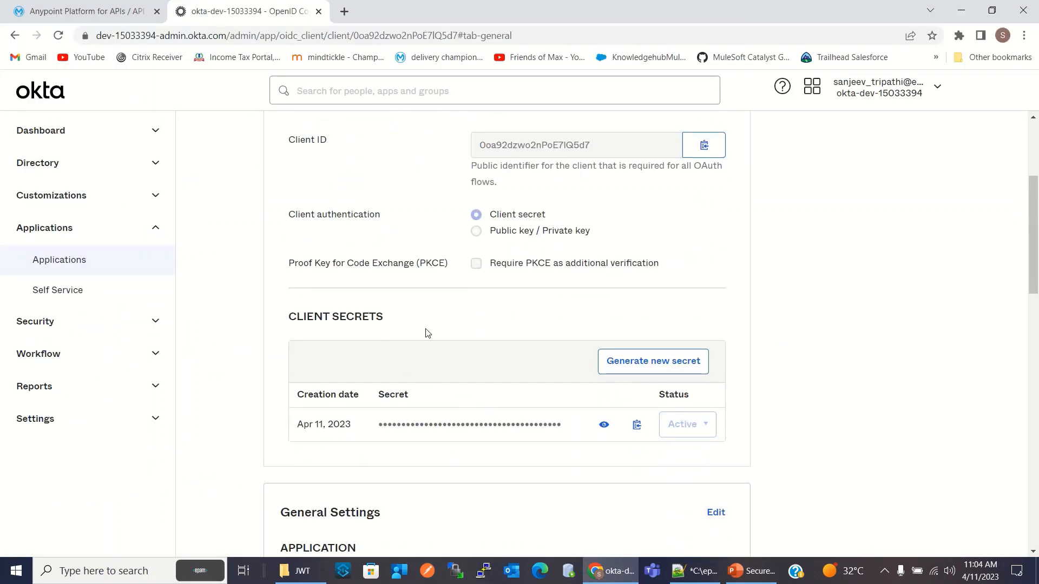
left_click(605, 425)
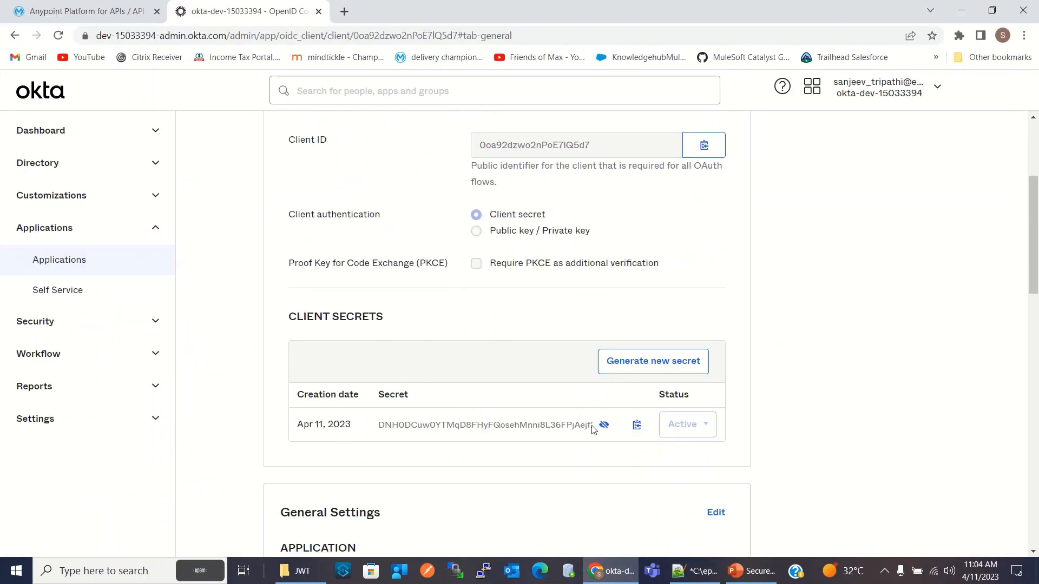
left_click(637, 425)
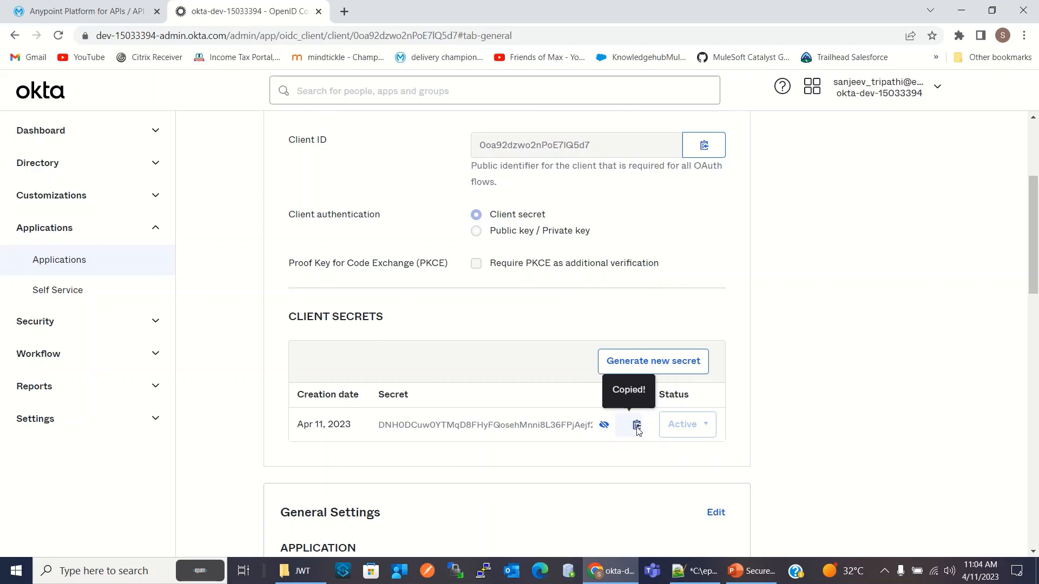
left_click(695, 571)
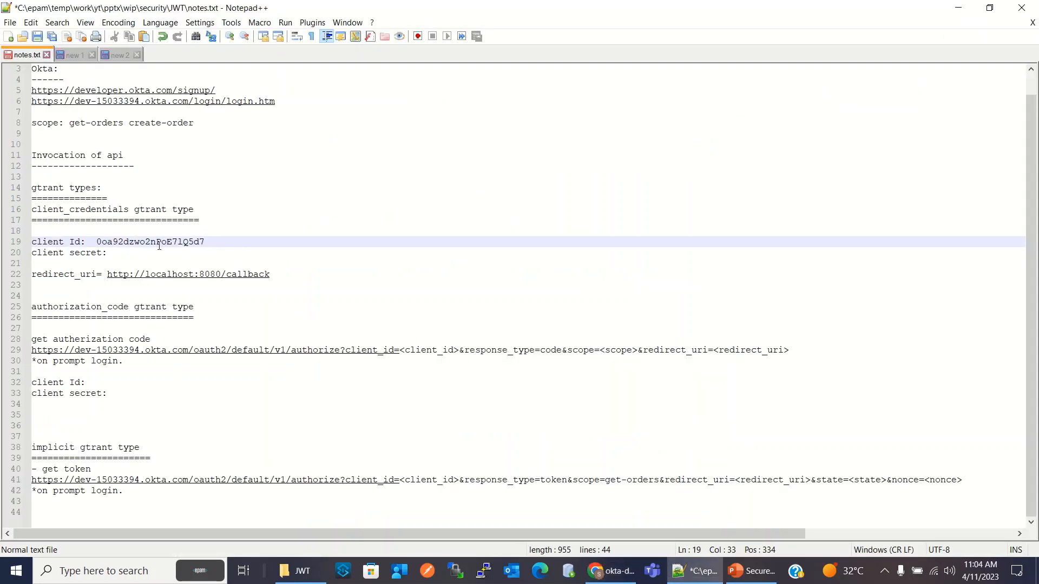
left_click(130, 254)
key("ctrl+v")
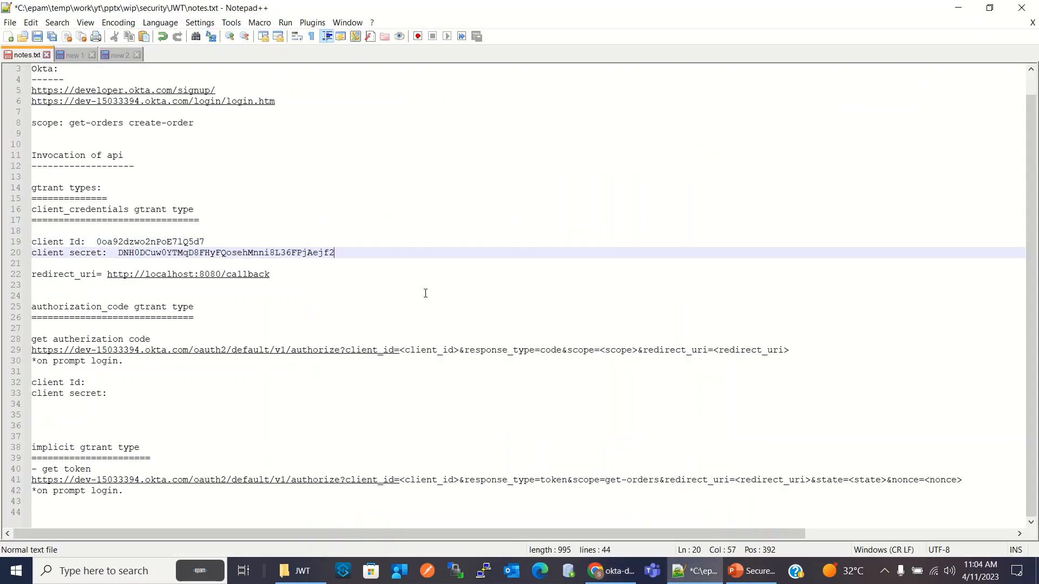
left_click(448, 274)
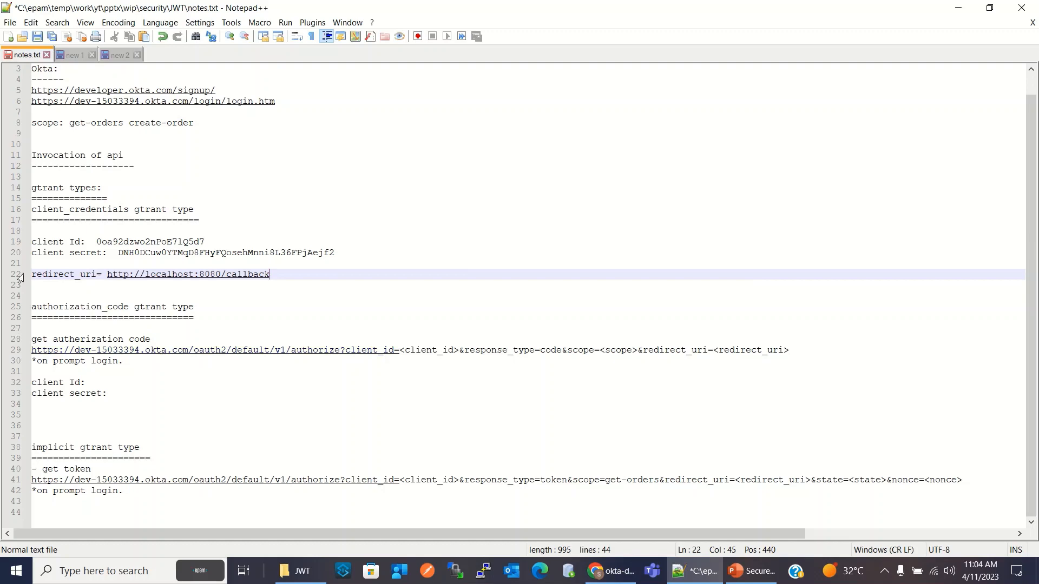
Return to Okta in Chrome and review the app's general settings, user consent and login redirect URIs
left_click(610, 571)
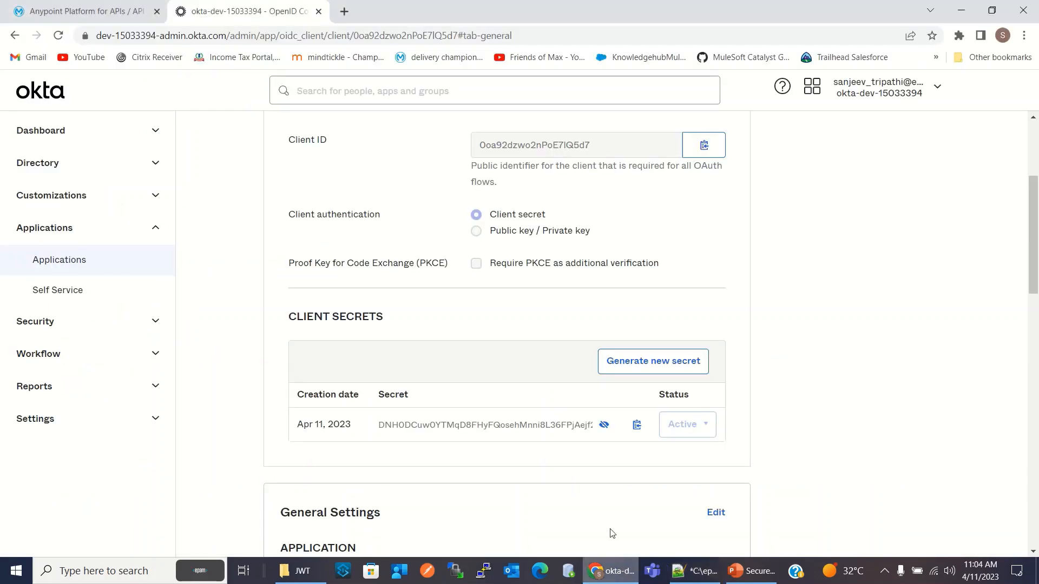
scroll(563, 286, "up", 3)
scroll(564, 285, "down", 10)
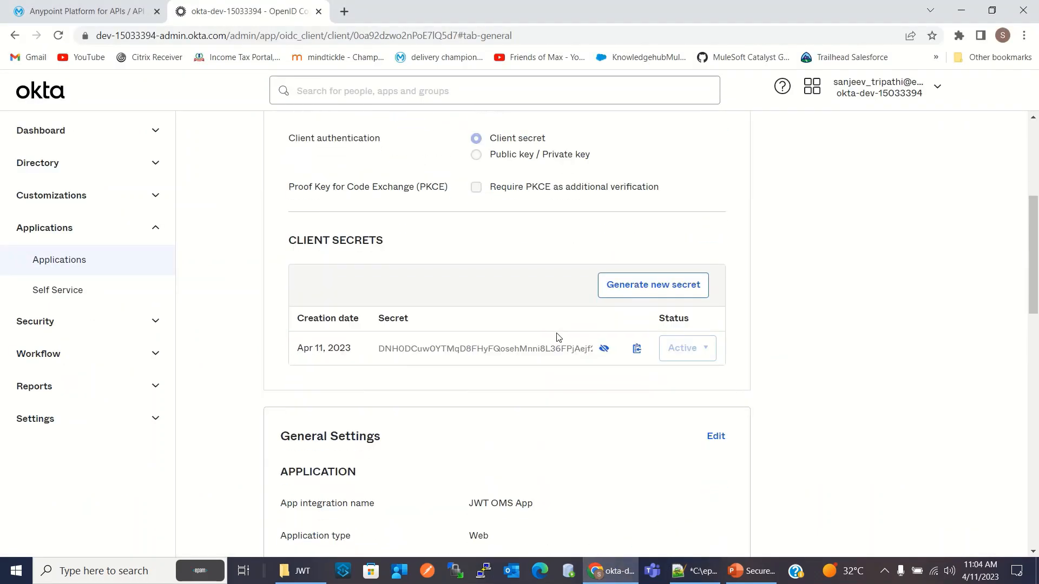
scroll(546, 314, "down", 6)
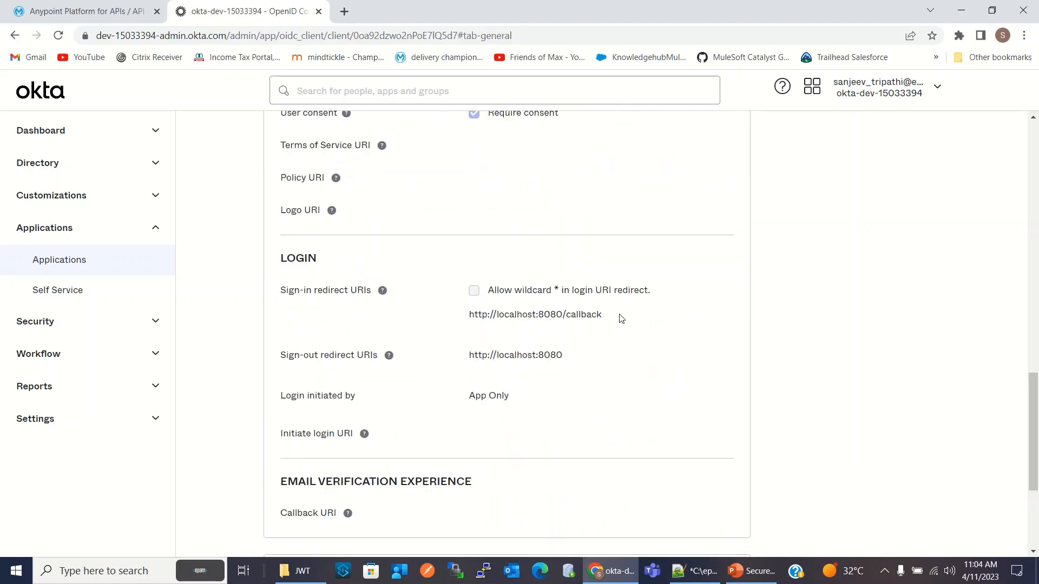
scroll(628, 315, "down", 4)
scroll(630, 314, "up", 7)
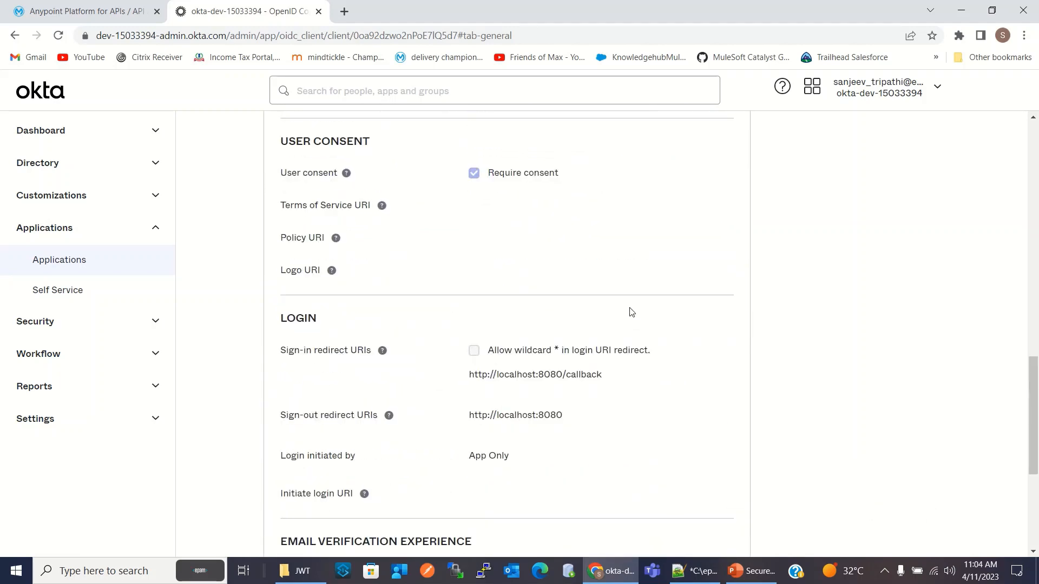
scroll(632, 302, "up", 12)
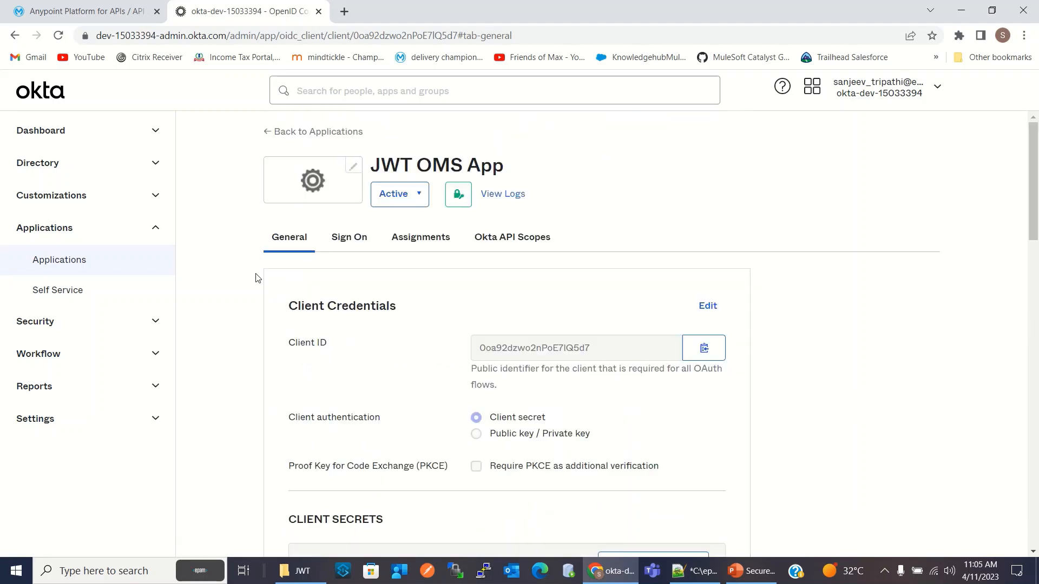
Open the list of API authorization servers in Okta's security settings
left_click(56, 327)
scroll(92, 444, "down", 2)
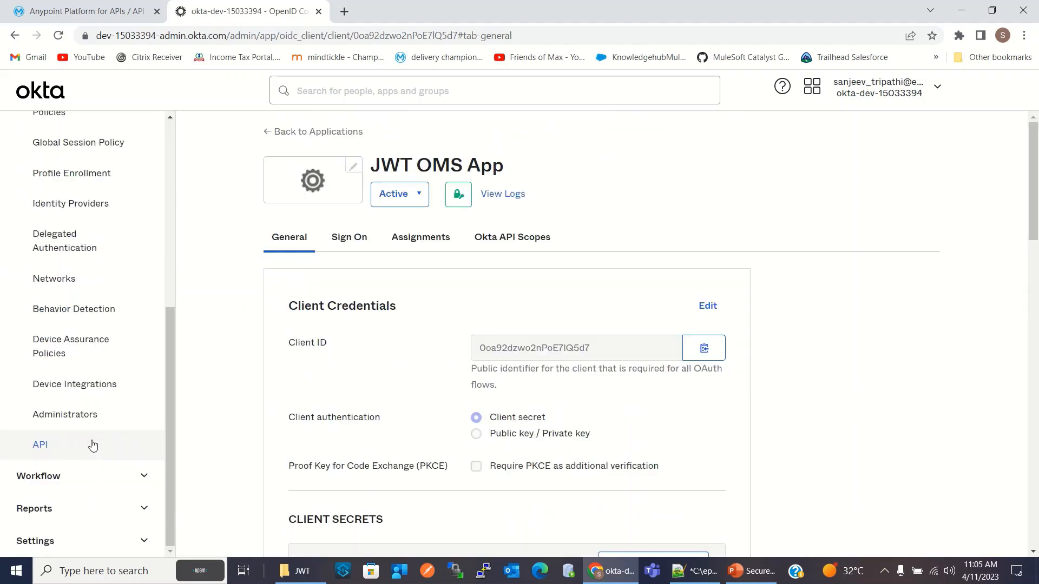
left_click(40, 447)
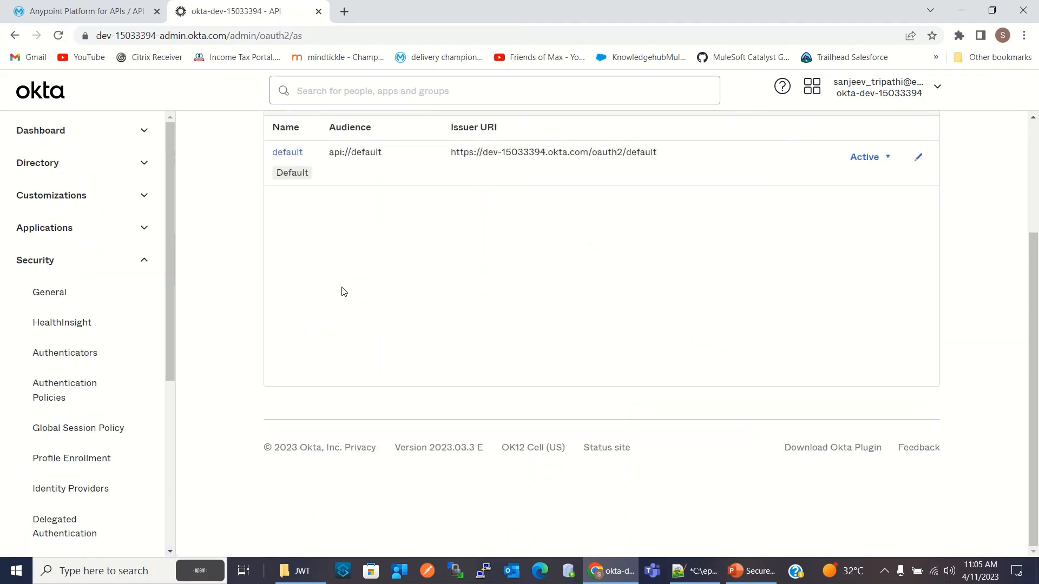
Open the default authorization server's metadata URI, copy the whole metadata JSON, and close the metadata page
left_click(287, 310)
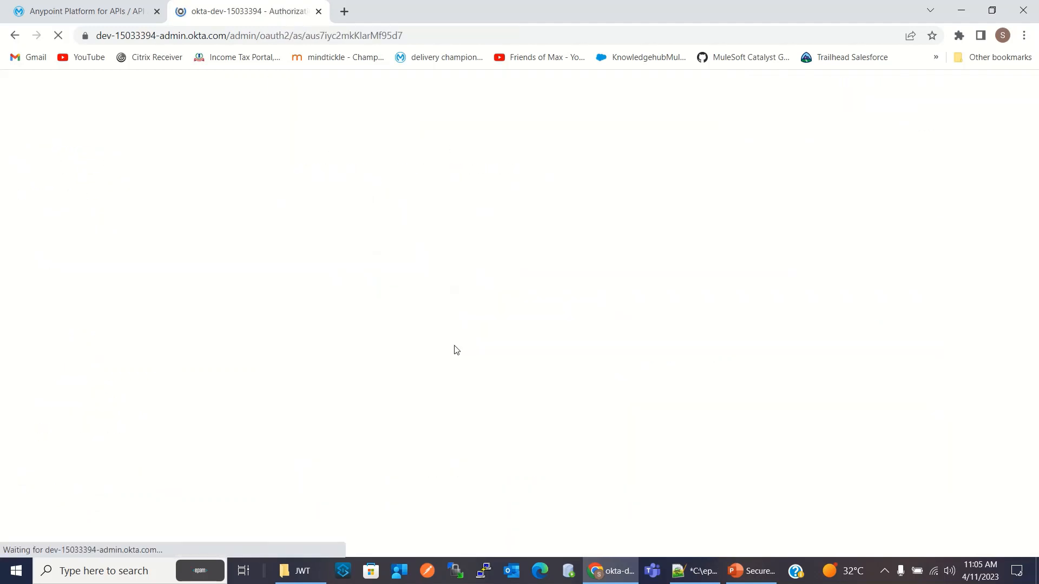
scroll(466, 297, "down", 2)
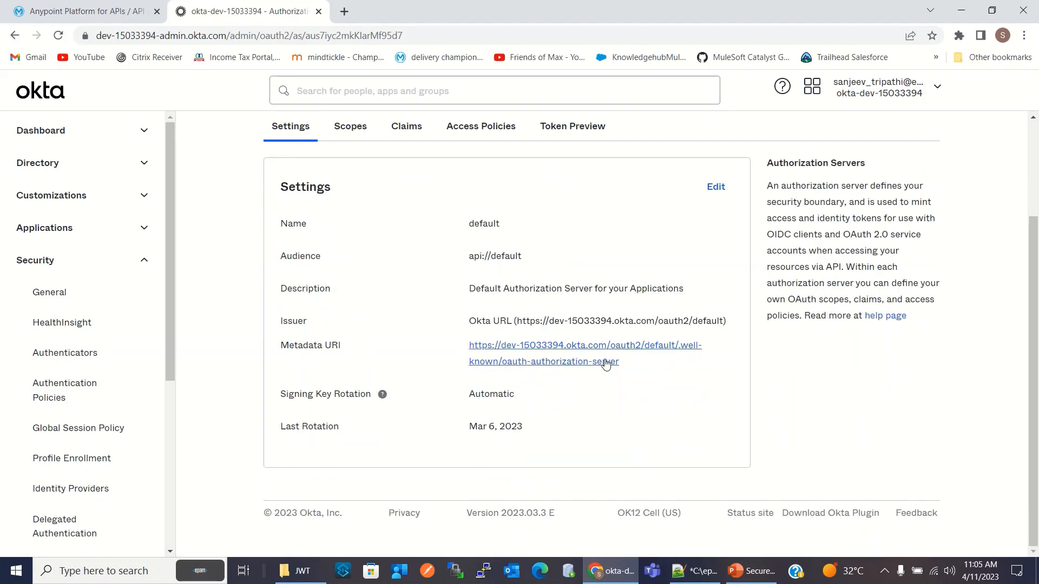
left_click(577, 349)
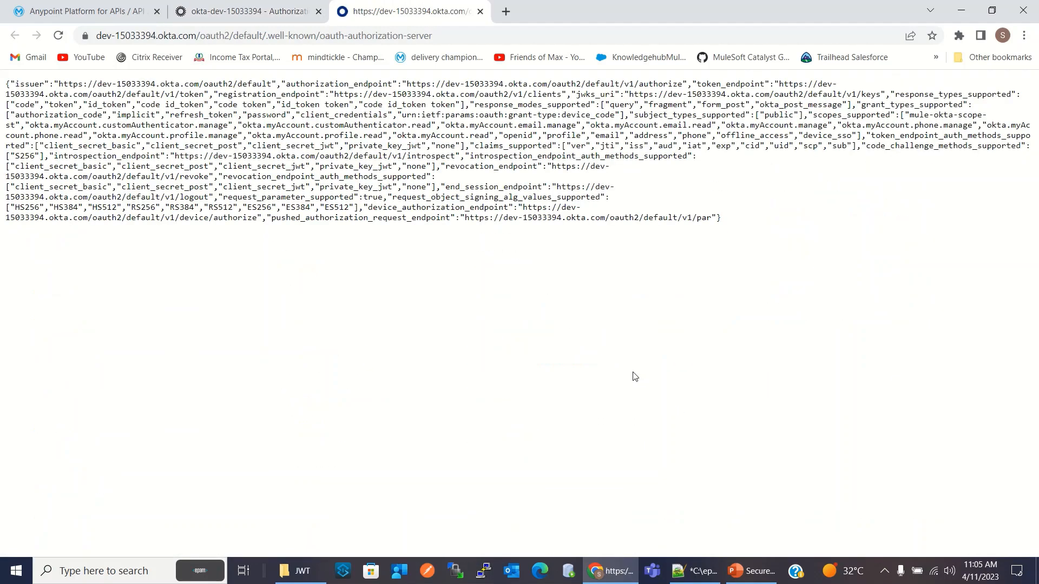
left_click_drag(725, 220, 2, 86)
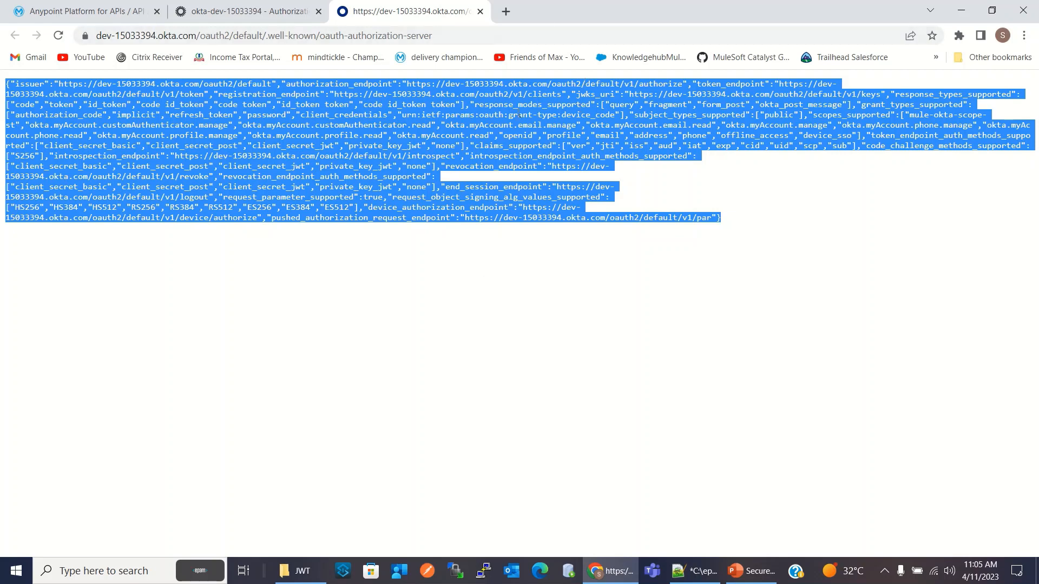
left_click(480, 11)
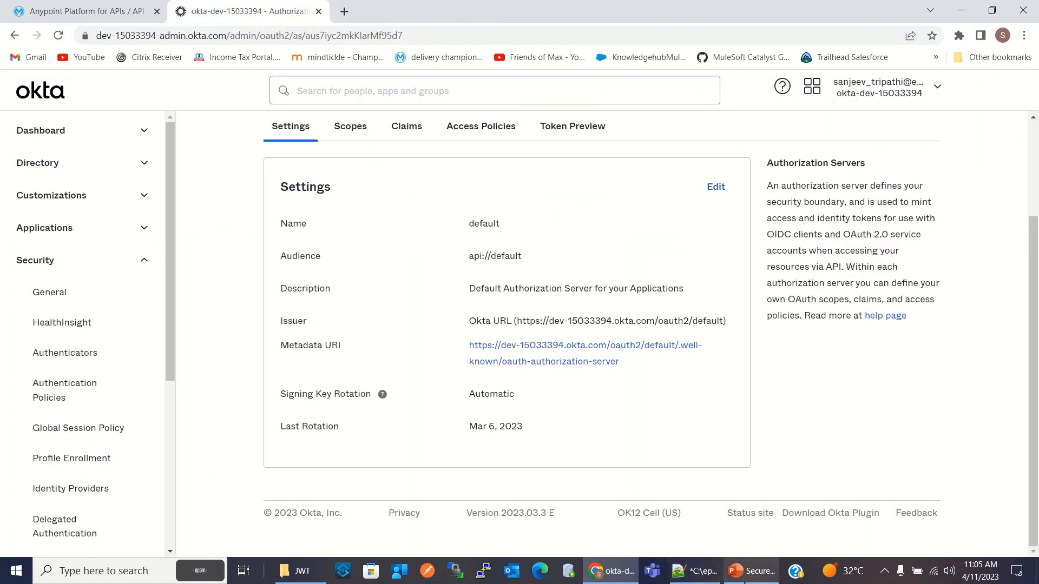
Paste the metadata into a new Notepad++ document and format it as JSON
left_click(695, 571)
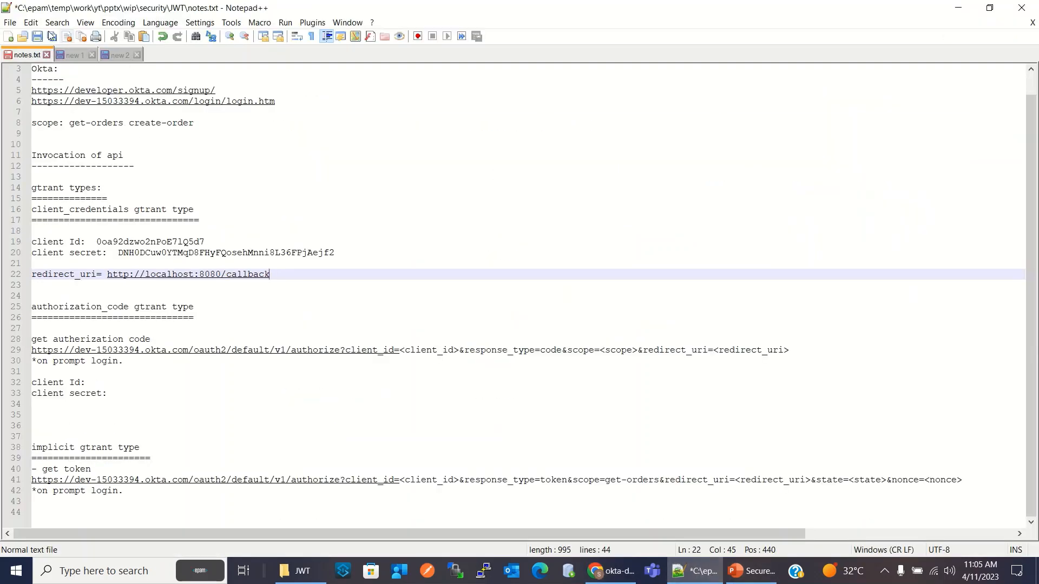
left_click(8, 36)
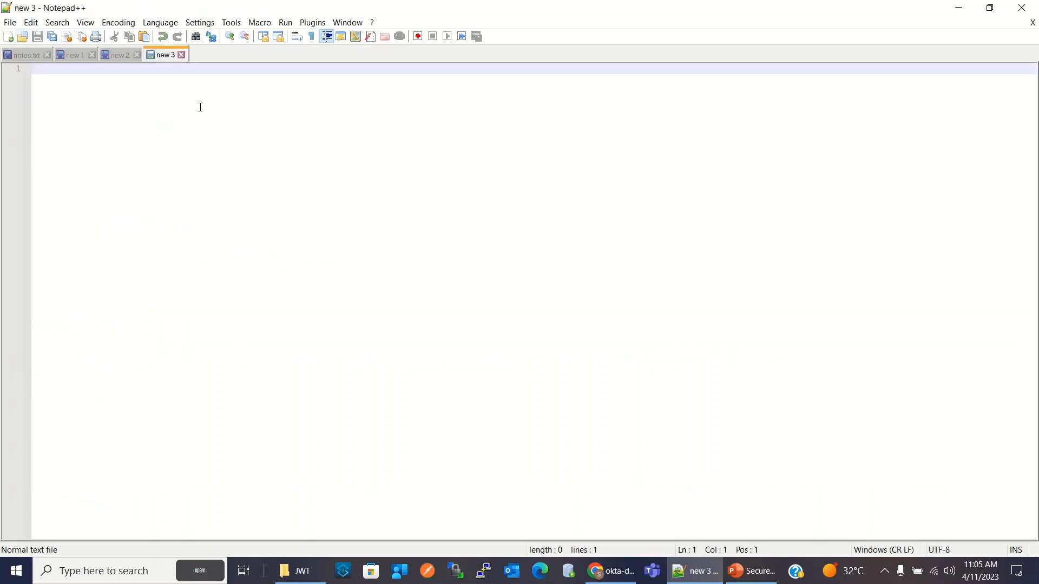
key("ctrl+v")
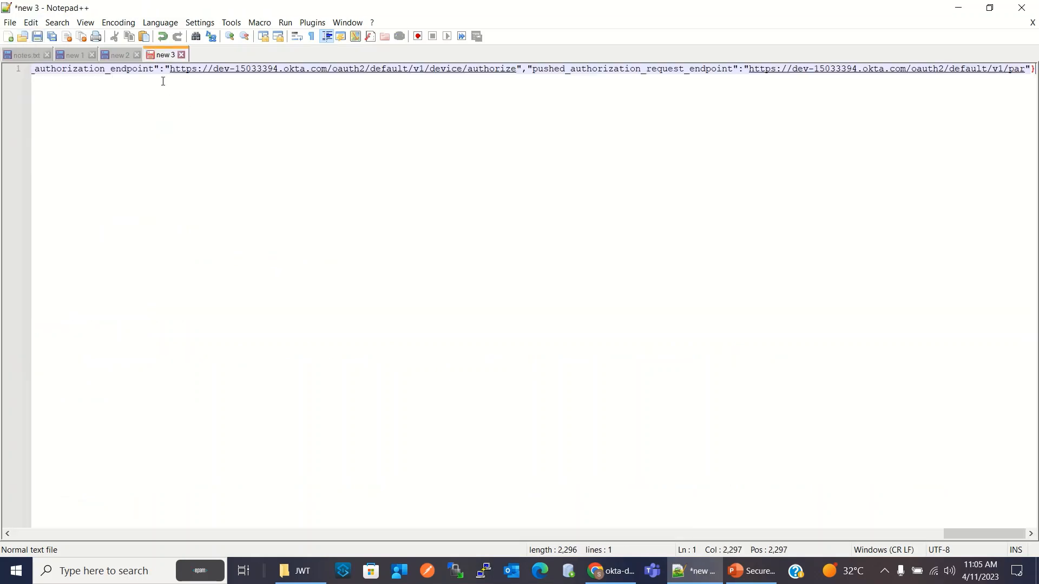
left_click(313, 22)
mouse_move(328, 77)
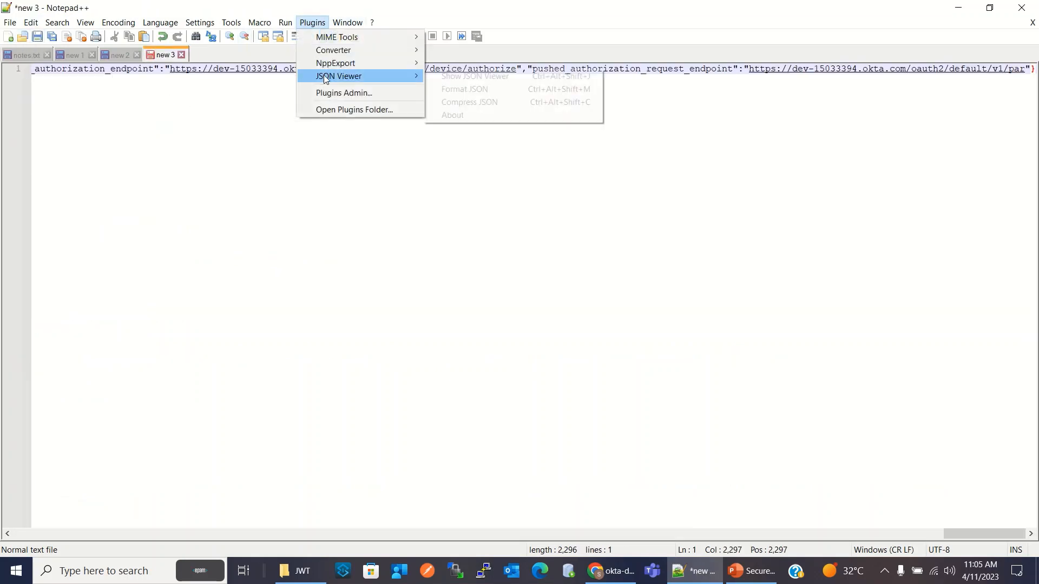
left_click(463, 89)
scroll(357, 159, "up", 20)
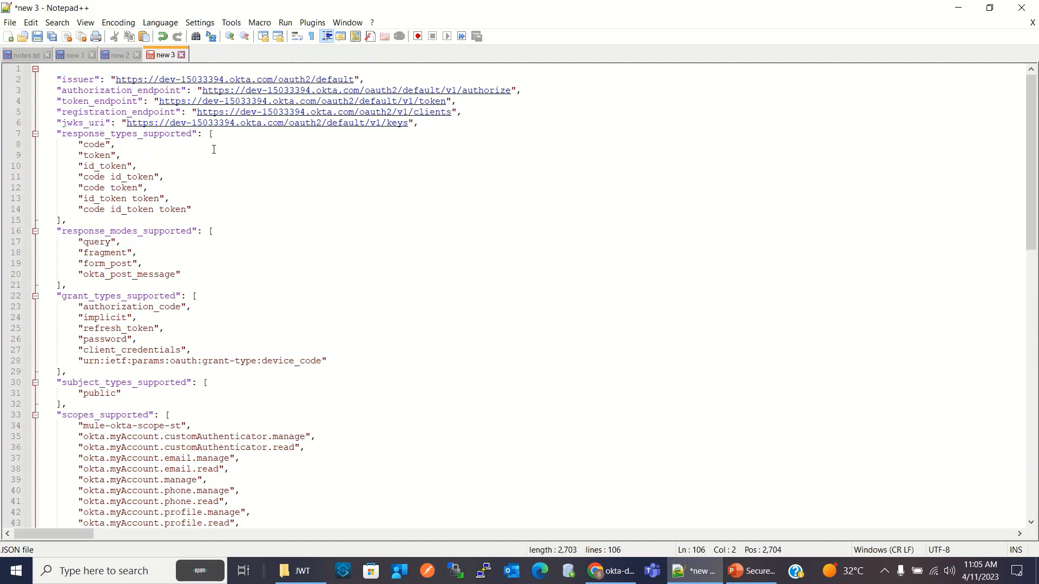
left_click(275, 161)
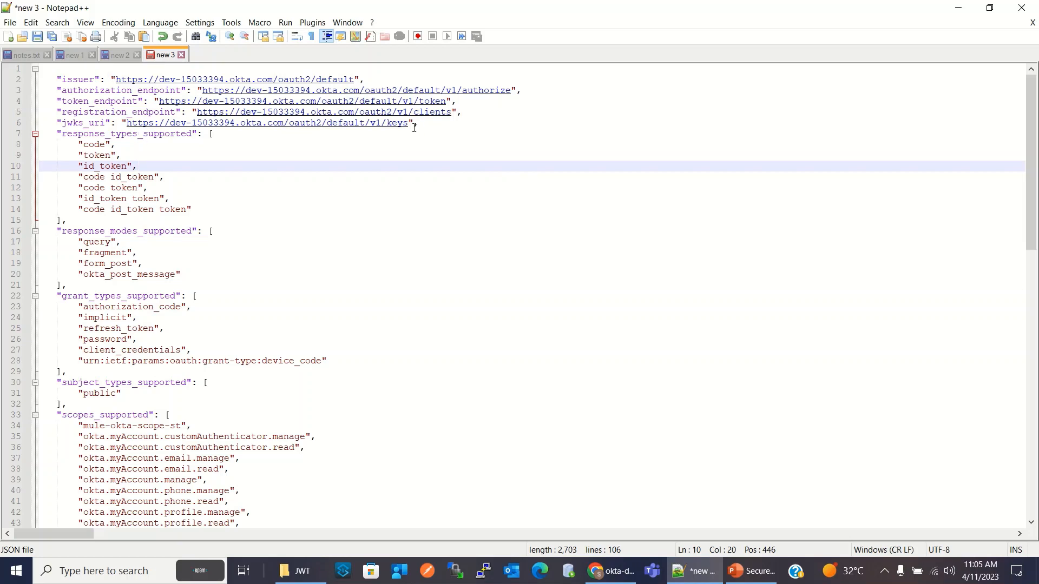
Copy the jwks_uri value from the metadata, create another blank document, and open the copied URL in a new Chrome tab
left_click_drag(410, 124, 127, 124)
key("ctrl+c")
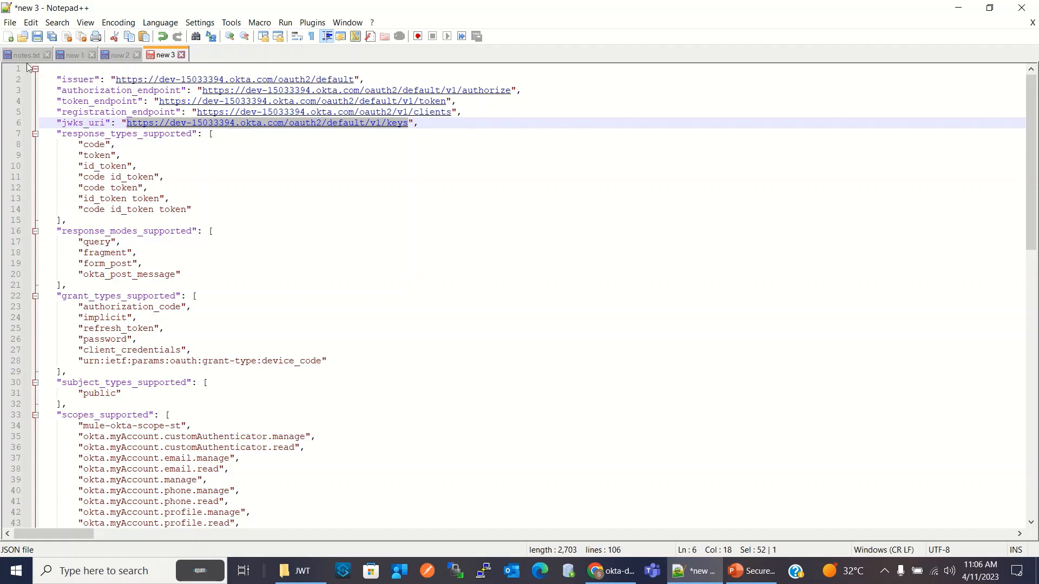
left_click(8, 36)
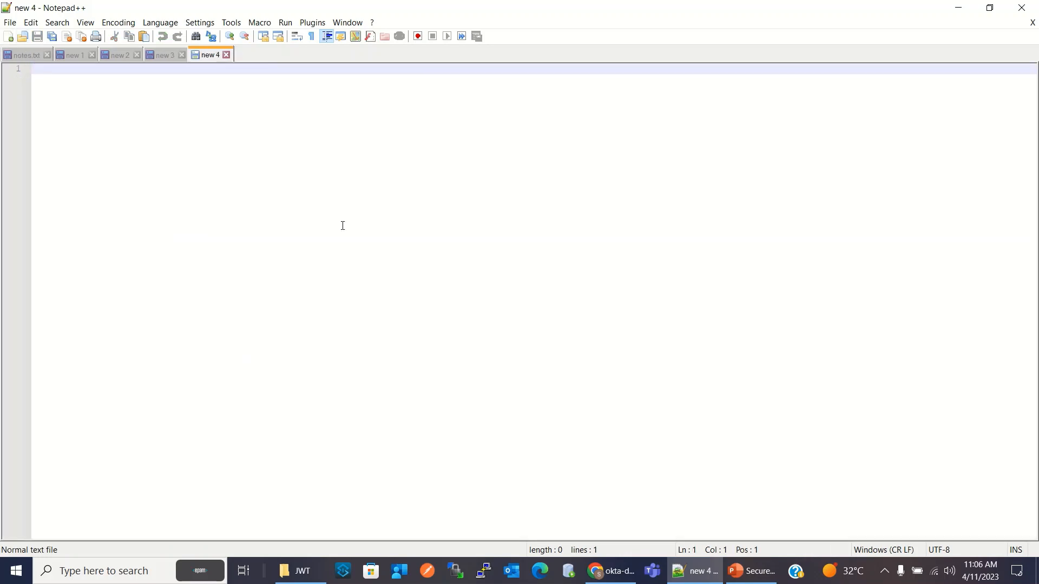
left_click(610, 571)
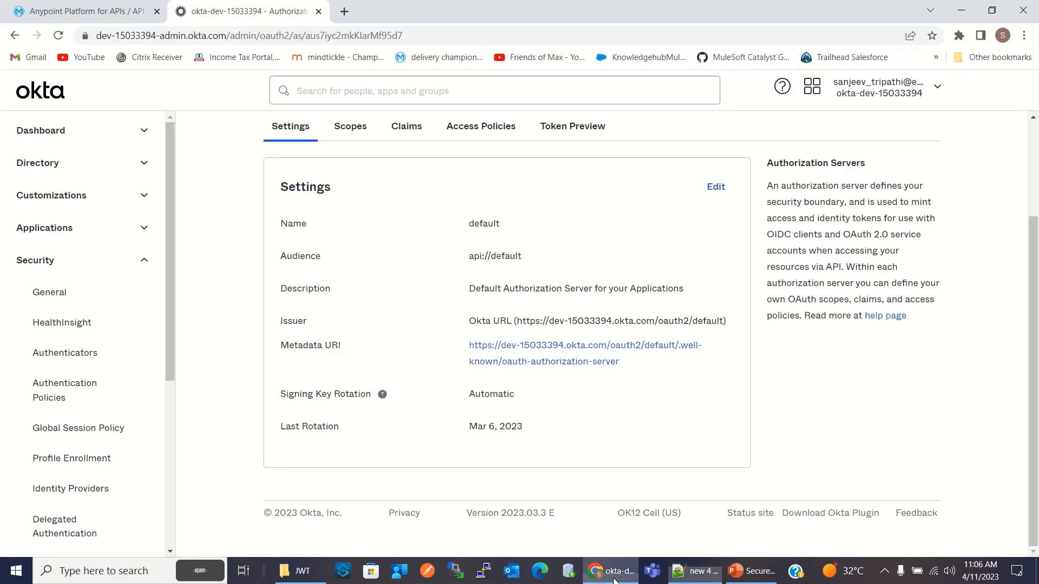
key("ctrl+t")
left_click(342, 41)
key("ctrl+v")
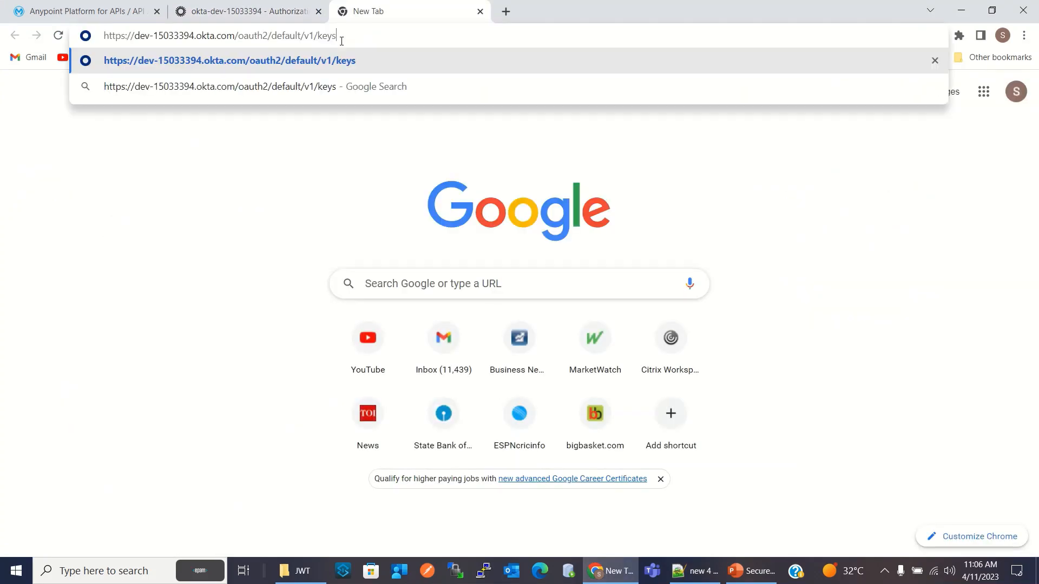
key("Return")
Copy the keys JSON into the blank Notepad++ document, format it as JSON, and review its kty, alg and n values
left_click_drag(390, 108, 3, 81)
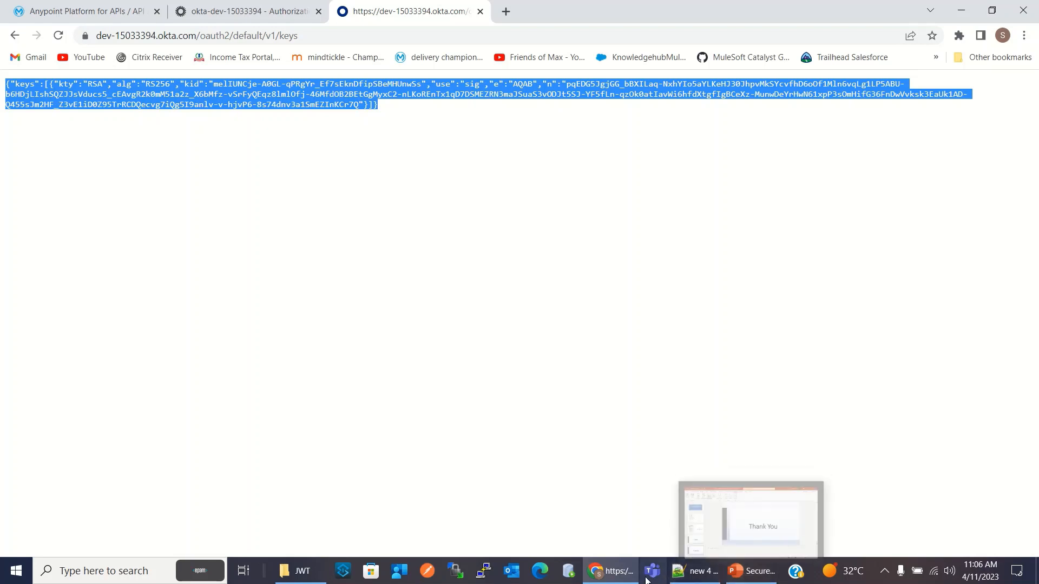
left_click(696, 571)
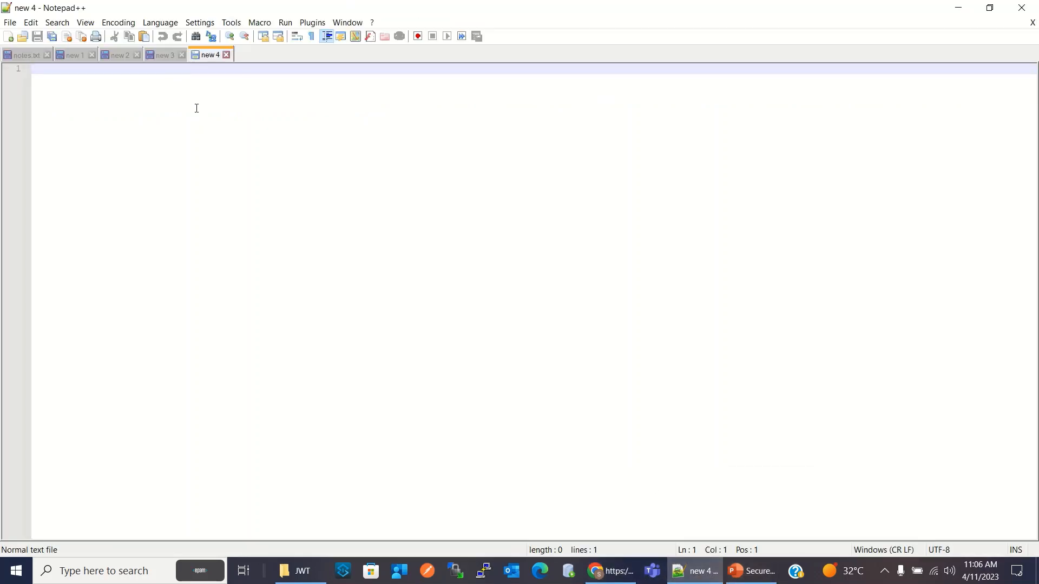
key("ctrl+v")
left_click(313, 22)
mouse_move(331, 78)
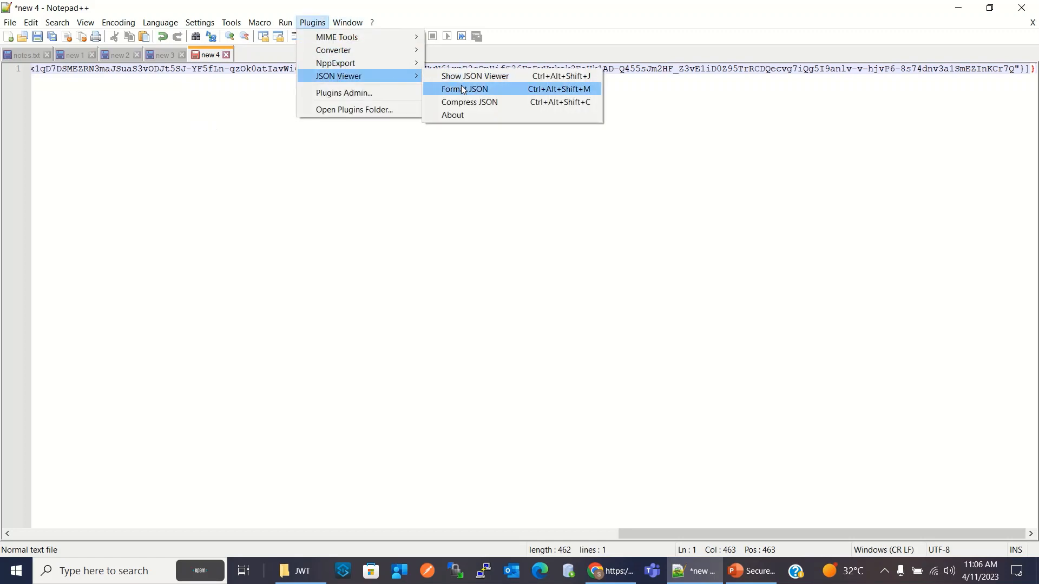
left_click(461, 85)
left_click(130, 174)
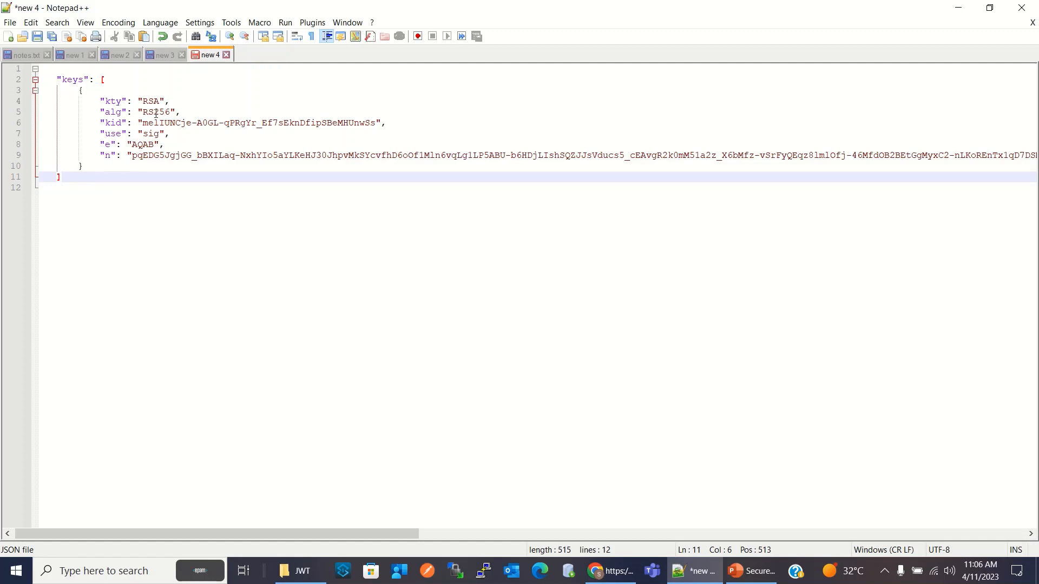
left_click(189, 111)
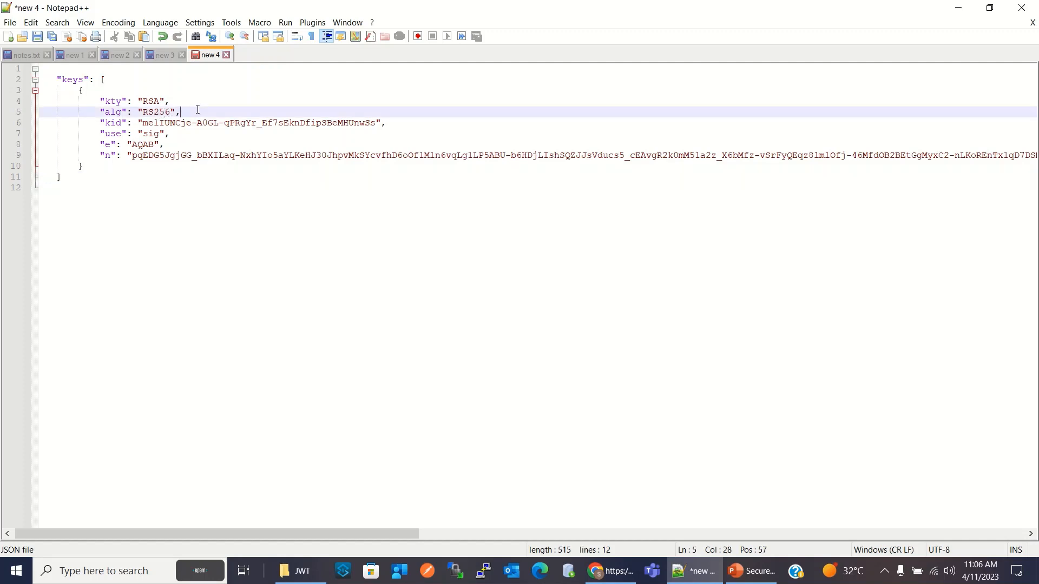
left_click_drag(159, 154, 554, 153)
left_click(442, 216)
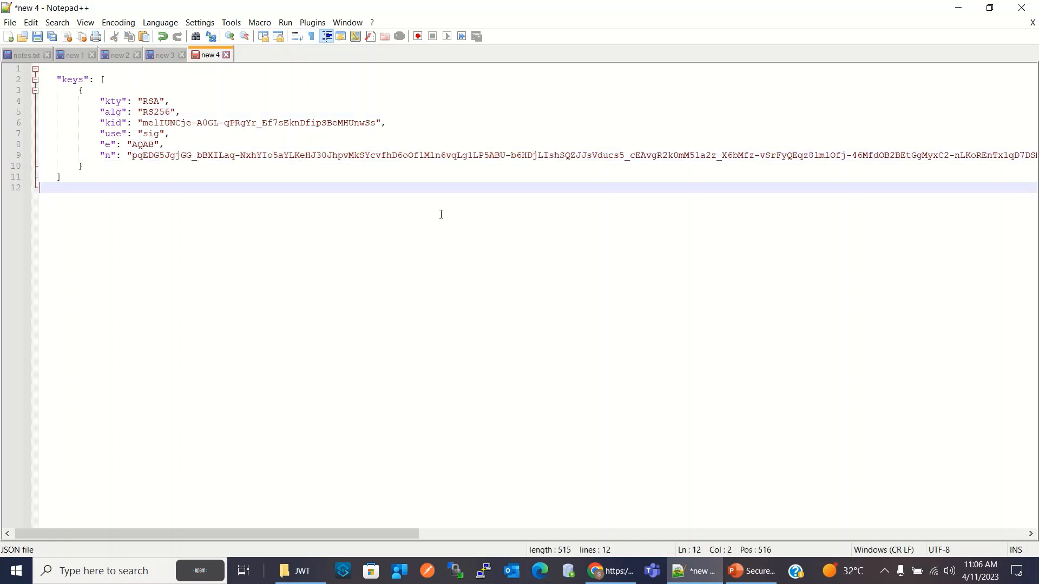
Close the keys page in Chrome, return to Anypoint API Manager, and proceed to configuring the selected JWT Validation policy
left_click(608, 578)
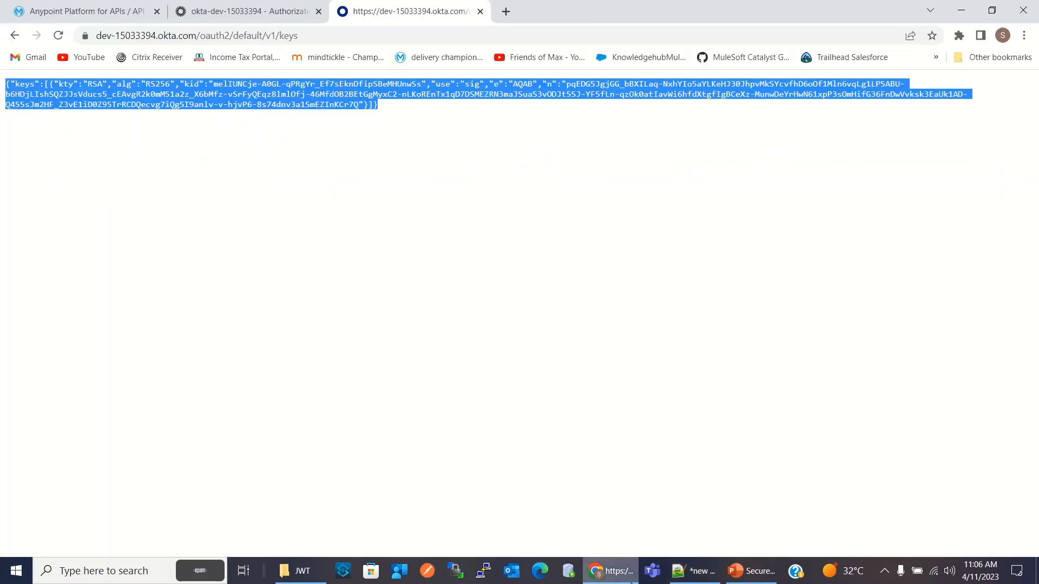
left_click(480, 11)
left_click(94, 8)
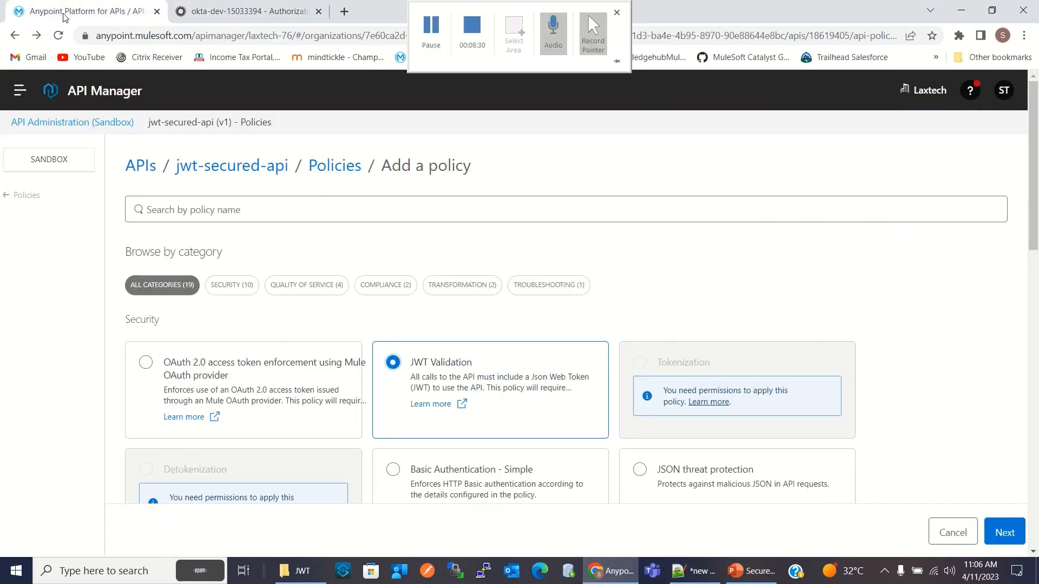
left_click(588, 15)
scroll(401, 180, "down", 4)
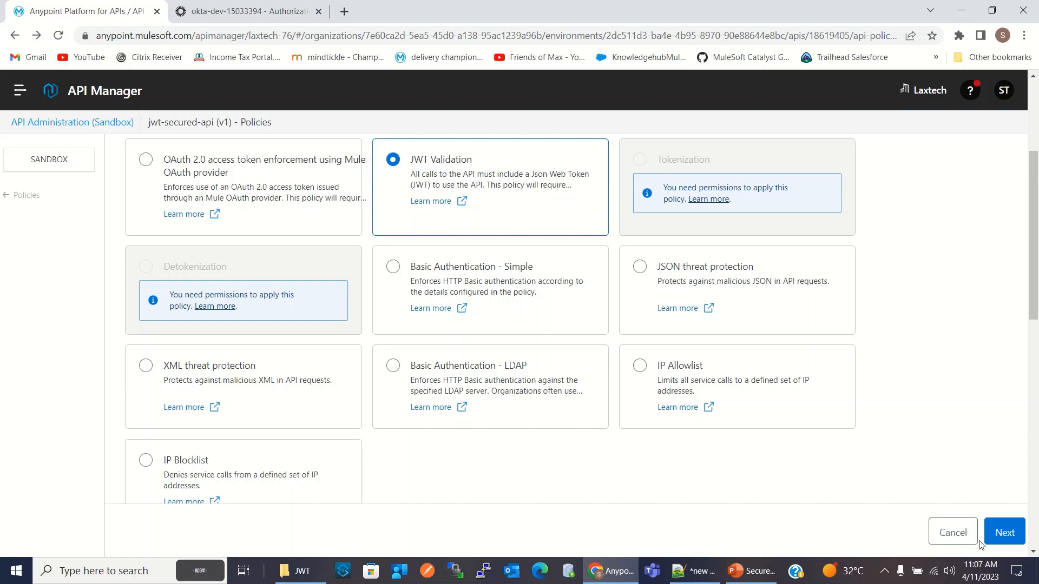
left_click(1003, 532)
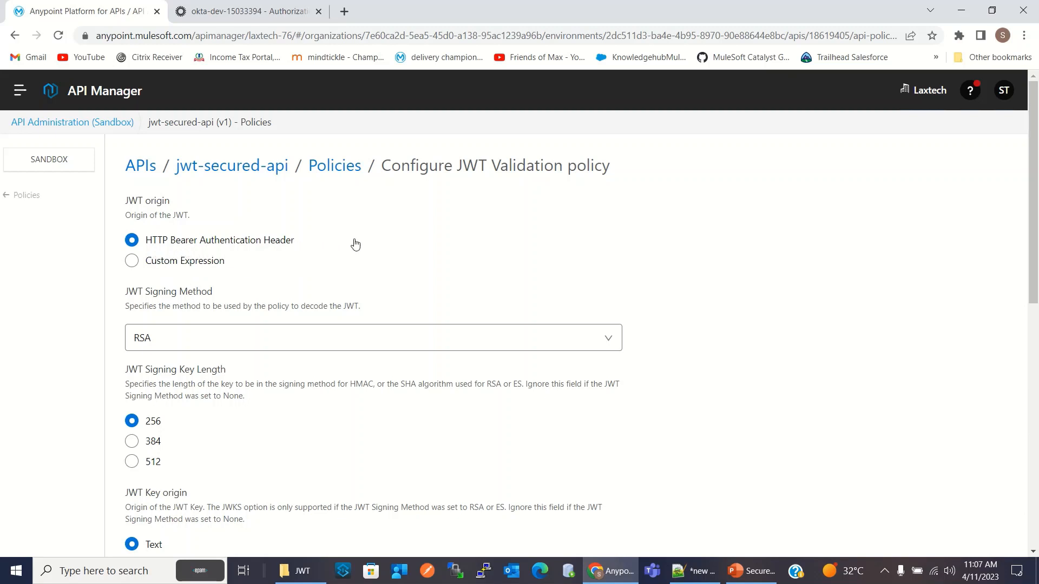
Check the policy's JWT signing method and key length against the kty and alg values in the Notepad++ keys document
scroll(360, 247, "down", 1)
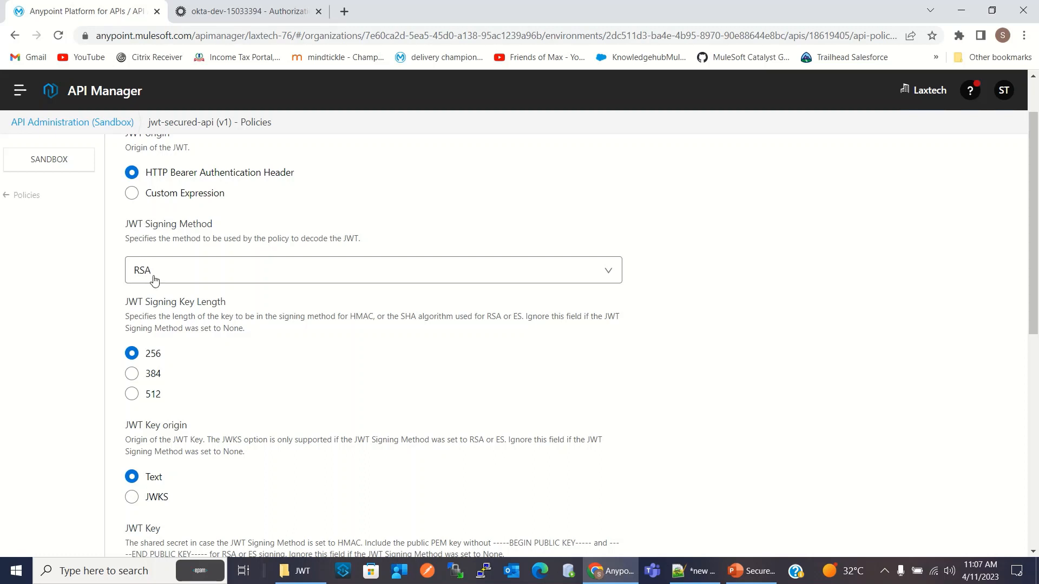
left_click(694, 571)
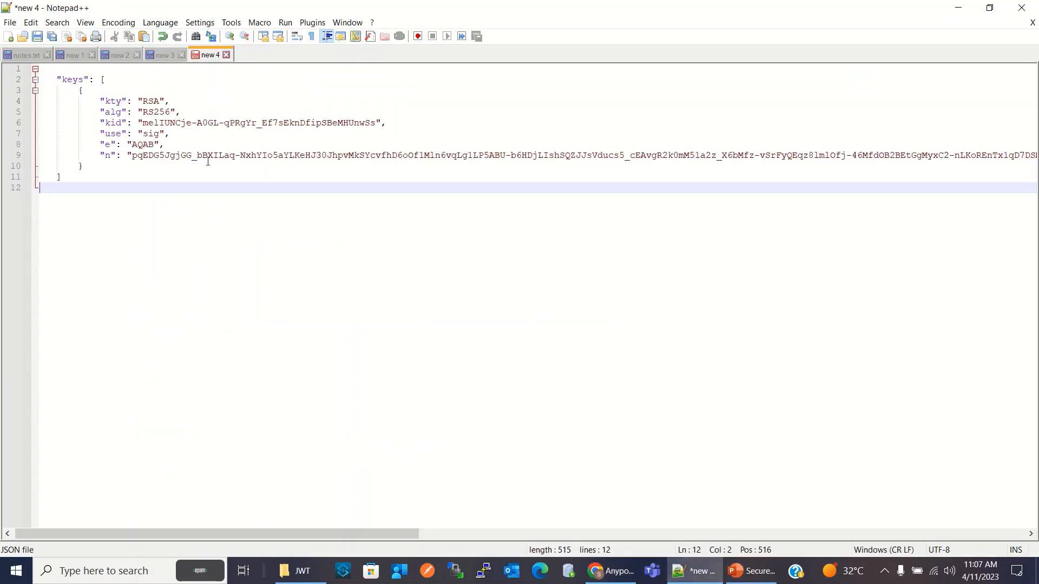
left_click(623, 571)
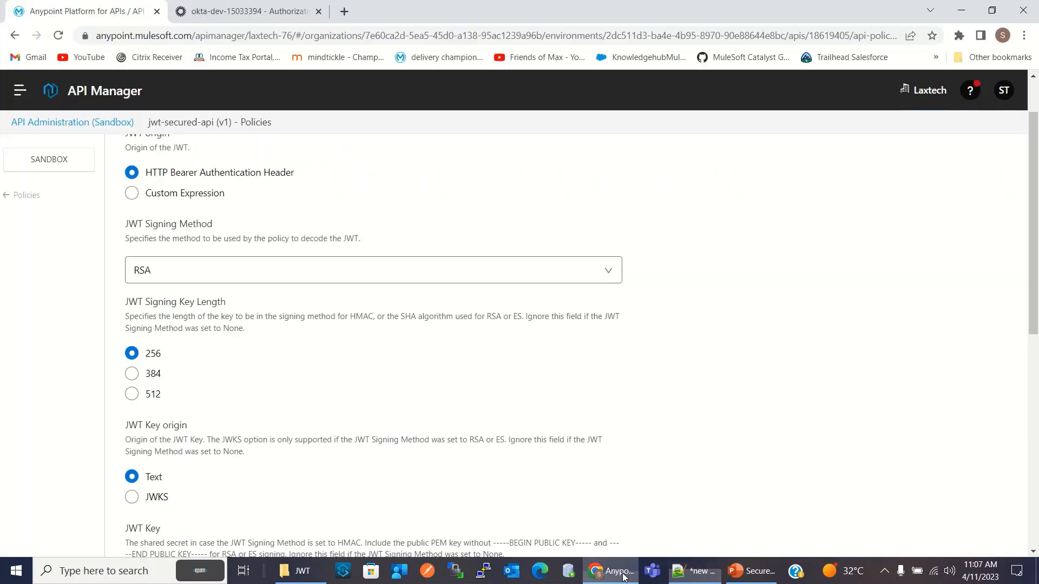
scroll(266, 443, "down", 2)
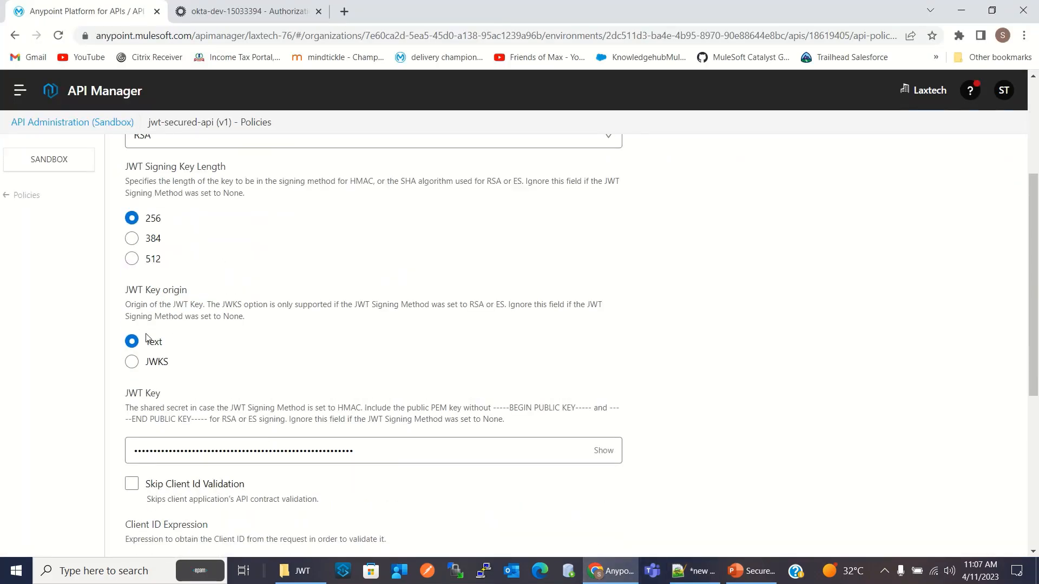
left_click(695, 571)
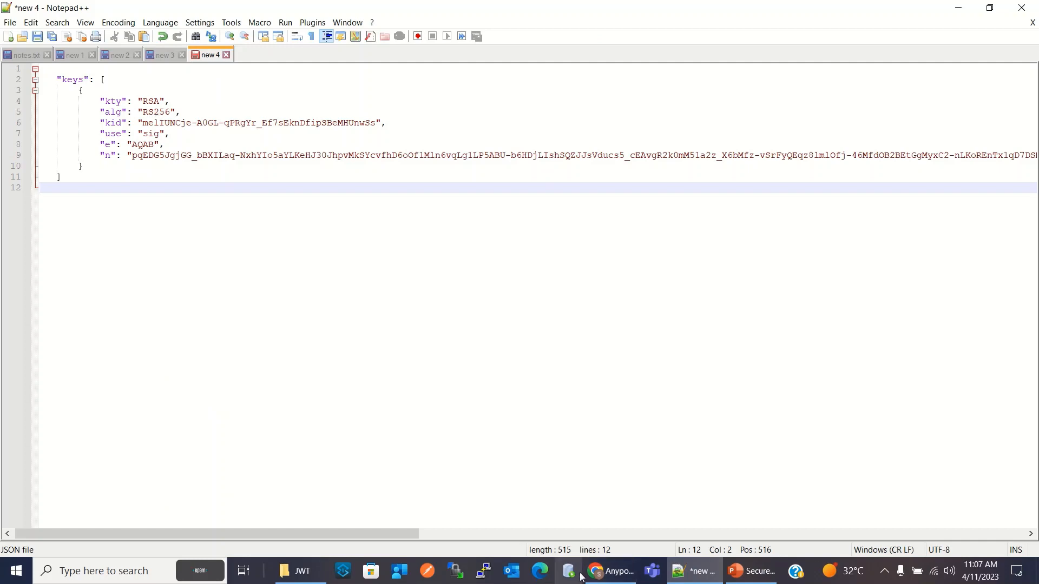
left_click(610, 571)
Set the JWT key origin to JWKS and clear the default JWKS Url
scroll(300, 398, "down", 2)
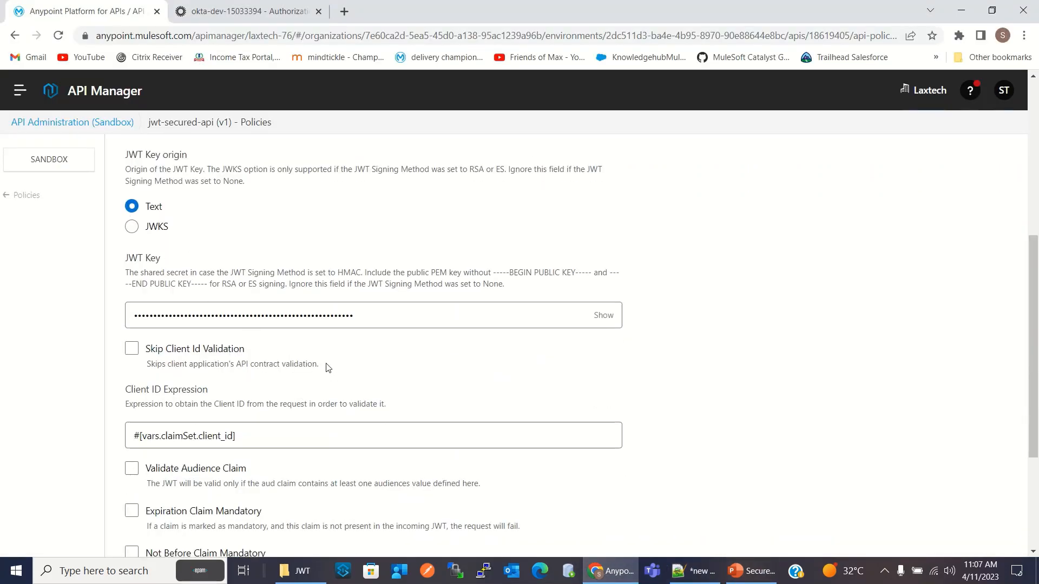
left_click(133, 228)
left_click_drag(350, 319, 39, 310)
key("BackSpace")
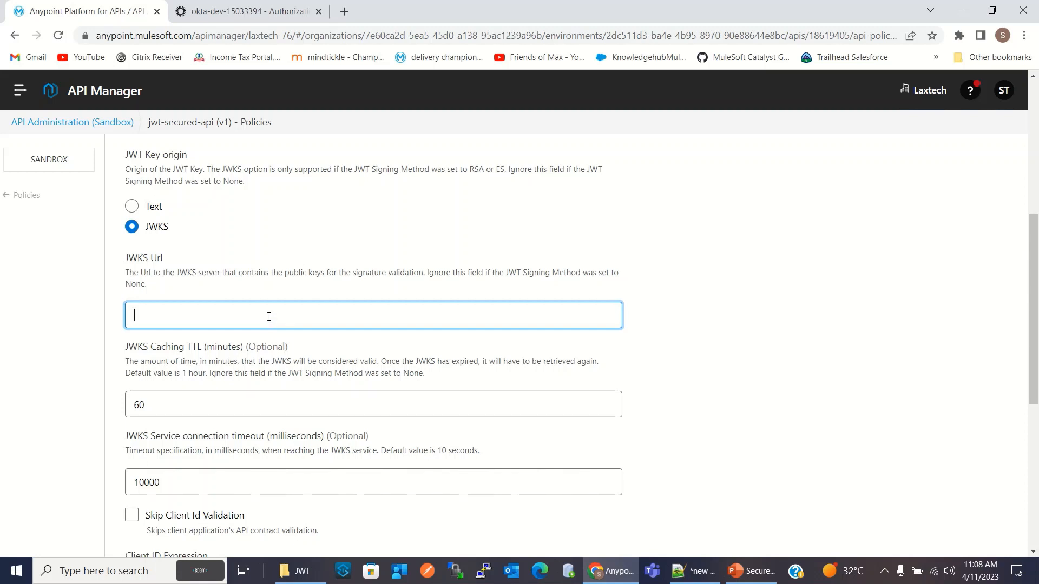
Copy the jwks_uri ending in /oauth2/default/v1/keys from the Notepad++ document "new 3" and paste it as the JWKS Url of the policy in Chrome
left_click(695, 573)
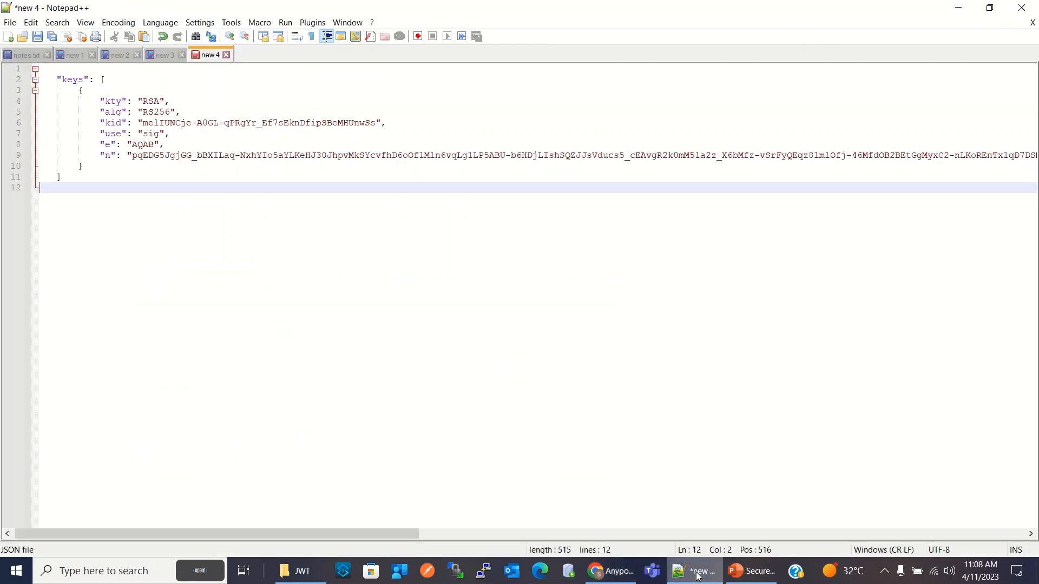
left_click(162, 55)
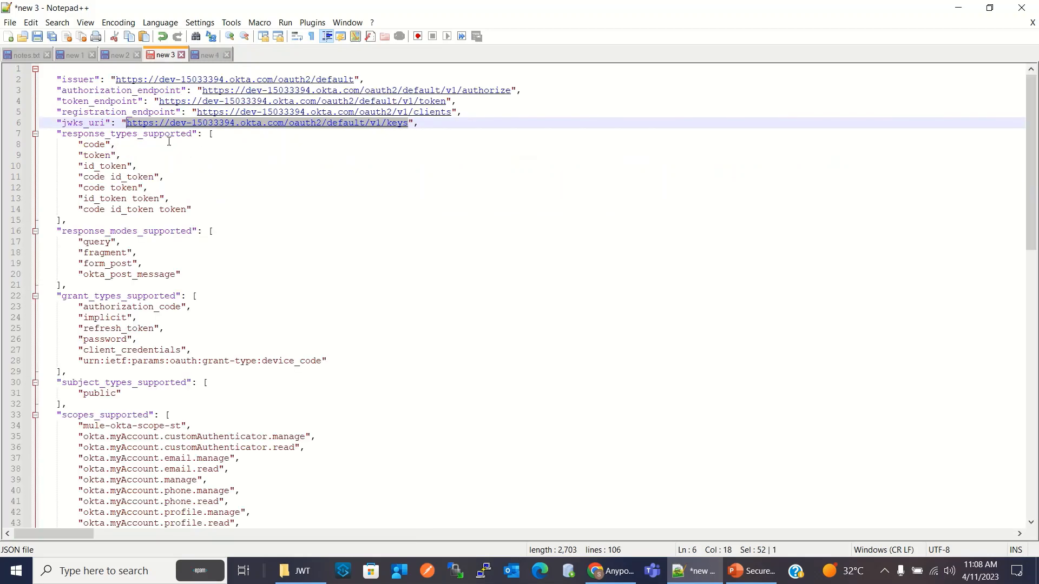
right_click(158, 123)
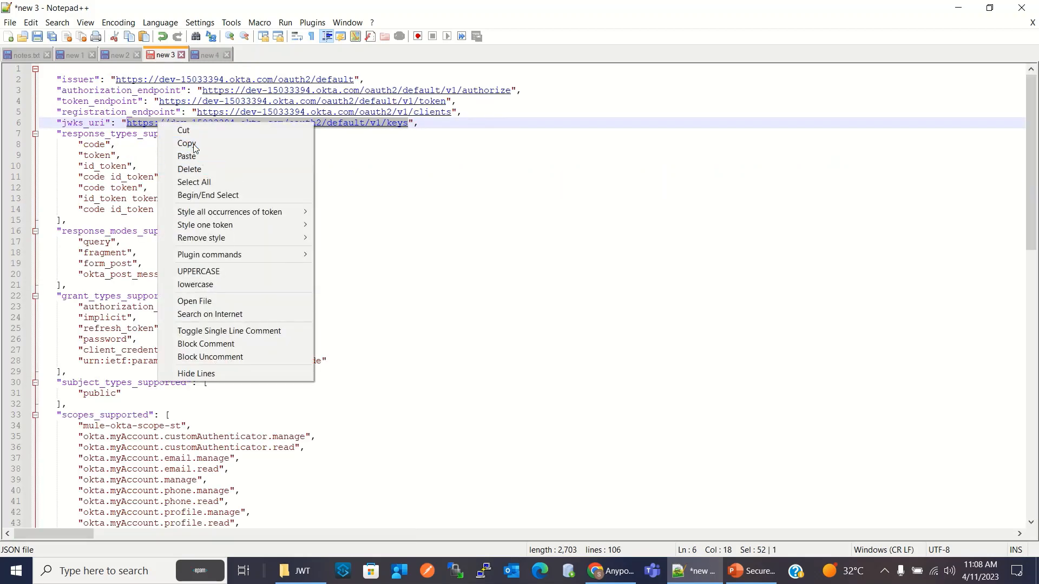
left_click(186, 143)
left_click(610, 571)
left_click(161, 308)
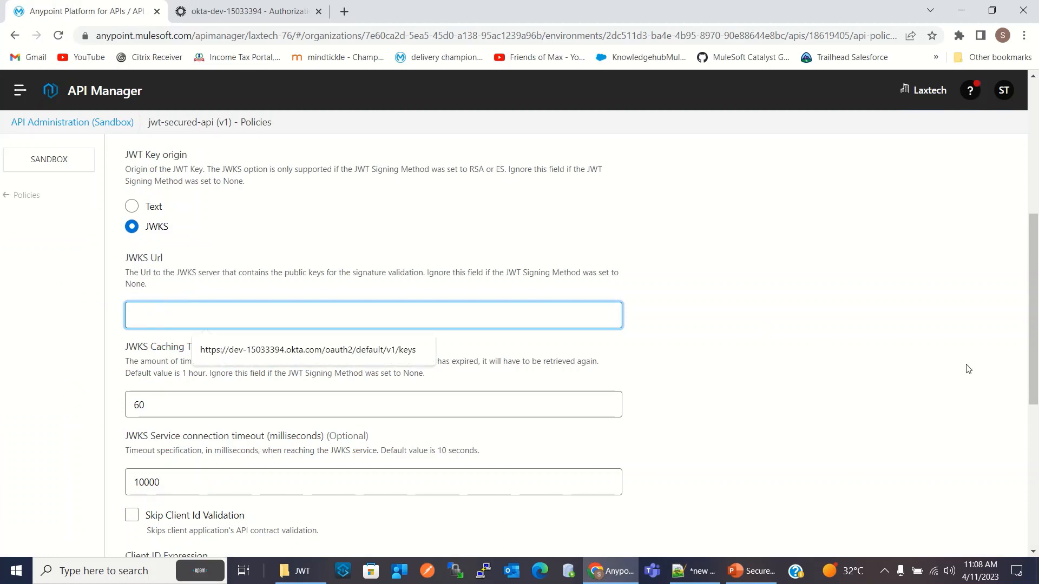
key("ctrl+v")
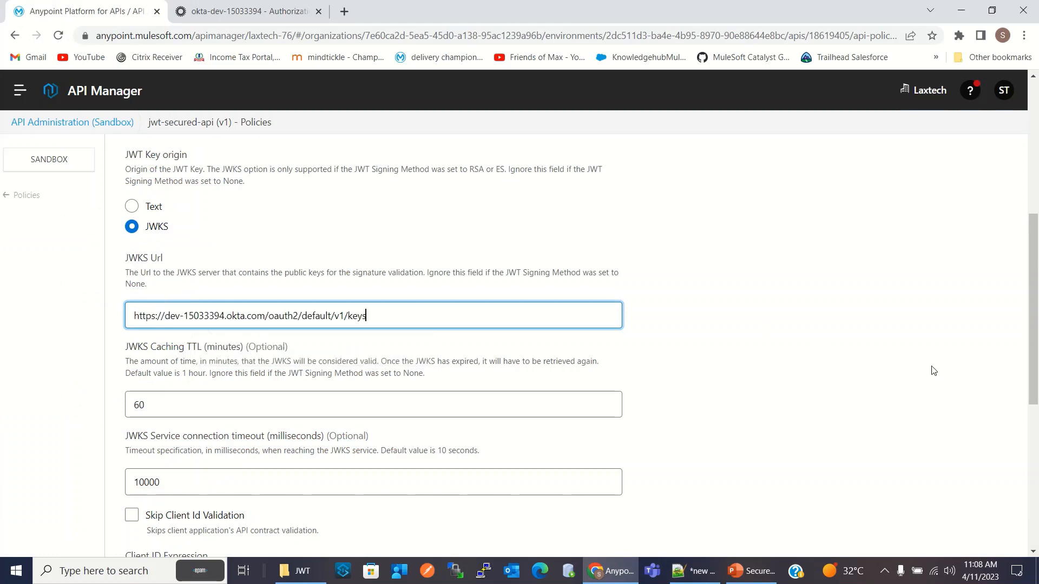
left_click(739, 323)
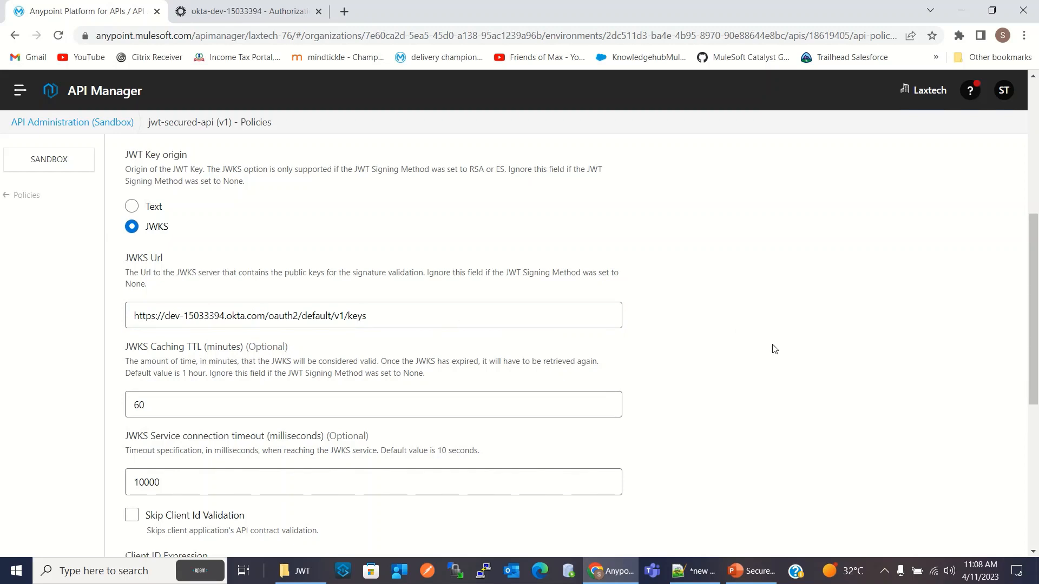
Enable Skip Client Id Validation and apply the JWT Validation policy to jwt-secured-api
scroll(743, 342, "down", 2)
scroll(767, 342, "down", 2)
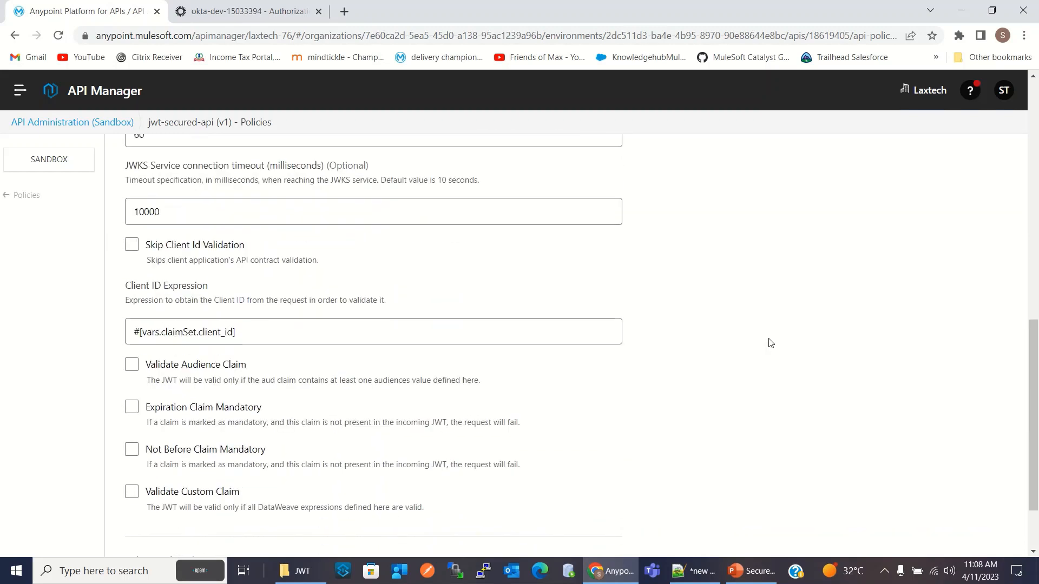
left_click(131, 245)
scroll(730, 347, "down", 1)
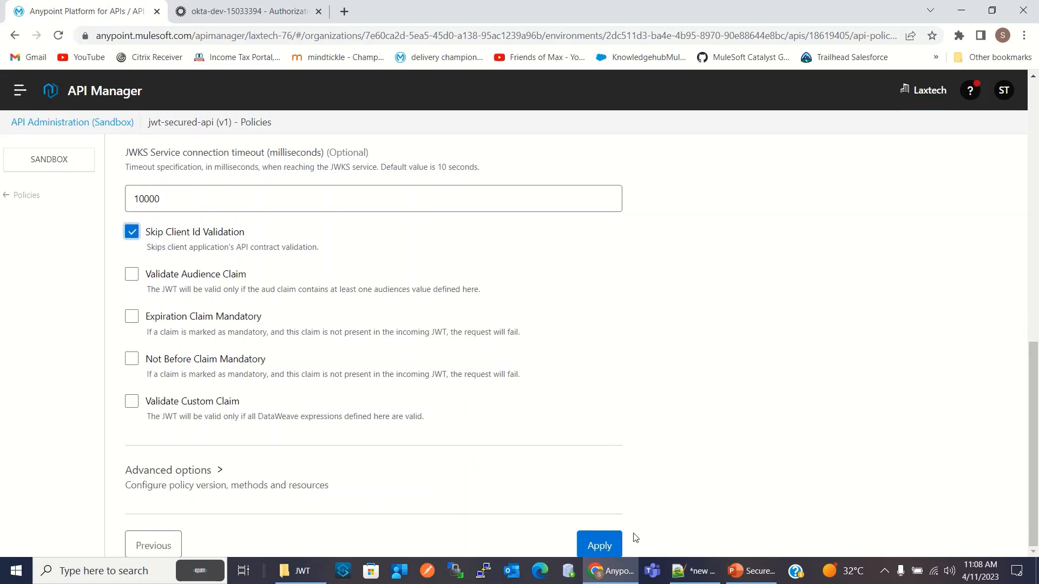
left_click(610, 547)
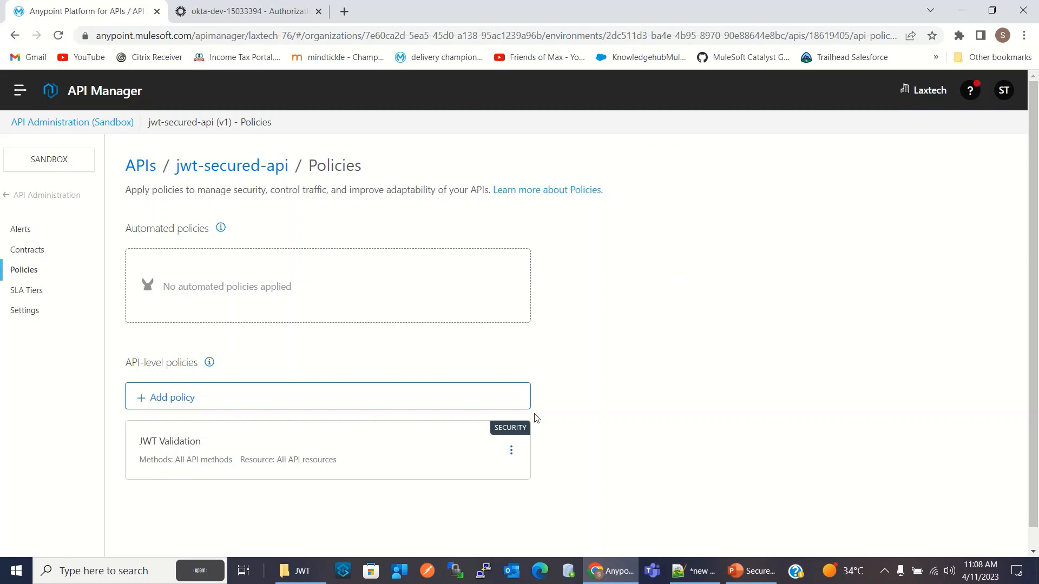
left_click(428, 573)
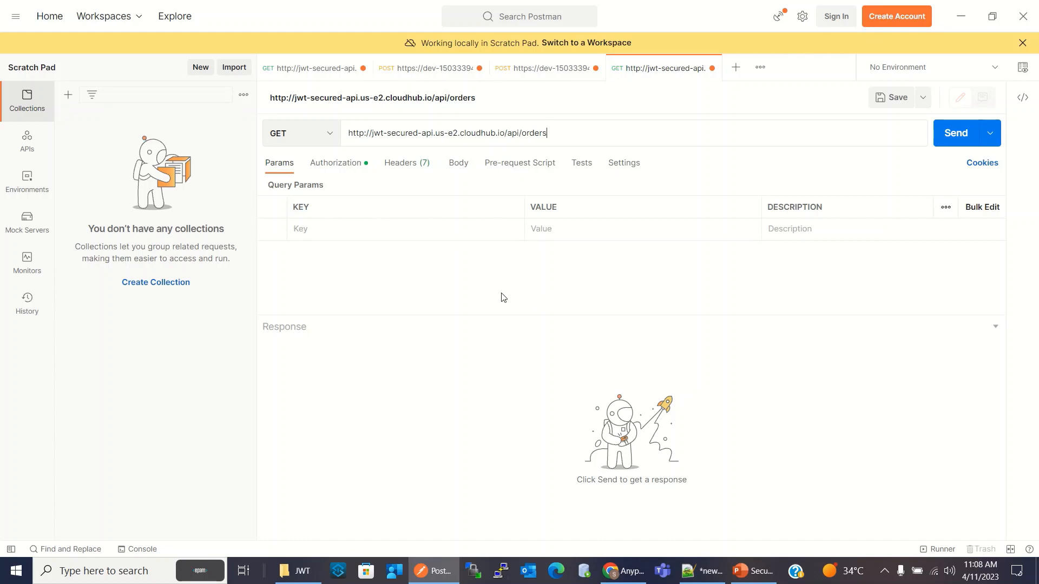
left_click(311, 69)
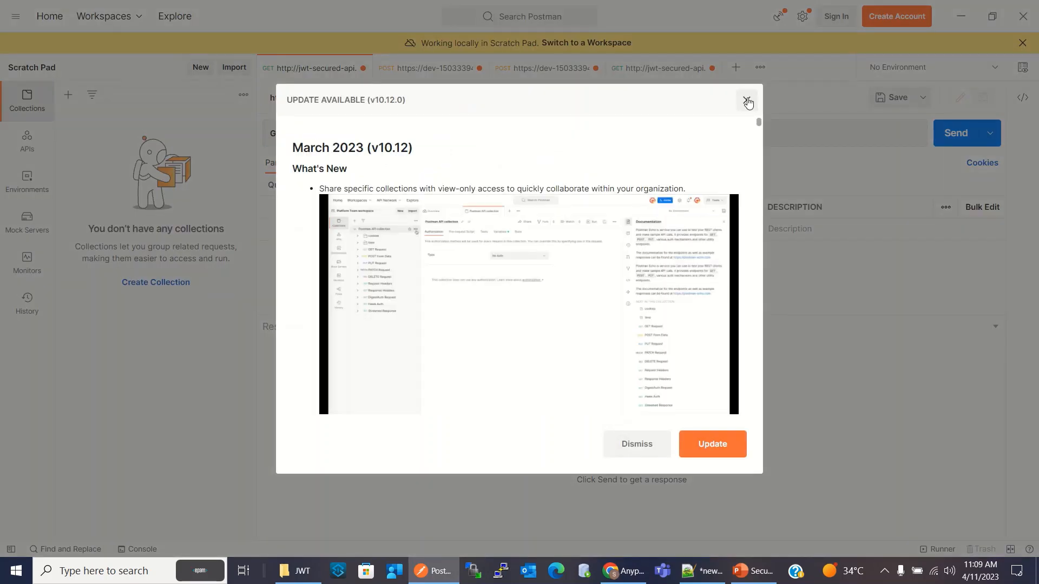
left_click(746, 100)
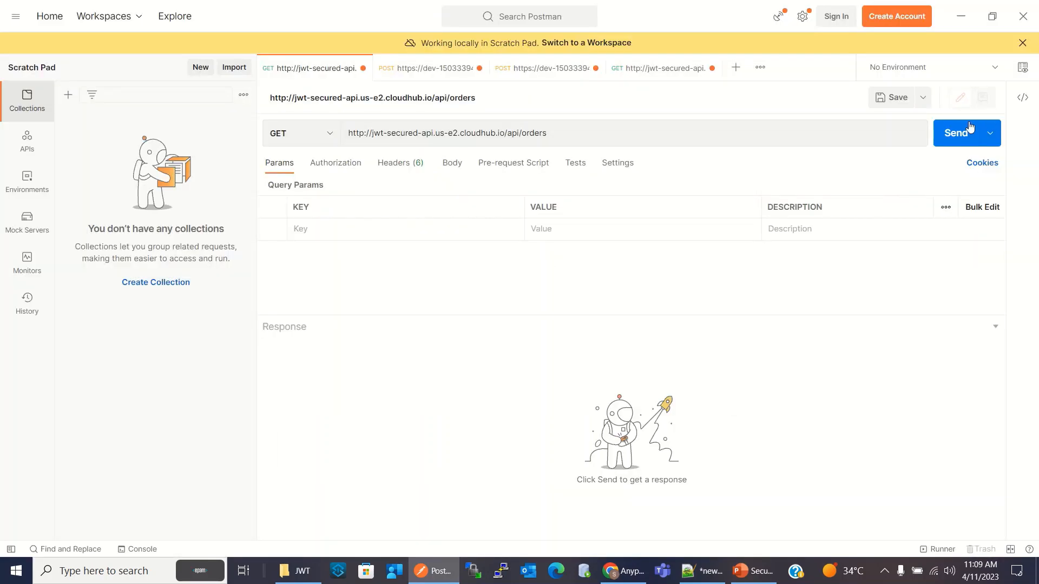
left_click(954, 134)
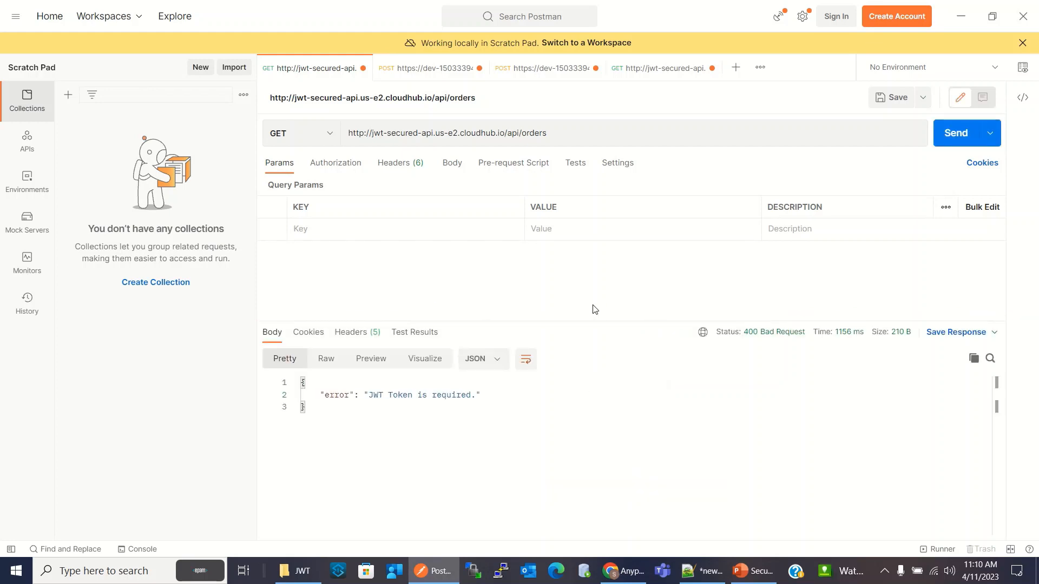
left_click(557, 437)
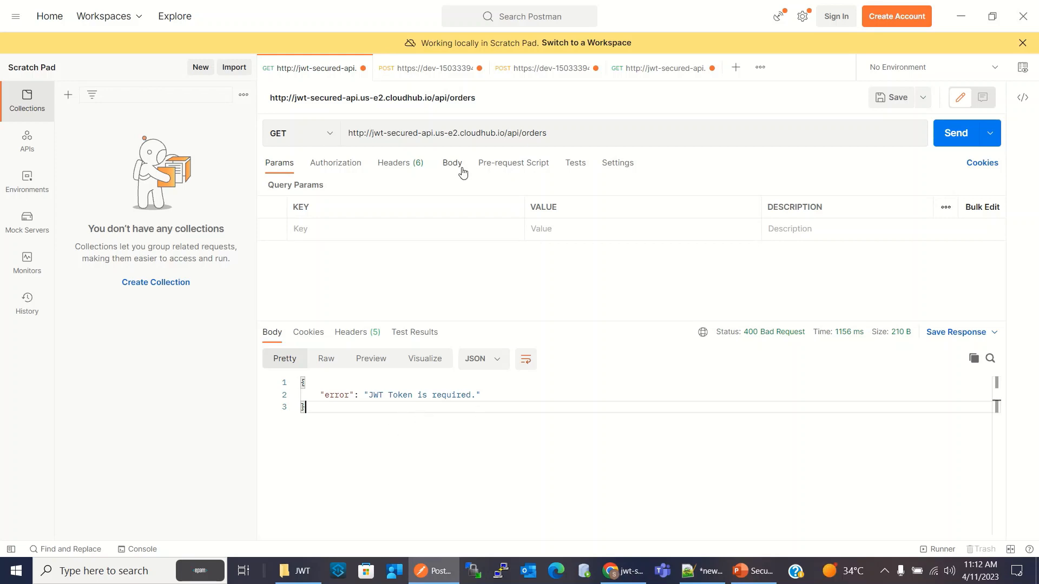
left_click(337, 169)
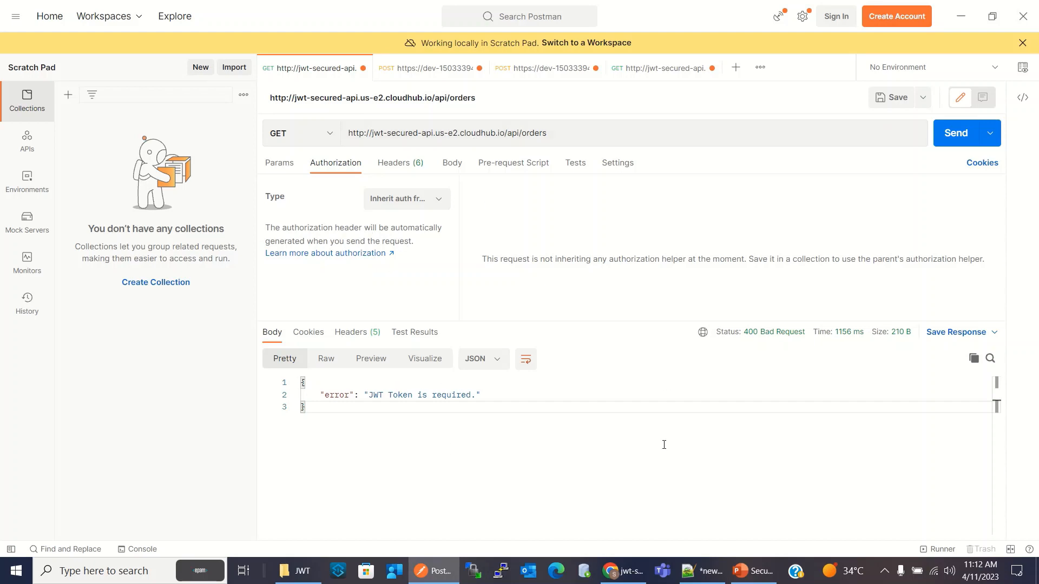
Review the client_credentials, authorization_code and implicit grant type sections of notes.txt in Notepad++
left_click(702, 571)
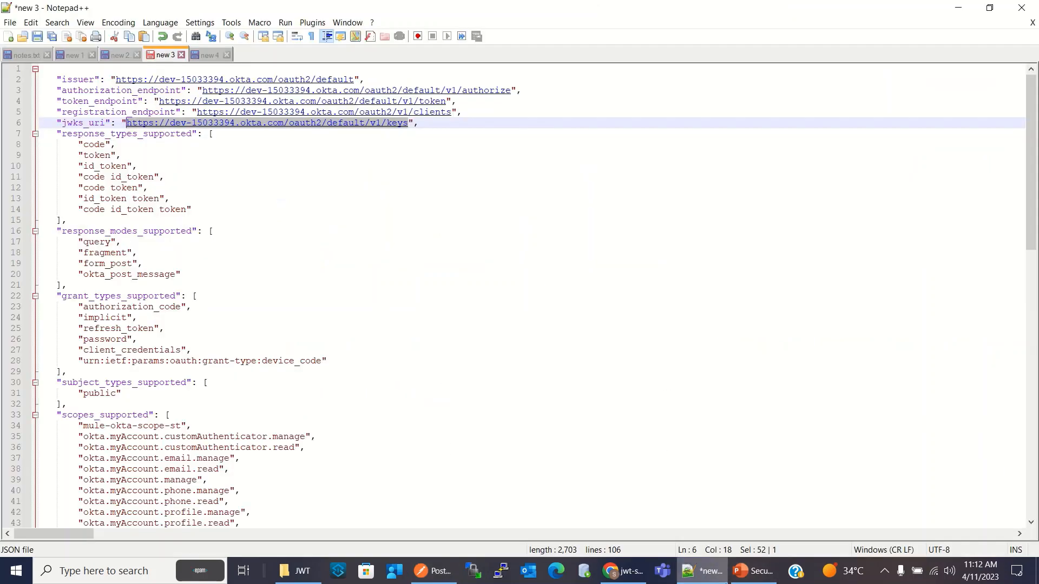
left_click(30, 56)
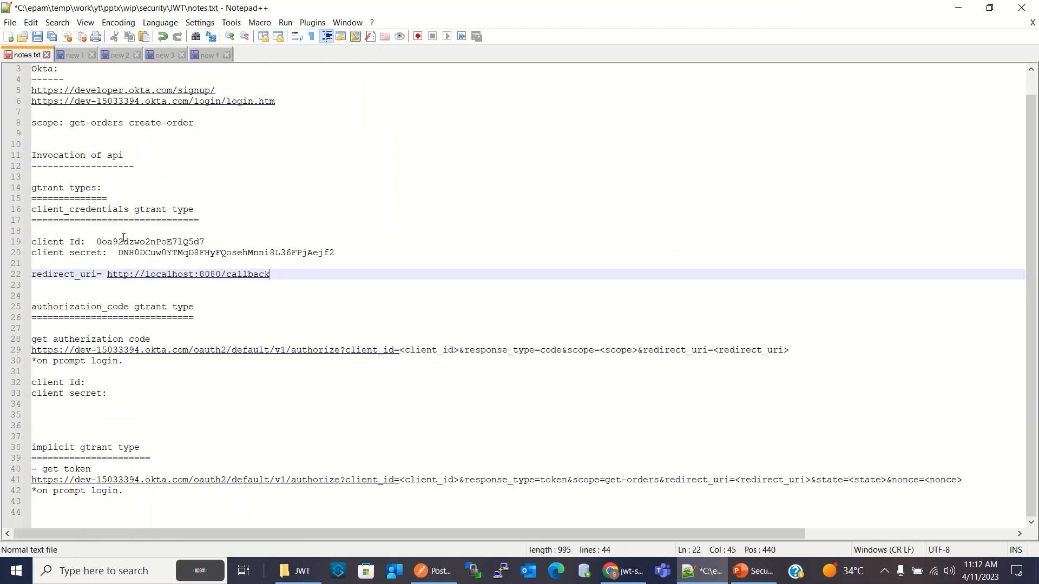
left_click_drag(33, 211, 195, 220)
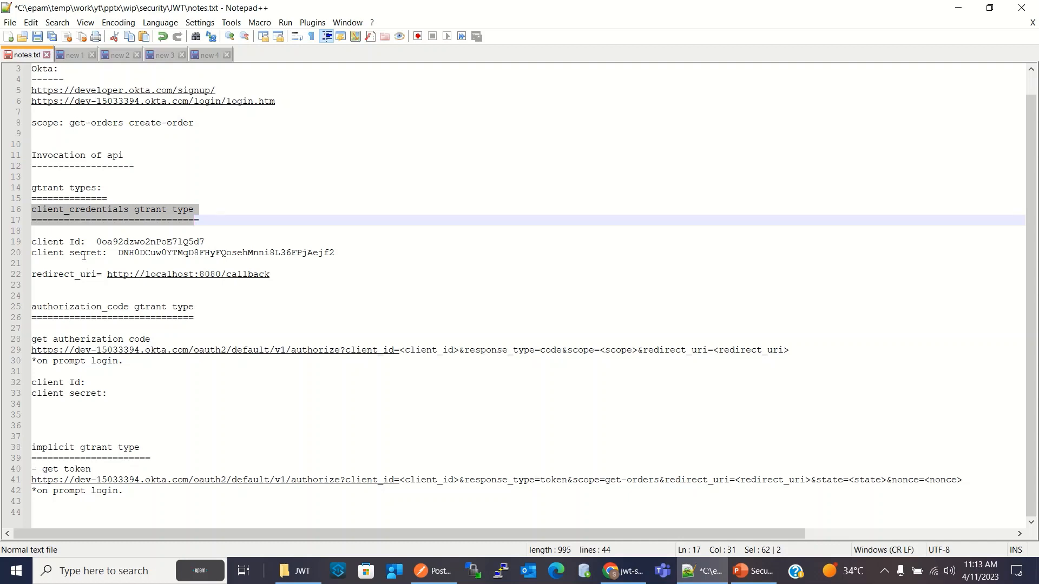
left_click_drag(197, 309, 32, 308)
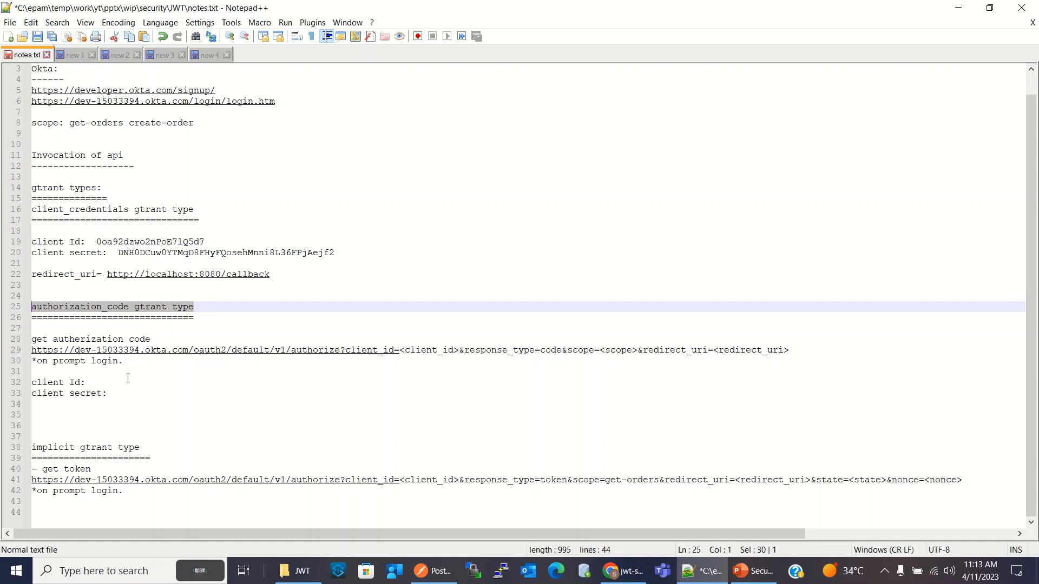
left_click_drag(158, 446, 30, 442)
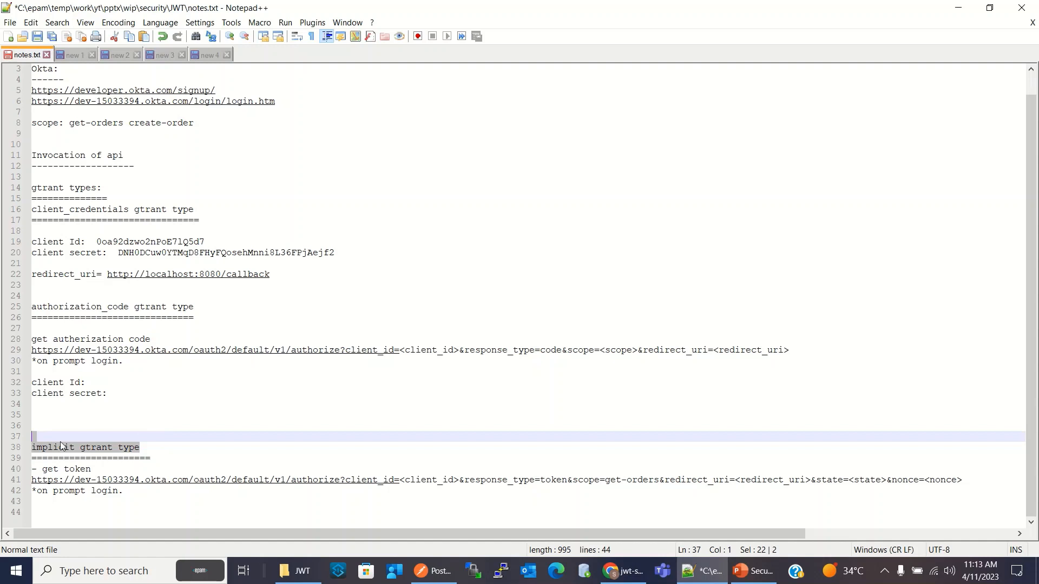
left_click(180, 459)
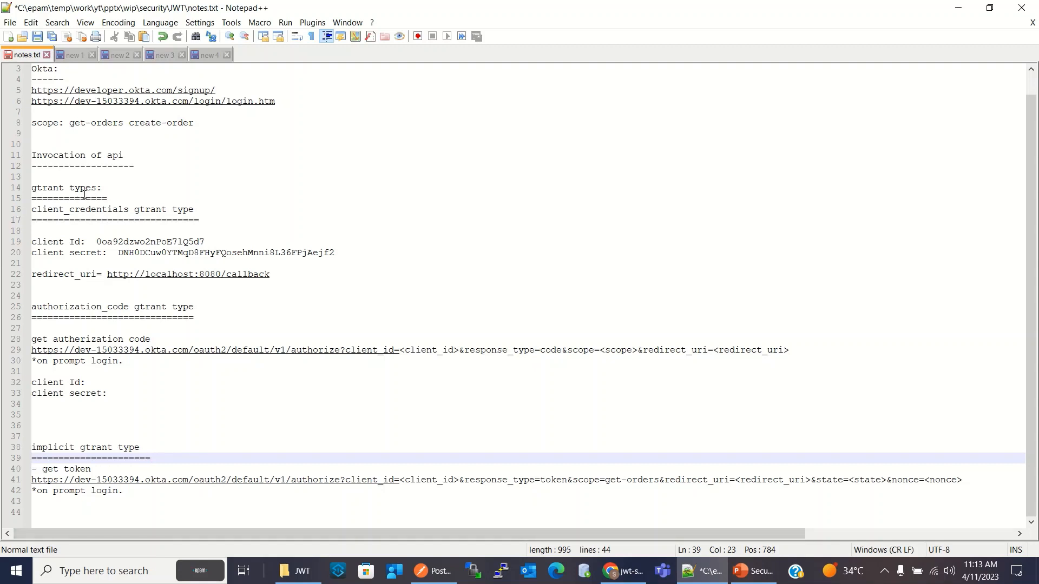
left_click_drag(38, 210, 117, 213)
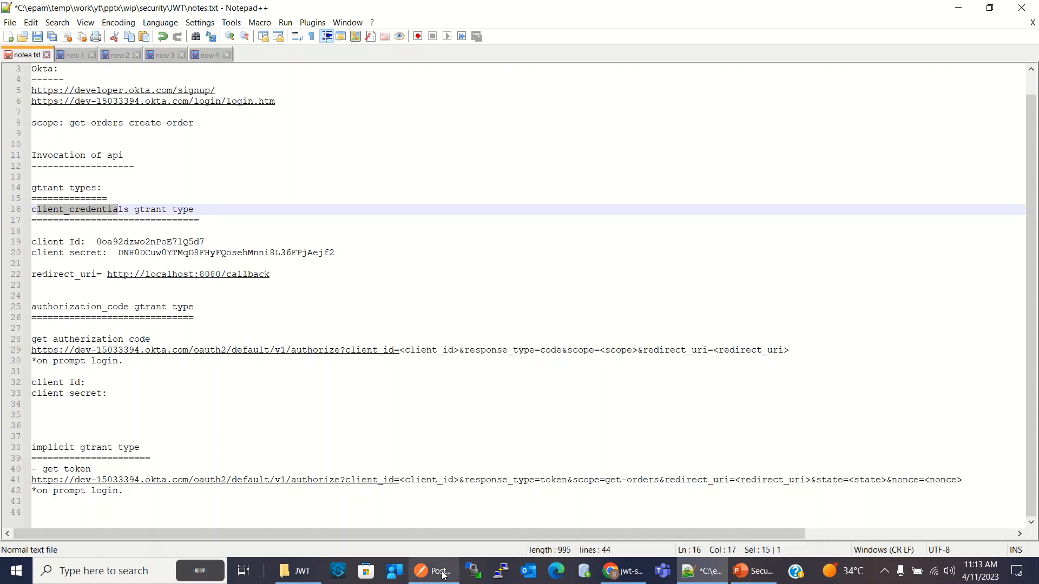
left_click(215, 227)
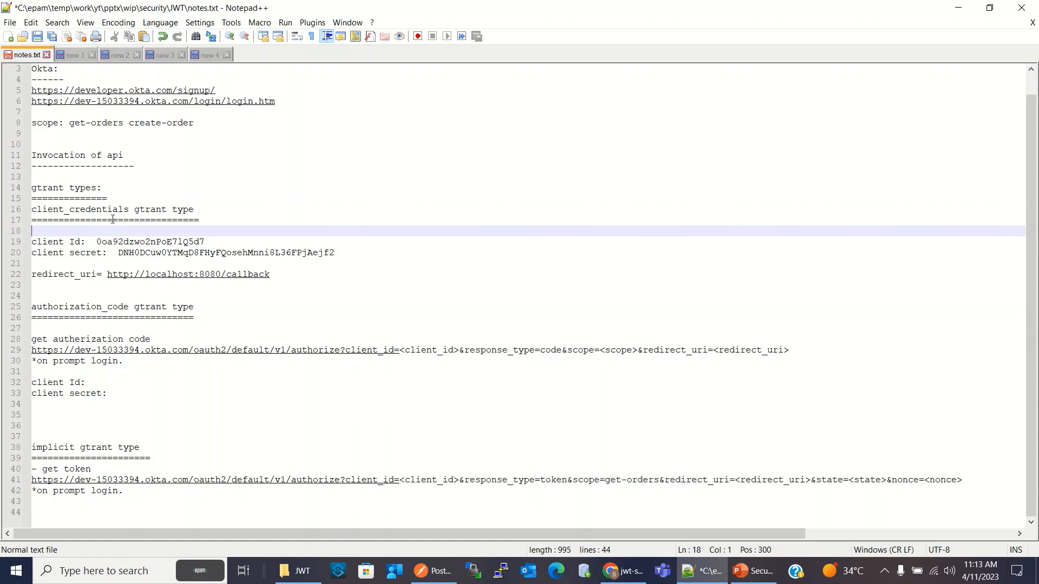
Copy the token_endpoint URL from the authorization server metadata in the document "new 3"
left_click(75, 55)
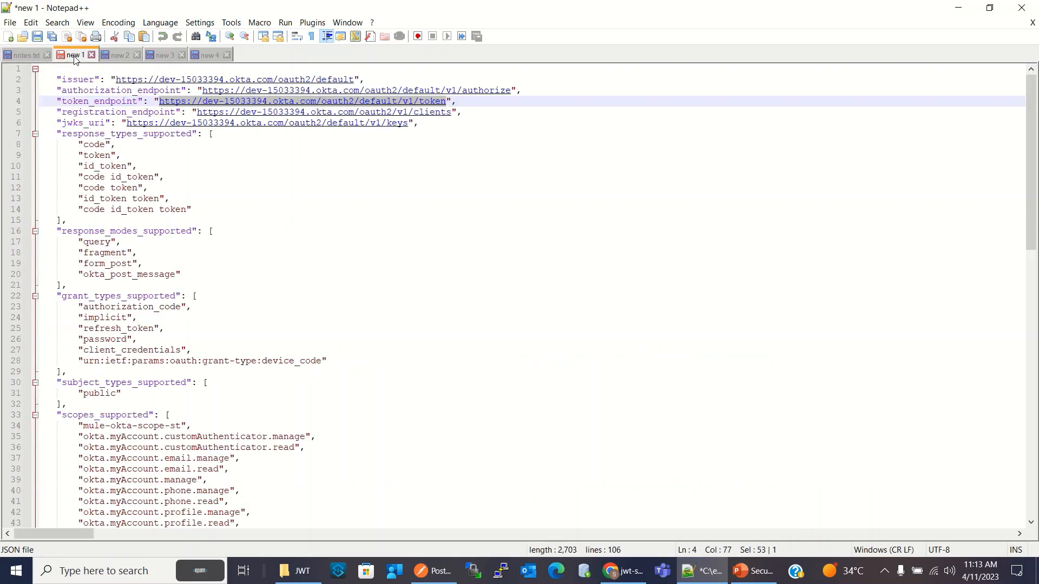
left_click(165, 56)
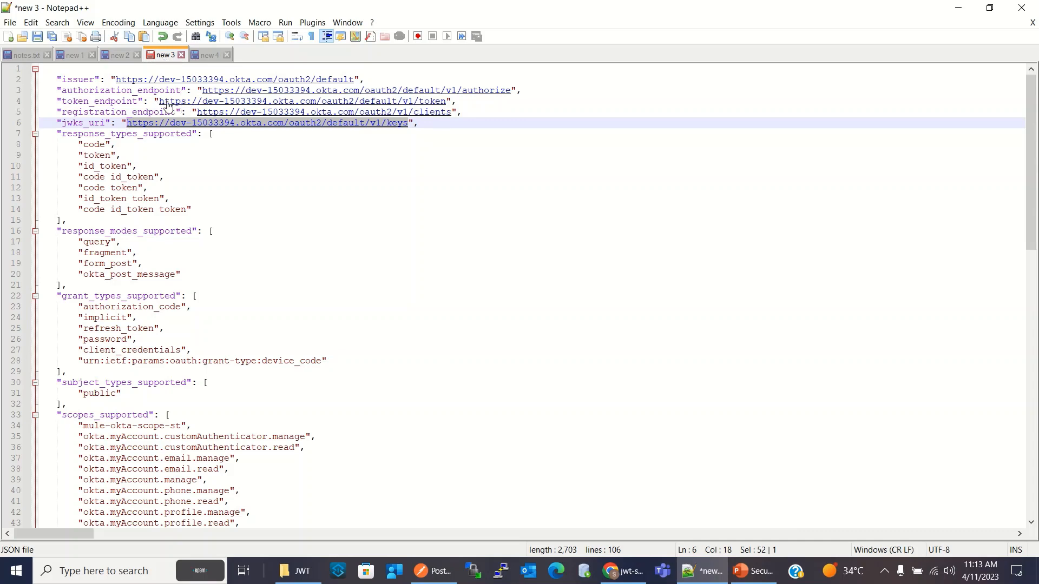
left_click_drag(159, 102, 447, 106)
right_click(431, 103)
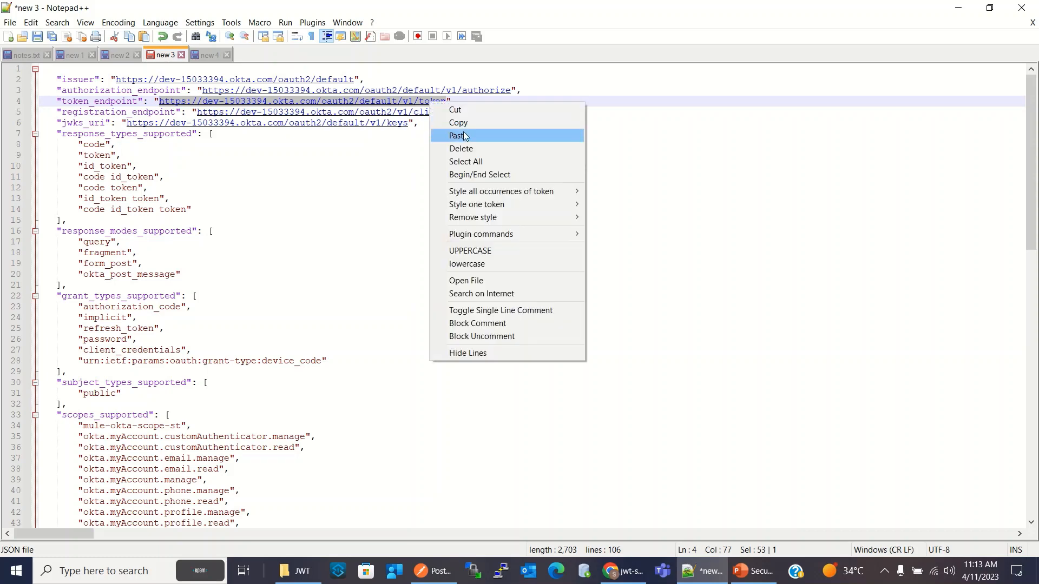
left_click(463, 121)
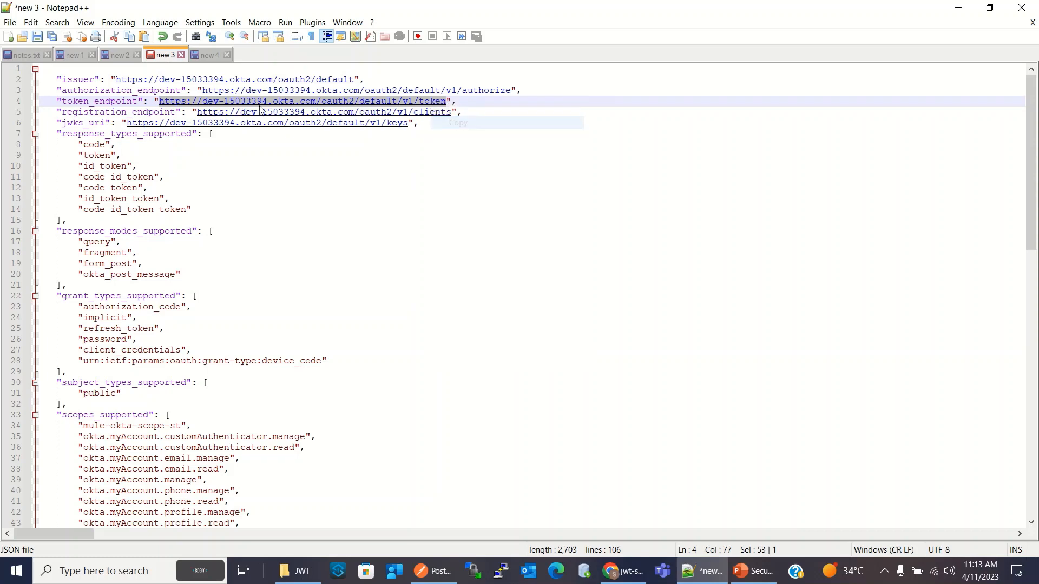
Close the duplicate documents "new 1" and "new 2" without saving them
left_click(92, 55)
left_click(511, 335)
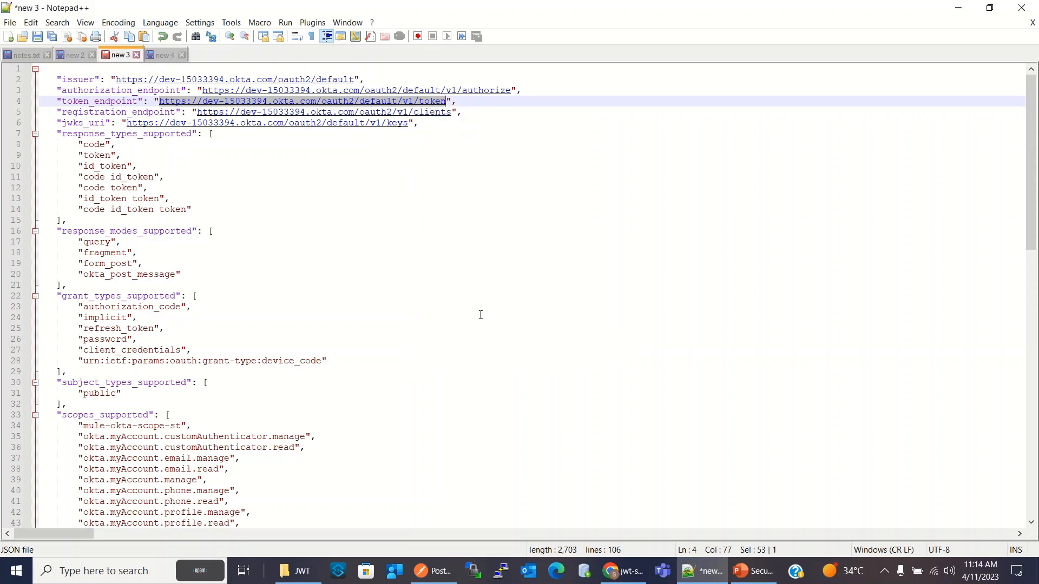
left_click(84, 56)
left_click(91, 55)
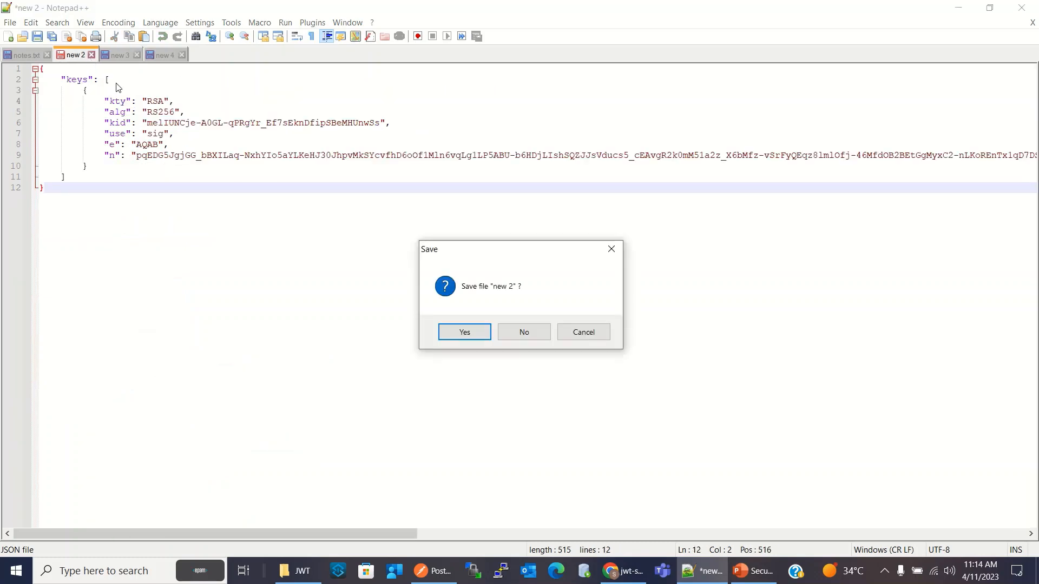
left_click(528, 332)
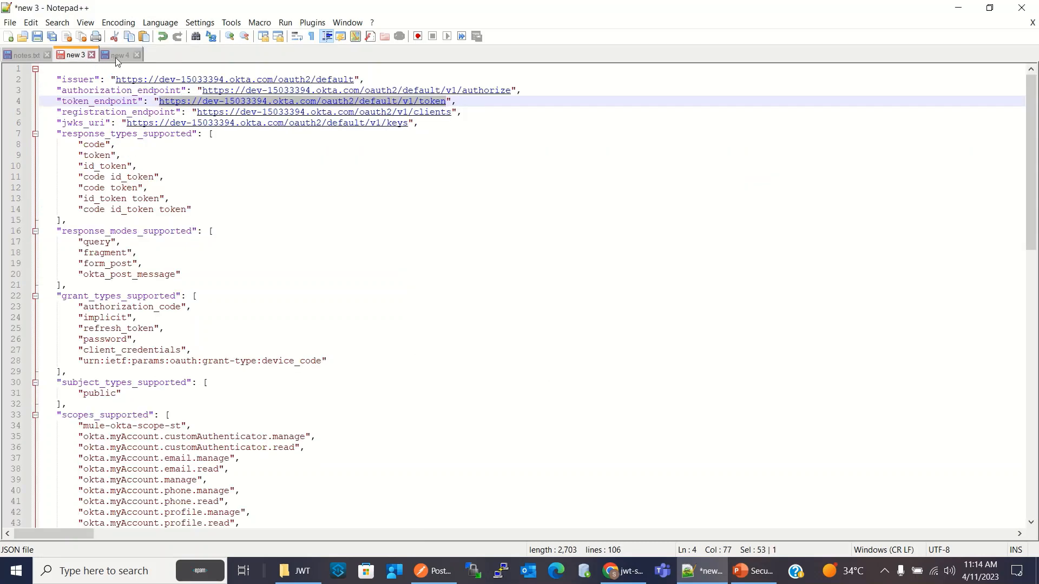
Return to Postman and check the client-credentials token request's endpoint URL and its scope and grant_type parameters
key("alt+Tab")
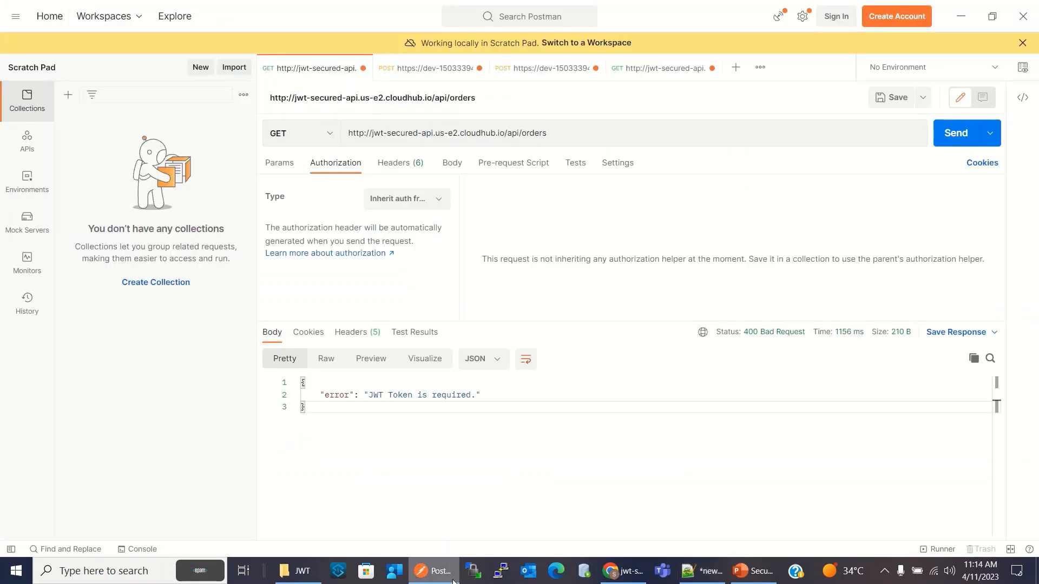
left_click(436, 75)
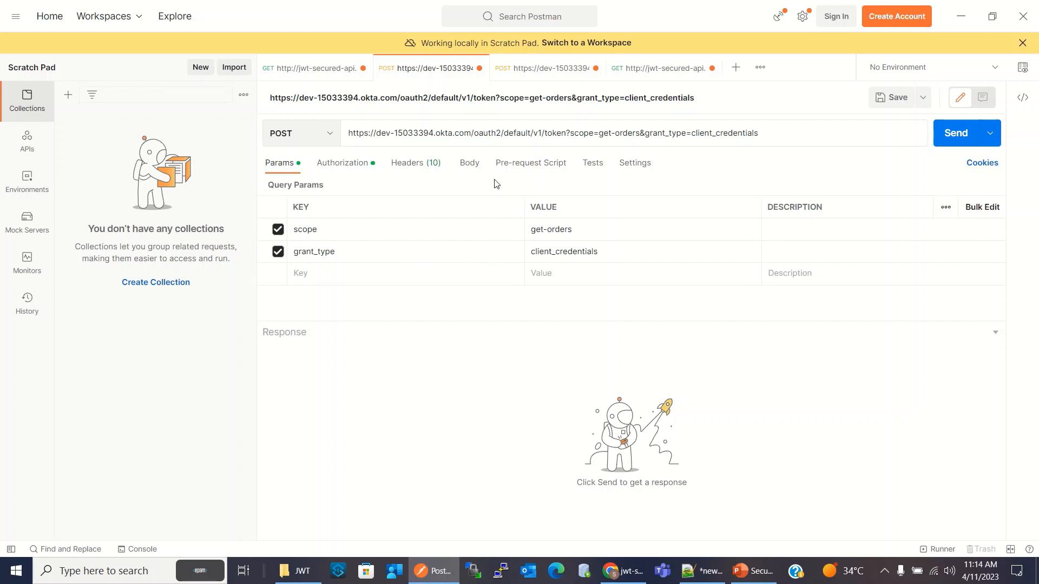
left_click_drag(566, 132, 334, 130)
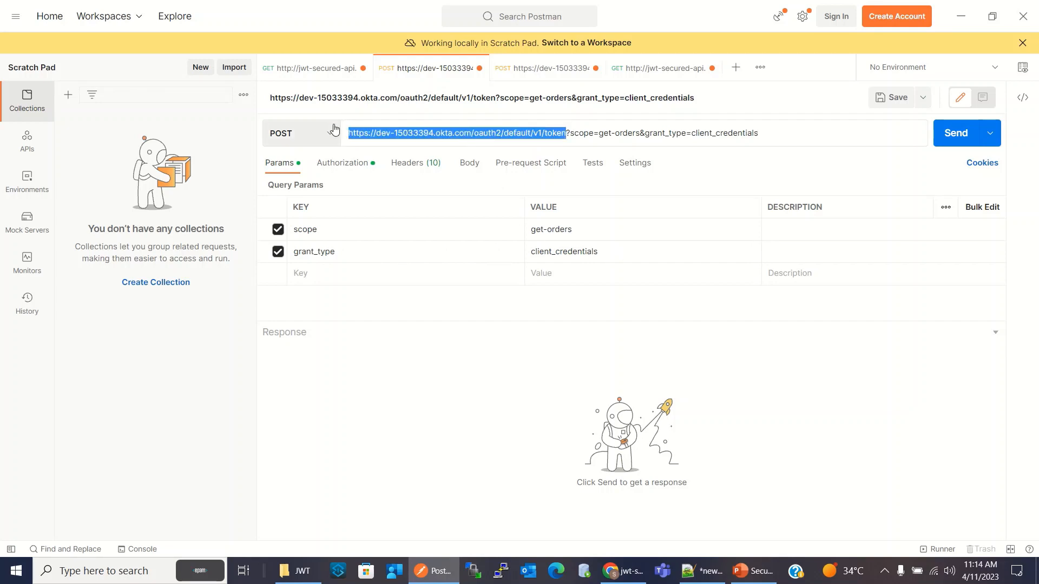
left_click(566, 135)
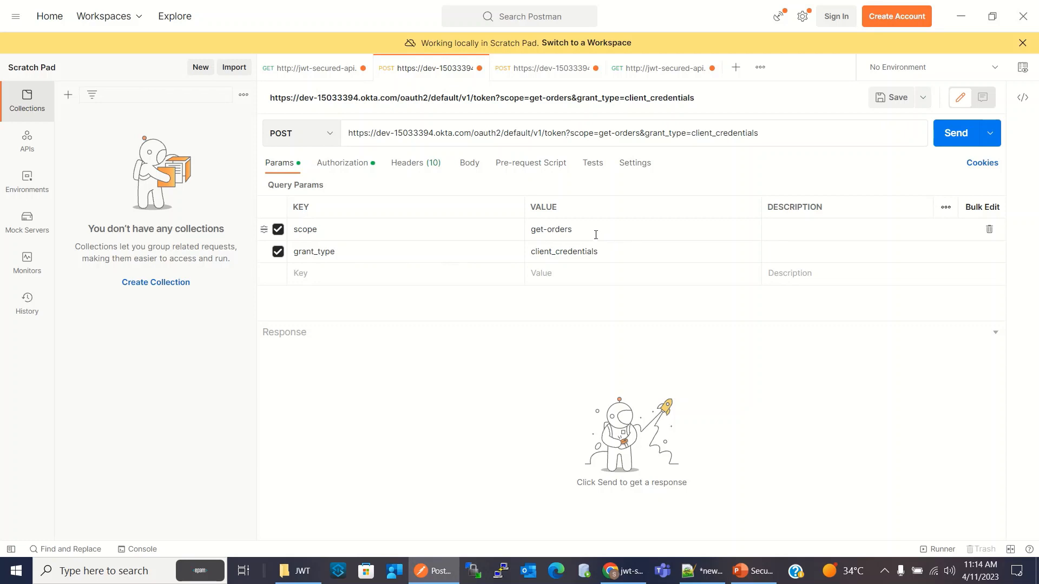
left_click(531, 229)
left_click(527, 229)
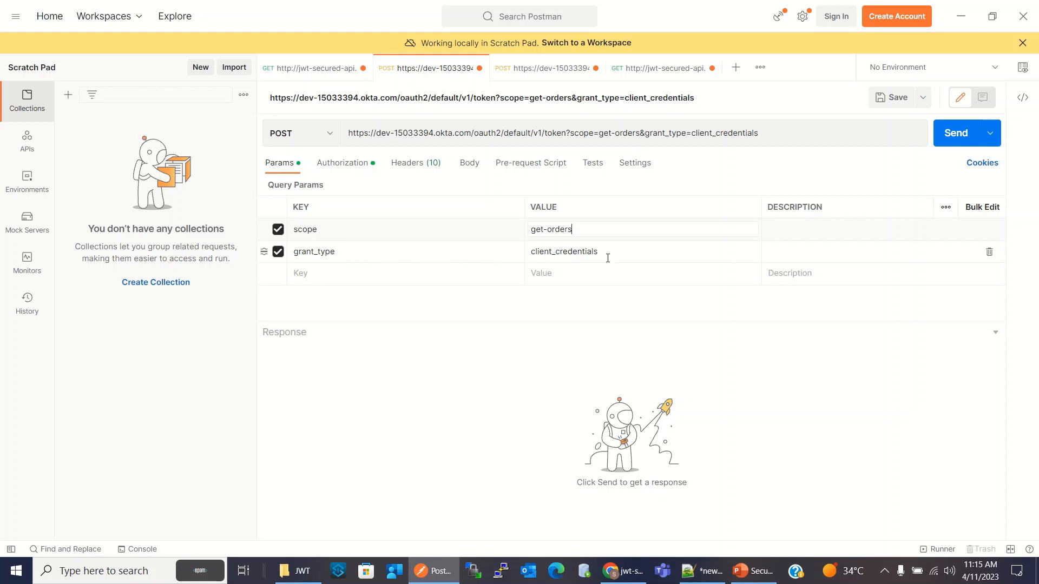
Set the token request's authorization type to Basic Auth and clear its existing username and password
left_click(345, 166)
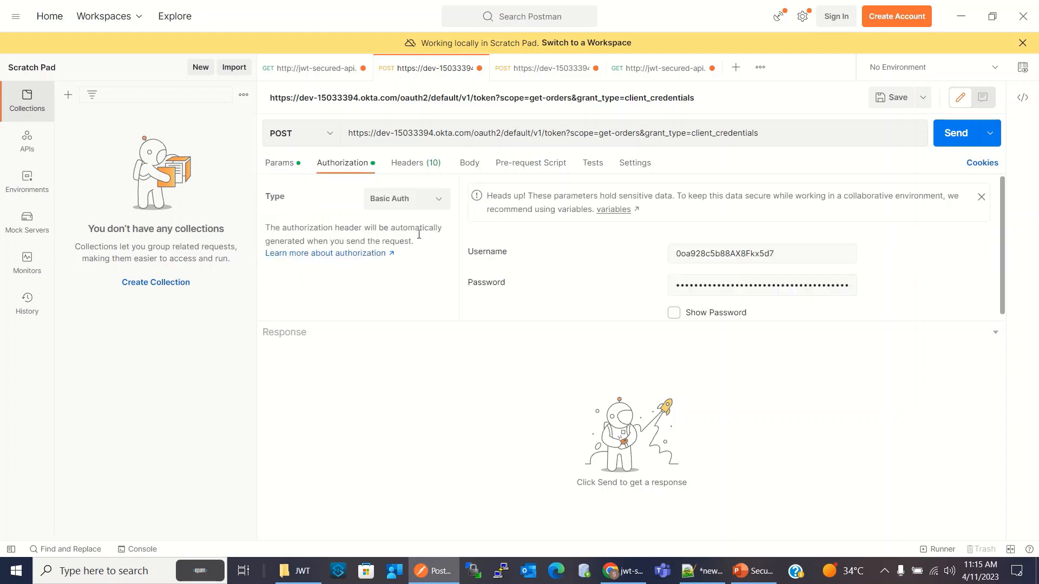
left_click(422, 198)
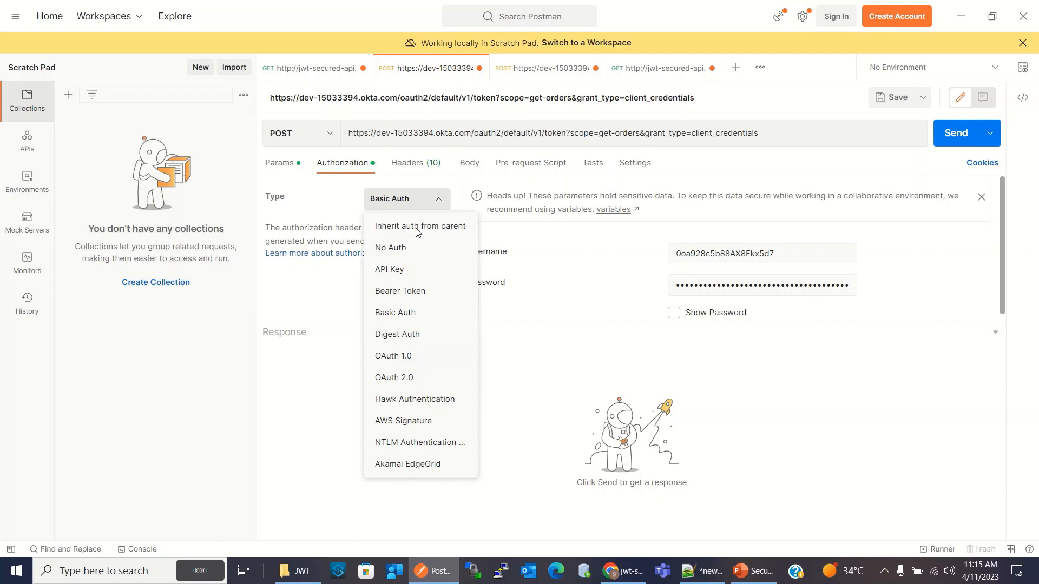
left_click(415, 314)
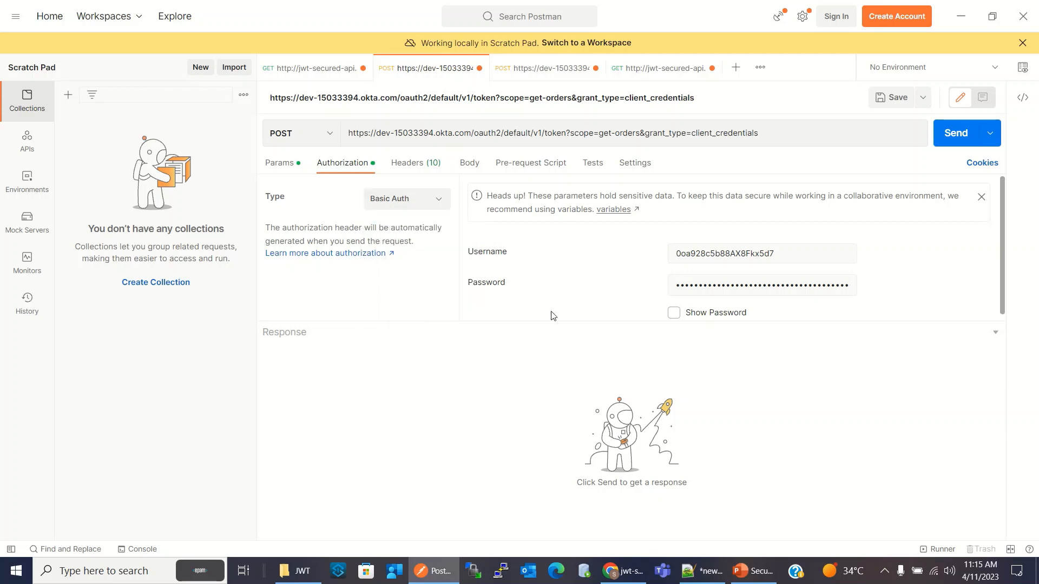
left_click_drag(778, 260, 677, 261)
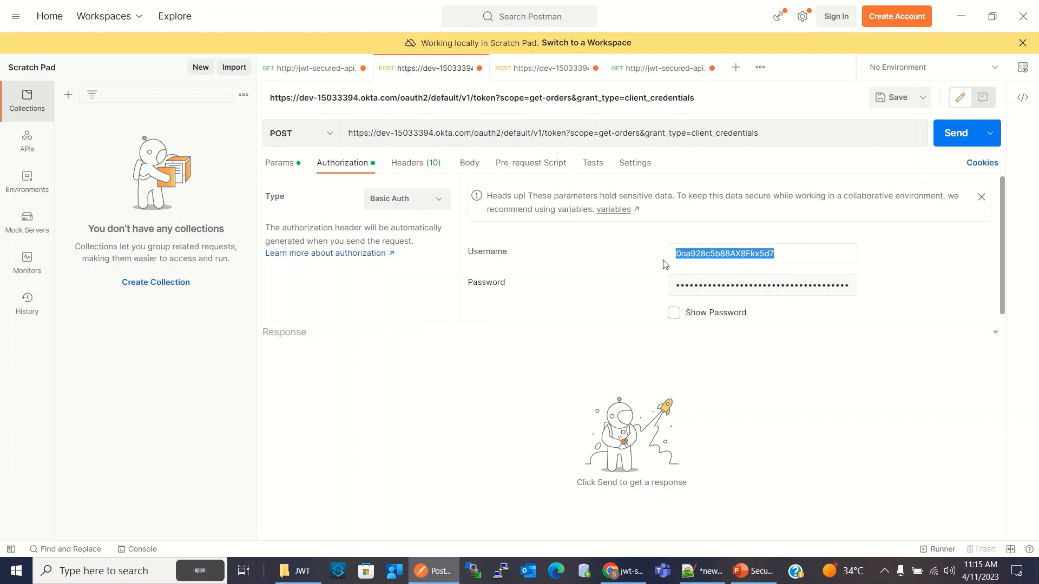
key("BackSpace")
left_click(816, 290)
key("ctrl+a")
key("BackSpace")
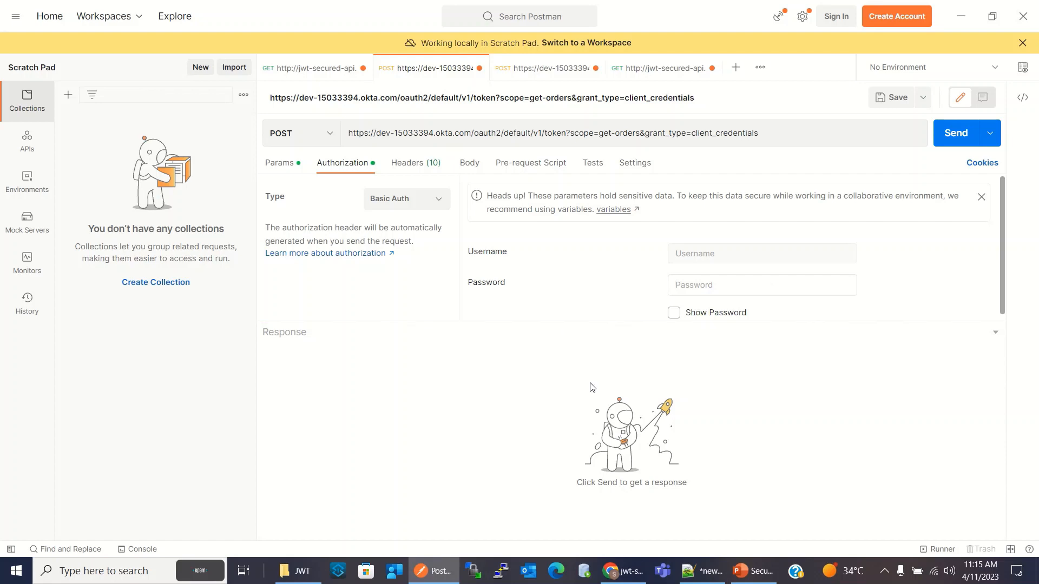
Copy the client ID from the client_credentials section of notes.txt and paste it as the Basic Auth username in Postman
left_click(702, 571)
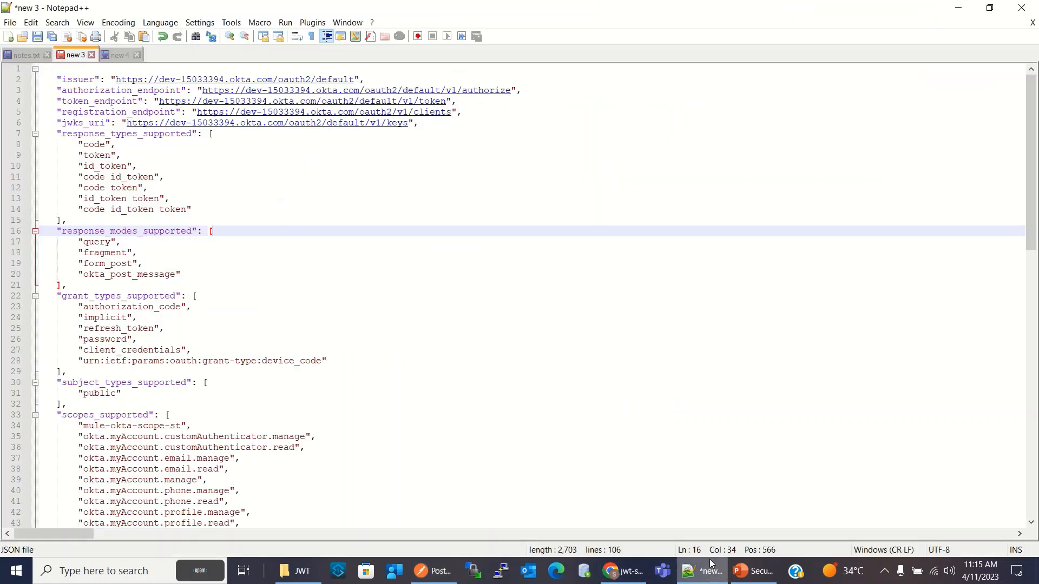
left_click(27, 51)
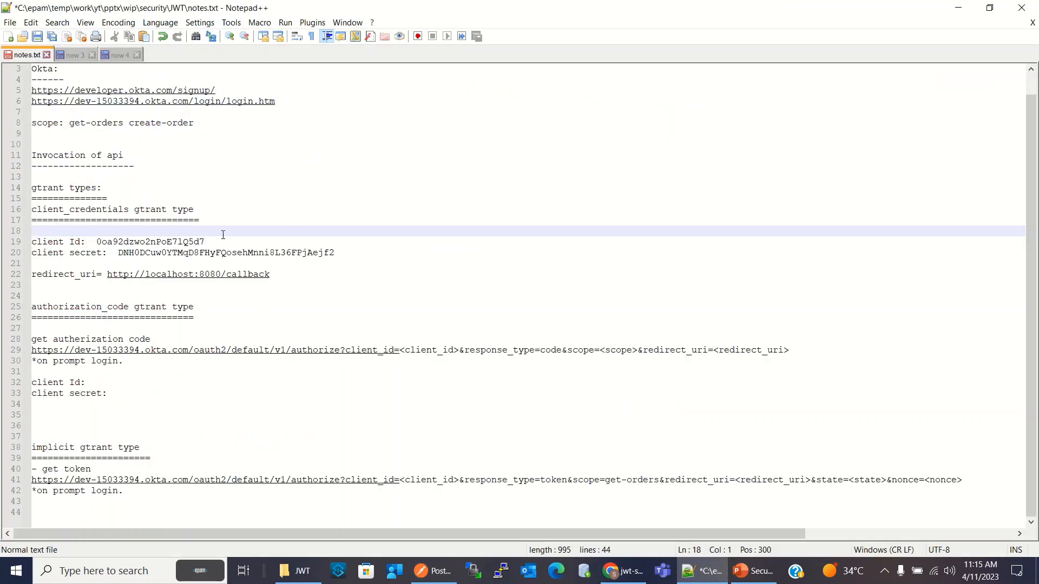
left_click_drag(97, 242, 219, 240)
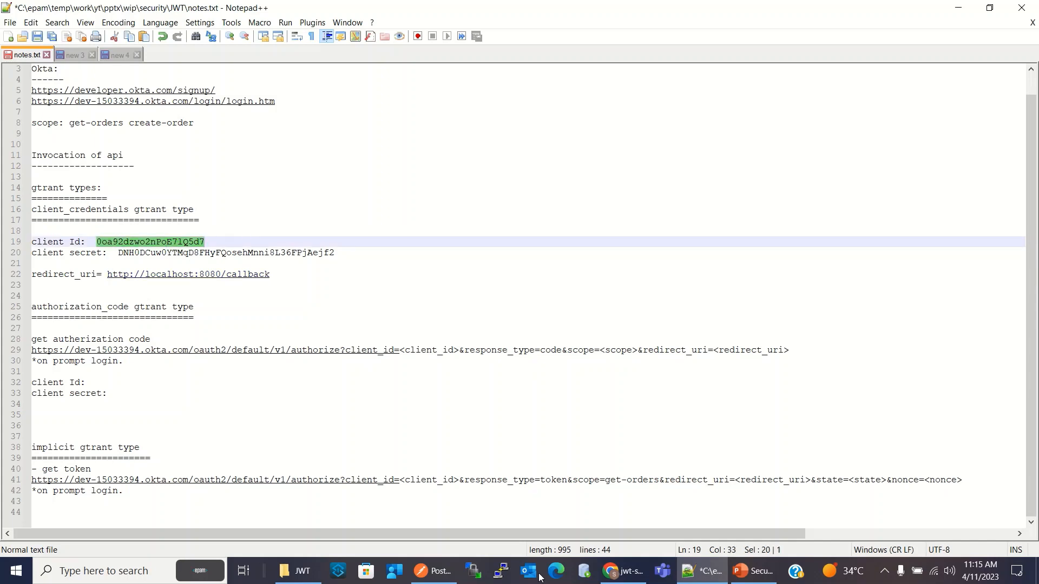
left_click(622, 571)
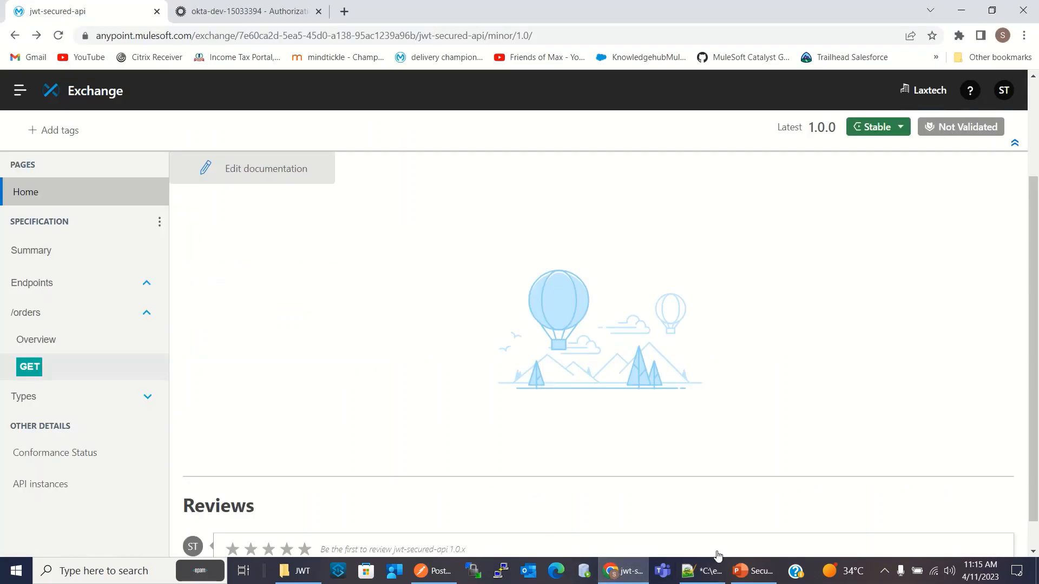
left_click(702, 571)
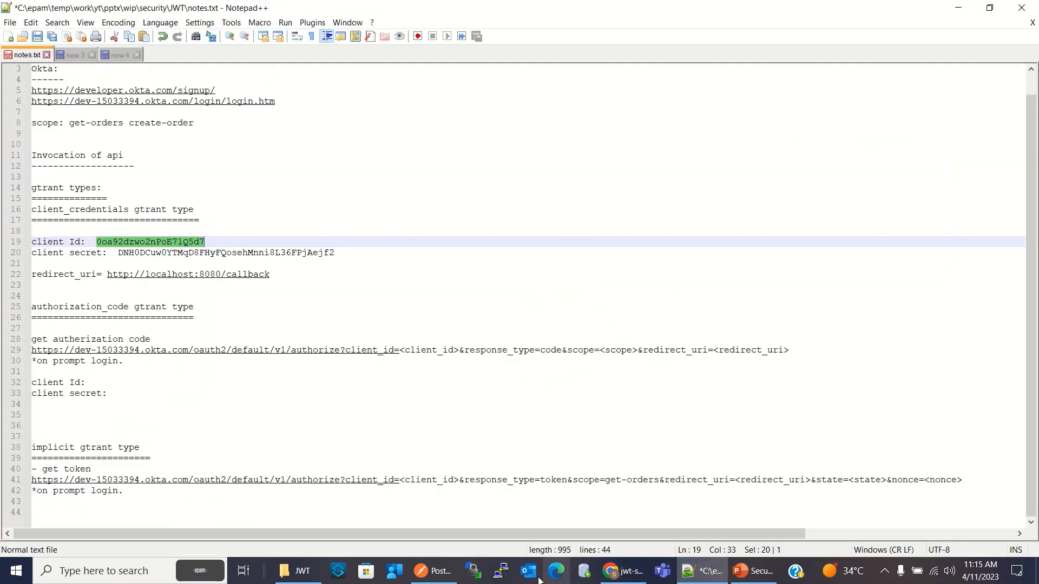
left_click(436, 572)
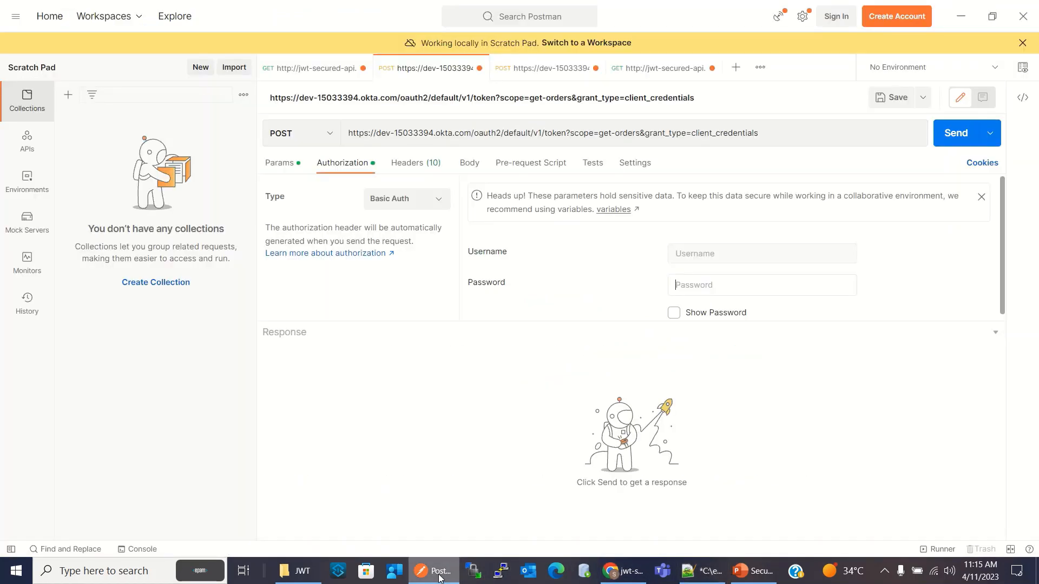
left_click(739, 254)
type("0oa92dzwo2nPoE7lQ5d7")
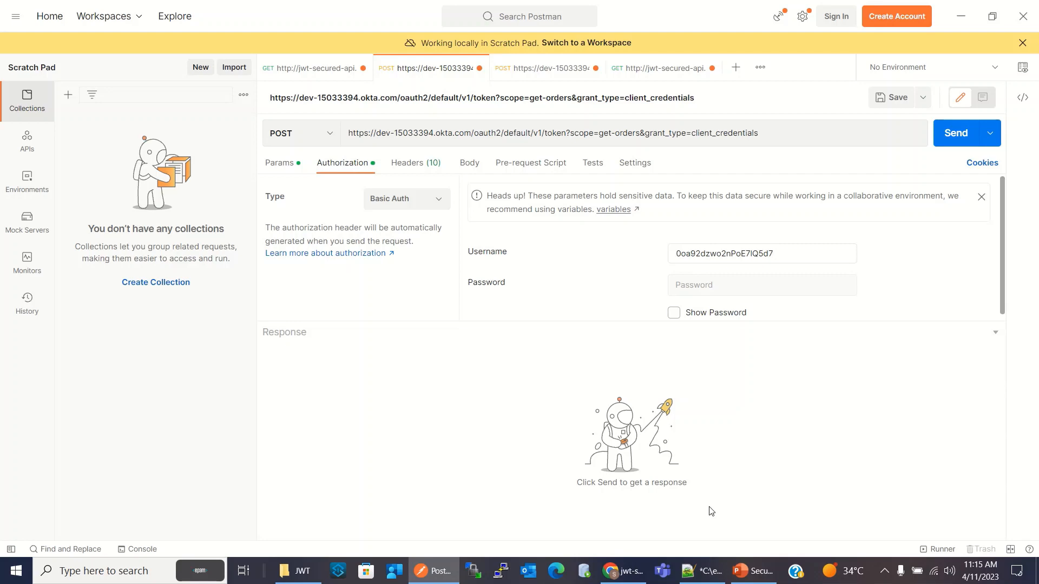
Copy the client secret from notes.txt and paste it as the Basic Auth password of the Postman token request
left_click(702, 571)
left_click_drag(117, 252, 336, 252)
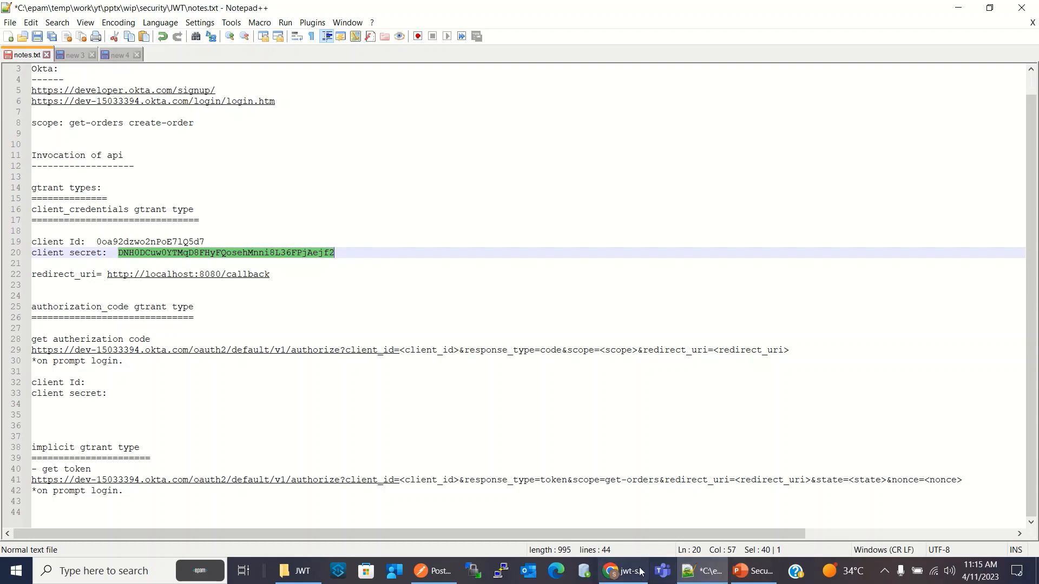
left_click(622, 571)
left_click(427, 569)
key("ctrl+v")
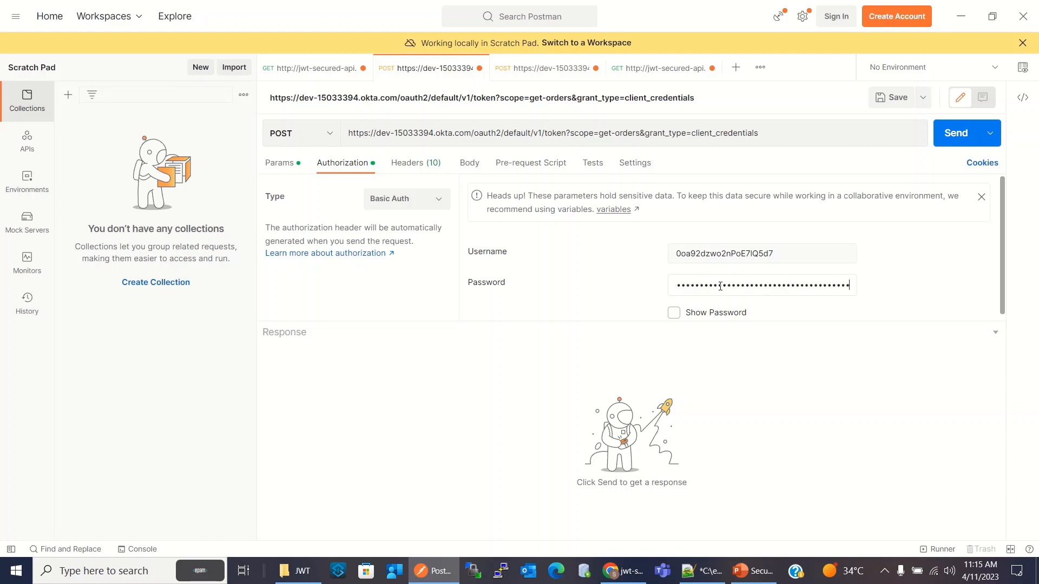
Check the token request's headers and its scope and grant_type parameters, and send the POST request
left_click(418, 164)
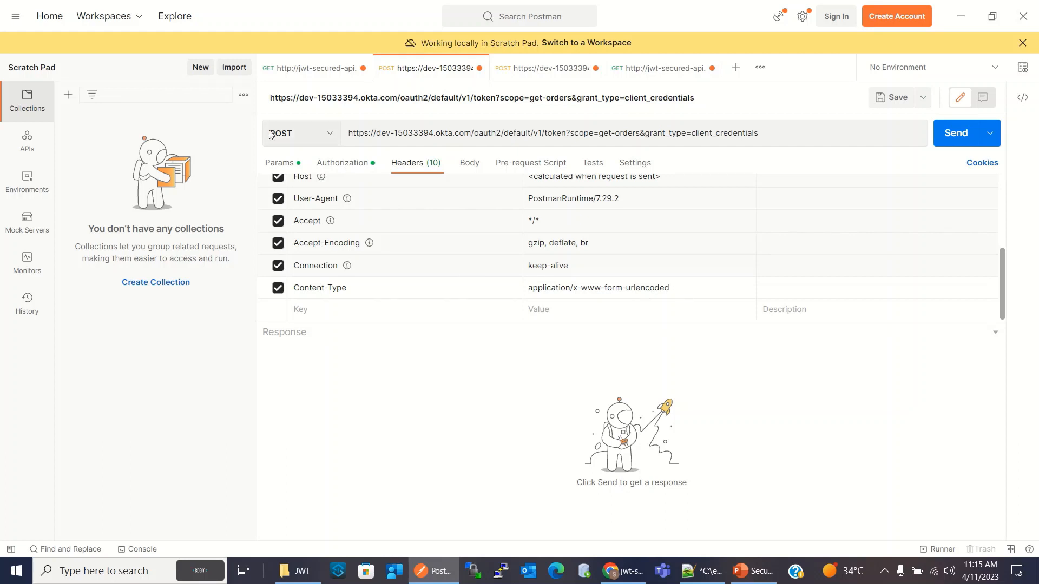
left_click(289, 166)
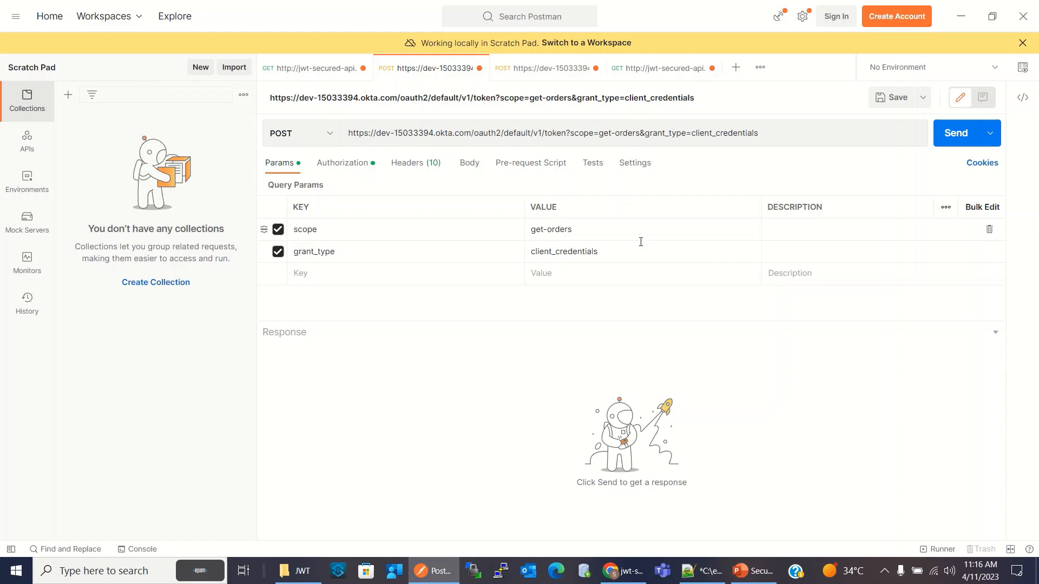
left_click(955, 134)
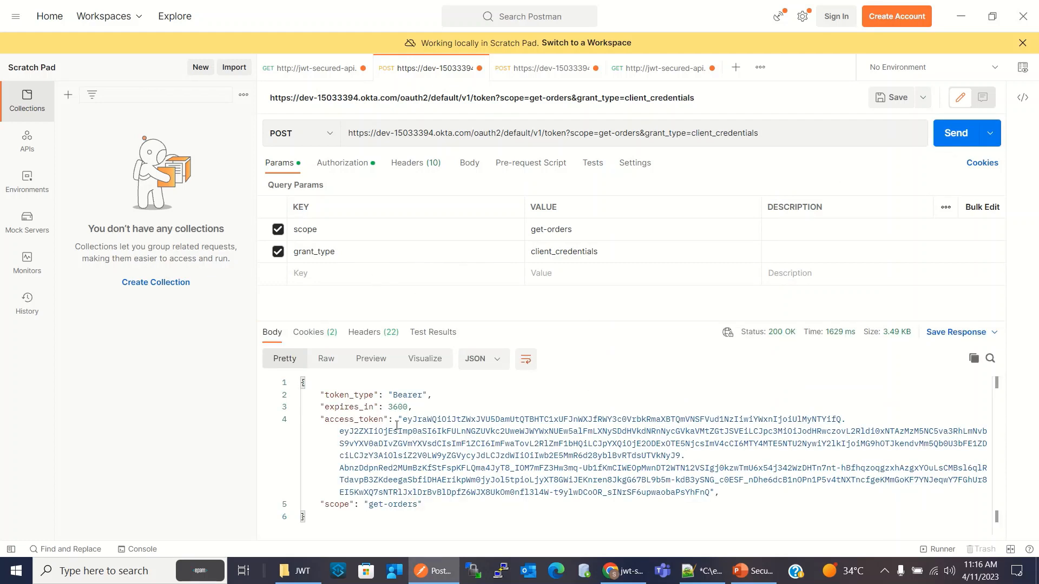
Copy the full access_token value from the response and open the first jwt-secured-api GET orders request
double_click(404, 421)
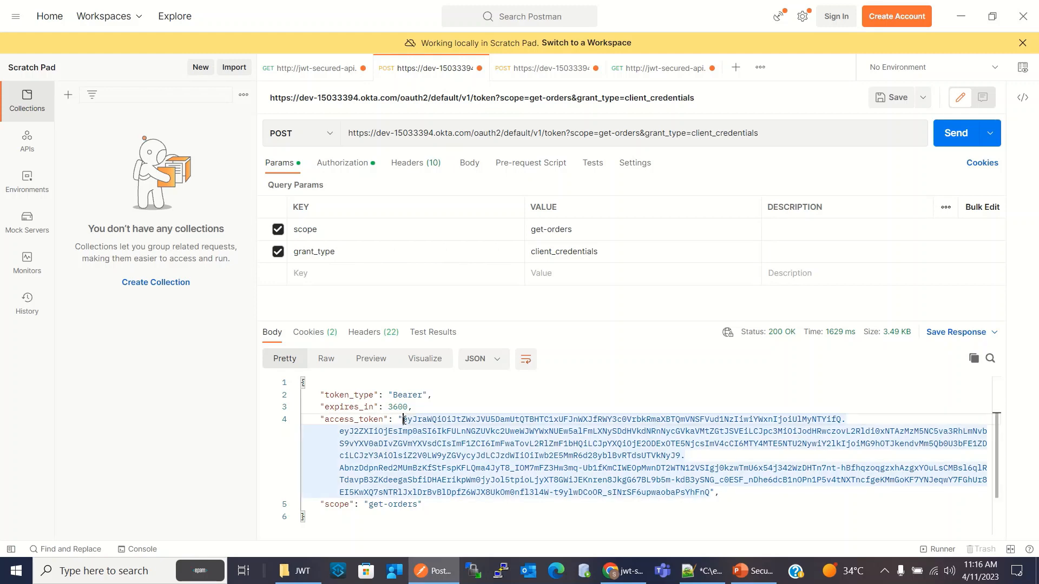
mouse_move(404, 420)
left_mouse_down()
mouse_move(657, 458)
mouse_move(709, 495)
left_mouse_up()
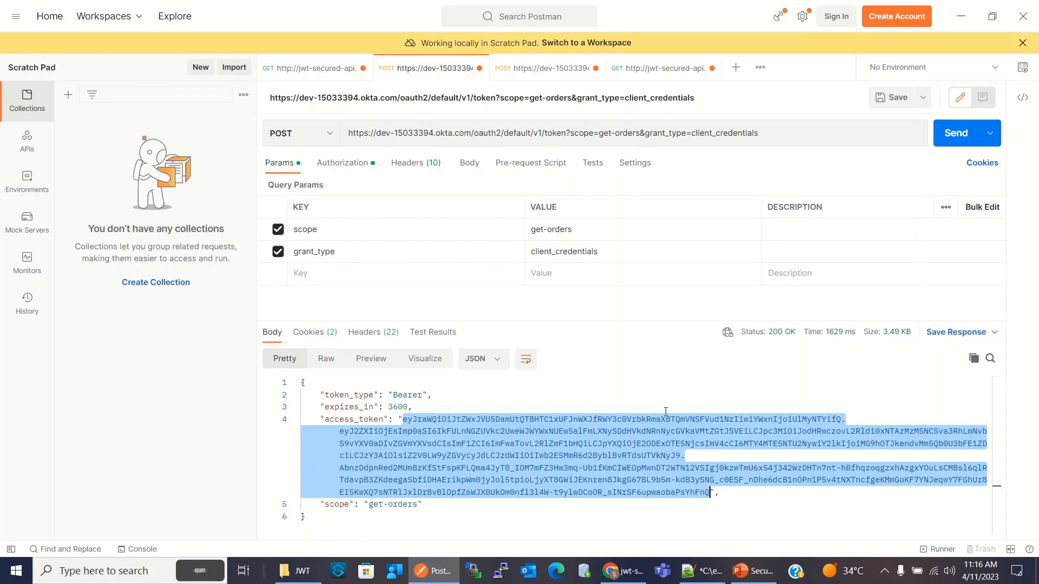
left_click(652, 76)
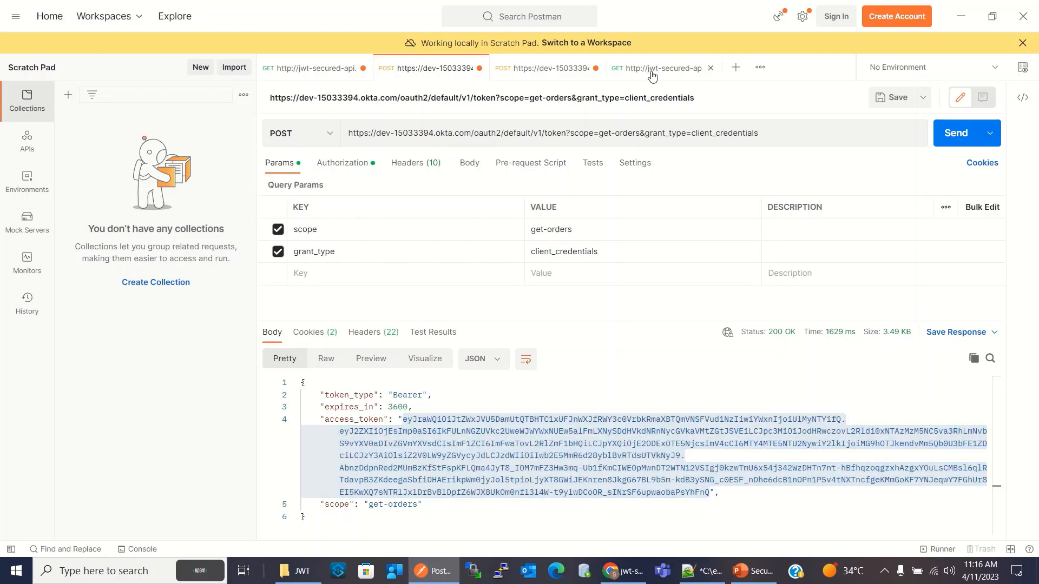
left_click(555, 133)
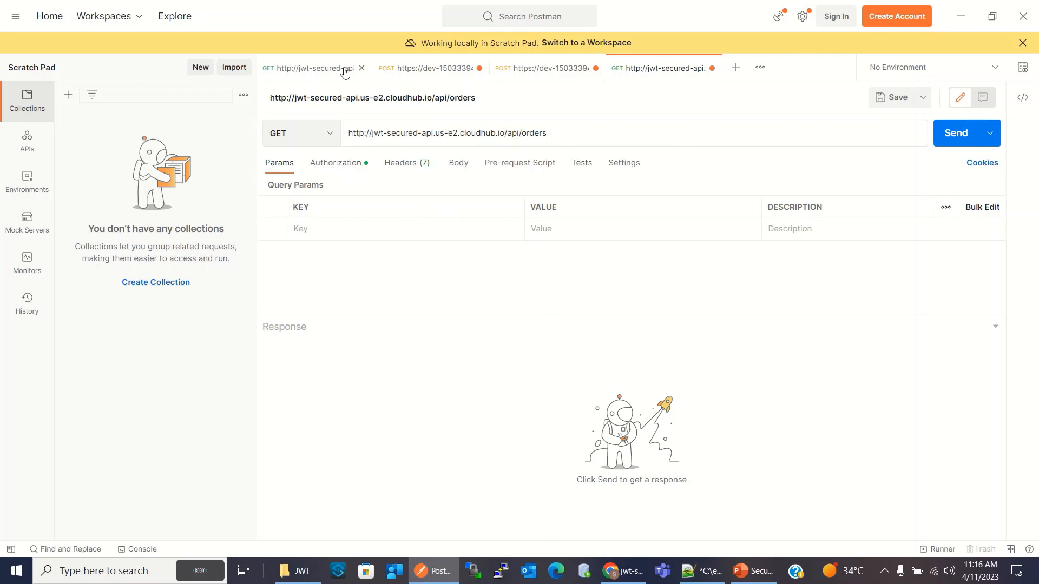
left_click(312, 67)
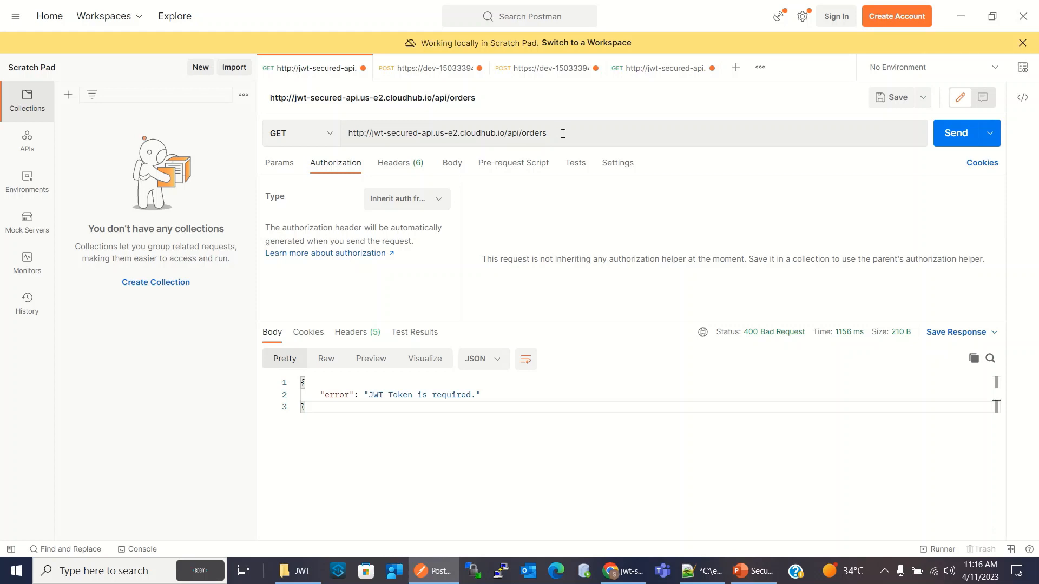
Authorize the GET orders request with Bearer Token, replace the old token with the copied access token, and send the request
left_click(282, 163)
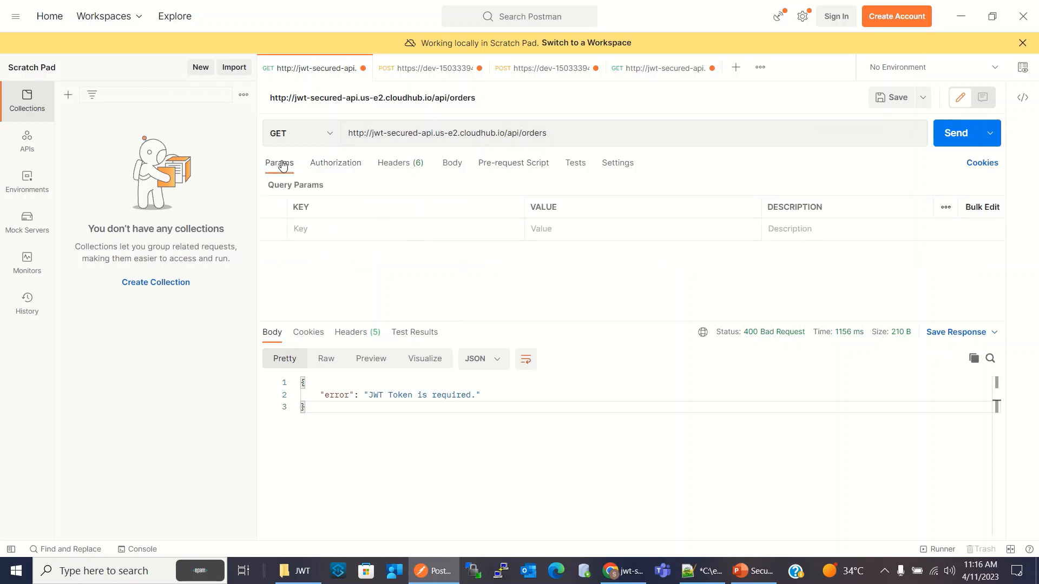
left_click(336, 167)
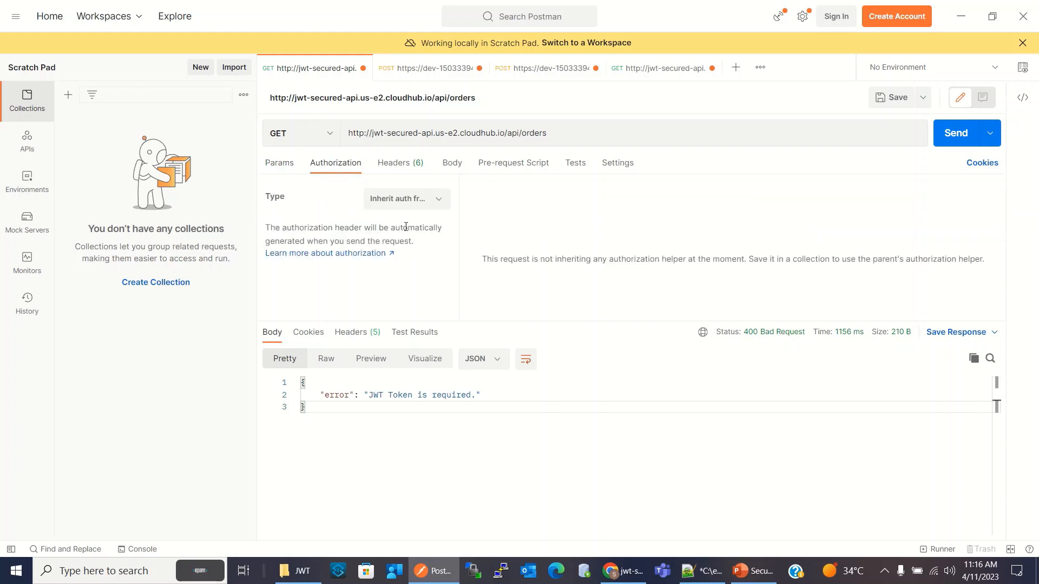
left_click(438, 200)
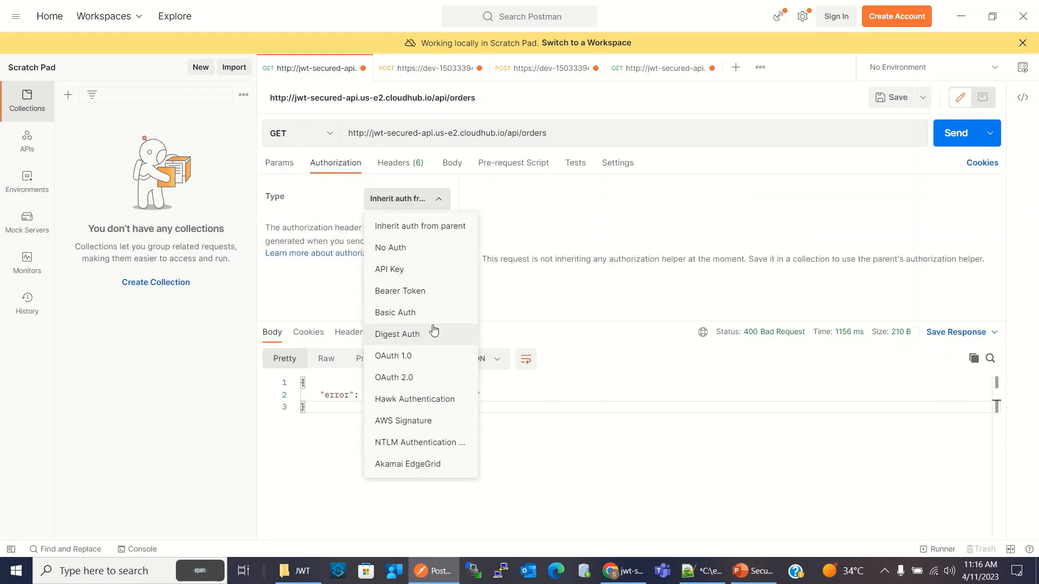
left_click(417, 292)
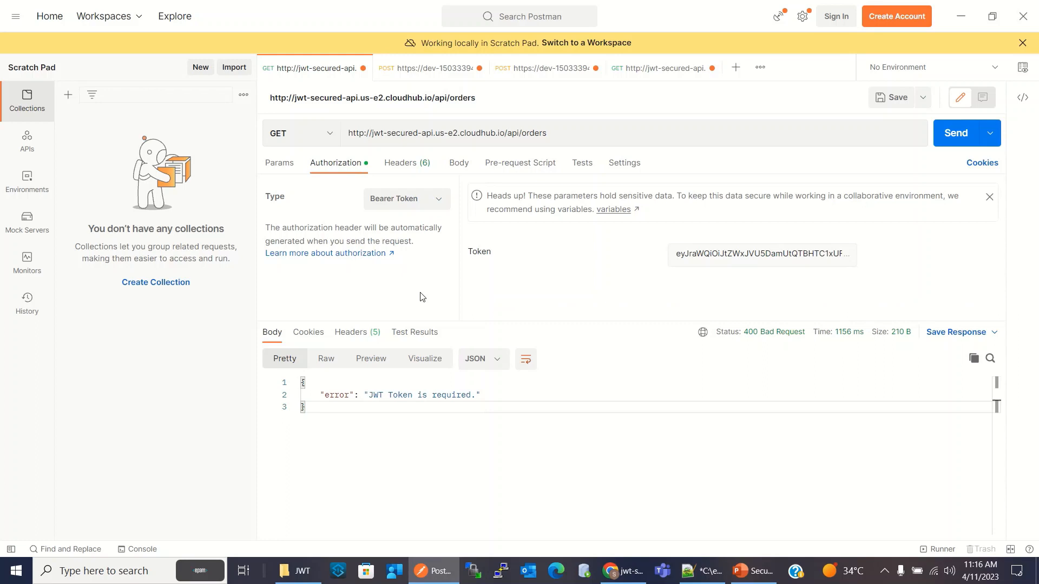
left_click(713, 255)
key("ctrl+a")
key("BackSpace")
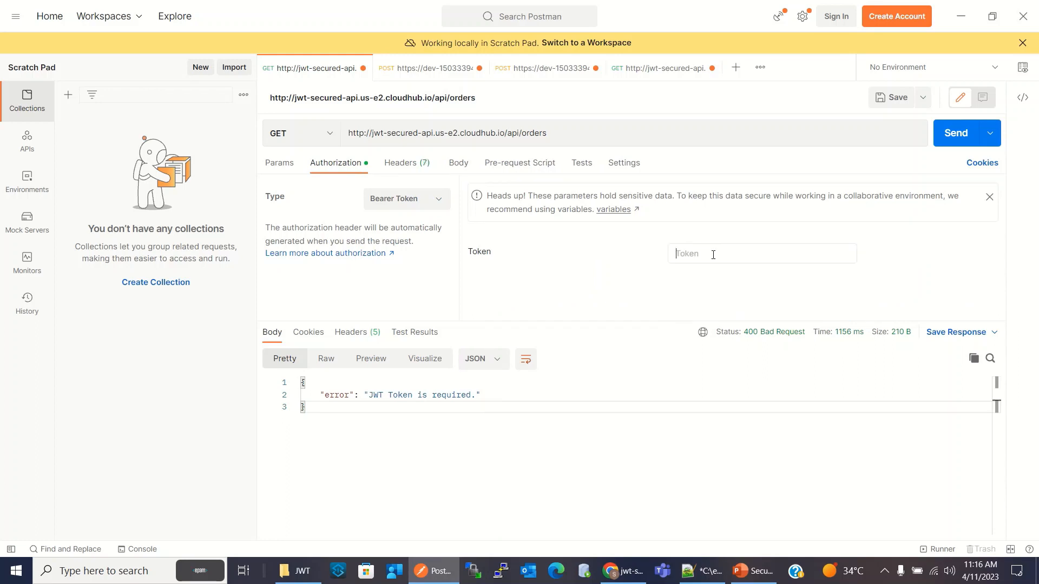
key("ctrl+v")
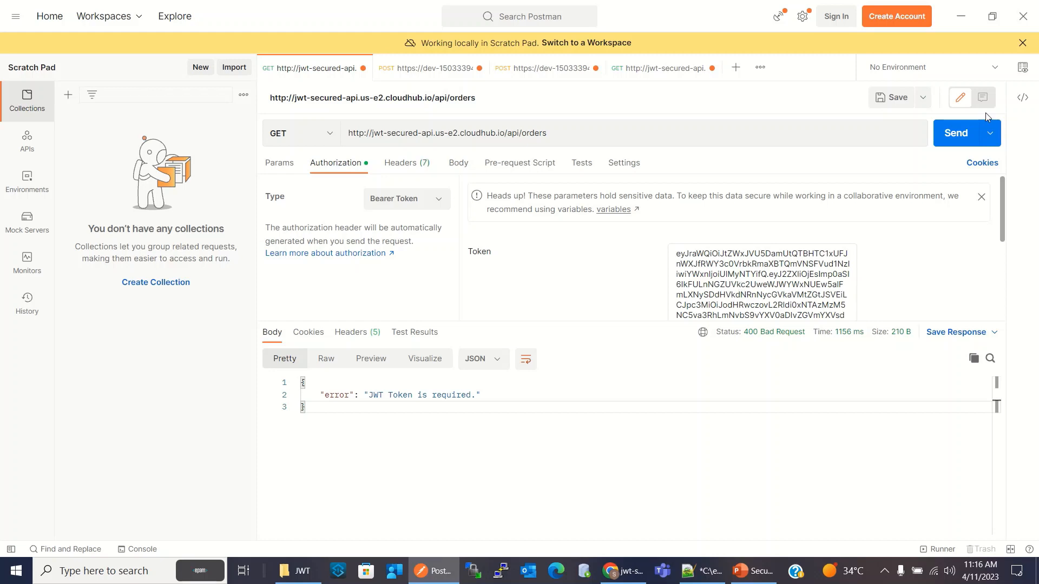
left_click(956, 133)
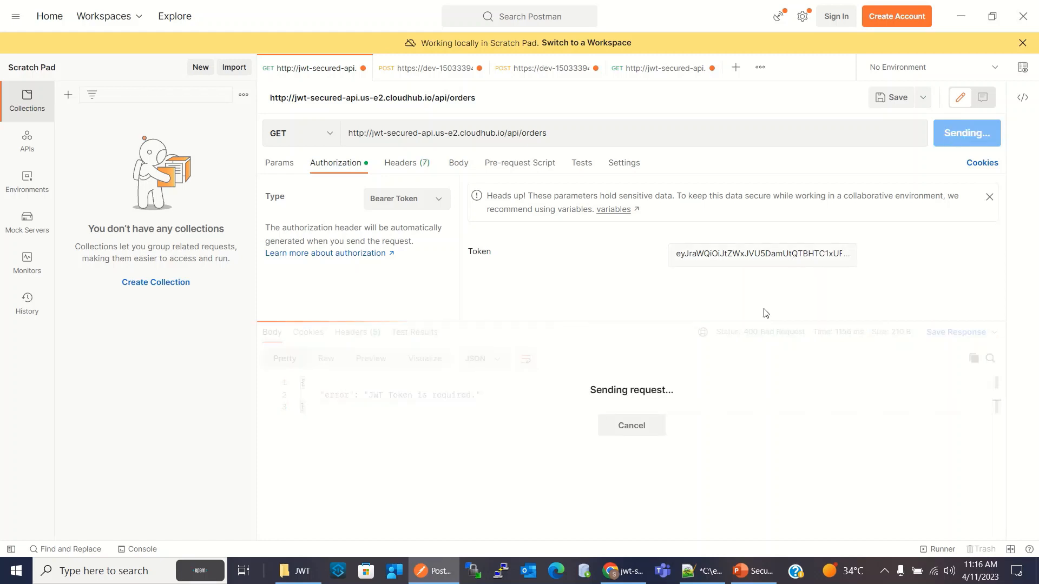
left_click_drag(335, 476, 265, 398)
Tamper with the bearer token by inserting "sdfdsf" in its middle and resend the GET orders request
left_click(778, 255)
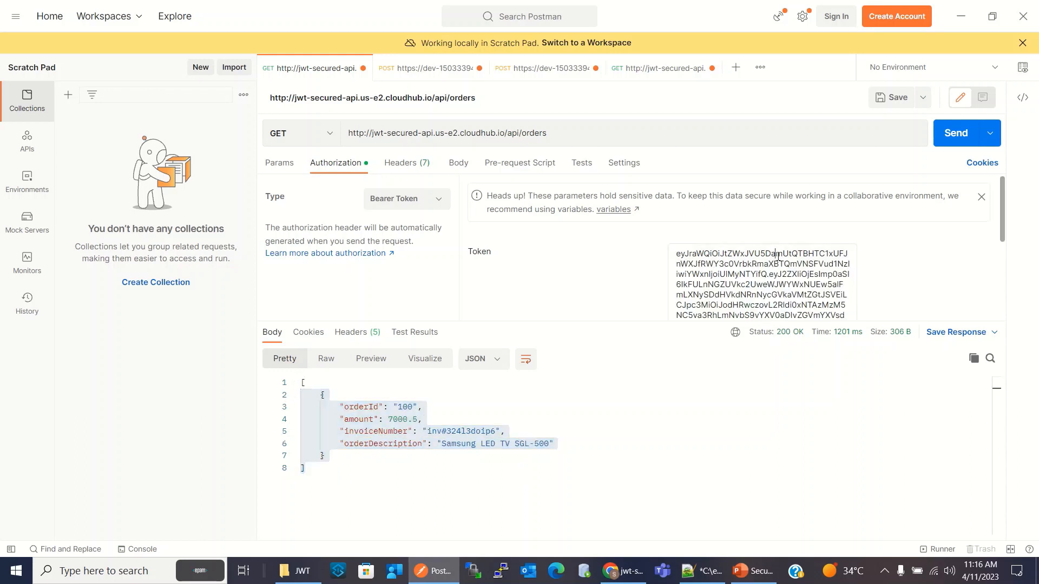
type("sdfdsf")
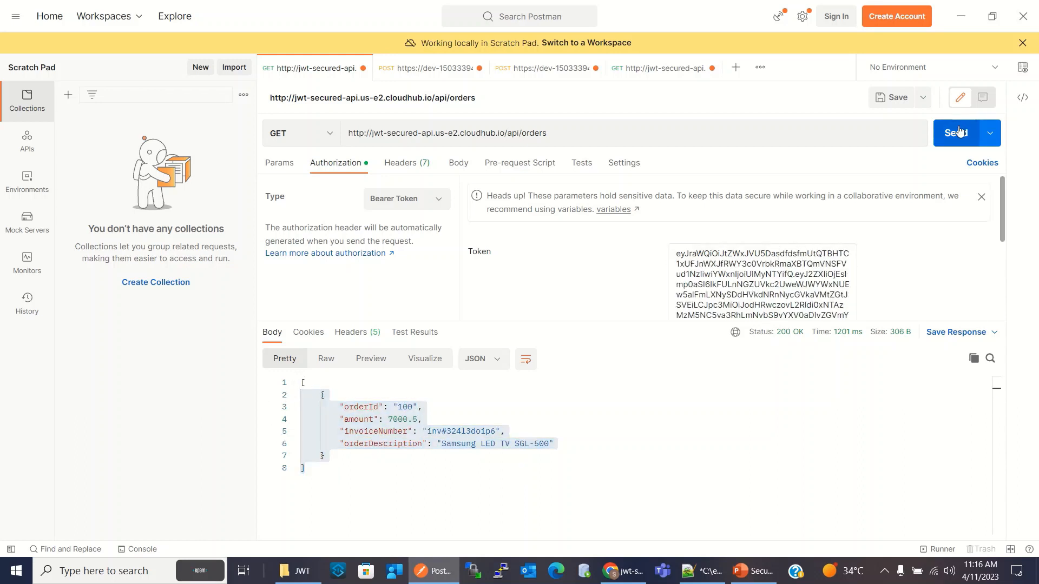
left_click(959, 131)
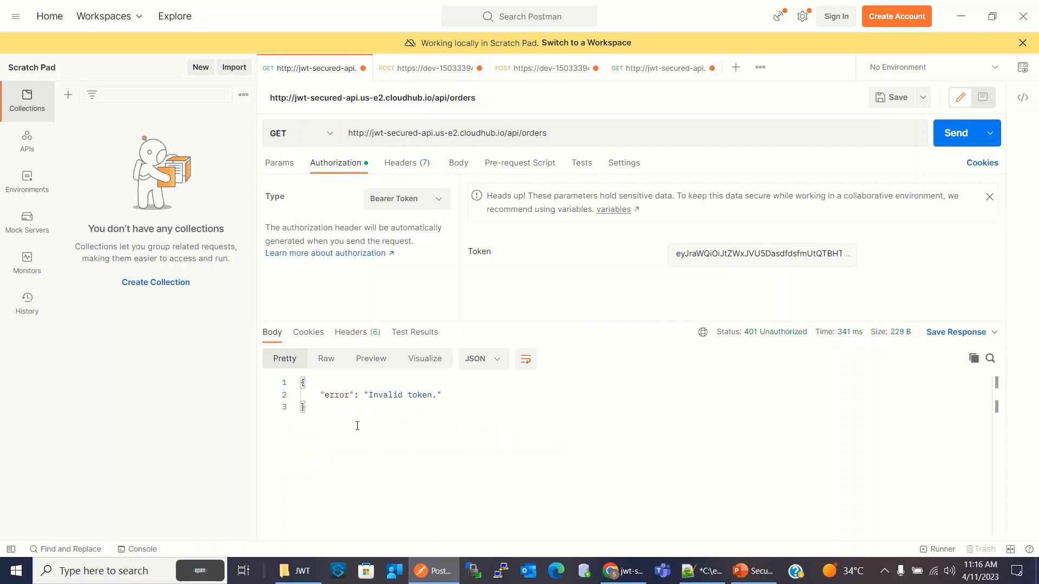
Replace the tampered bearer token with the valid access token copied from the token response
double_click(757, 253)
double_click(756, 254)
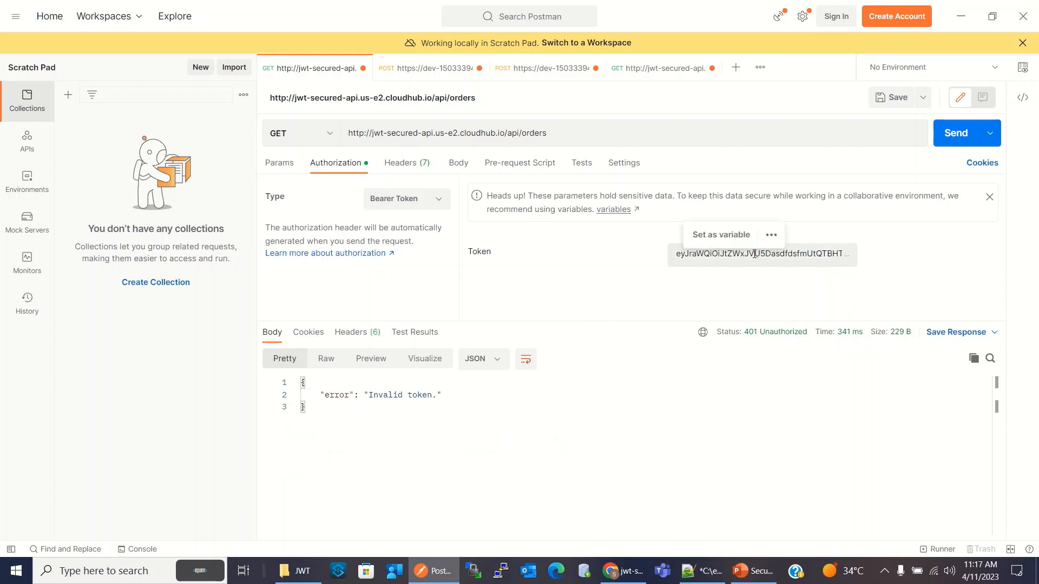
triple_click(752, 277)
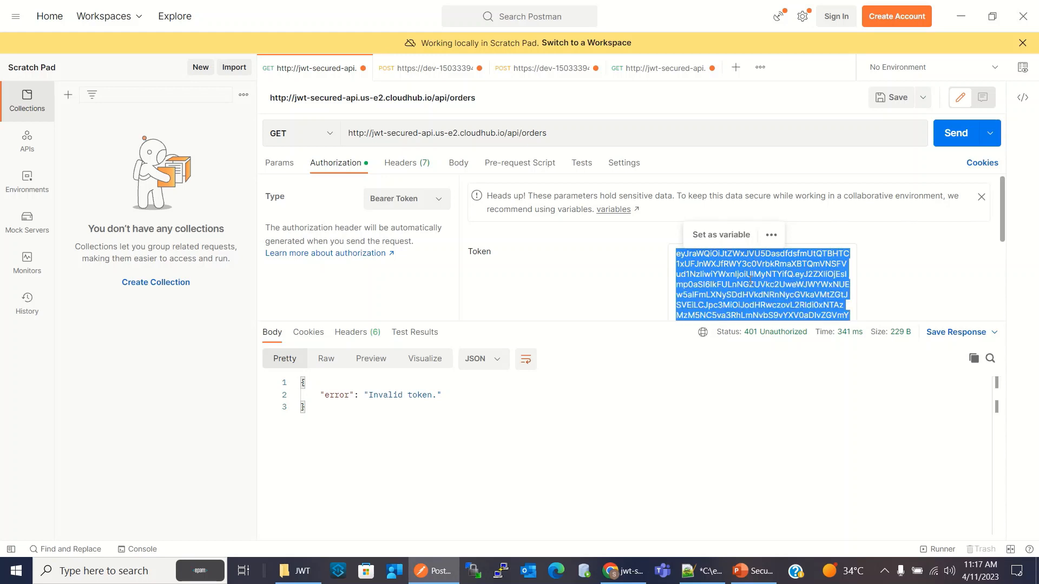
key("ctrl+v")
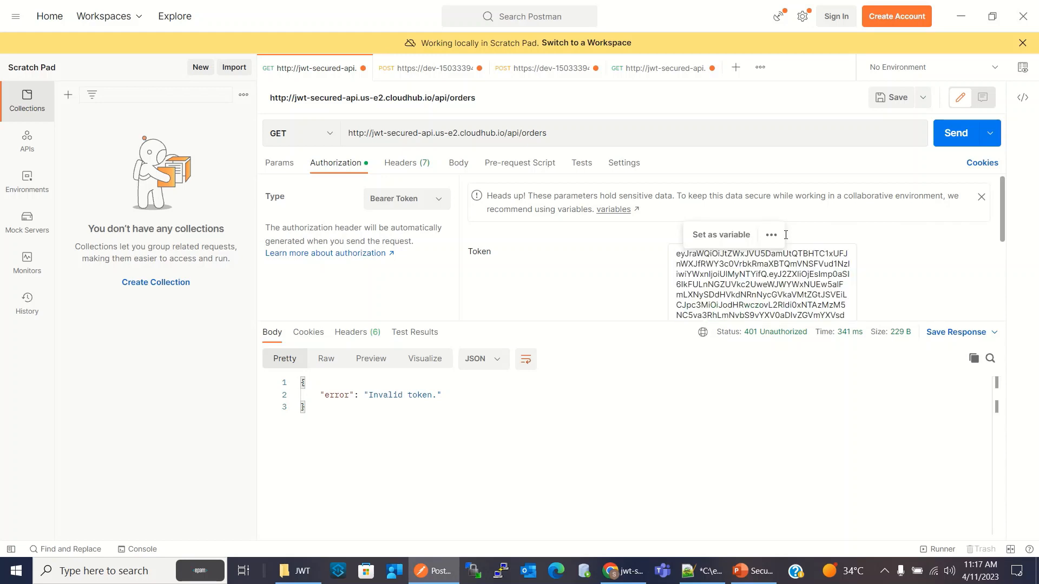
Send the GET orders request with the valid token, and resend it with the authorization type set to No Auth
left_click(956, 133)
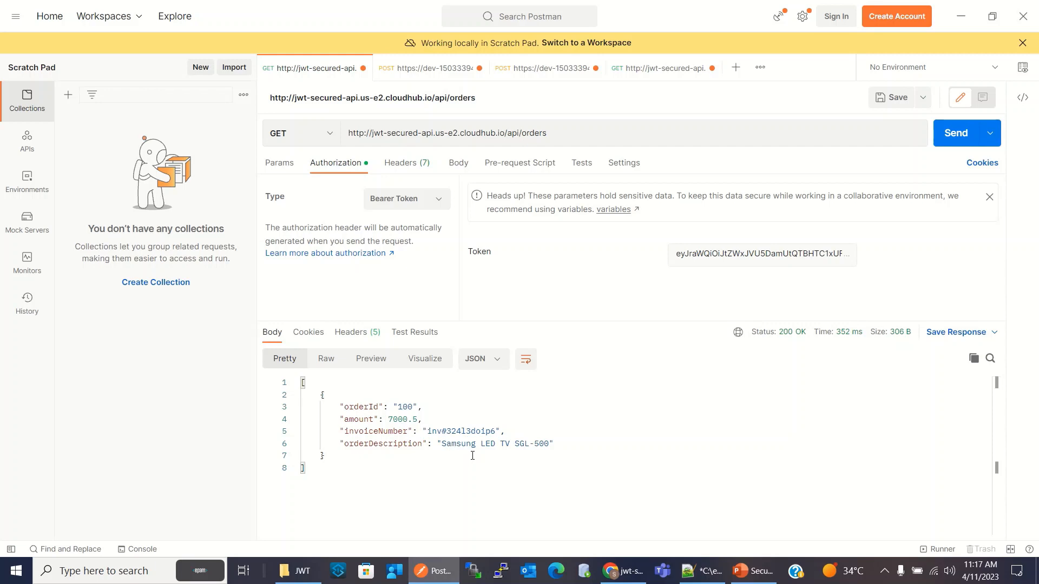
left_click(436, 208)
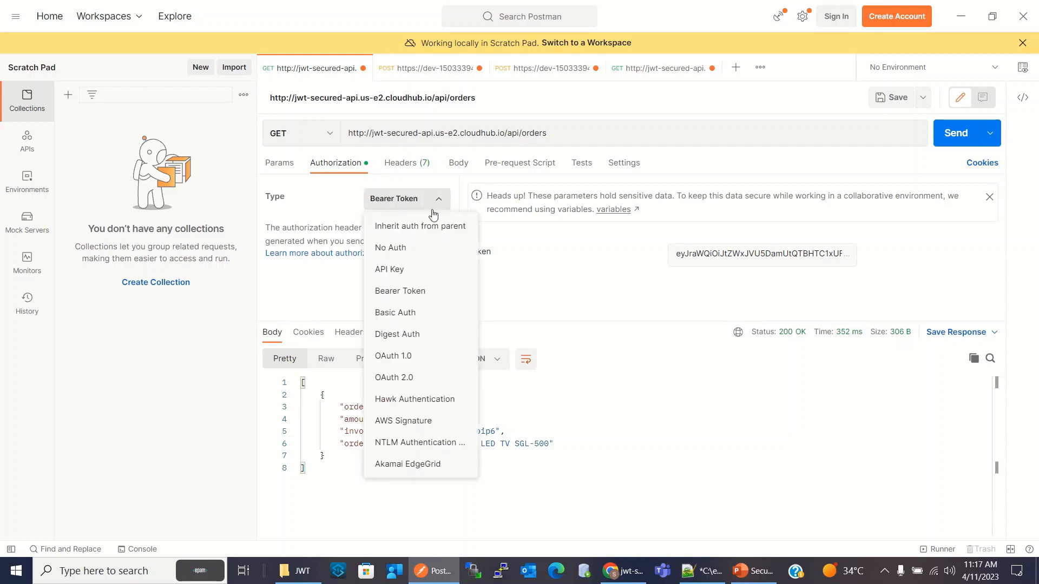
left_click(420, 247)
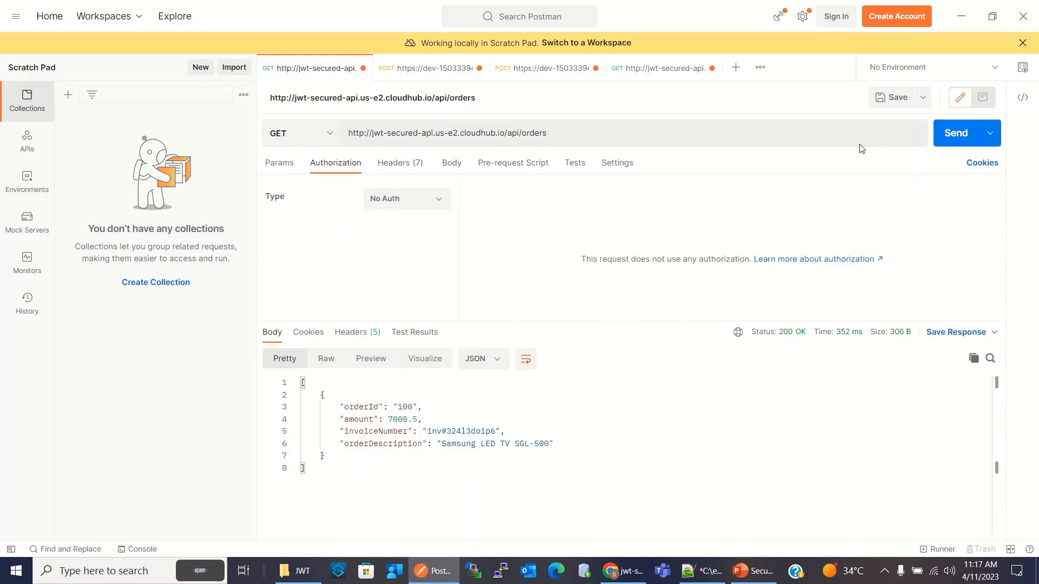
left_click(950, 138)
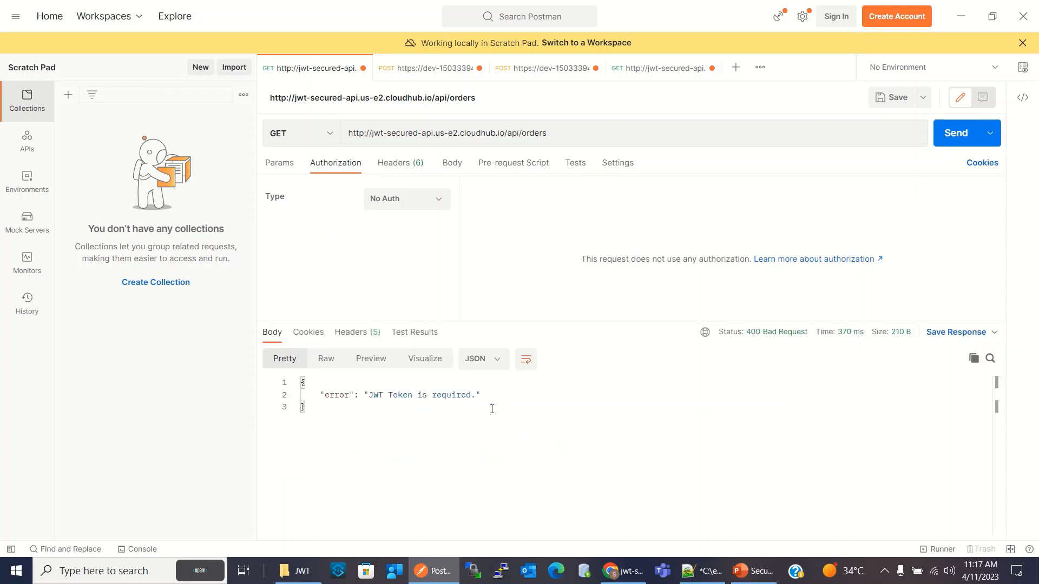
left_click_drag(310, 409, 291, 381)
left_click(417, 449)
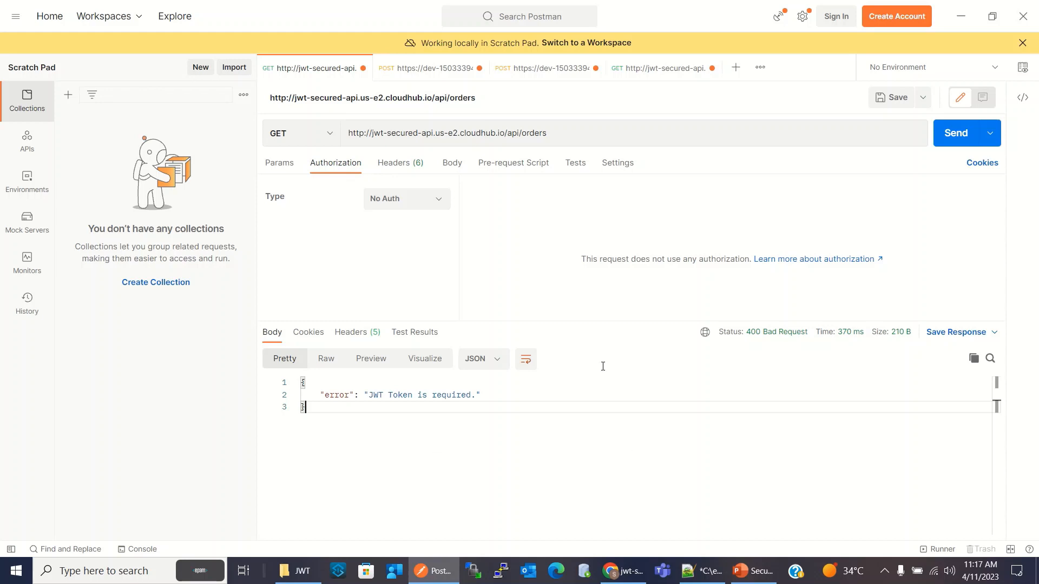
Set the GET orders request's authorization type back to Bearer Token with the retained access token and resend it
left_click(428, 69)
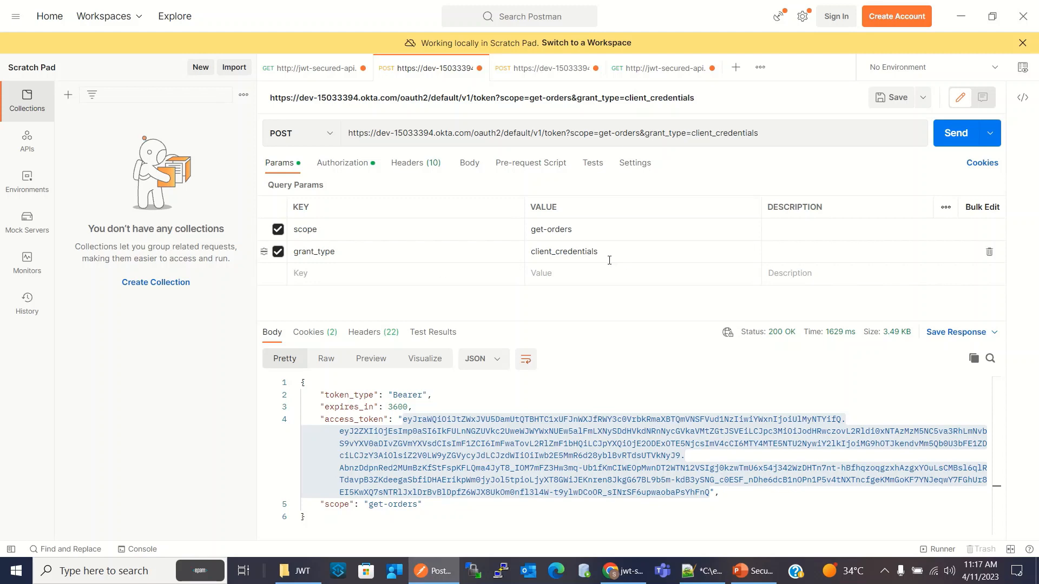
left_click(322, 72)
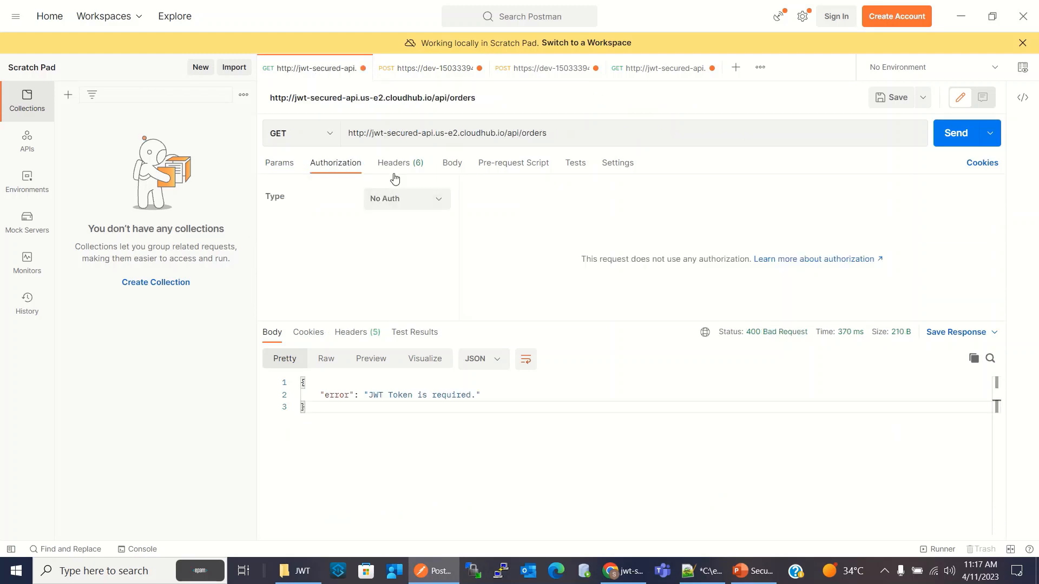
left_click(418, 205)
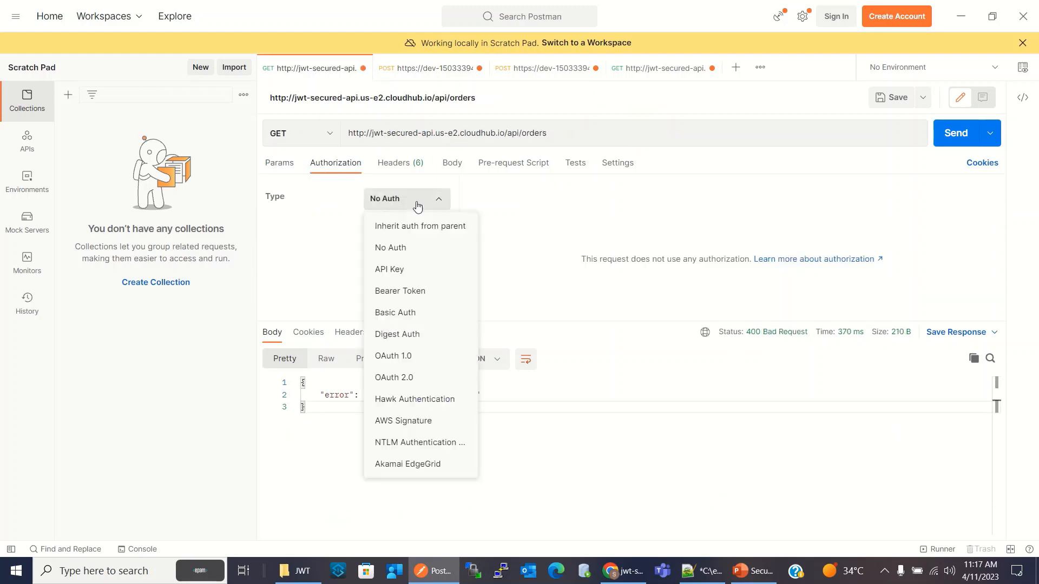
left_click(414, 296)
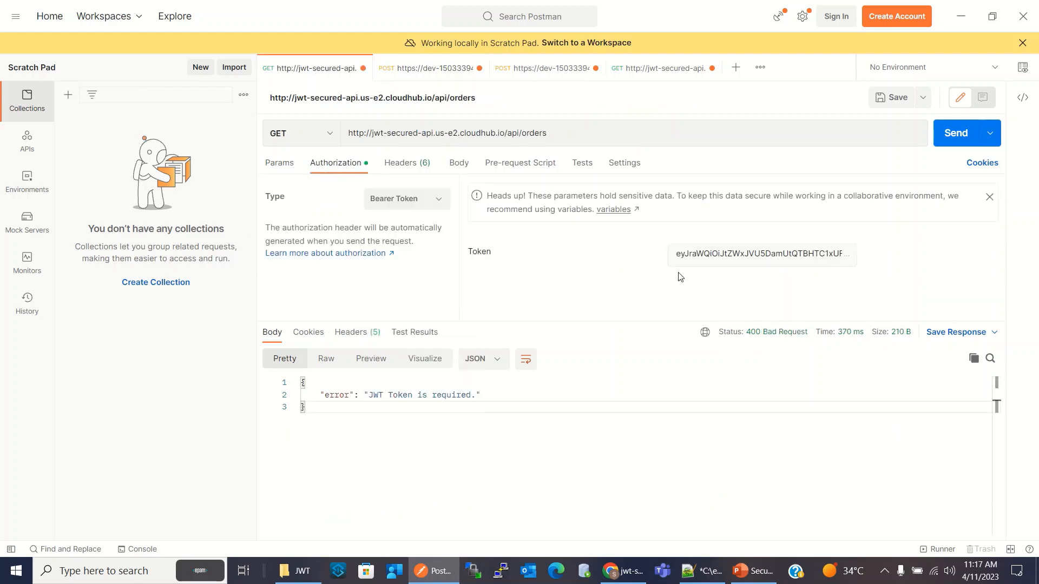
left_click(954, 133)
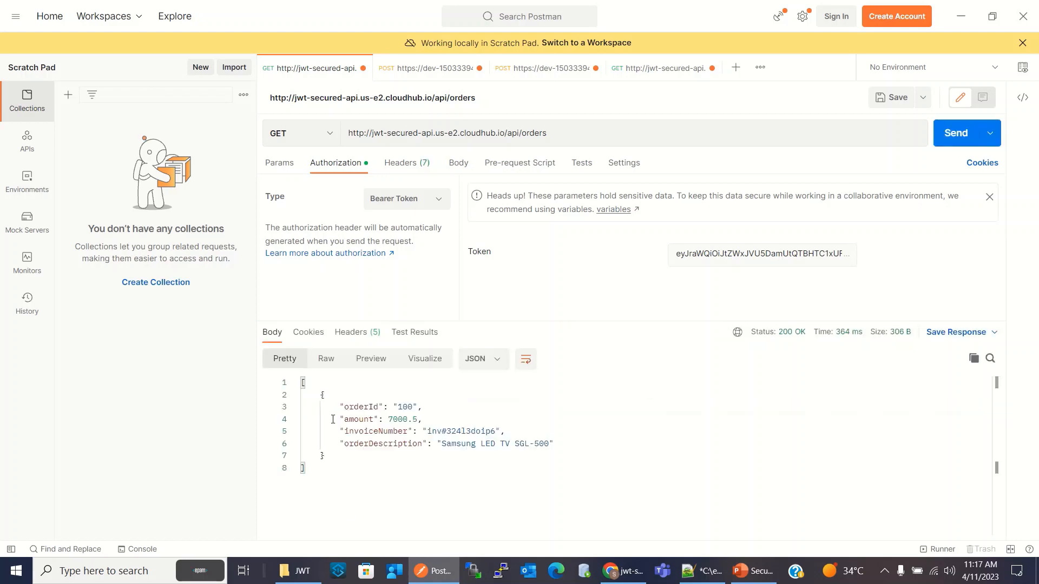
In the Notepad++ notes, copy the client ID, client secret and redirect_uri lines into the authorization_code grant type section
left_click(696, 572)
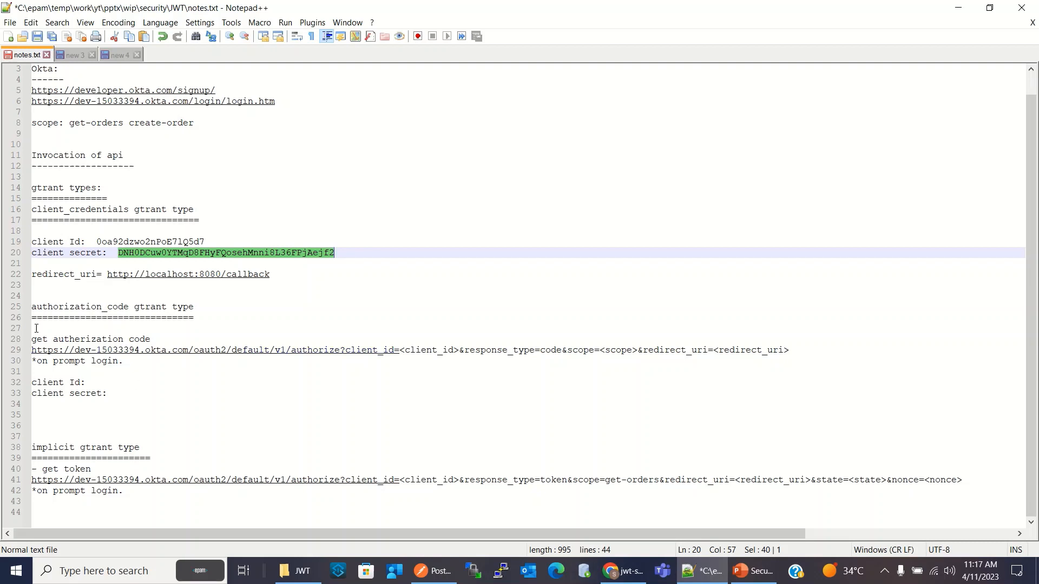
left_click_drag(206, 307, 36, 309)
left_click(222, 301)
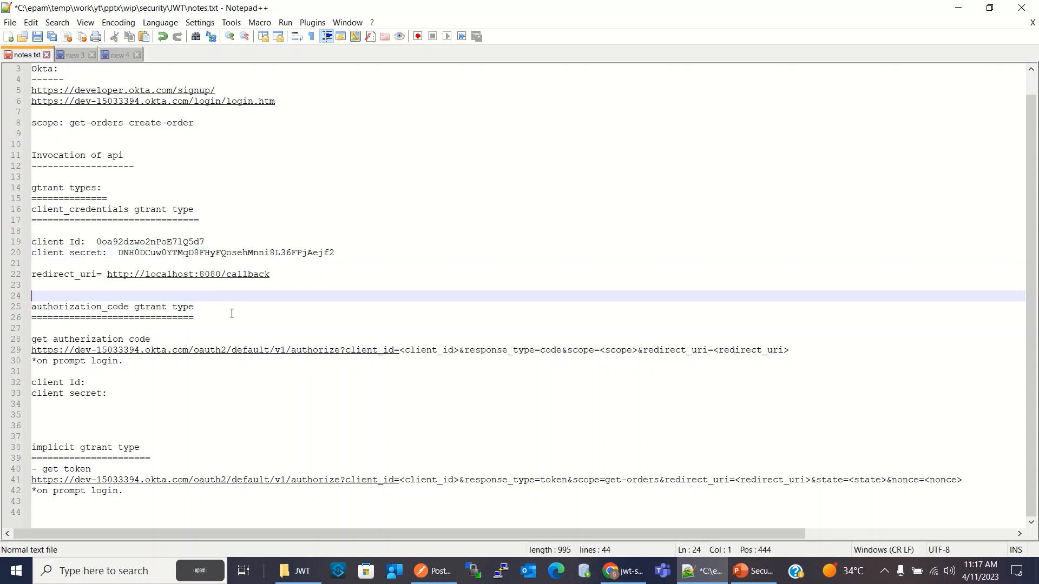
left_click_drag(285, 277, 24, 242)
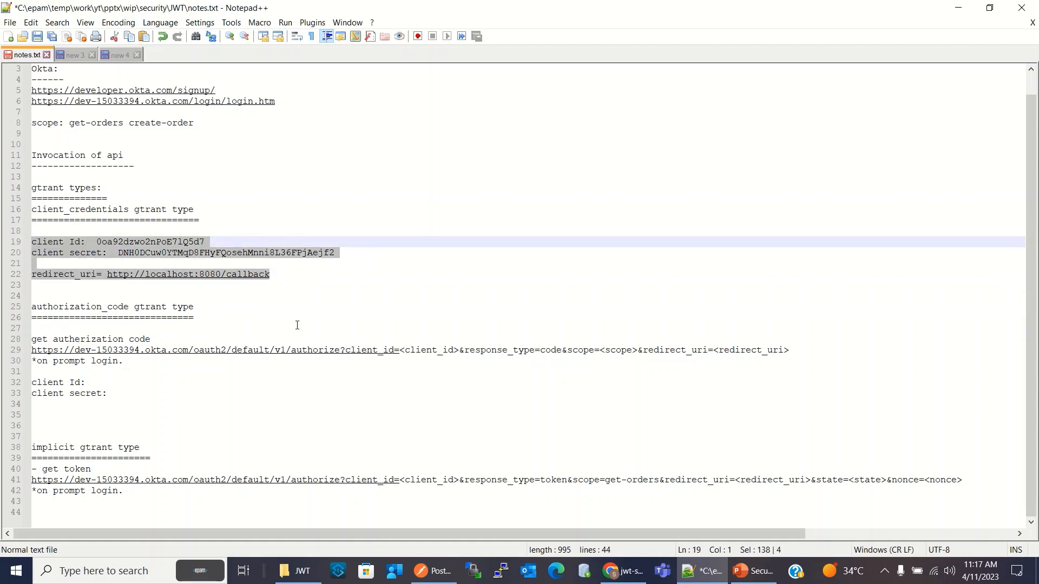
left_click(195, 318)
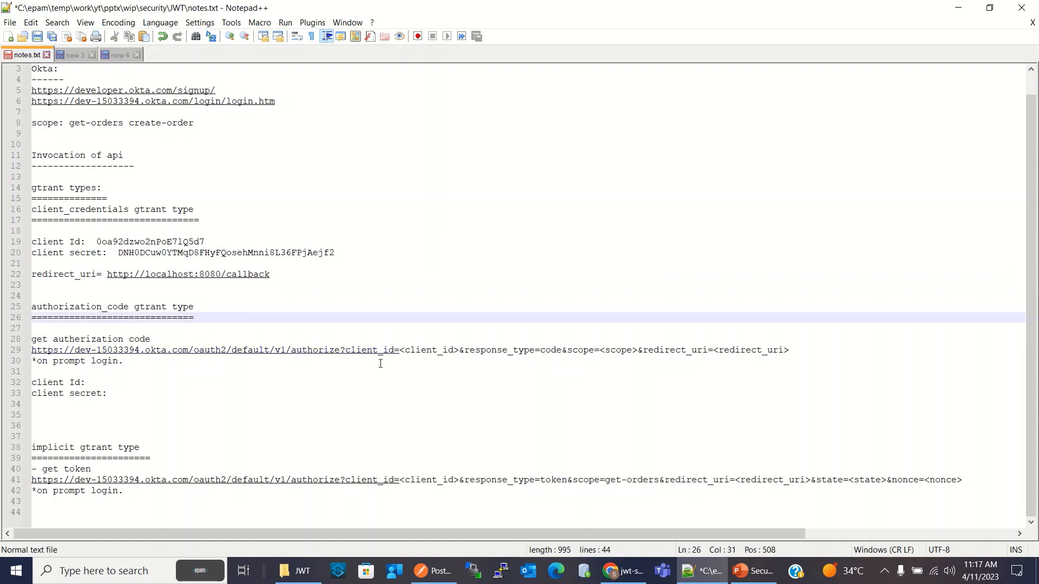
key("Return")
key("ctrl+v")
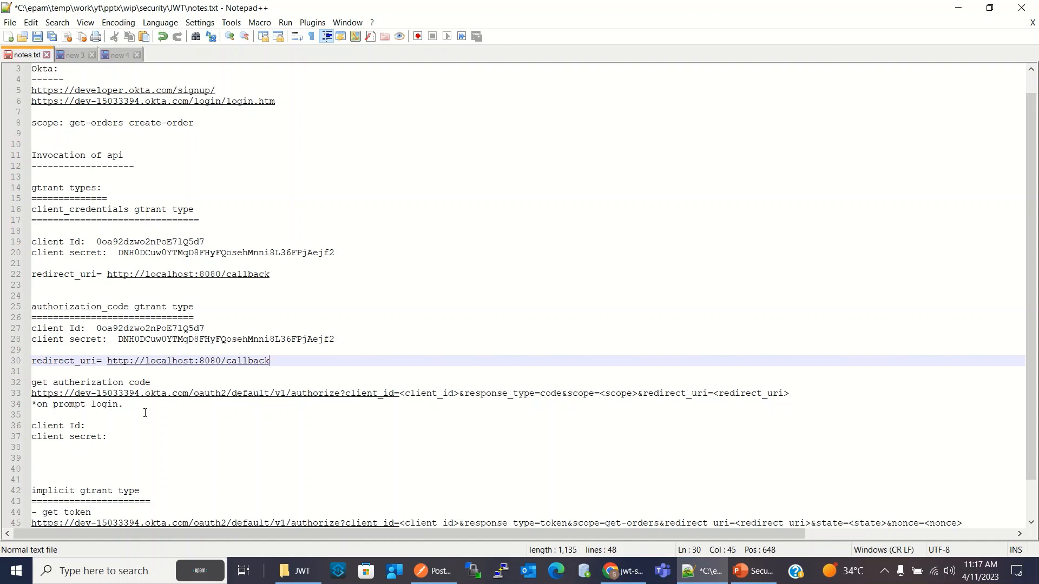
Examine the authorization code URL template, including its client_id, response_type=code, scope and redirect_uri parameters
left_click(53, 382)
left_click_drag(52, 382, 156, 381)
left_click(158, 425)
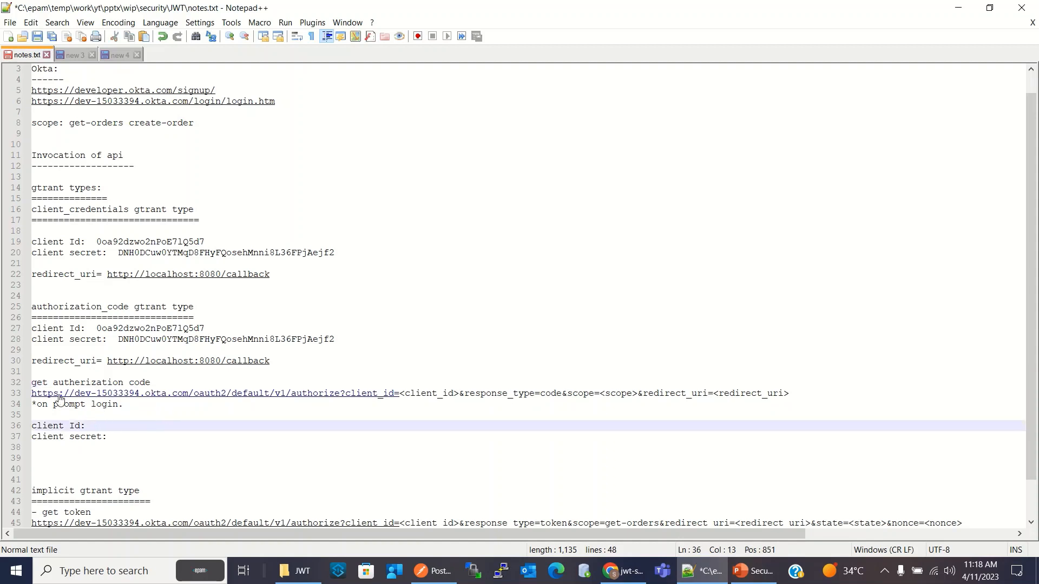
left_click_drag(800, 387, 31, 393)
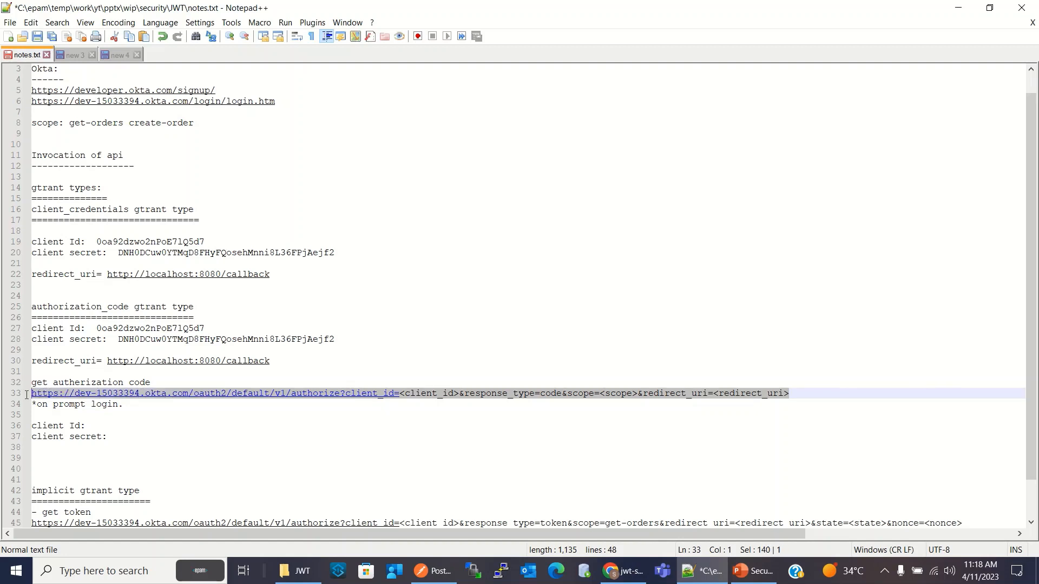
left_click(145, 406)
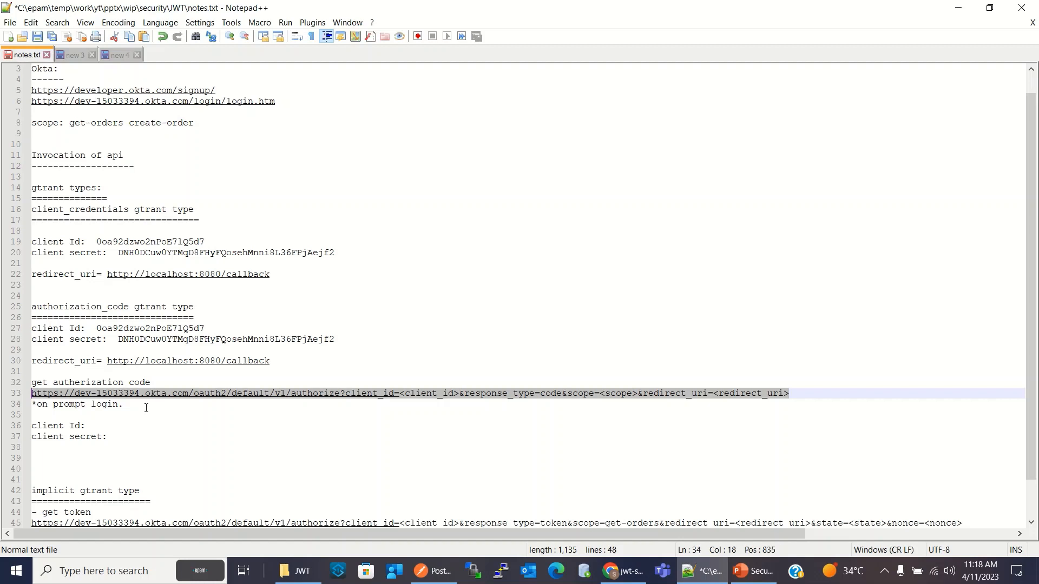
left_click(161, 381)
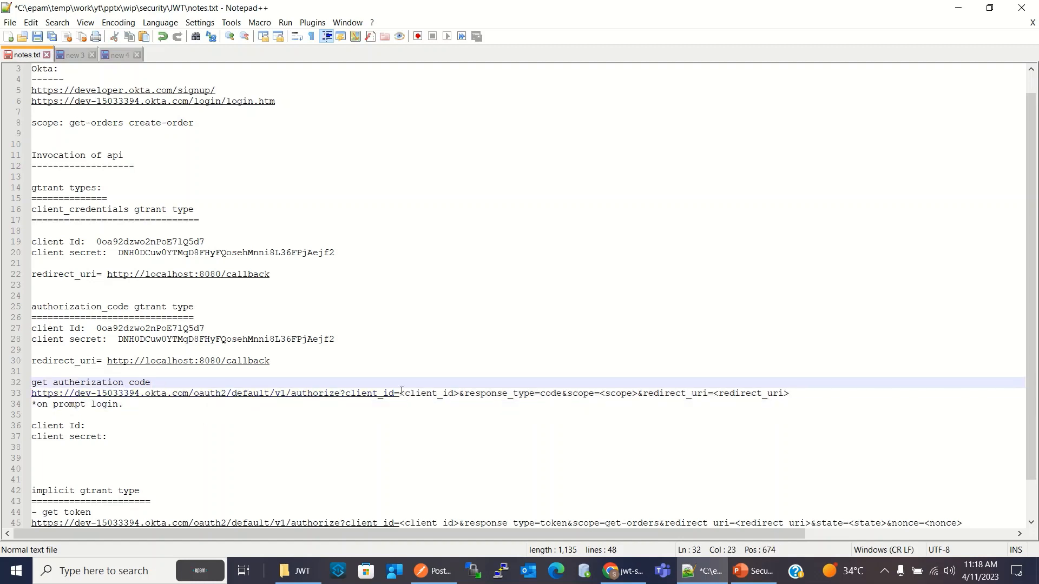
left_click_drag(399, 393, 460, 394)
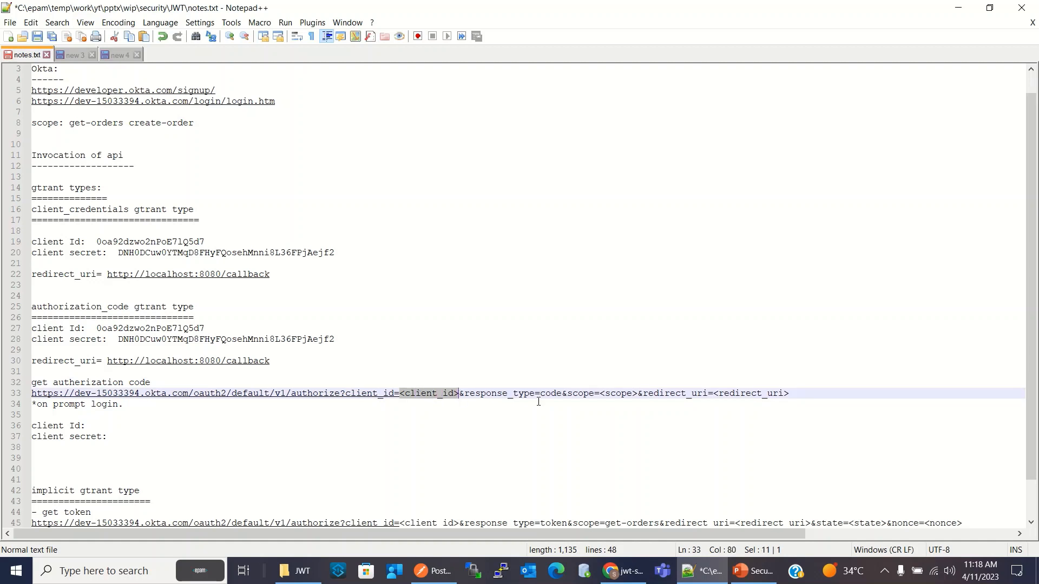
left_click_drag(600, 394, 634, 394)
left_click_drag(714, 394, 795, 394)
left_click(461, 422)
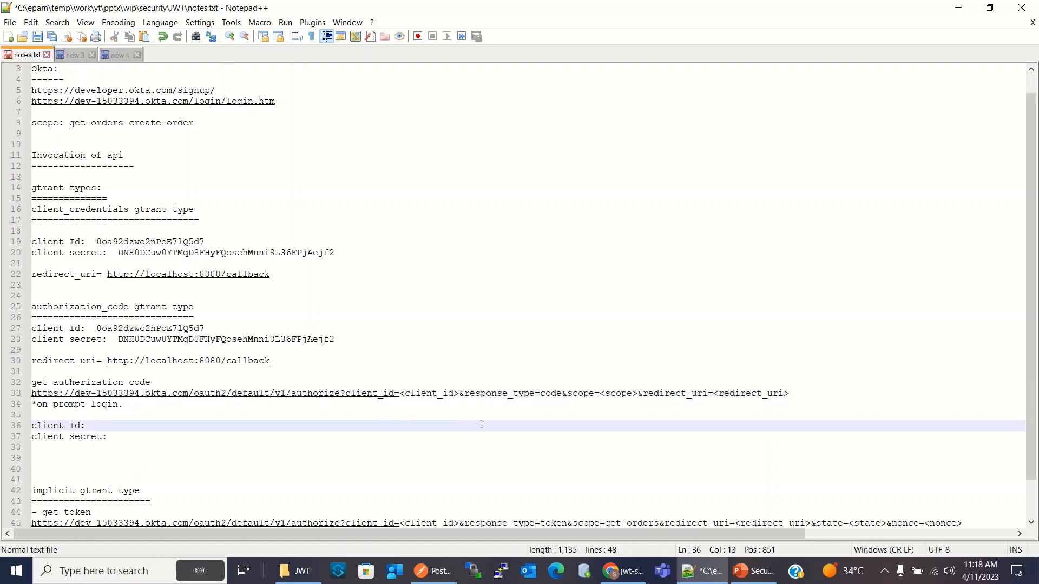
left_click_drag(465, 394, 563, 398)
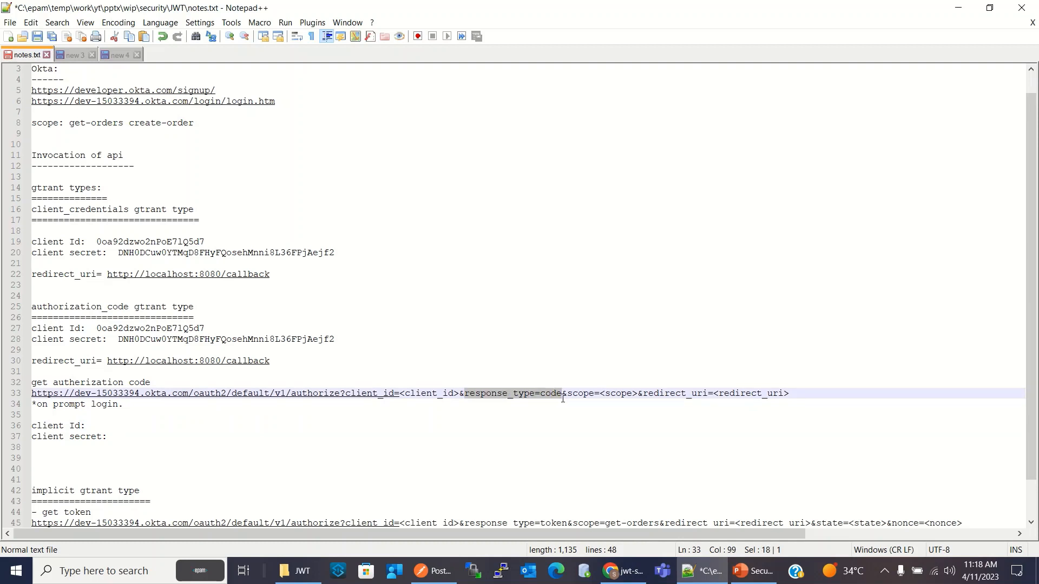
left_click(501, 426)
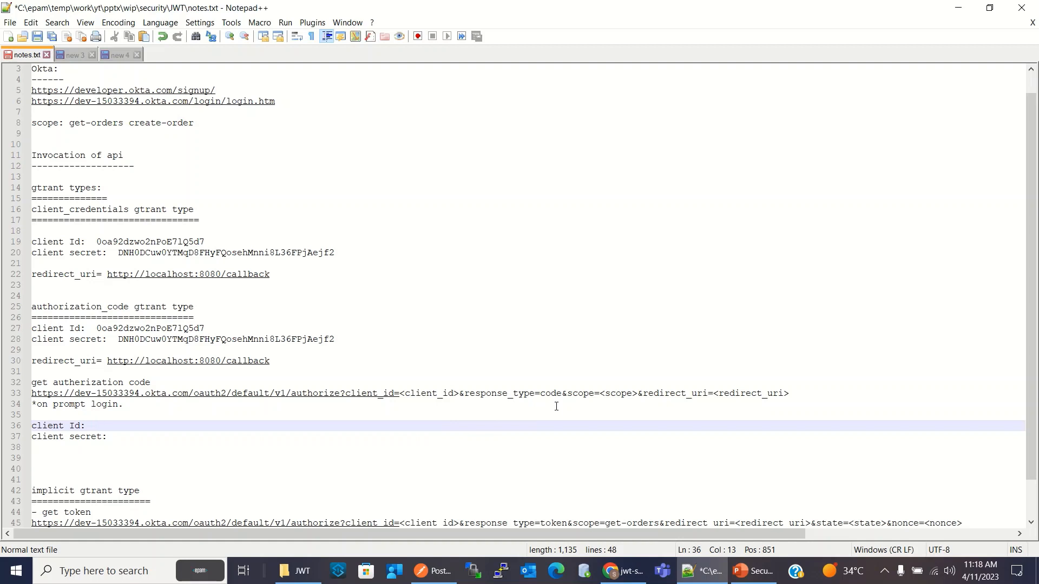
left_click_drag(713, 394, 802, 395)
left_click(427, 450)
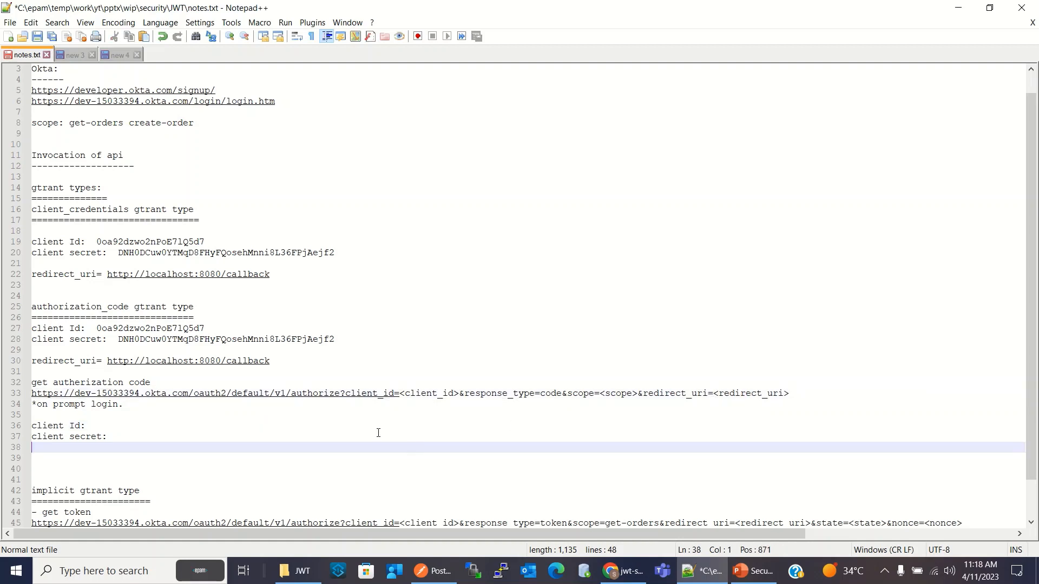
Replace the <client_id> placeholder in the authorization code URL with the client ID from that section
left_click_drag(97, 328, 204, 329)
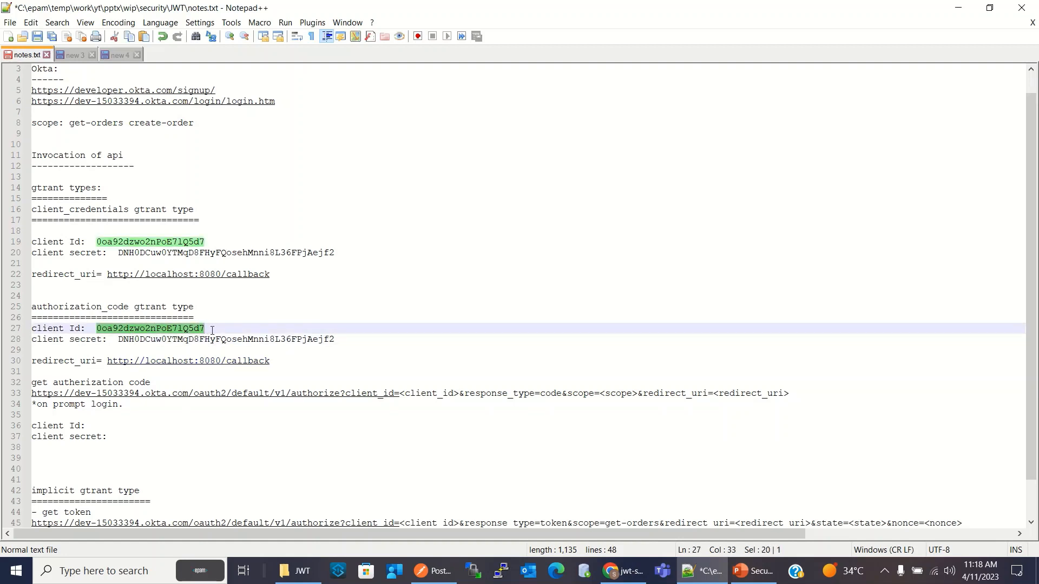
left_click_drag(400, 399, 458, 399)
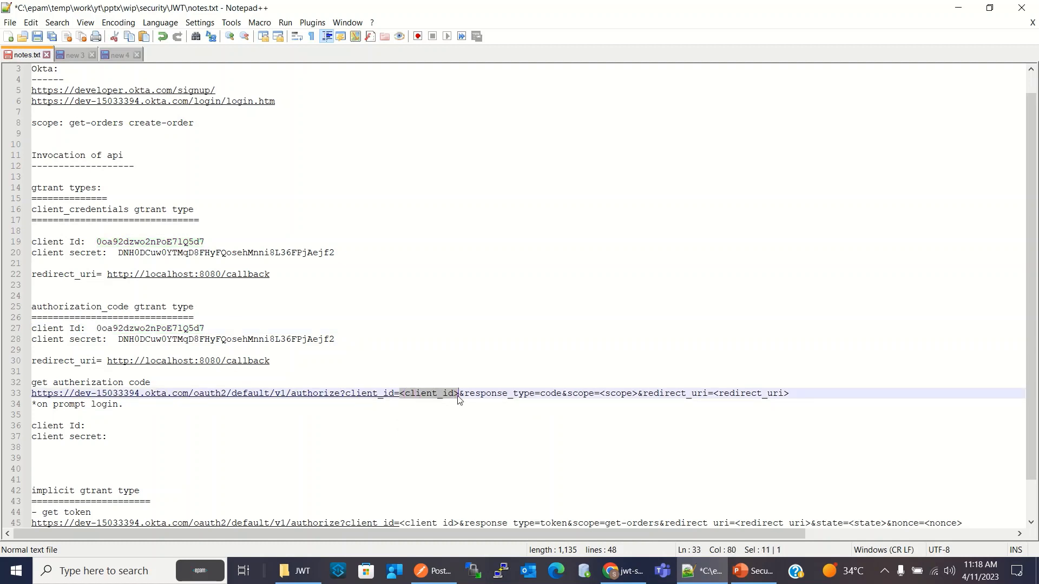
type("0oa92dzwo2nPoE7lQ5d7")
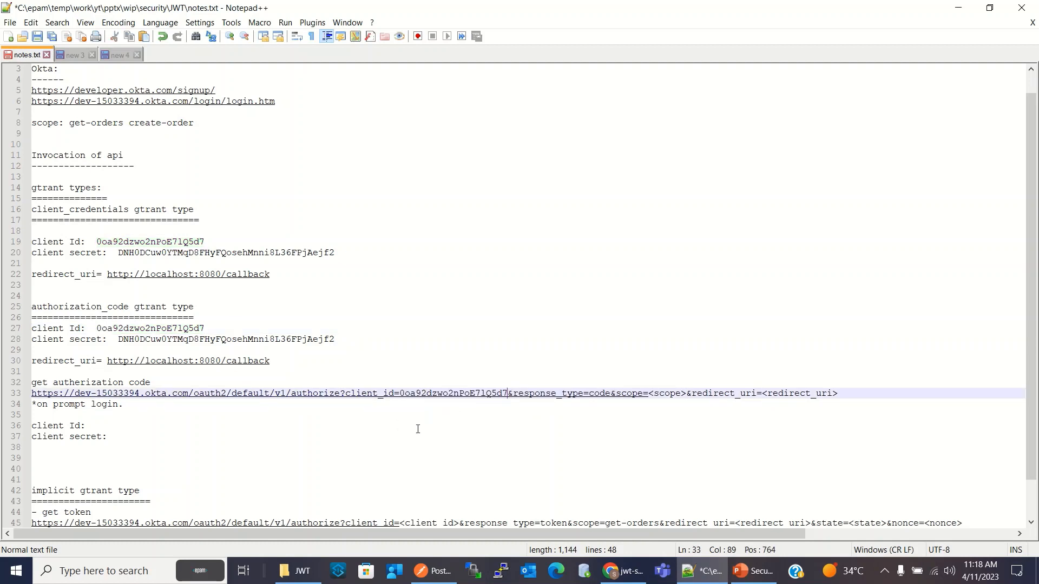
left_click(418, 428)
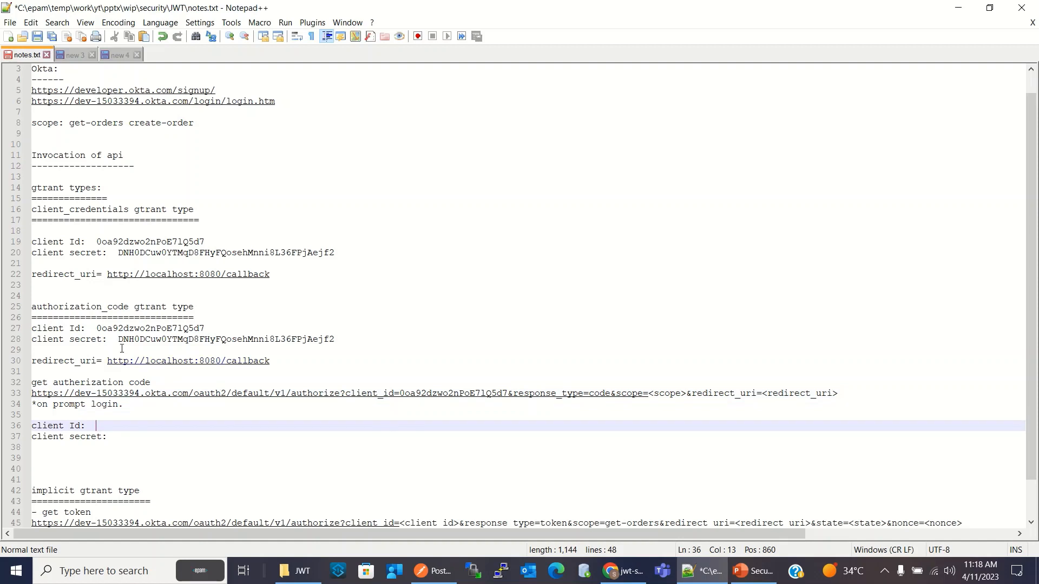
left_click_drag(271, 361, 108, 361)
key("ctrl+c")
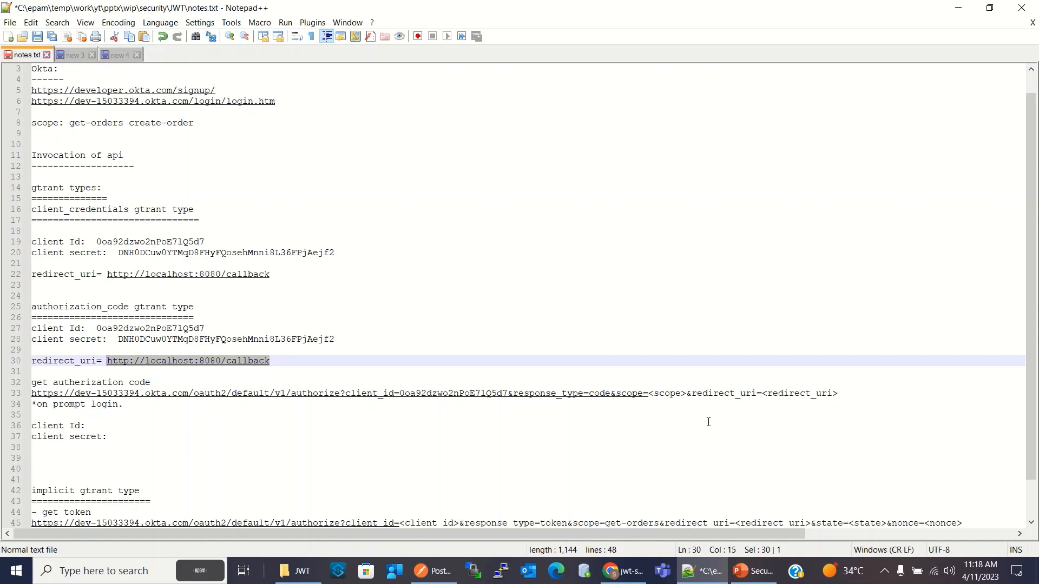
left_click_drag(838, 393, 764, 400)
key("ctrl+v")
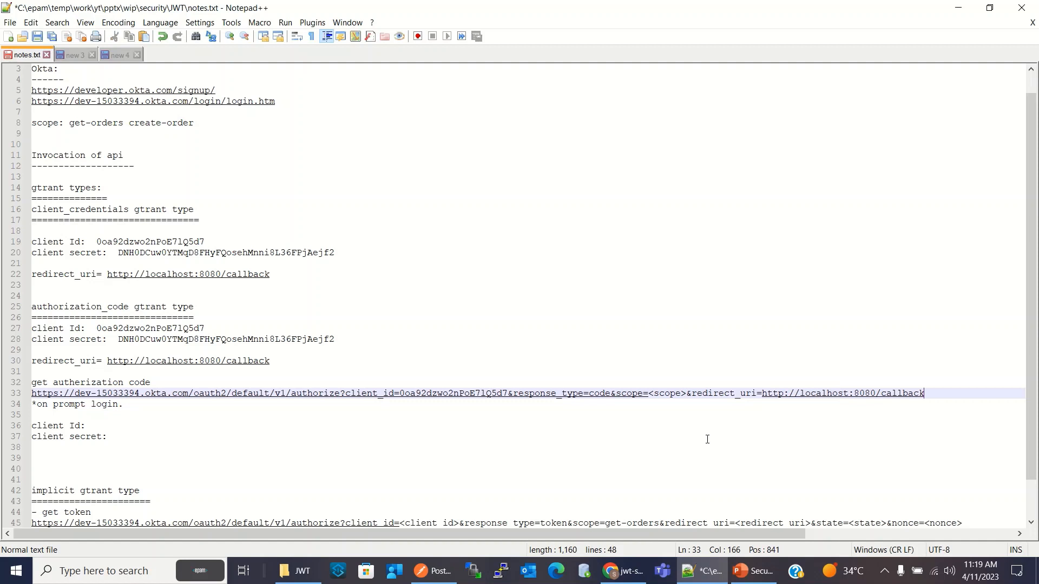
left_click(668, 437)
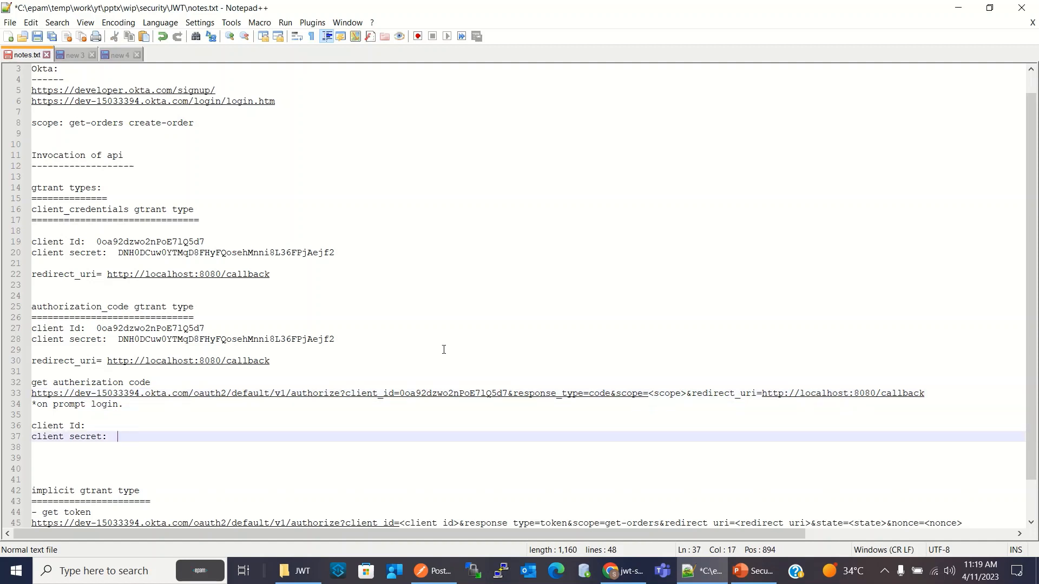
Replace the <scope> placeholder in the authorization code URL with get-orders, copied from the scope line
left_click_drag(124, 124, 69, 126)
key("ctrl+c")
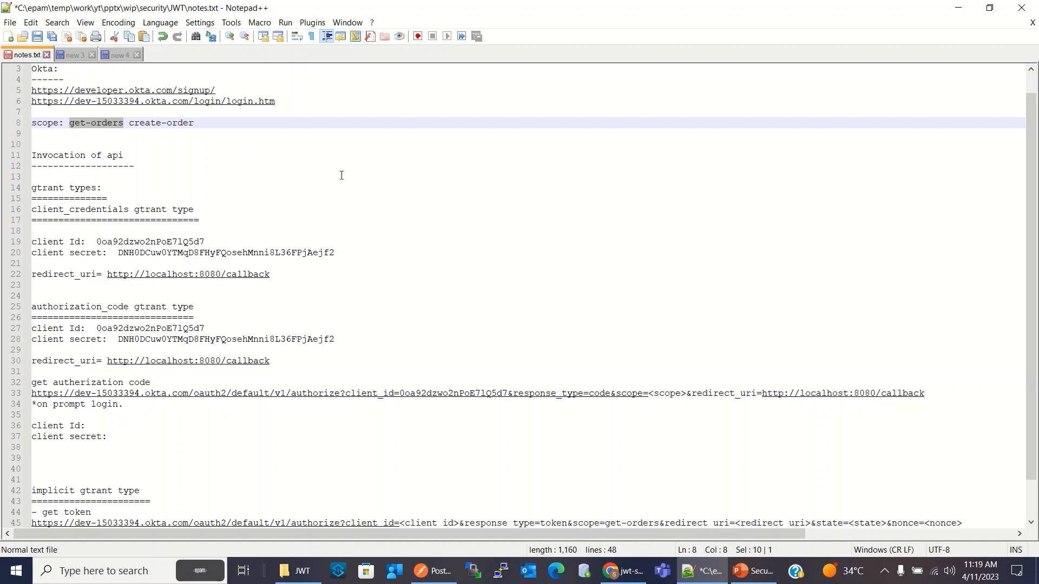
left_click_drag(688, 395, 648, 394)
key("ctrl+v")
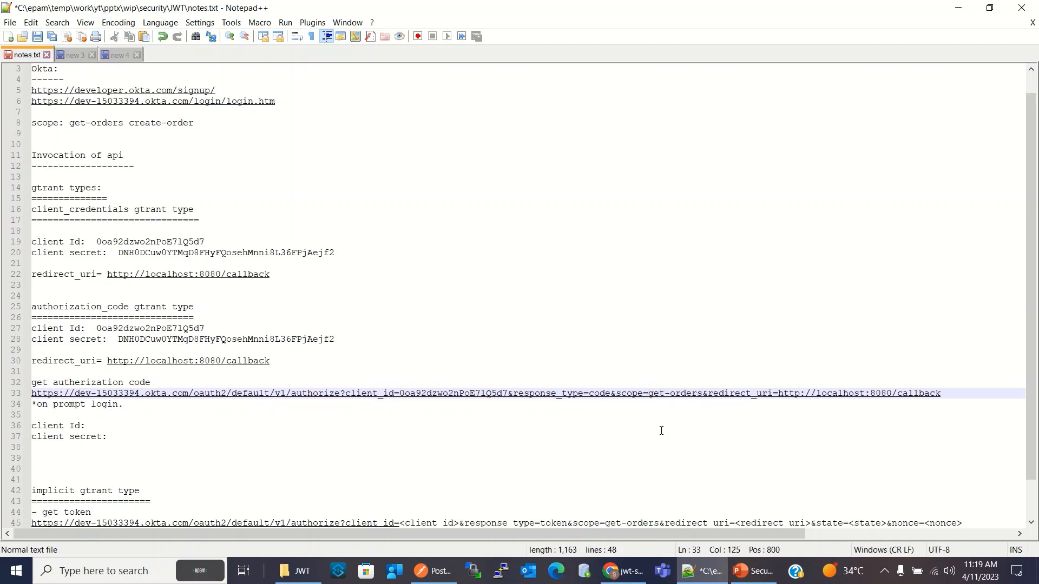
left_click(529, 428)
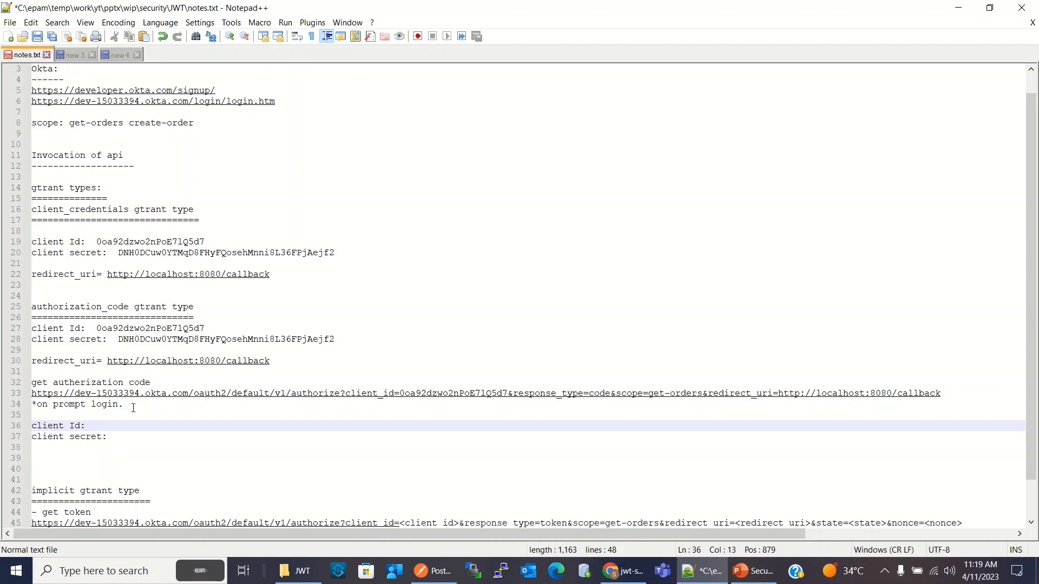
Copy the complete authorization code URL from the authorization_code section of the notes
left_click(949, 392)
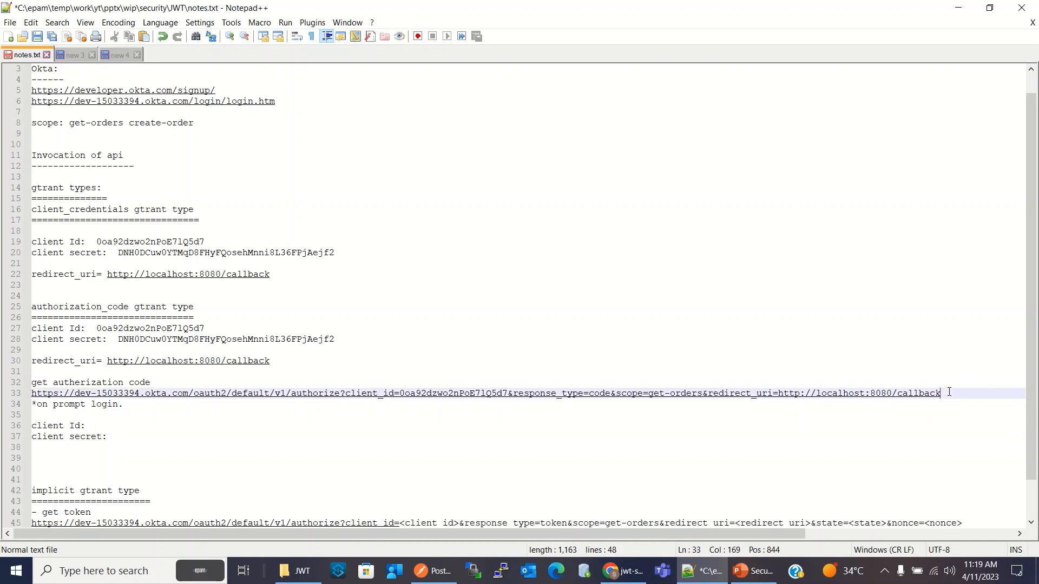
left_click_drag(949, 392, 683, 384)
left_click_drag(263, 383, 33, 397)
key("ctrl+c")
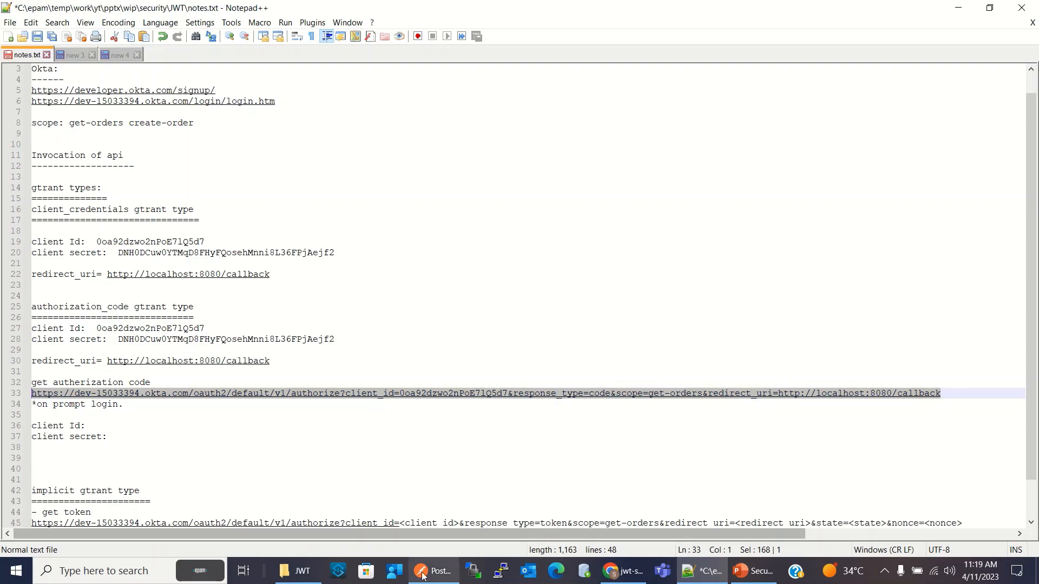
Open the copied authorization URL in a new browser tab and inspect the error description in the returned callback address
left_click(625, 574)
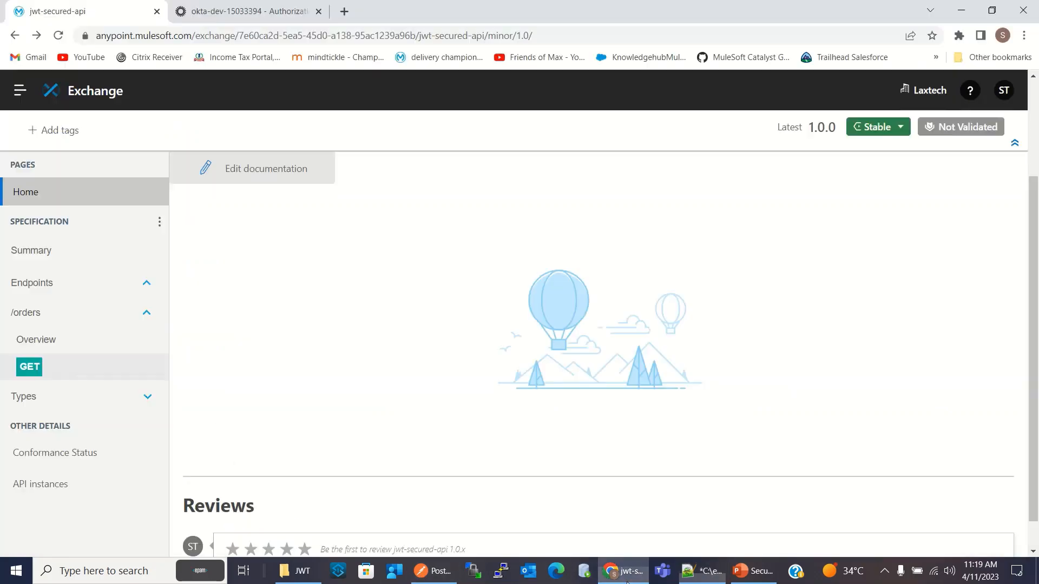
left_click(344, 11)
left_click(362, 33)
key("ctrl+v")
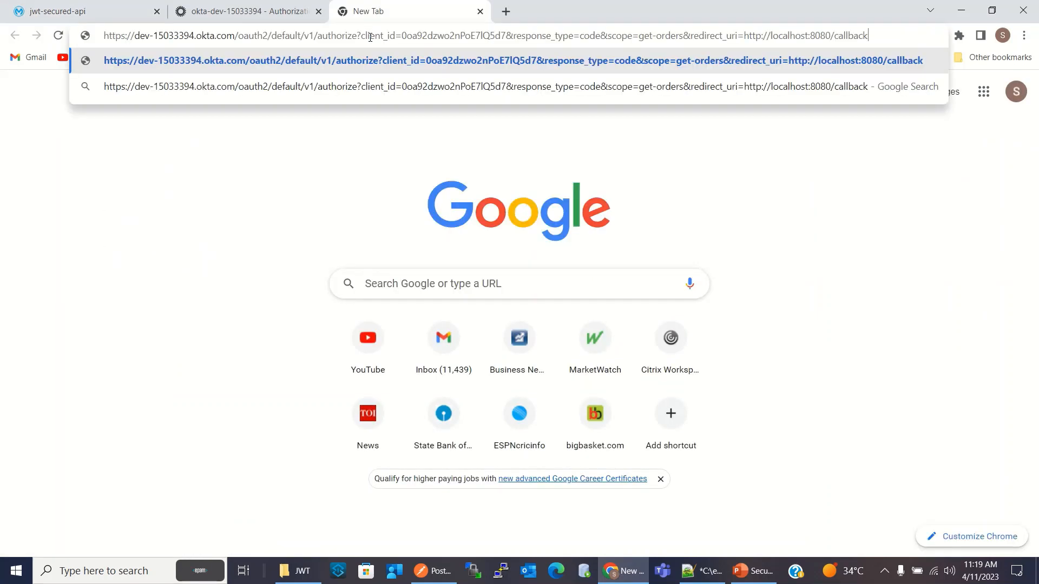
key("Return")
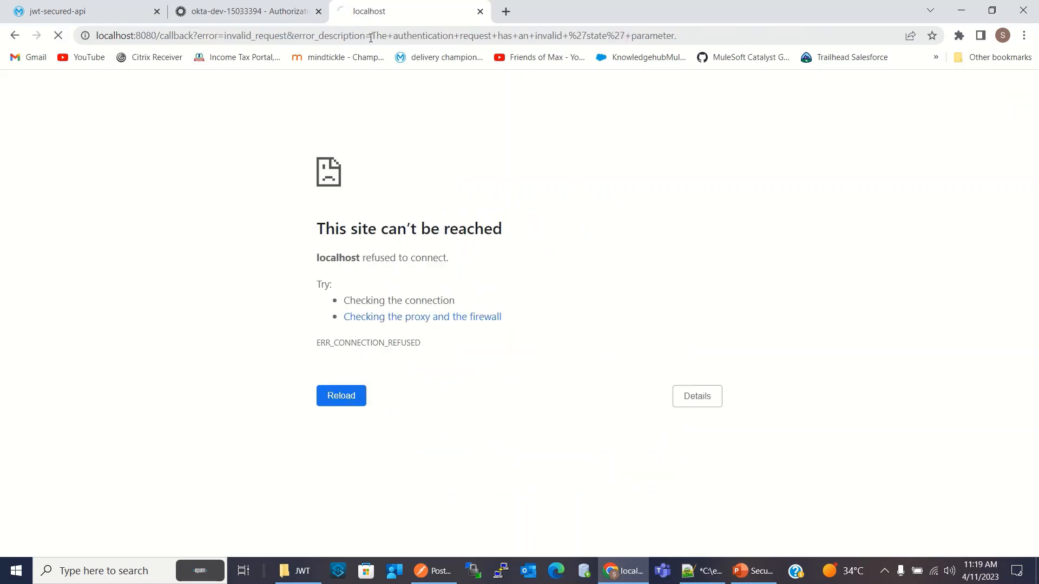
left_click(264, 38)
left_click(399, 37)
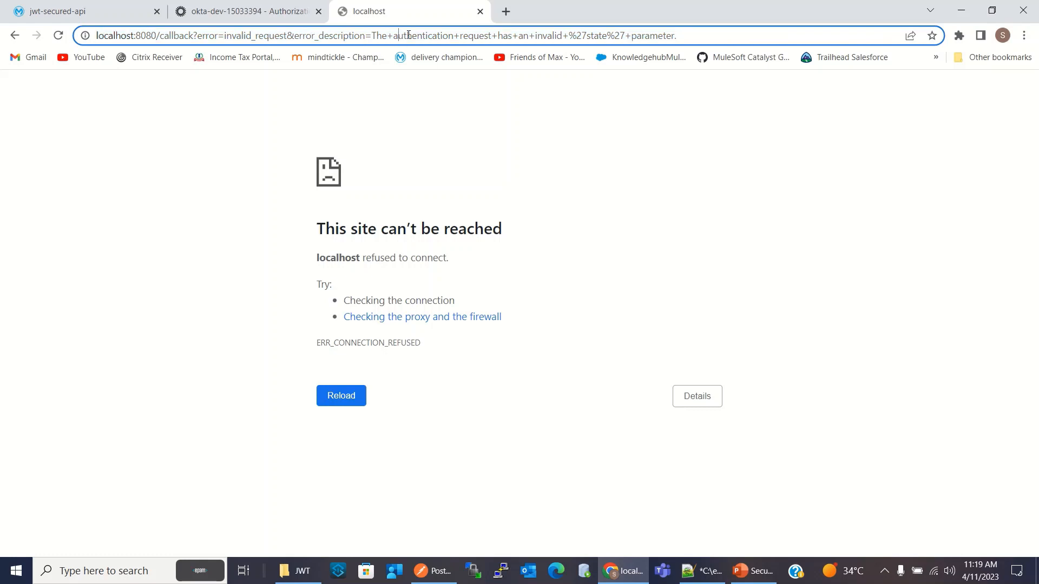
left_click(568, 35)
left_click(606, 38)
key("Return")
Append &state=erwer to the end of the authorization code URL in the Notepad++ notes
left_click(703, 571)
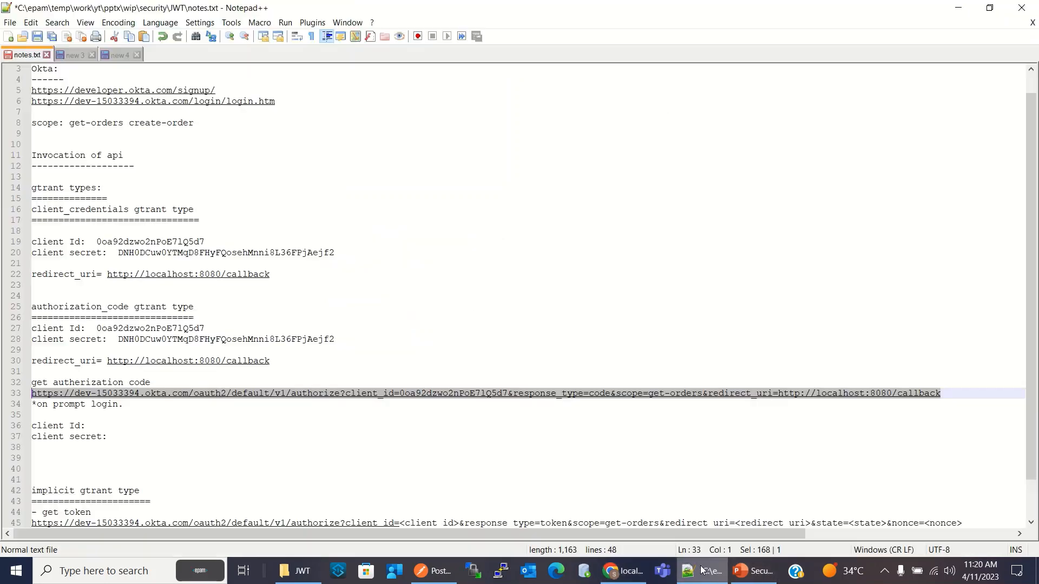
left_click(955, 393)
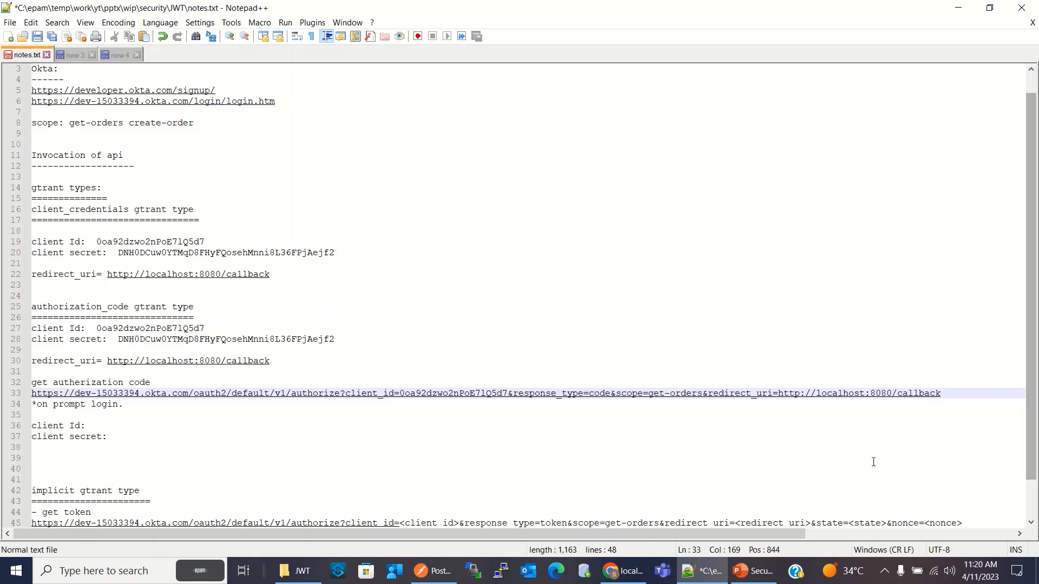
left_click_drag(611, 394, 643, 395)
key("shift+Right")
key("ctrl+c")
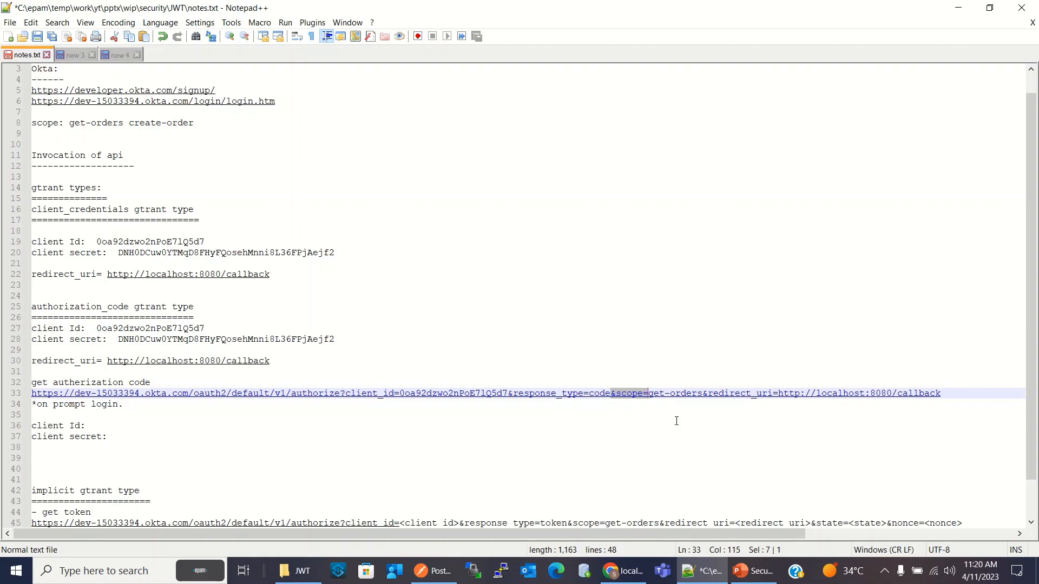
key("End")
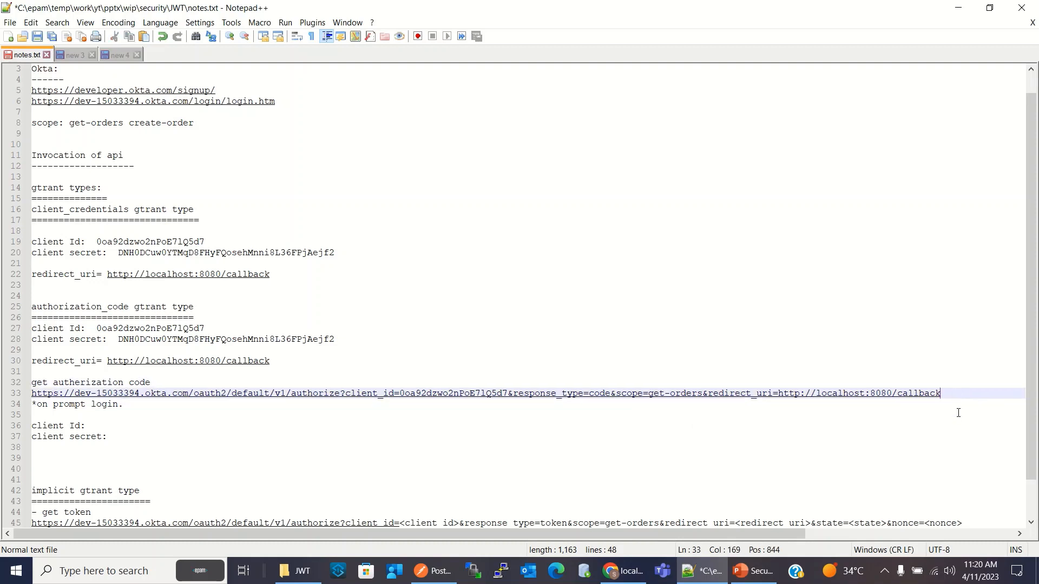
key("ctrl+v")
key("BackSpace")
key("BackSpace")
key("BackSpace")
key("BackSpace")
key("BackSpace")
type("sta")
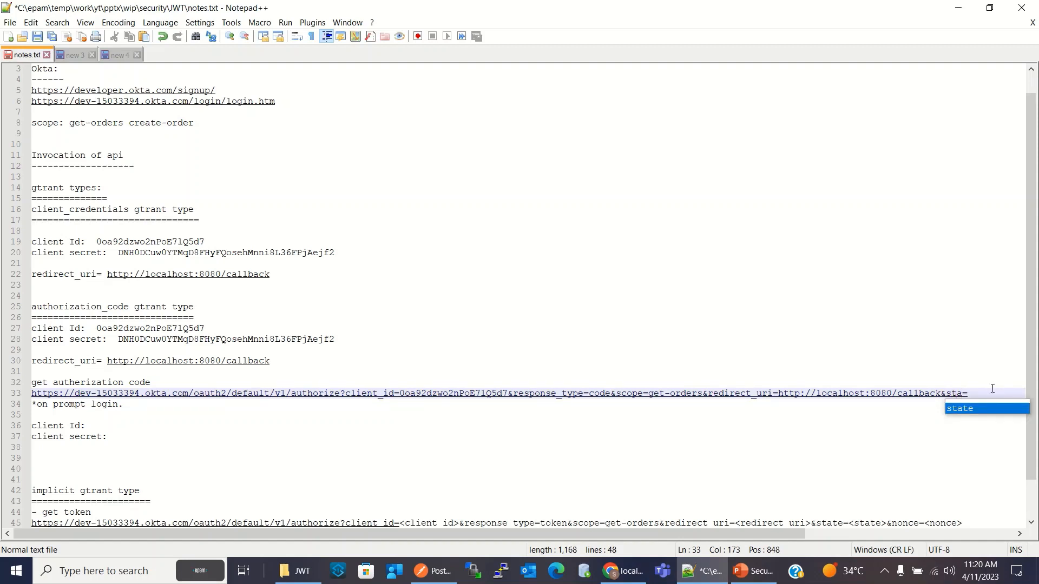
double_click(974, 409)
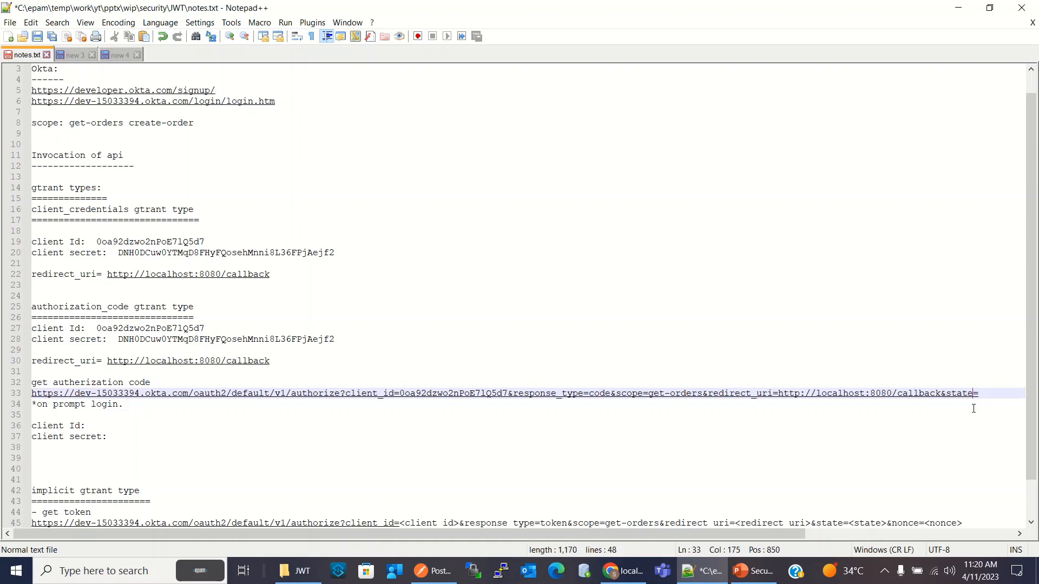
type("erwer")
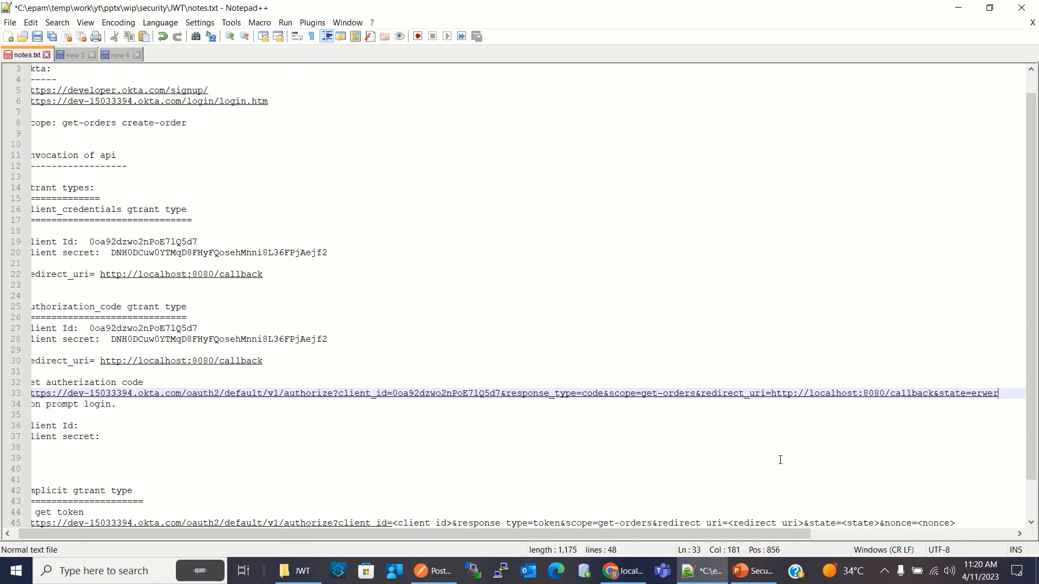
Copy the complete updated authorization code URL from the notes and load it in the browser's localhost tab
left_click_drag(1003, 394, 8, 396)
key("ctrl+c")
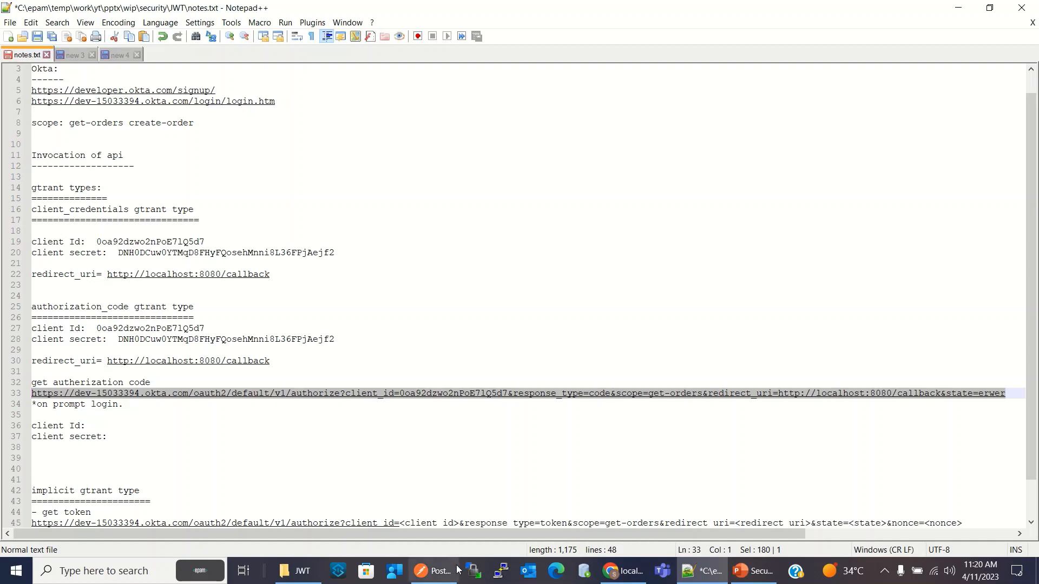
left_click(619, 574)
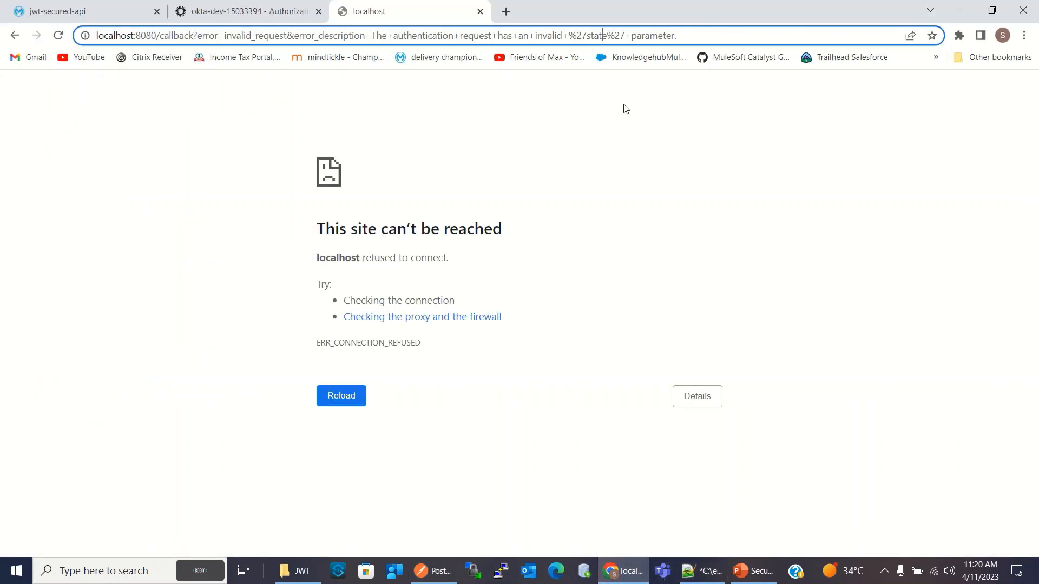
left_click_drag(683, 36, 49, 51)
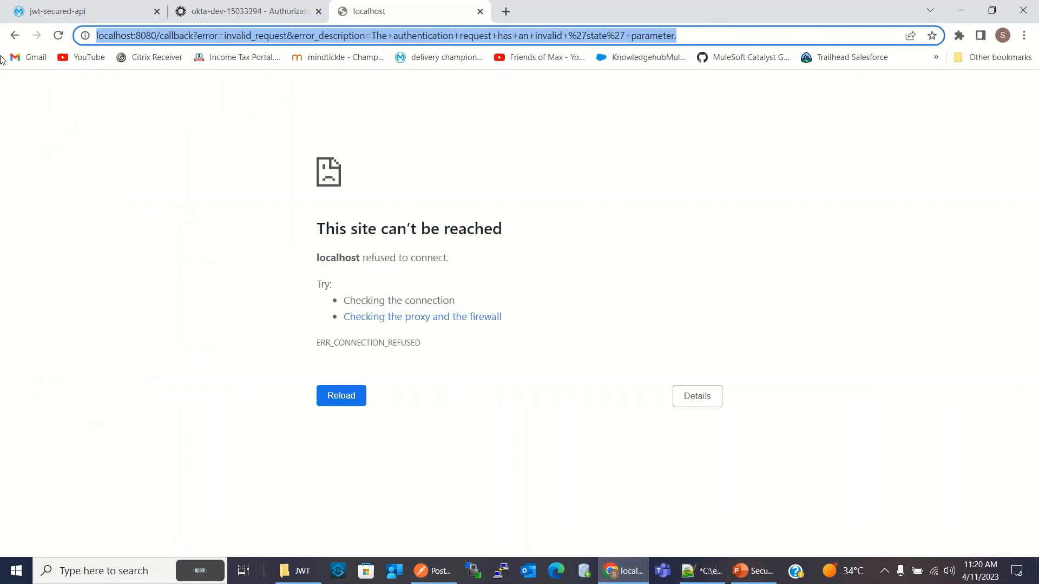
key("ctrl+v")
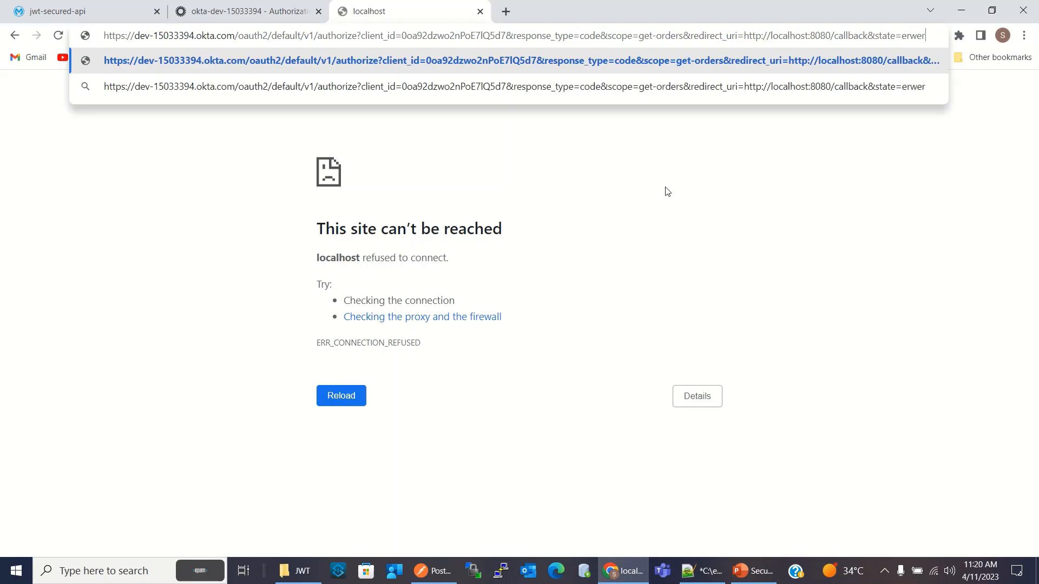
key("Return")
Sign out of the Okta admin console
left_click(250, 13)
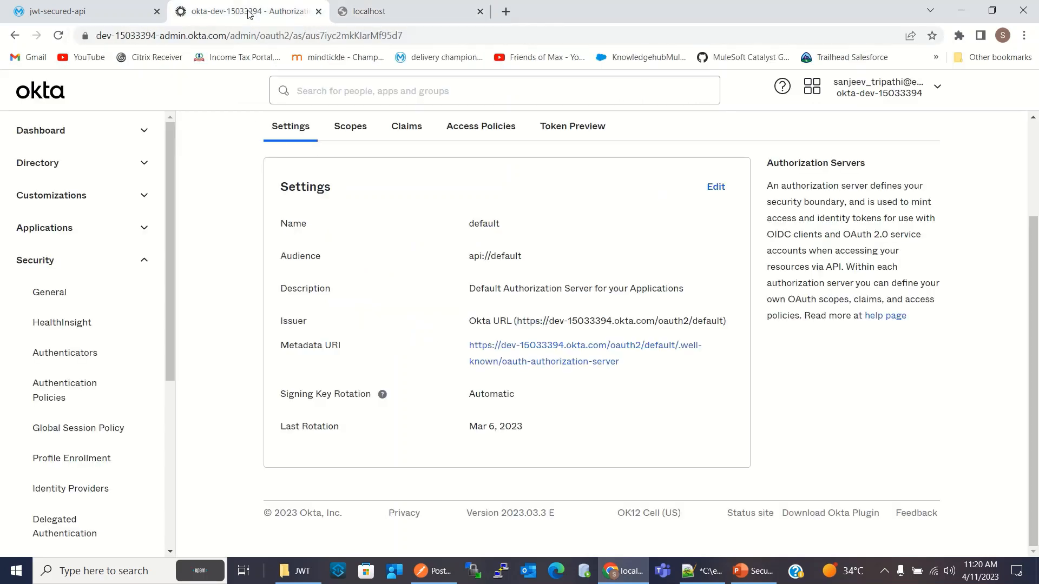
left_click(889, 94)
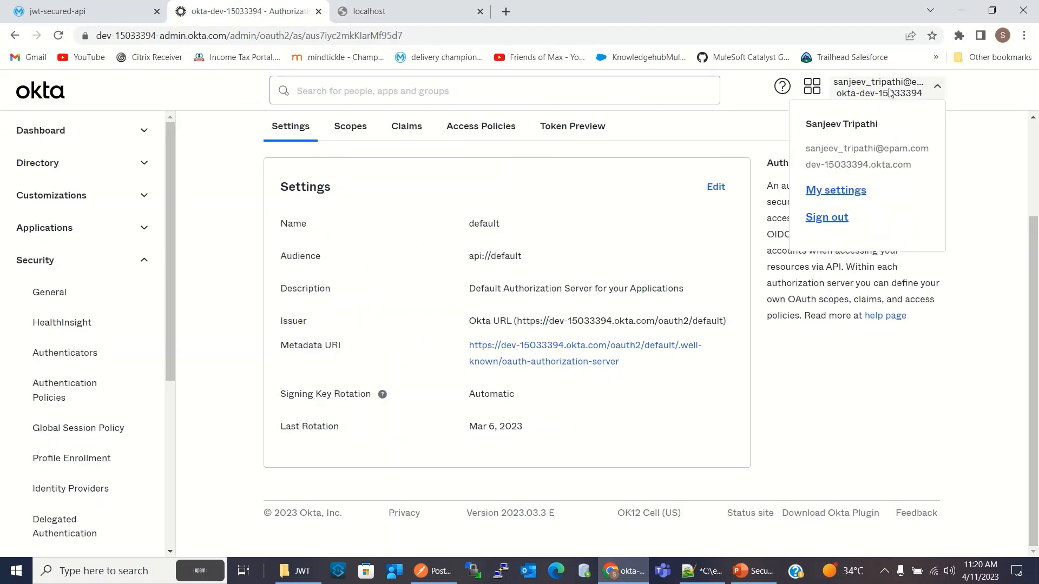
left_click(844, 218)
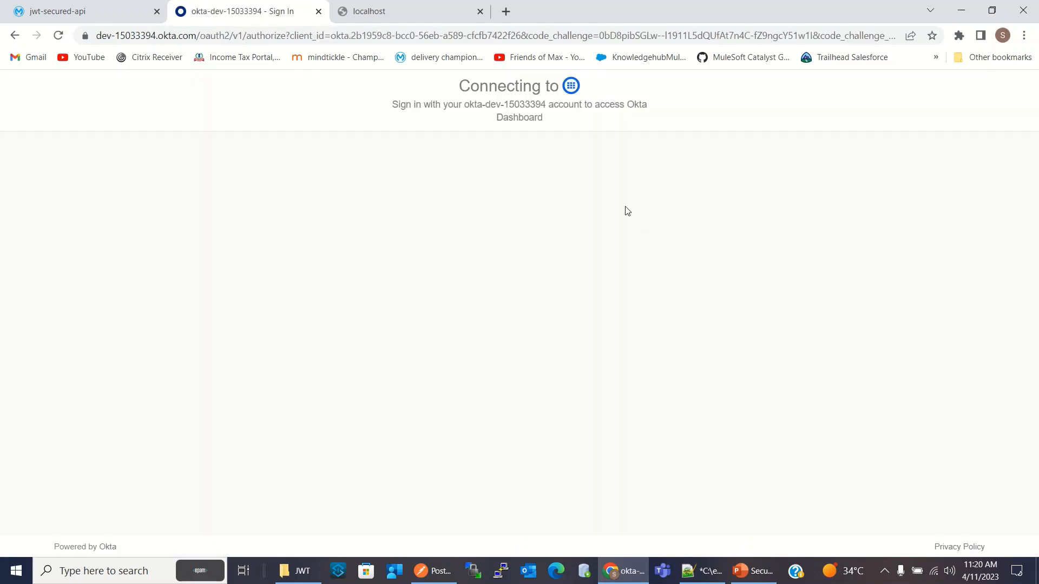
Reload the authorization URL in the localhost tab and sign in to Okta with the account password
left_click(396, 14)
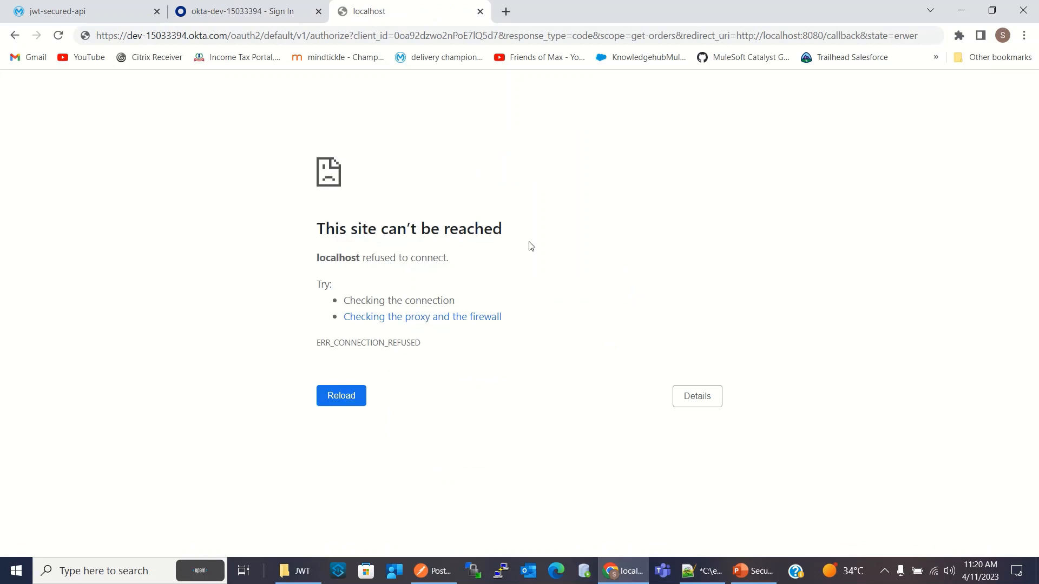
left_click(911, 38)
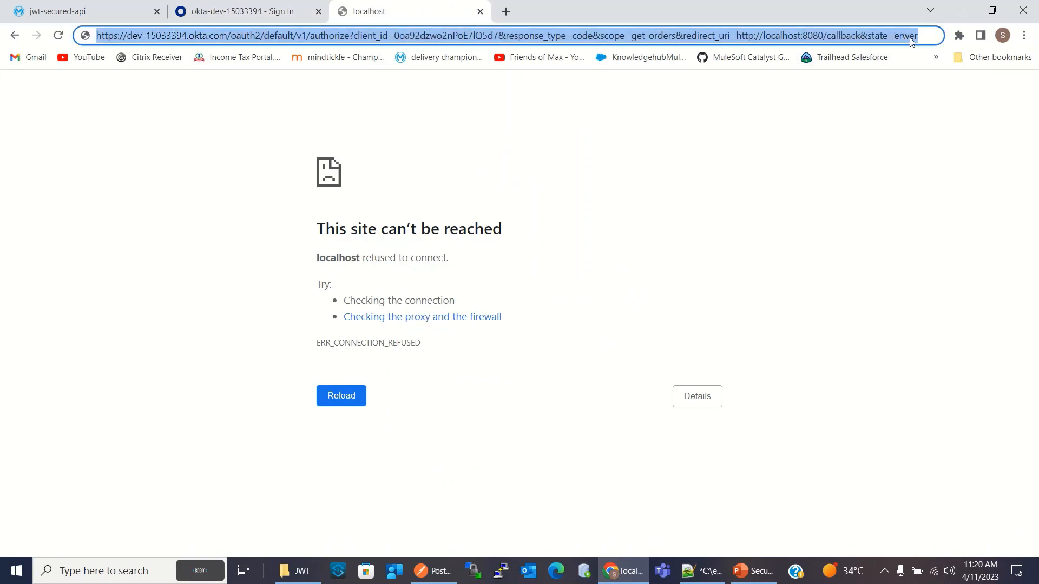
key("Return")
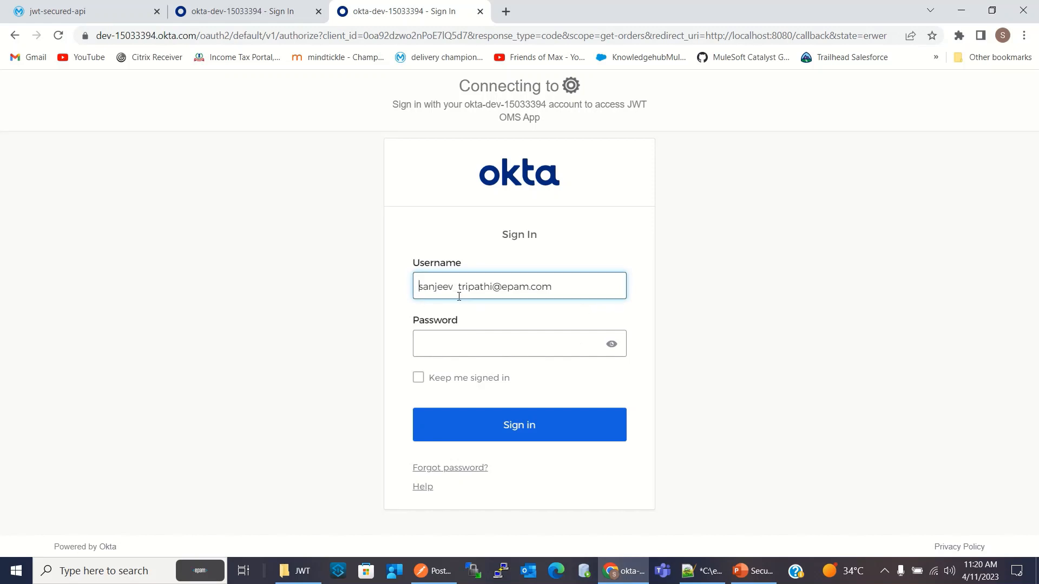
left_click(461, 347)
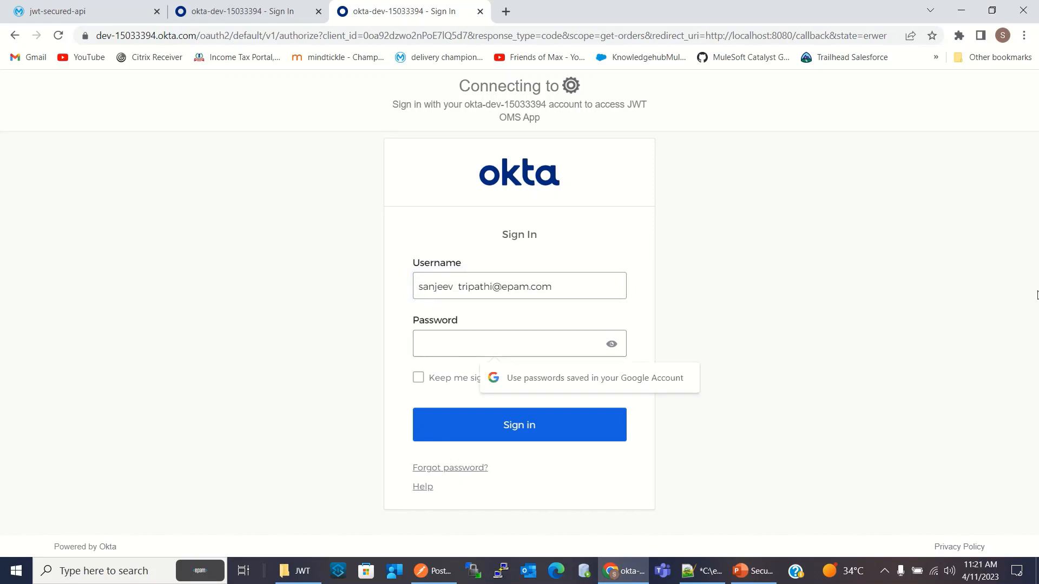
type("***")
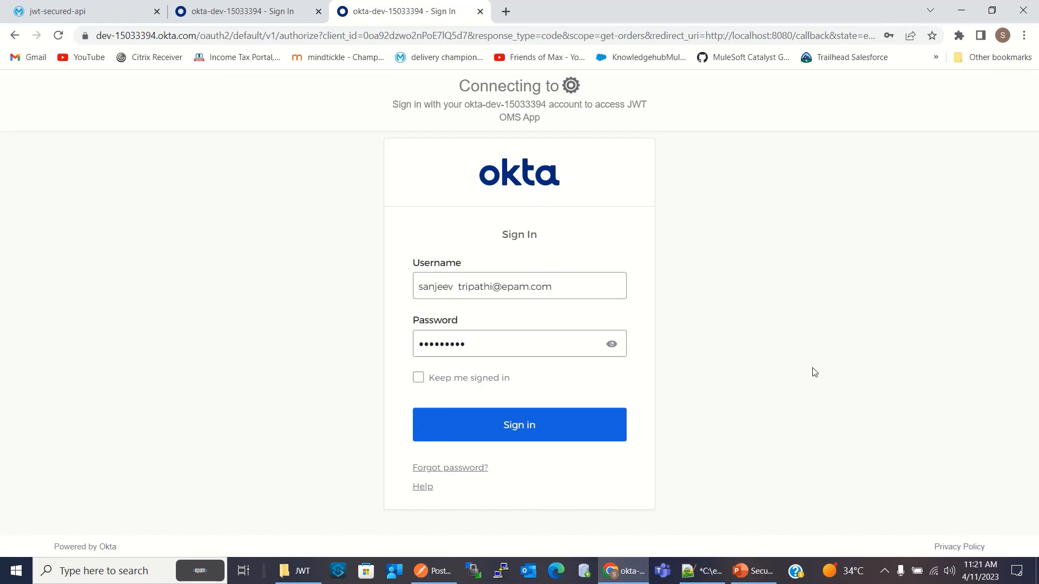
left_click(550, 425)
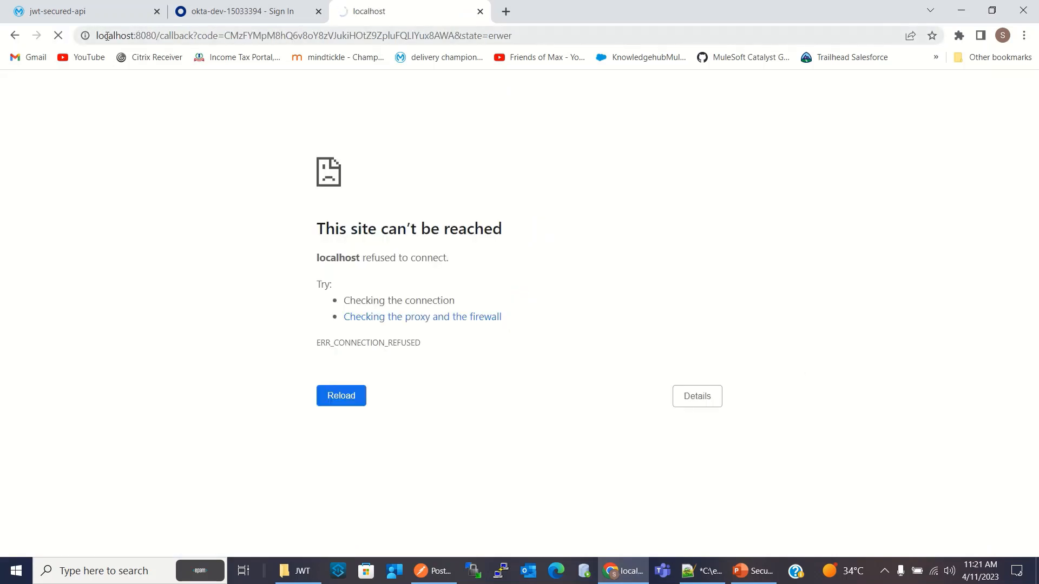
Copy the authorization code value from the callback URL, excluding the state parameter
left_click(180, 35)
left_click(141, 36)
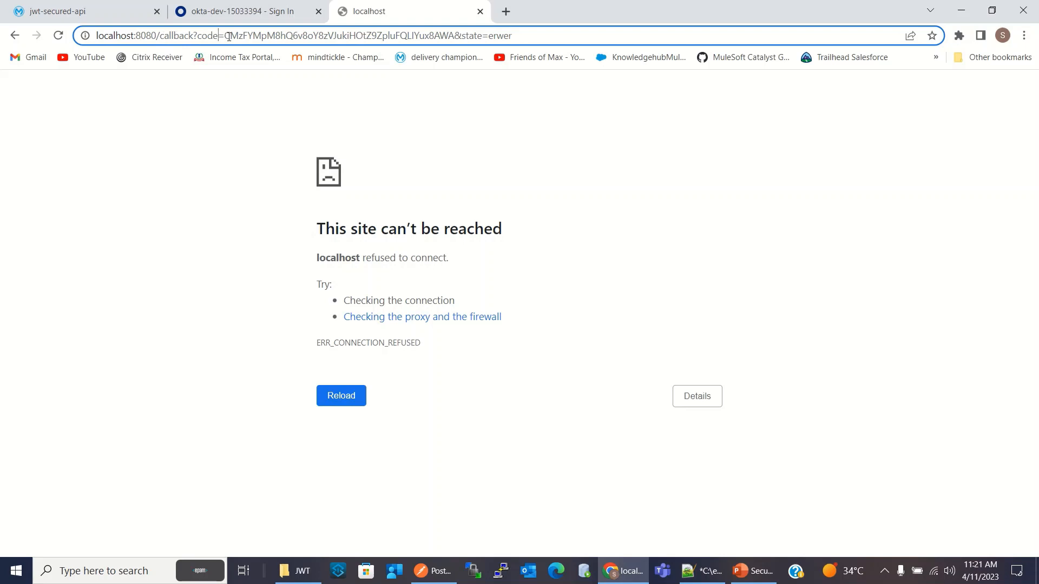
left_click_drag(225, 36, 454, 39)
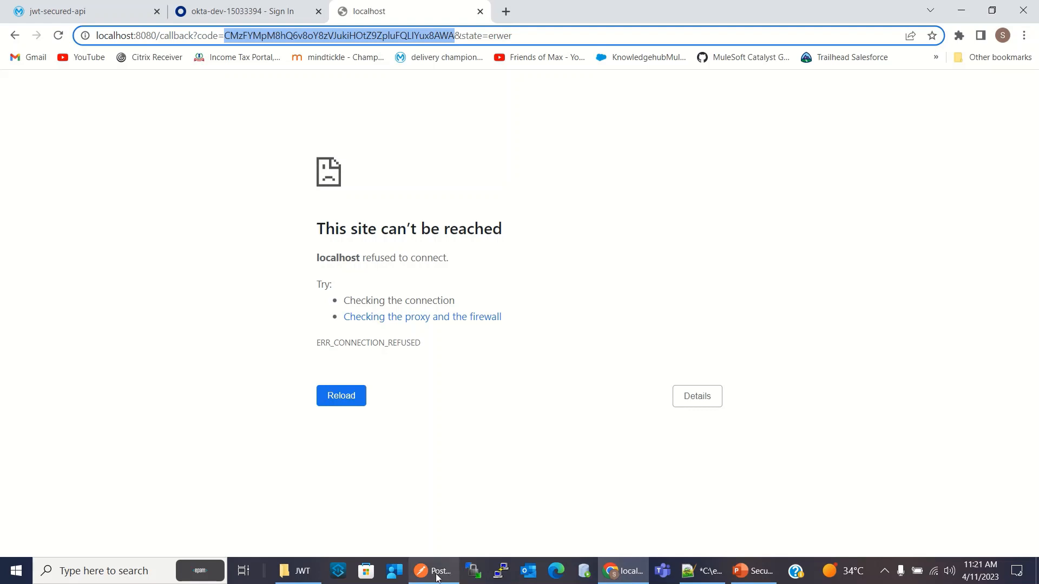
Check the authorization_code token request URL in Postman against the token_endpoint in the Okta metadata kept in Notepad++
left_click(436, 576)
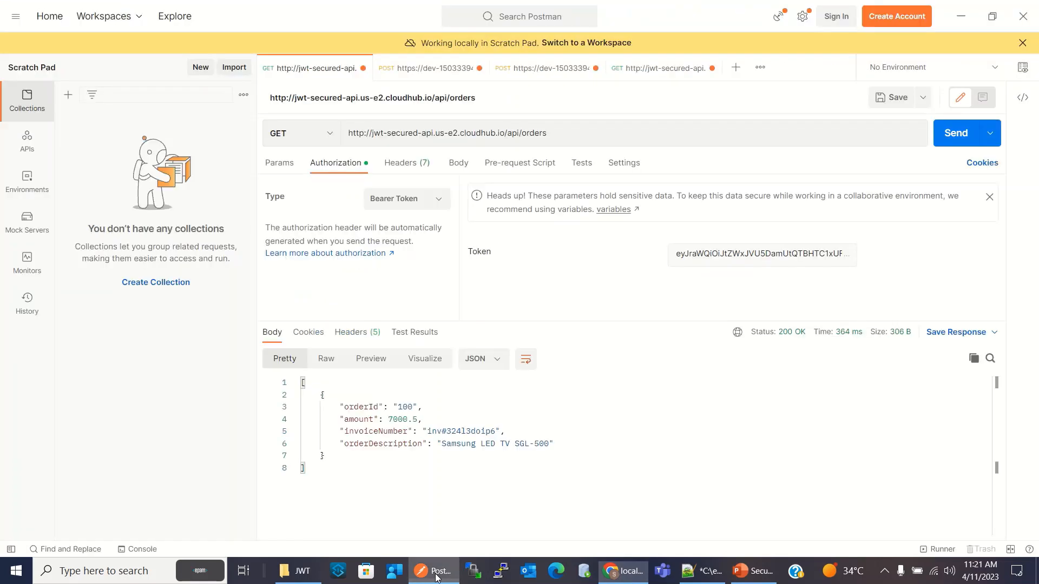
left_click(545, 75)
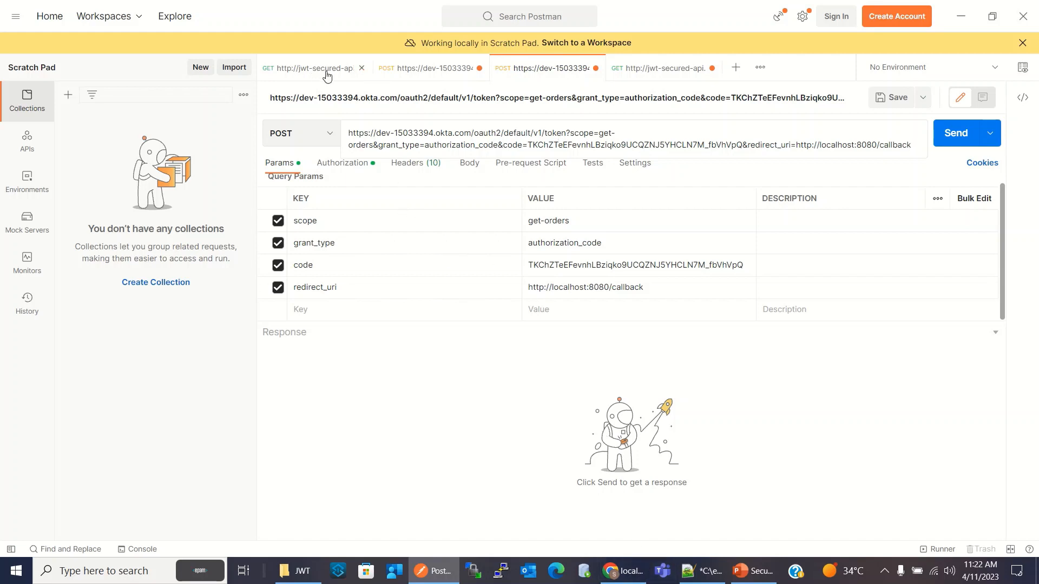
left_click(421, 70)
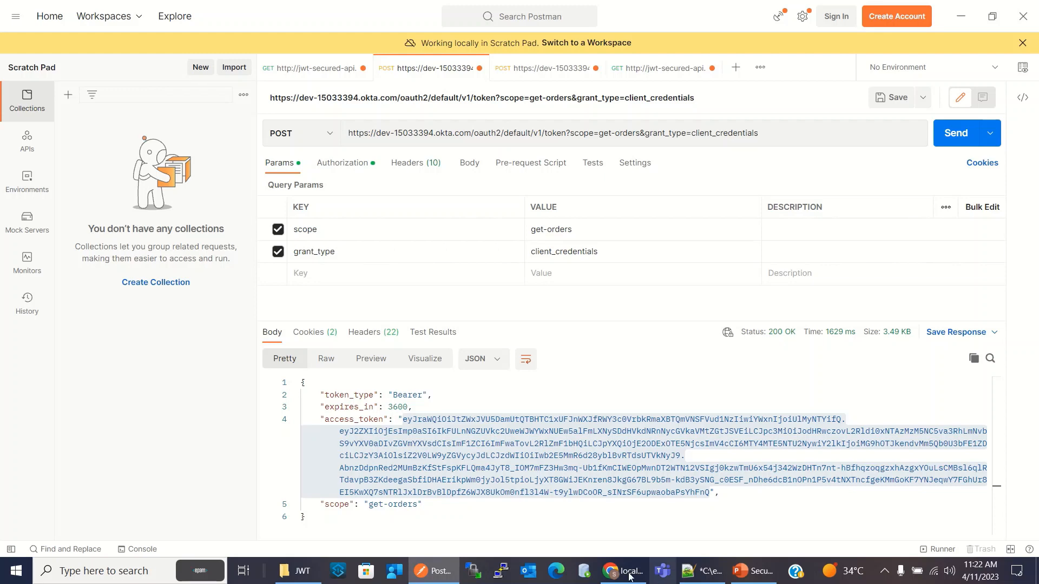
left_click(700, 577)
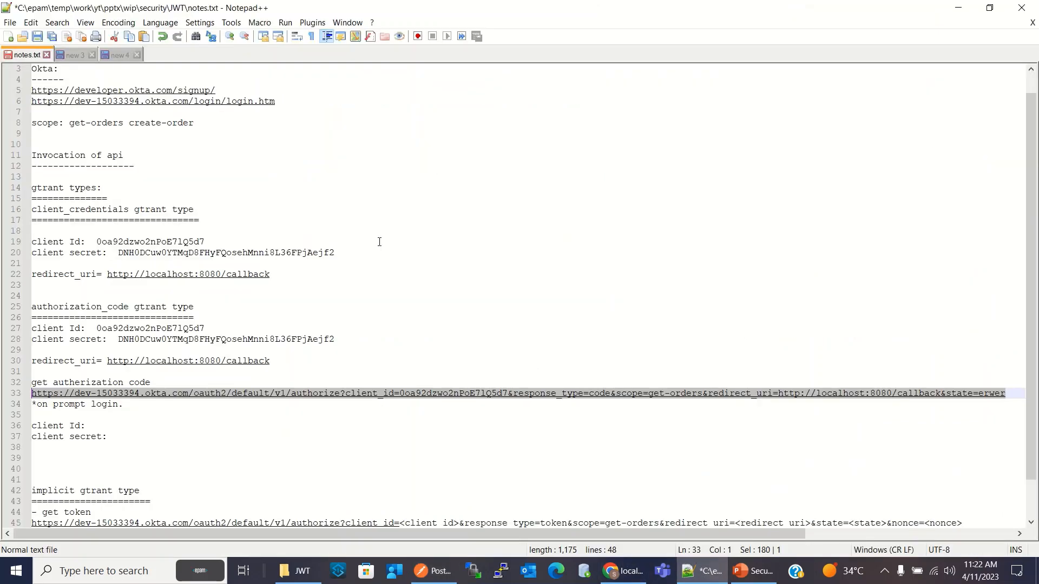
left_click(76, 53)
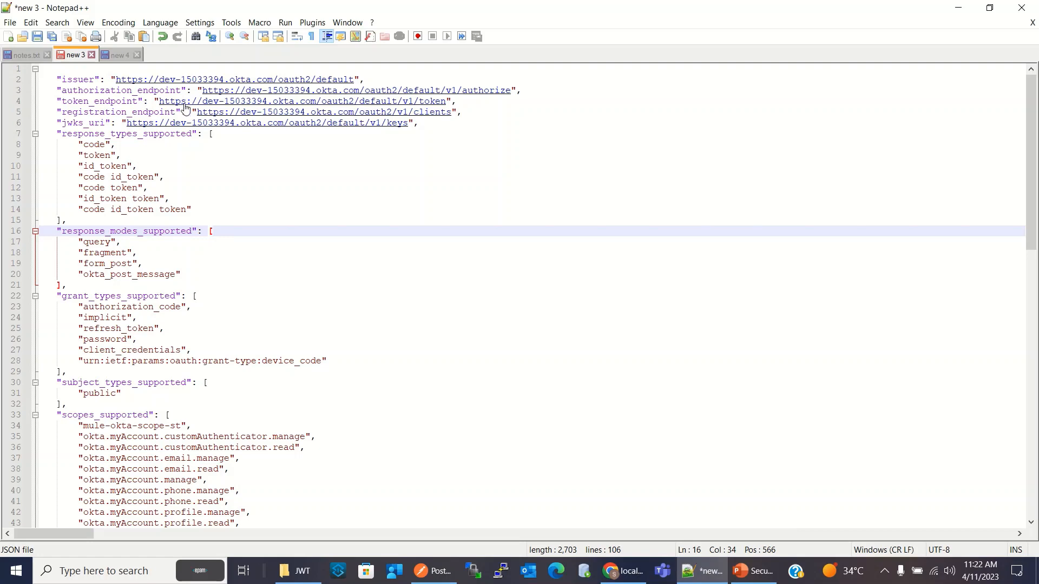
left_click_drag(161, 104, 447, 108)
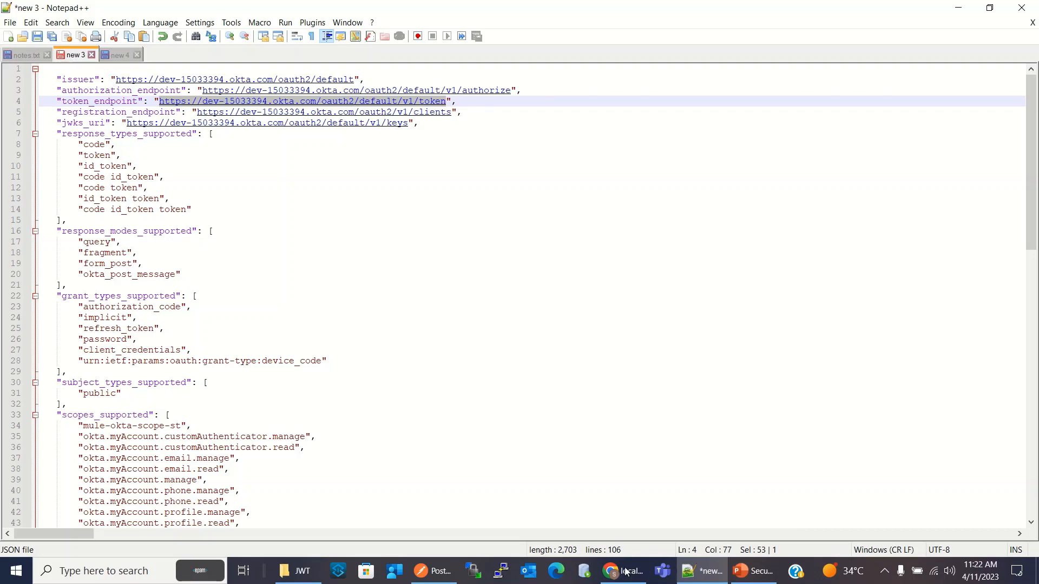
left_click(433, 571)
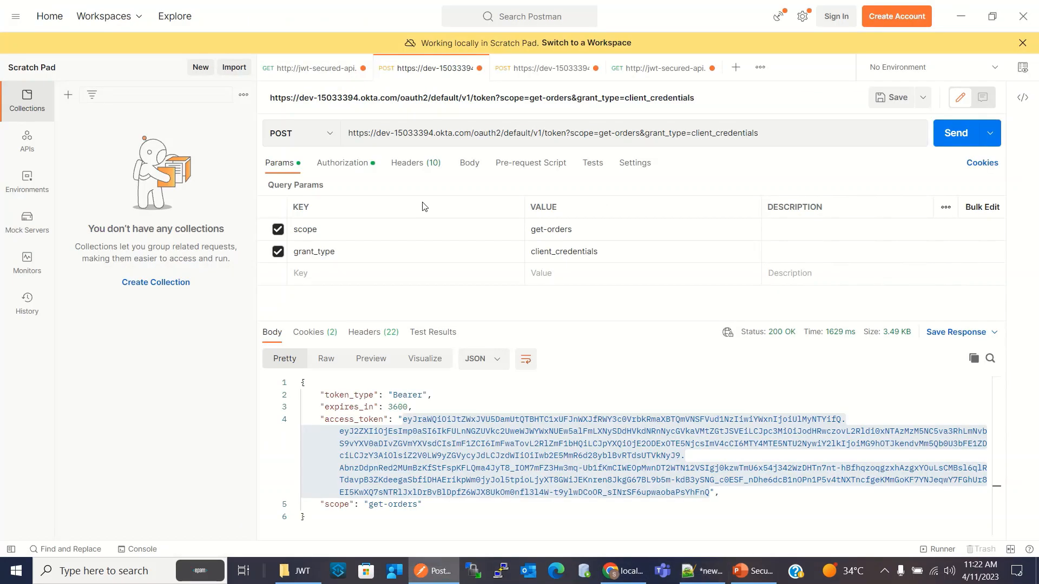
left_click(521, 75)
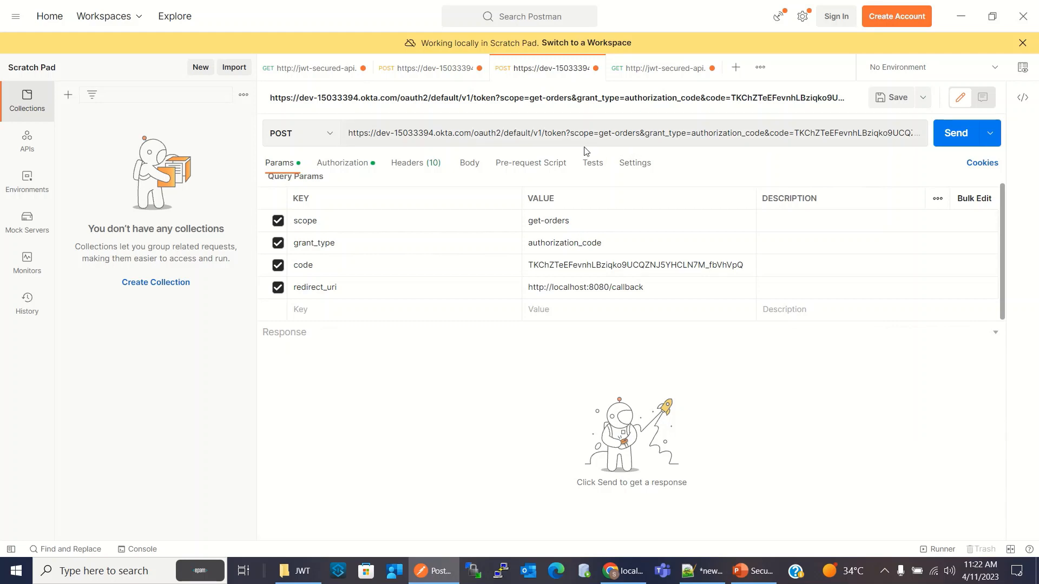
left_click_drag(568, 135, 355, 120)
key("Right")
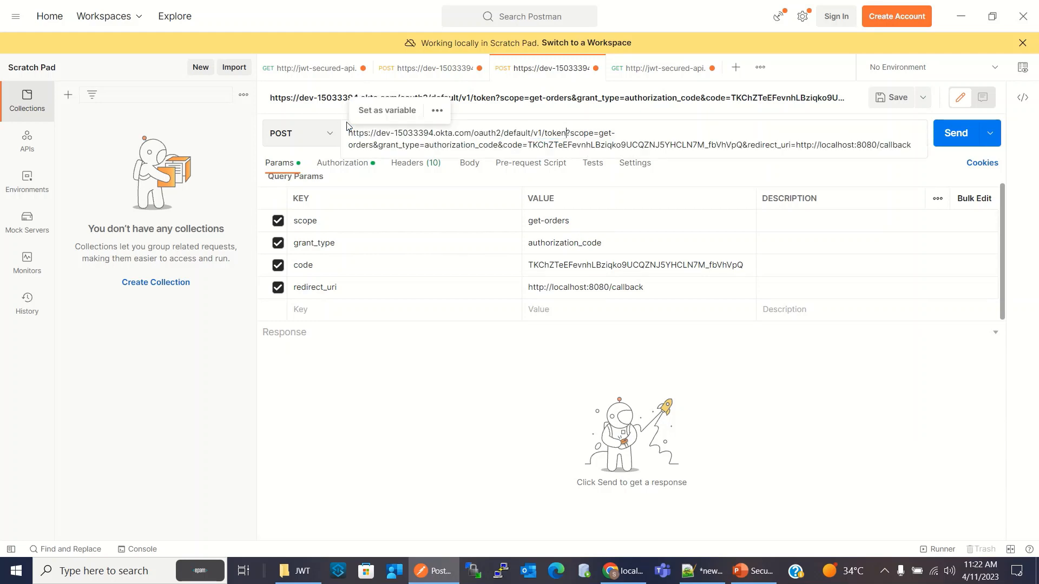
Replace the code parameter value in the Postman token request with the authorization code copied from the callback URL in Chrome
left_click(406, 223)
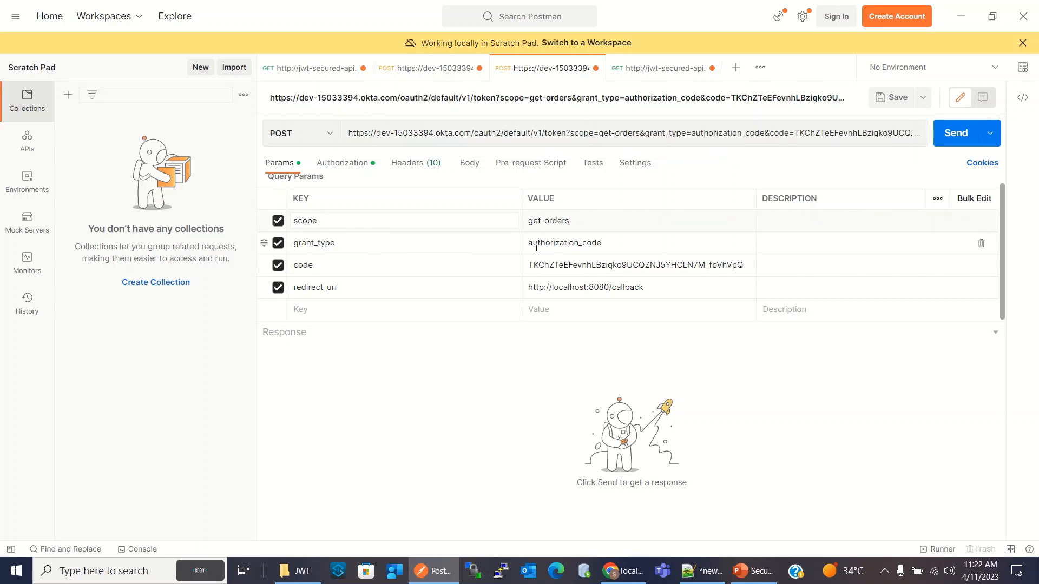
left_click(619, 244)
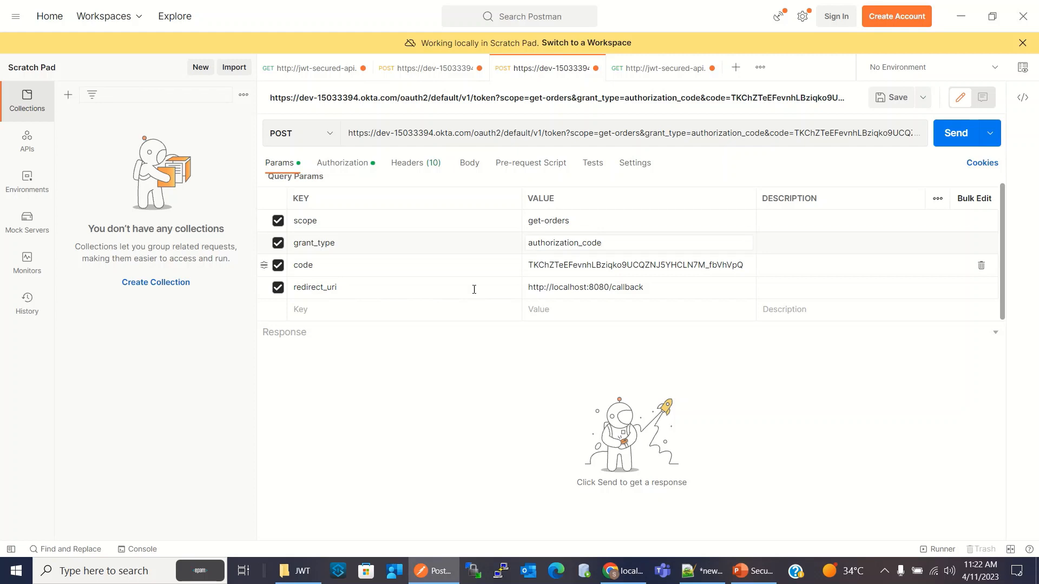
left_click(358, 270)
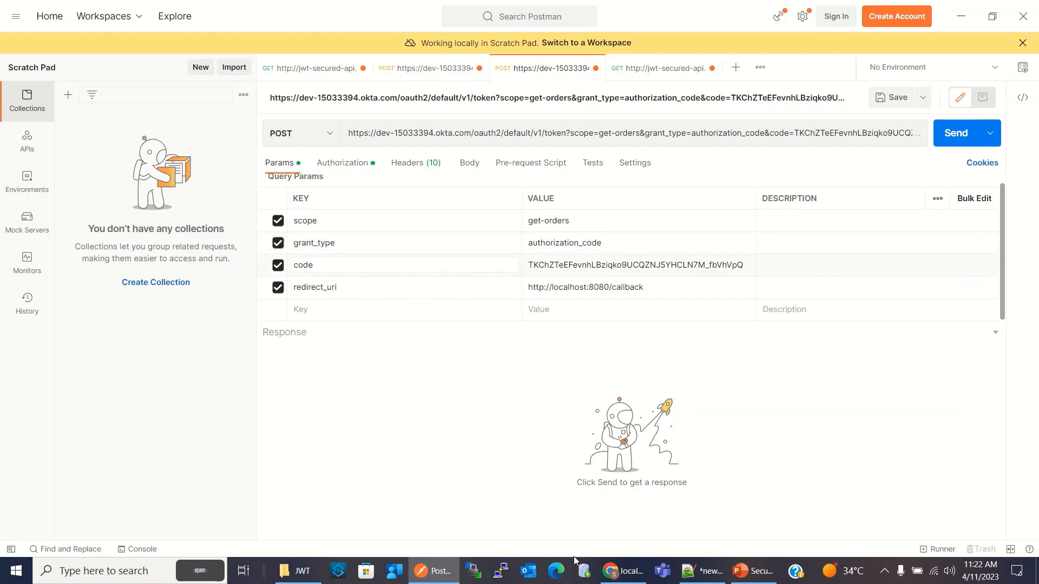
left_click(622, 571)
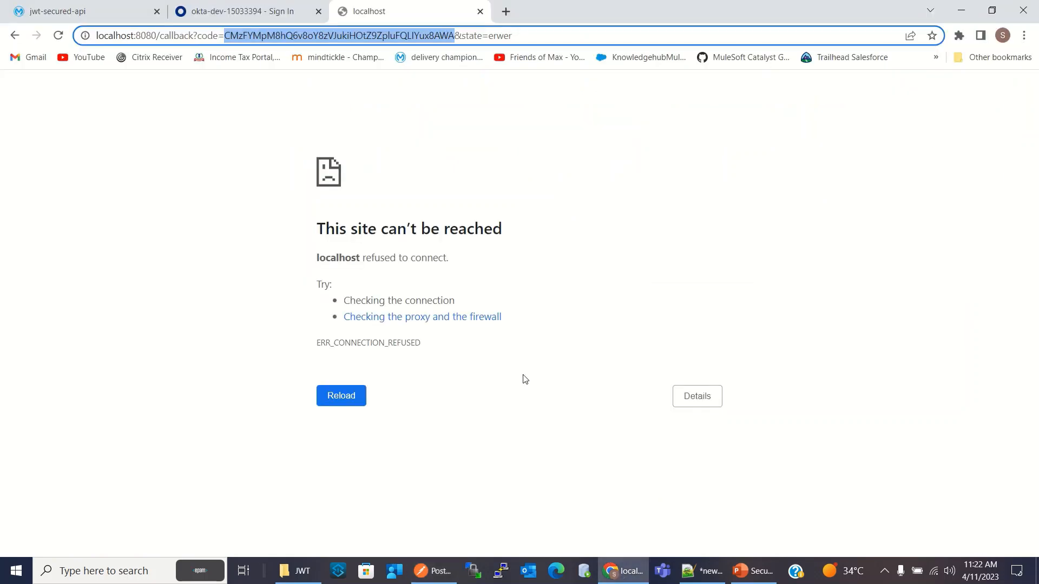
right_click(356, 36)
left_click(385, 131)
left_click(433, 571)
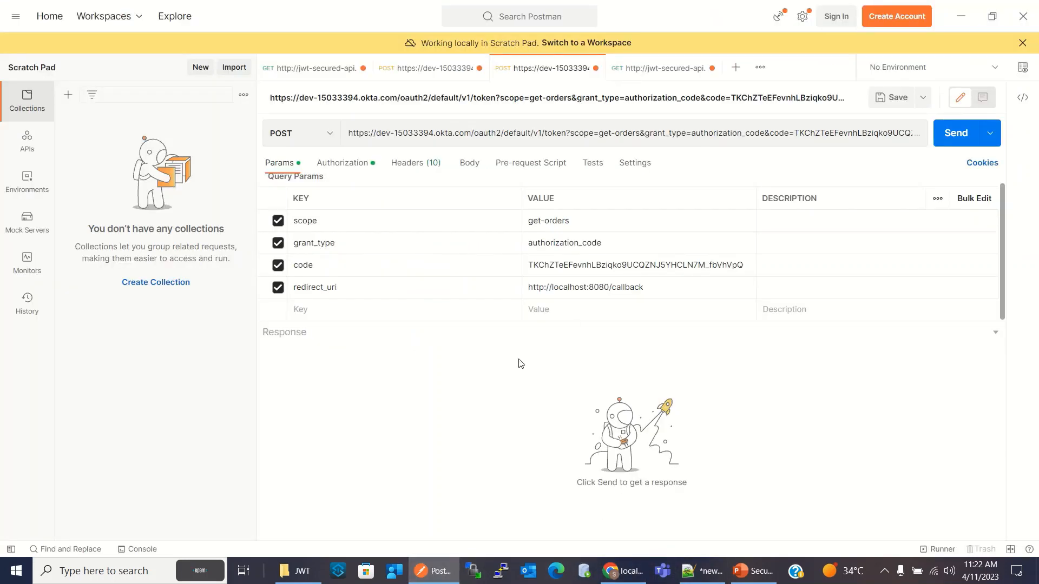
double_click(550, 264)
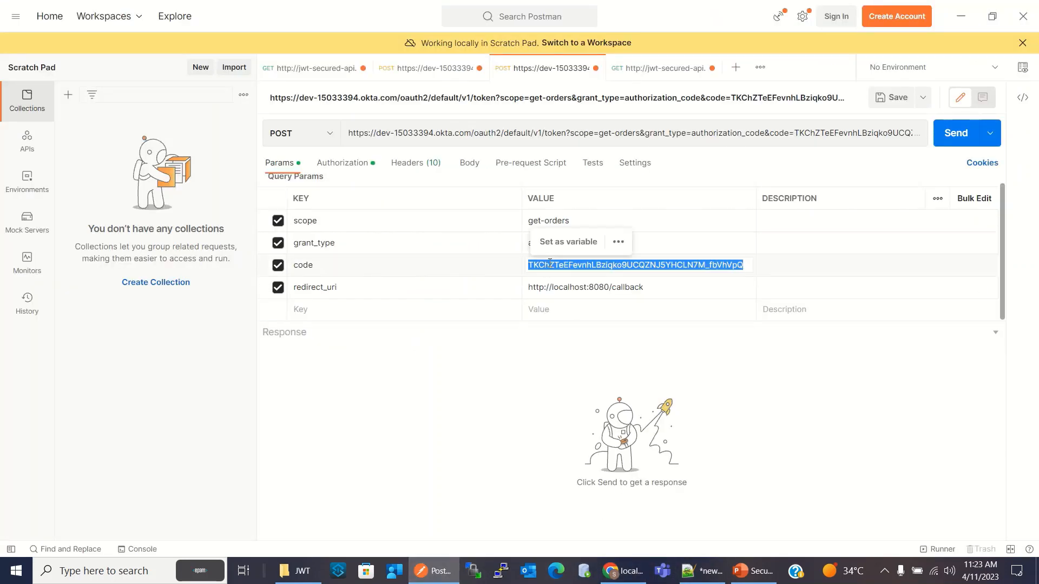
key("ctrl+v")
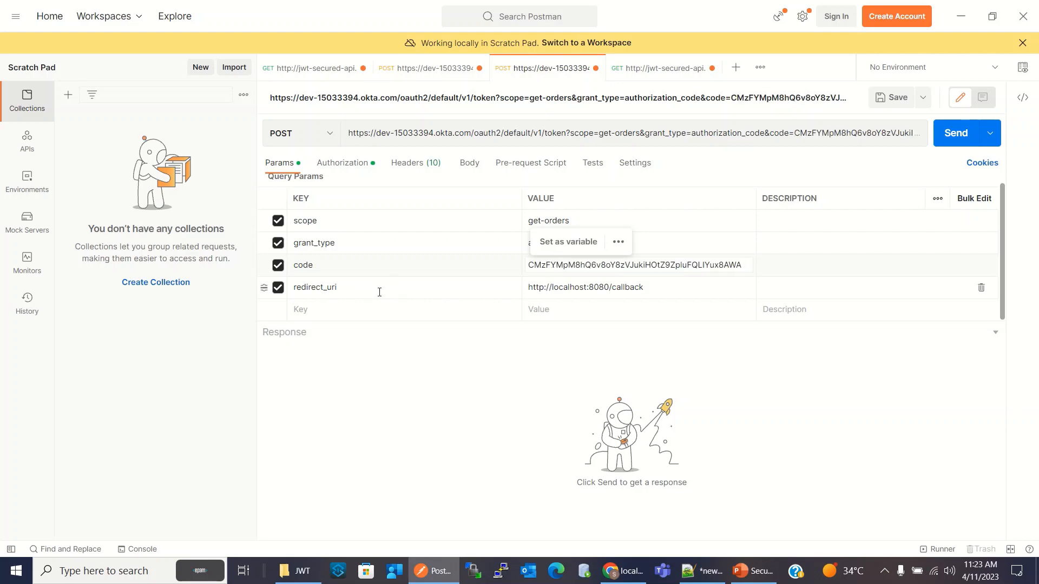
left_click(701, 571)
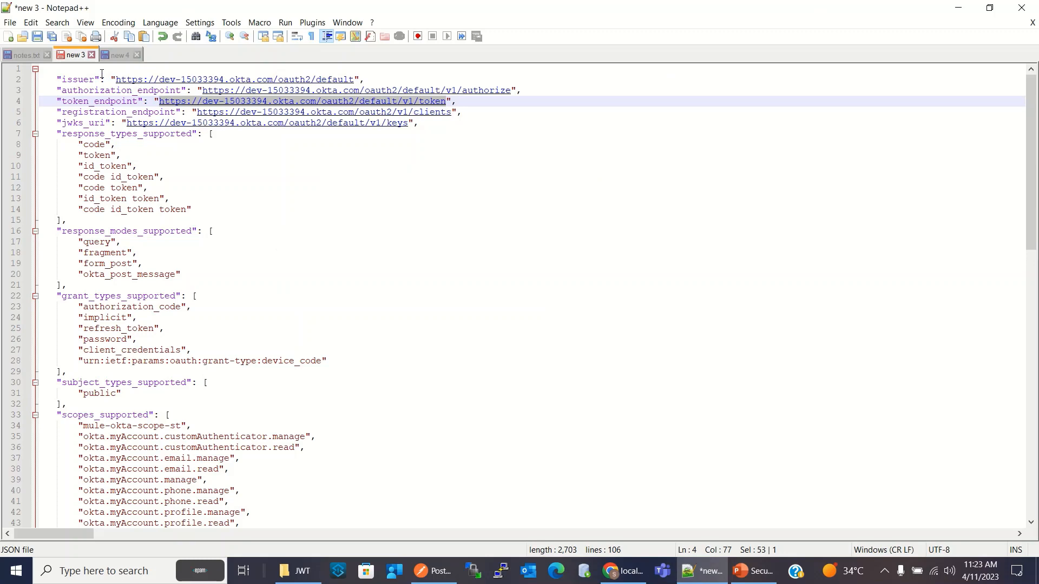
left_click(38, 55)
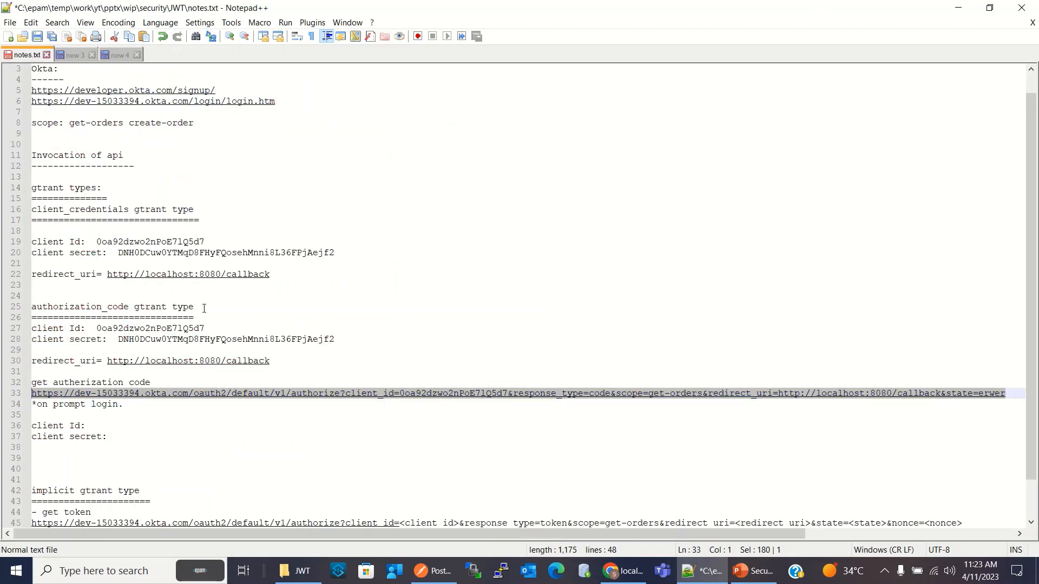
left_click_drag(274, 361, 107, 362)
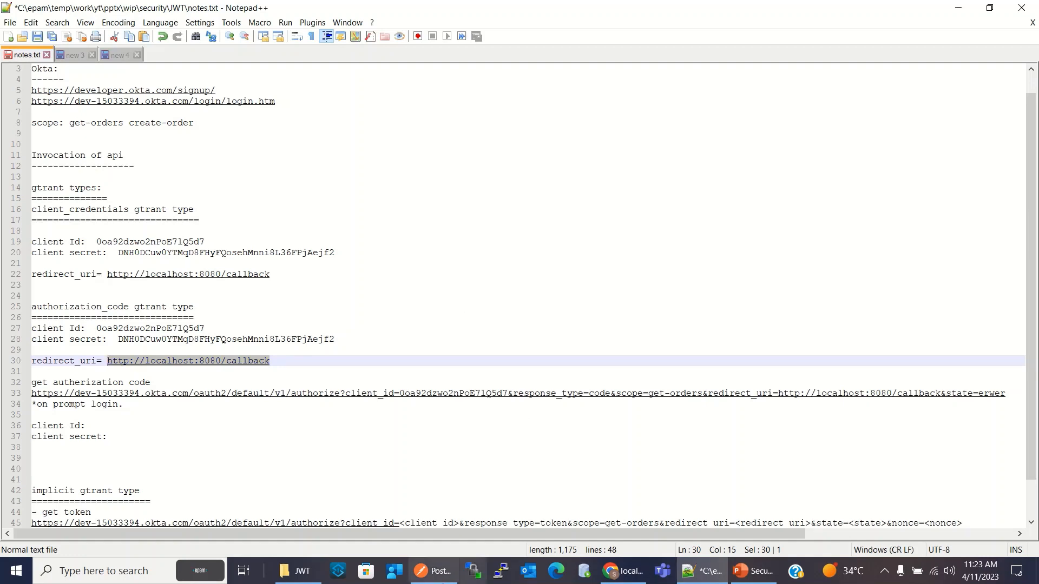
mouse_move(418, 582)
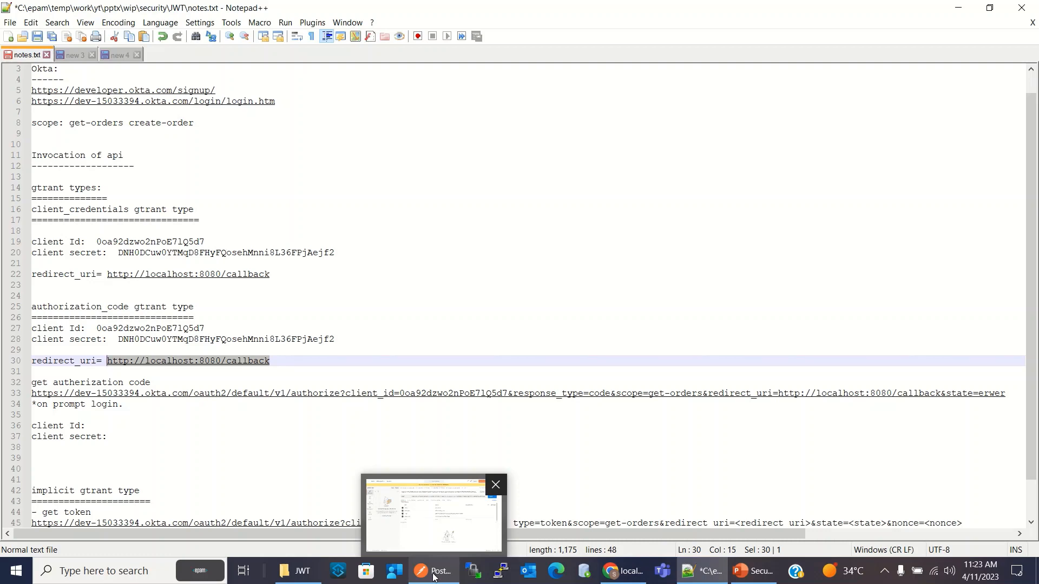
left_click(433, 577)
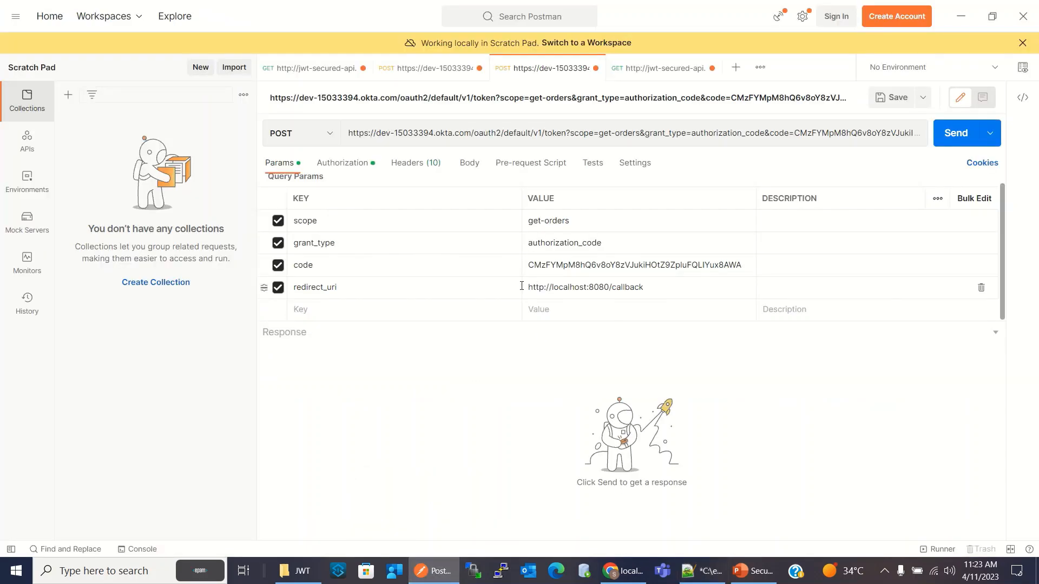
double_click(550, 289)
left_click(650, 287)
left_click_drag(649, 288, 521, 283)
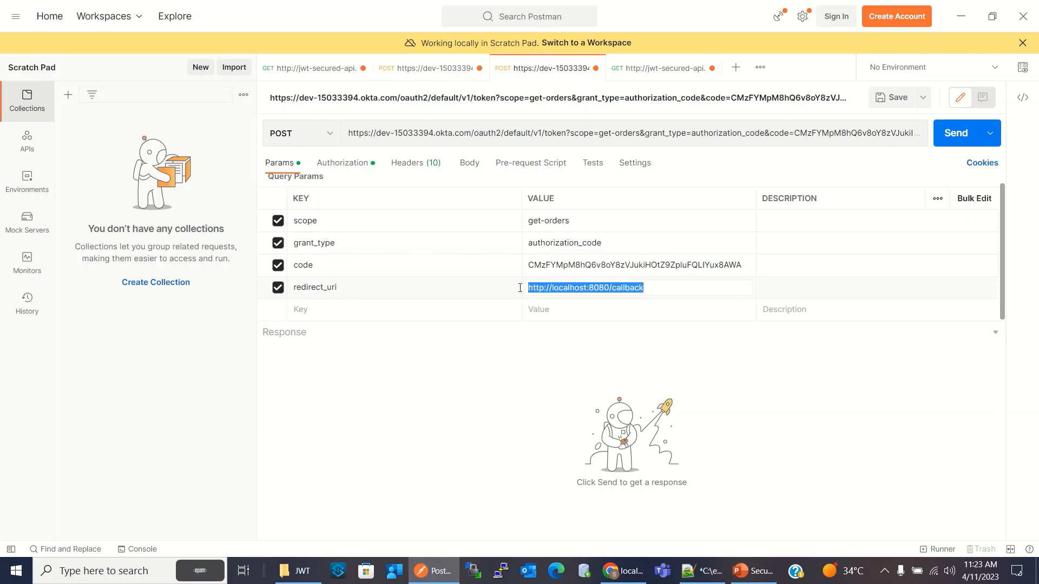
key("ctrl+v")
left_click(473, 371)
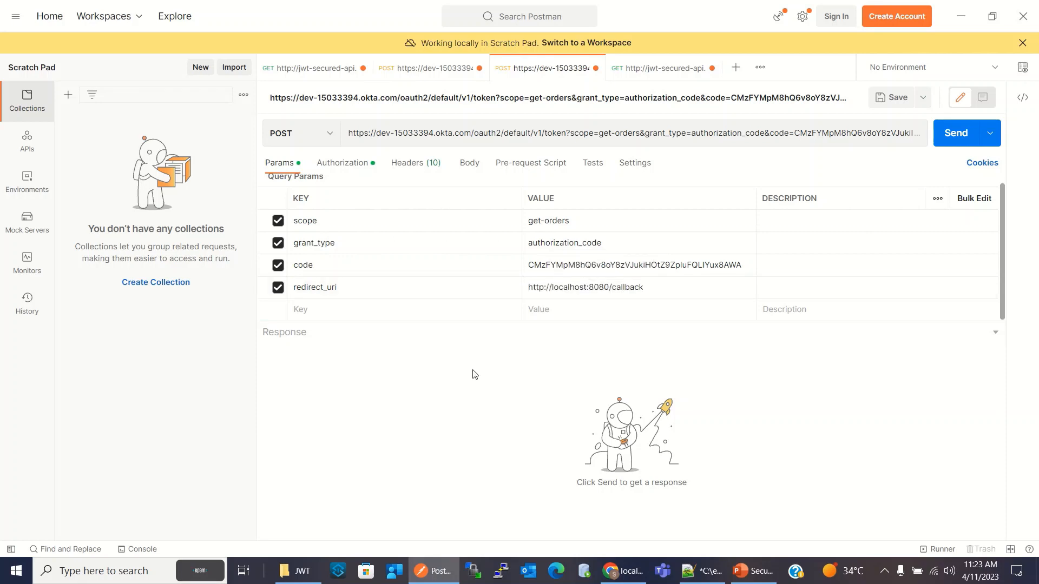
Choose Basic Auth as the token request's authorization type and clear the existing username and password
left_click(352, 163)
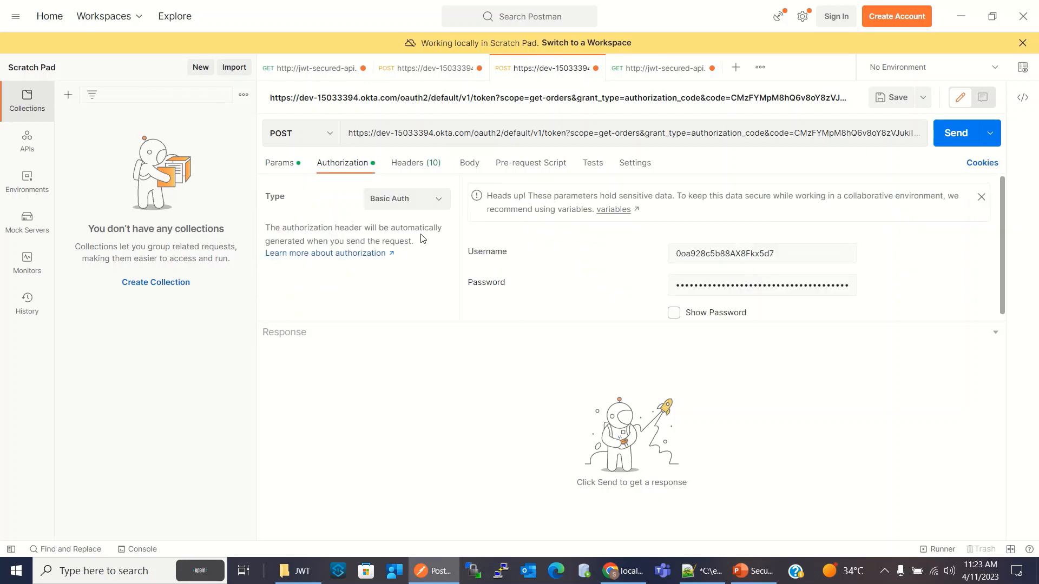
left_click(421, 202)
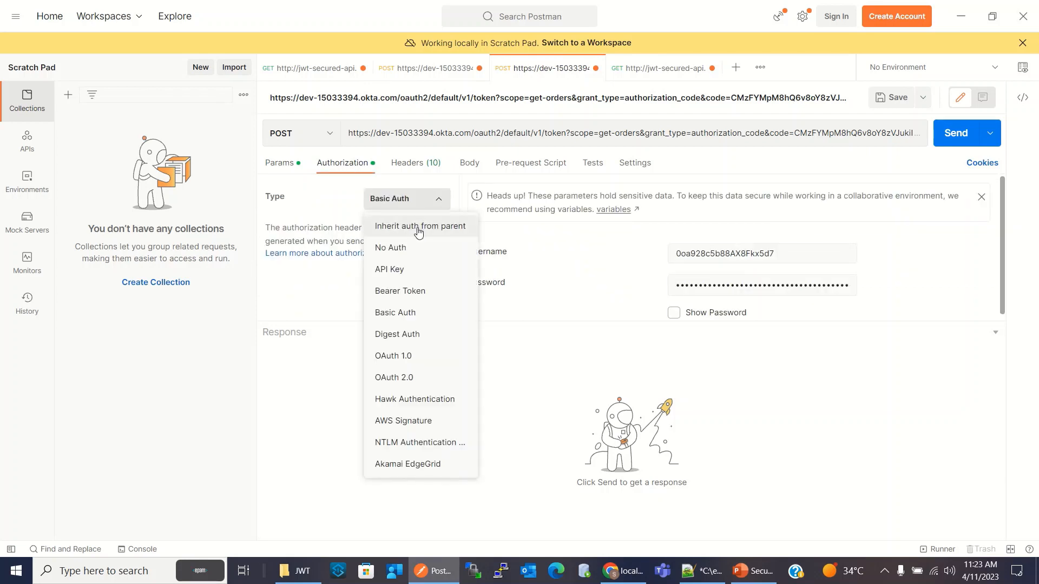
left_click(415, 314)
left_click(731, 252)
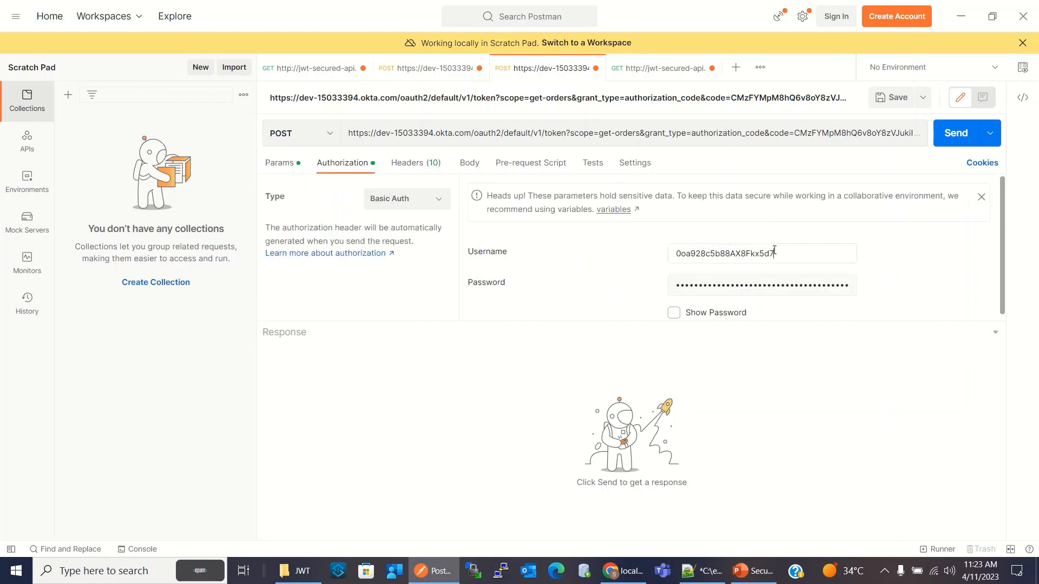
left_click_drag(775, 252, 627, 256)
key("BackSpace")
left_click(760, 285)
key("ctrl+a")
key("BackSpace")
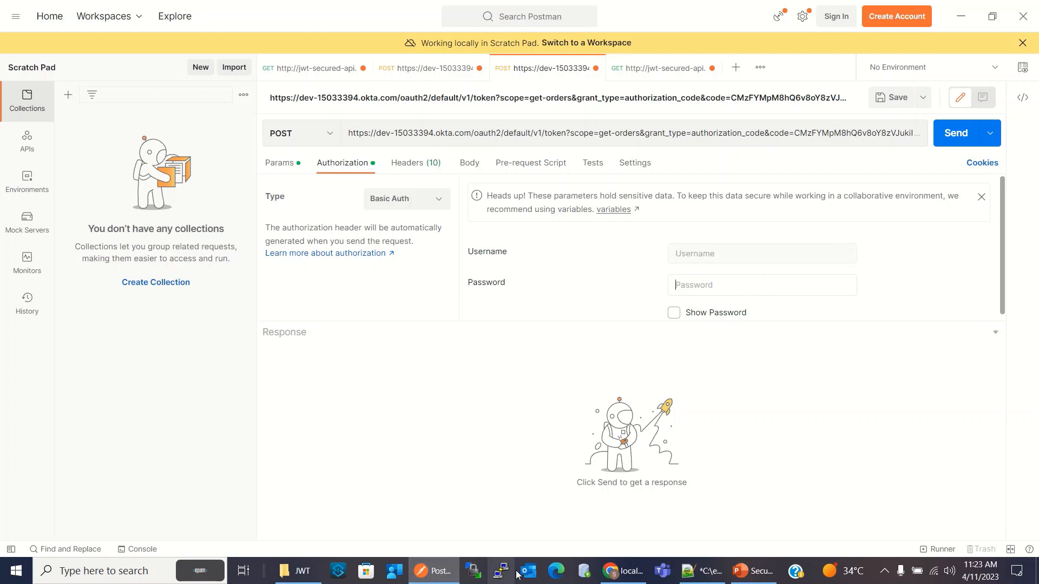
Copy the client ID from the authorization_code section of notes.txt and enter it as the Basic Auth username in Postman
left_click(623, 576)
left_click(703, 571)
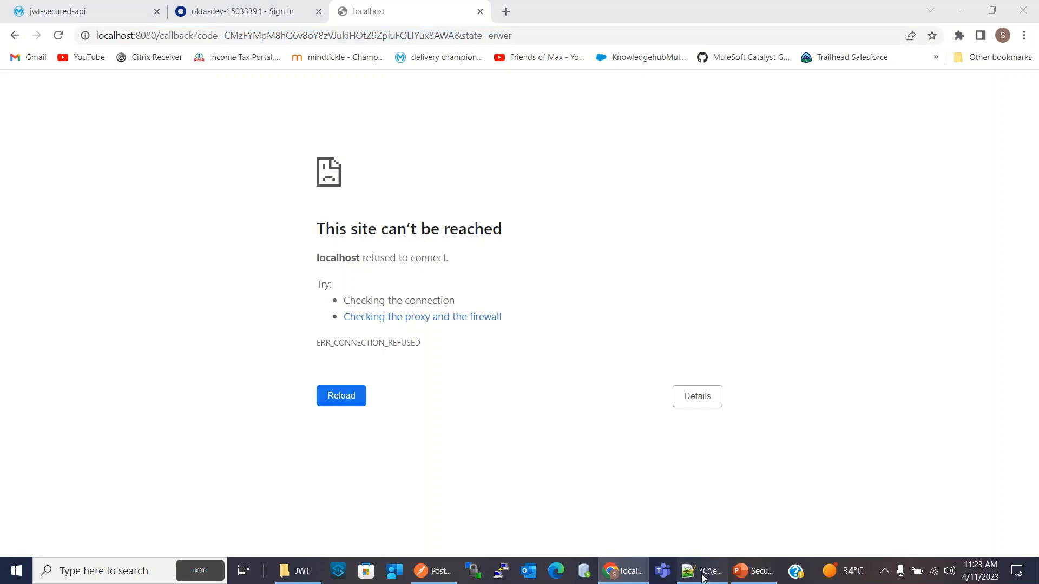
left_click_drag(216, 328, 97, 327)
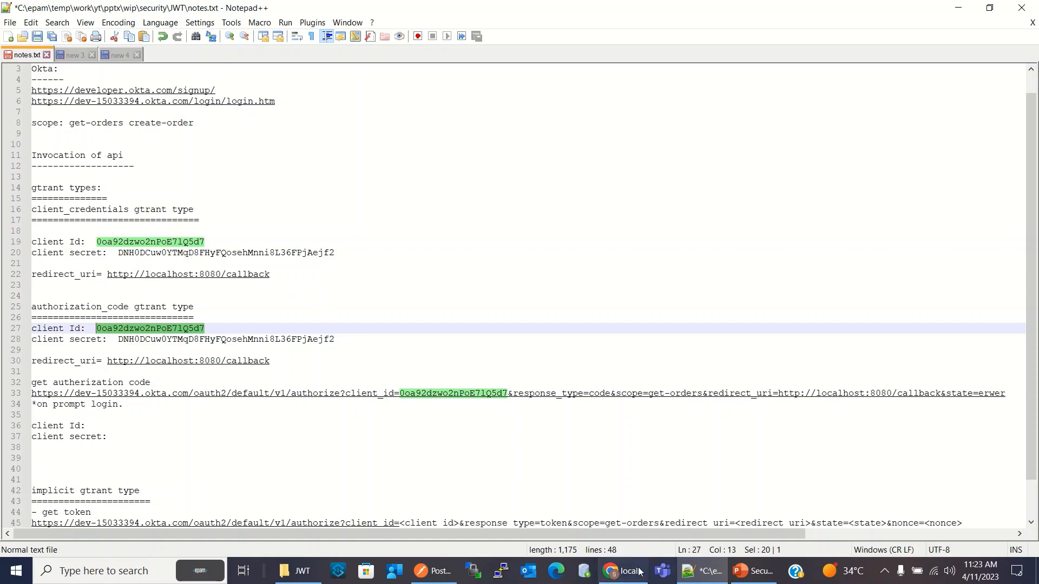
left_click(450, 579)
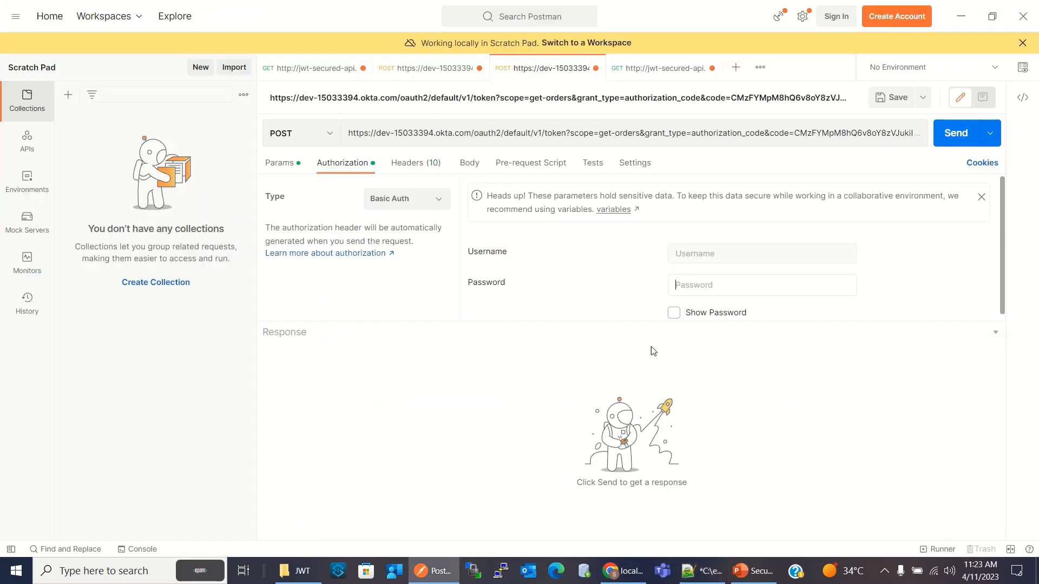
left_click(707, 254)
key("ctrl+v")
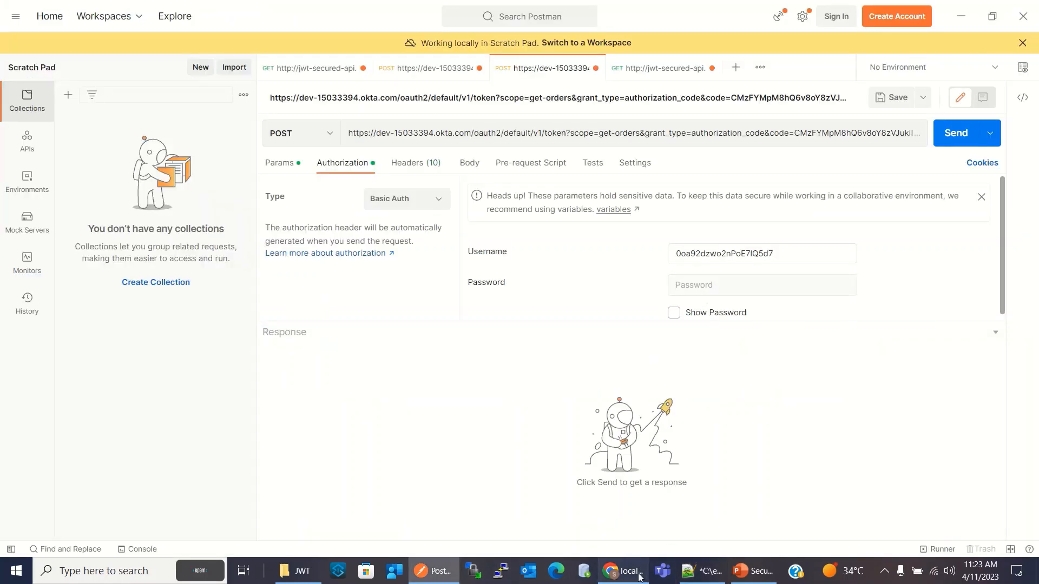
Copy the client secret from the authorization_code section of notes.txt and enter it as the Basic Auth password in Postman
left_click(702, 571)
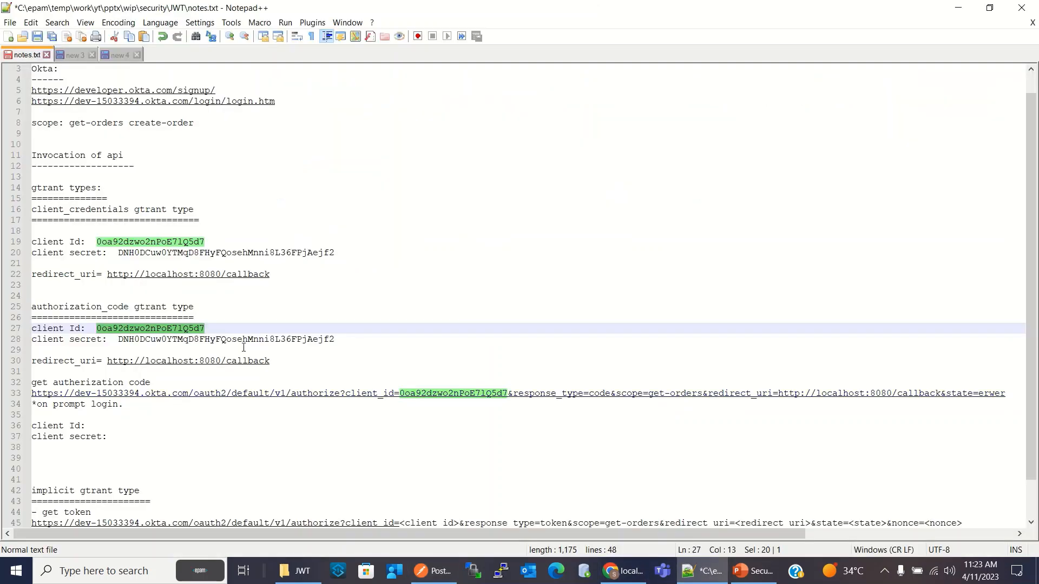
left_click_drag(122, 339, 335, 338)
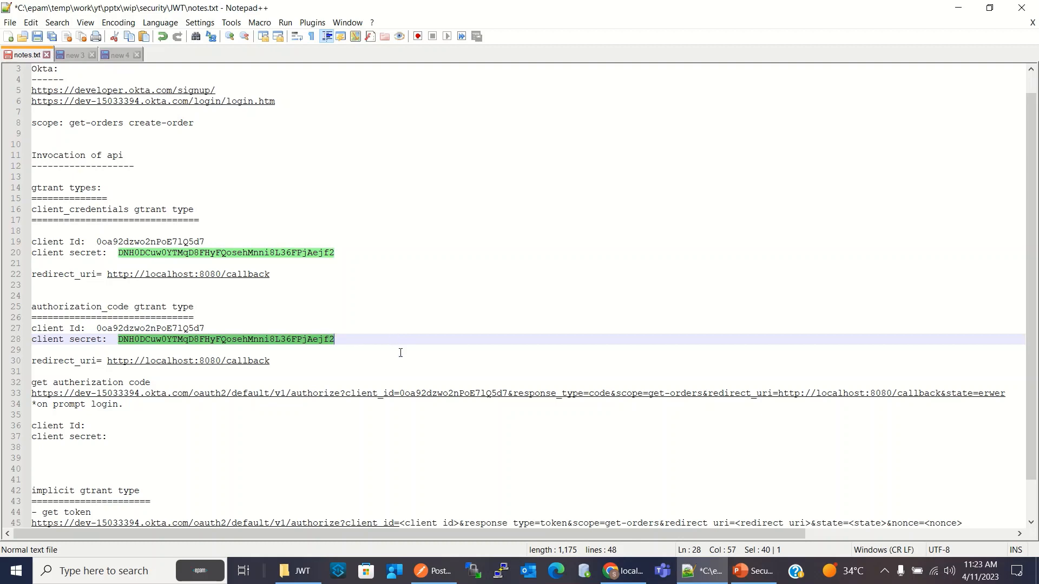
left_click(433, 571)
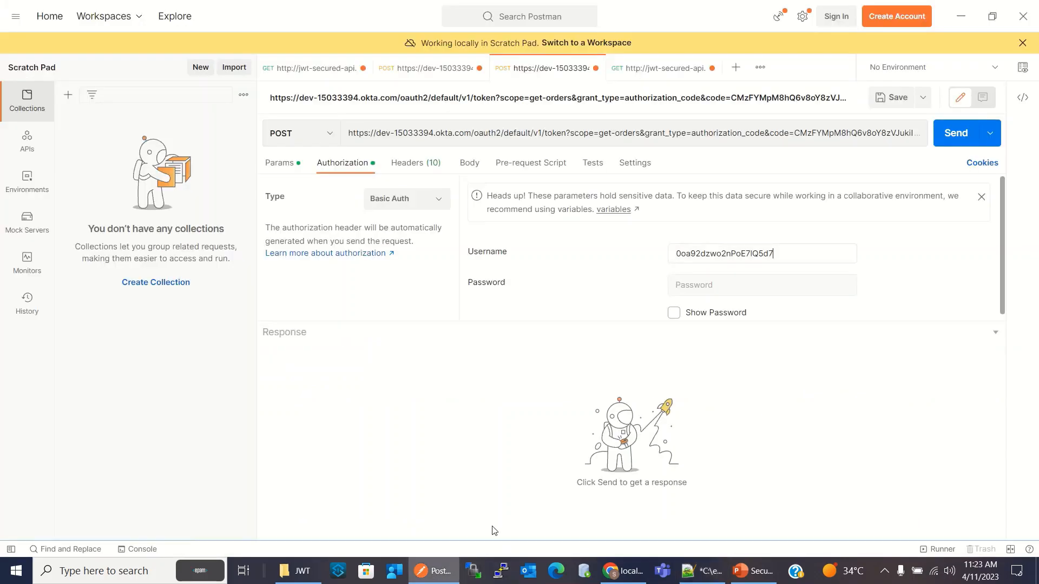
left_click(714, 284)
key("ctrl+v")
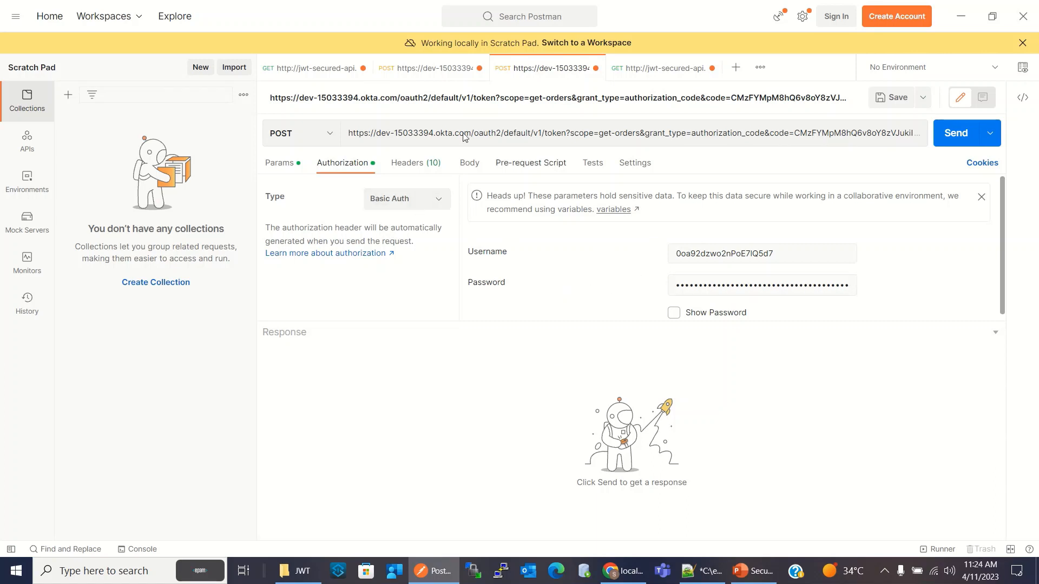
Compare the parameters and authorization of the client_credentials token request with those of the authorization_code request
left_click(411, 73)
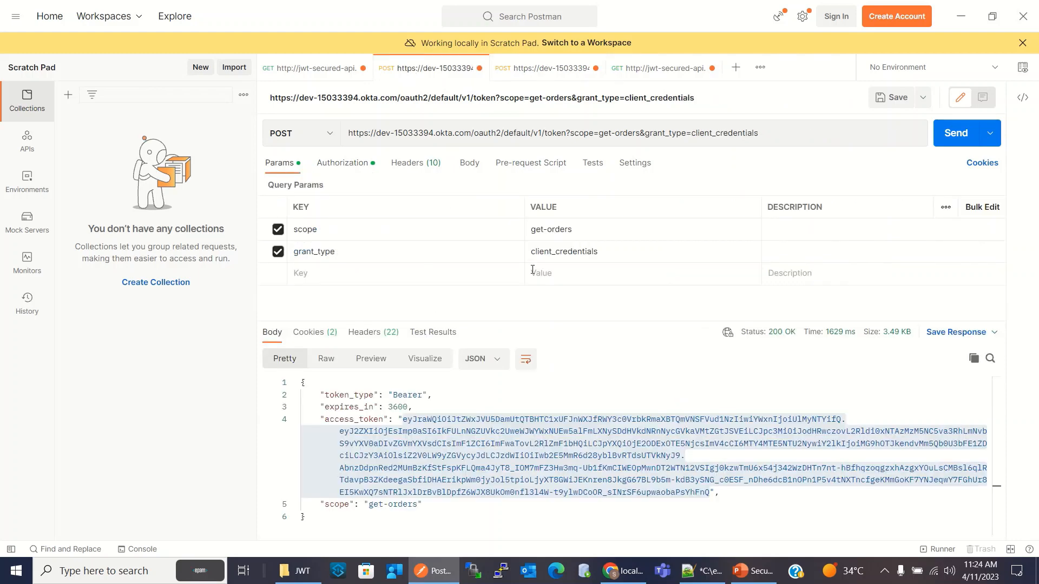
left_click(345, 167)
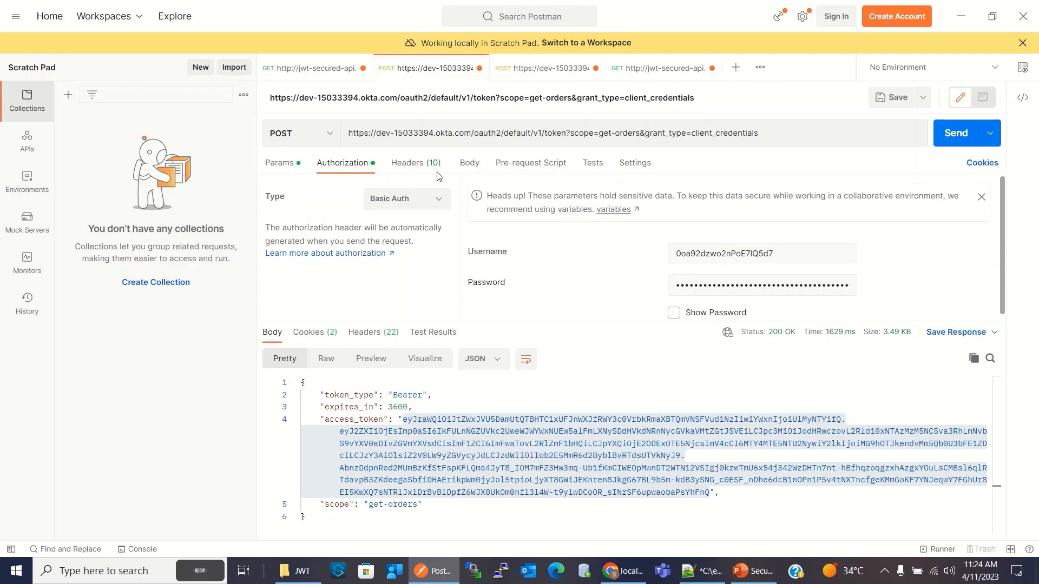
left_click(528, 70)
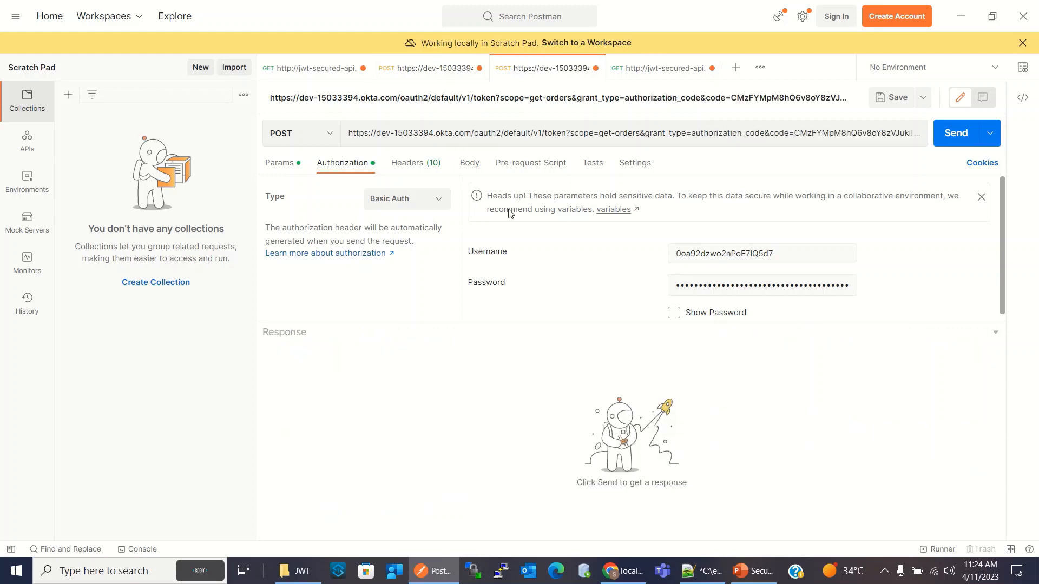
left_click(279, 169)
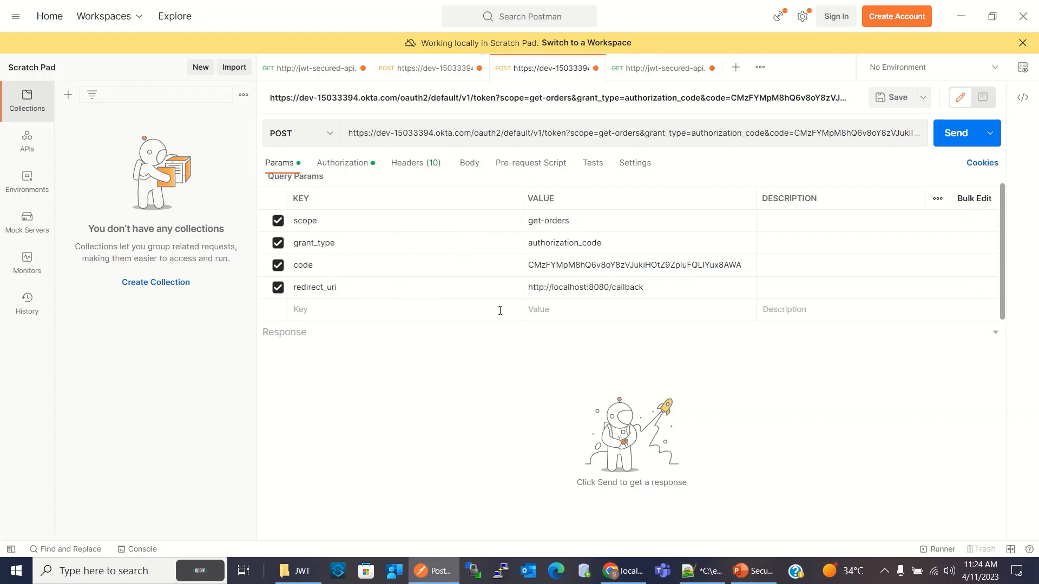
Check the authorization_code token request's parameters, headers and authorization against the client_credentials request, and send it to Okta
left_click(395, 68)
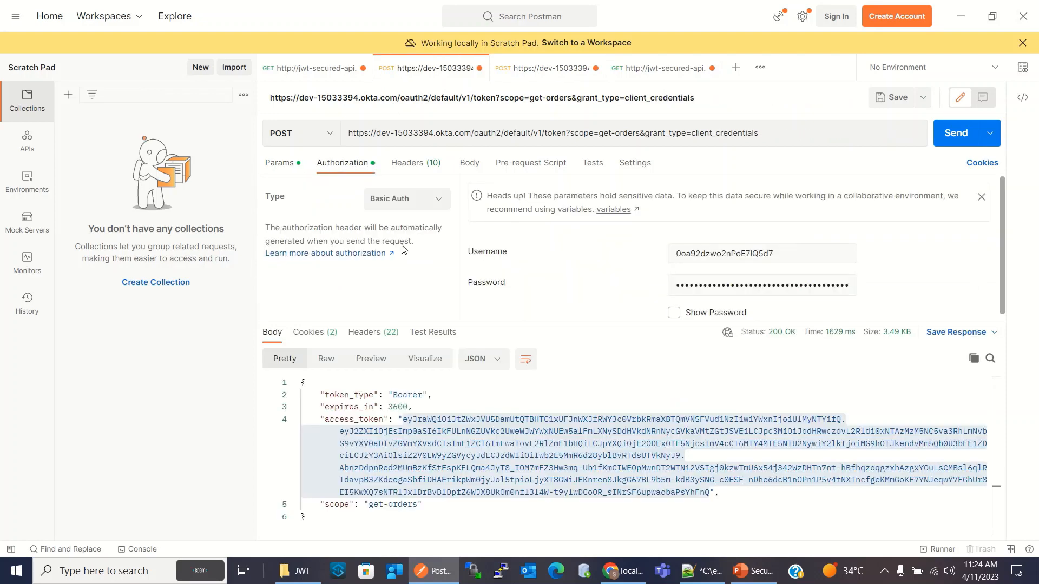
left_click(278, 167)
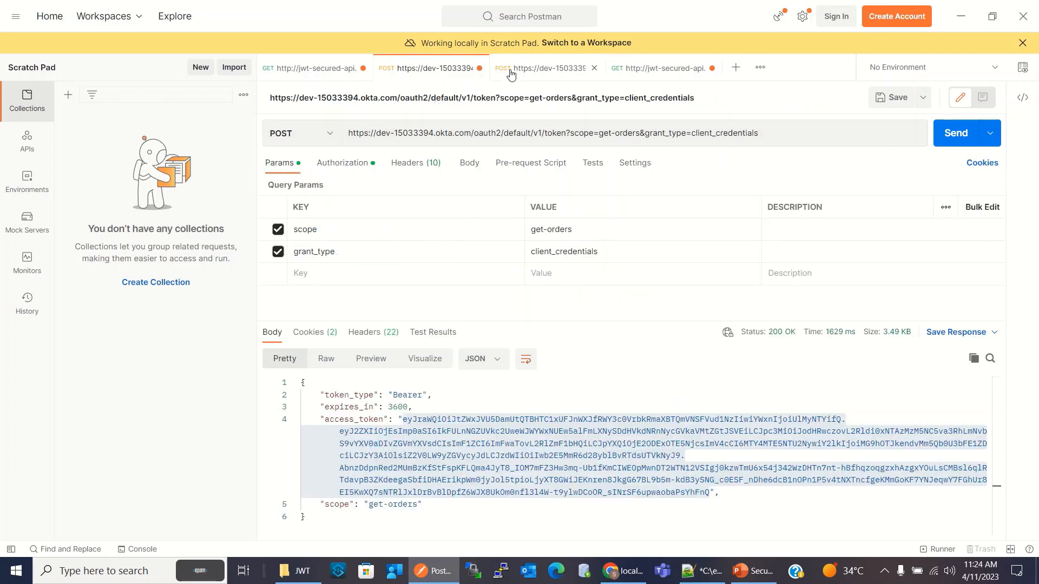
left_click(528, 76)
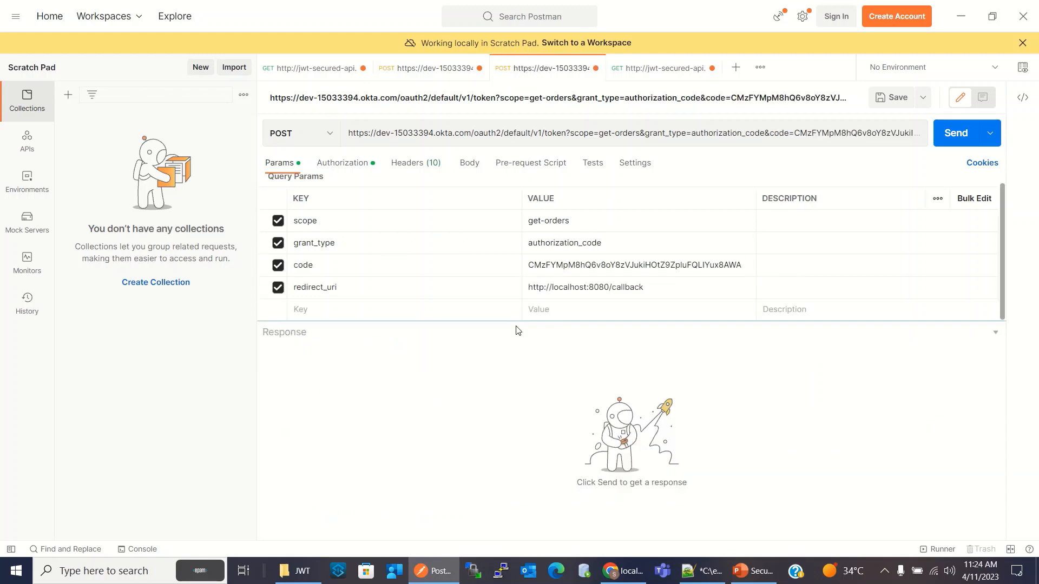
left_click(414, 163)
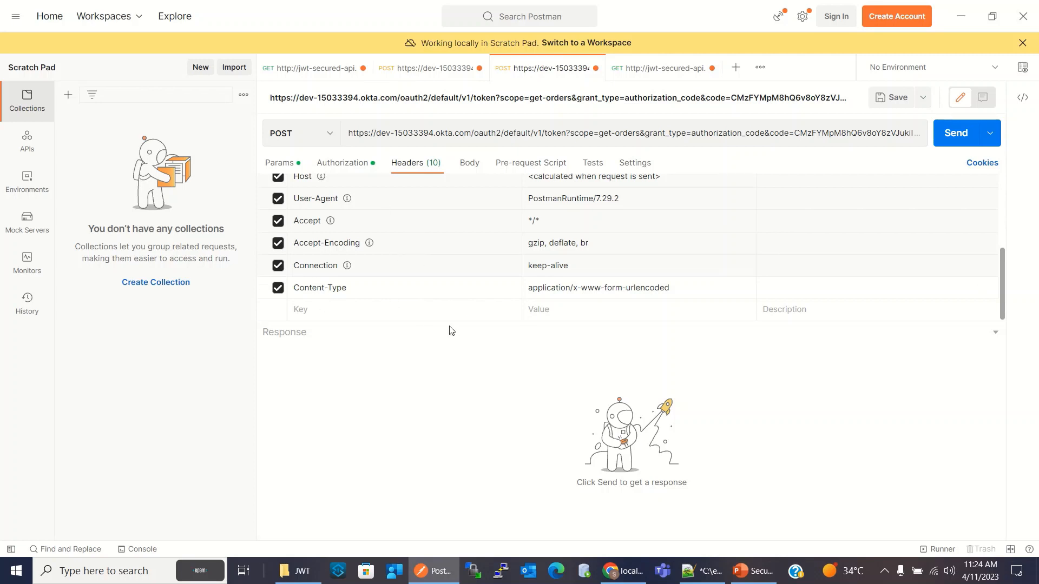
left_click(343, 164)
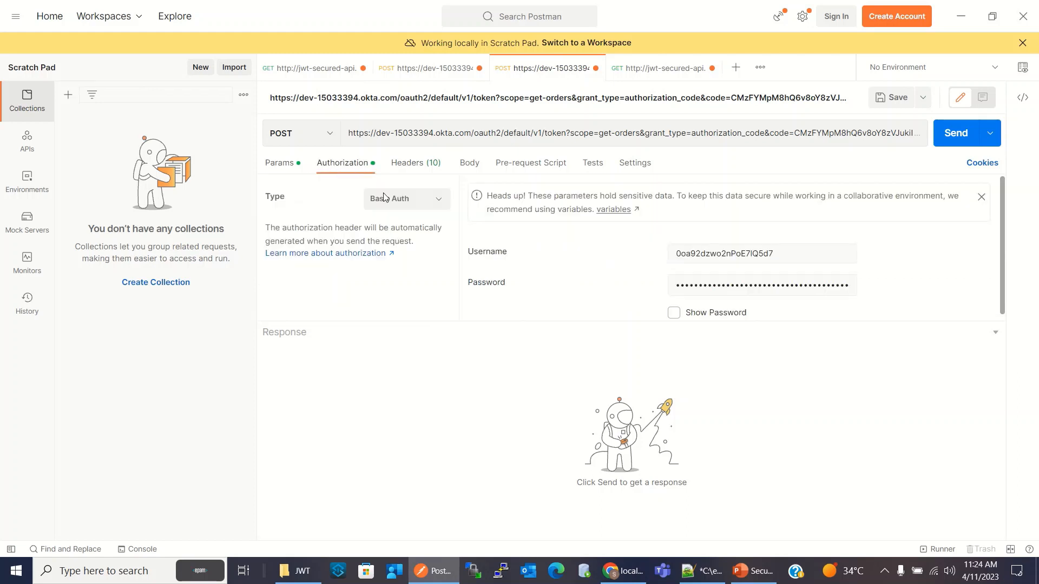
left_click(285, 163)
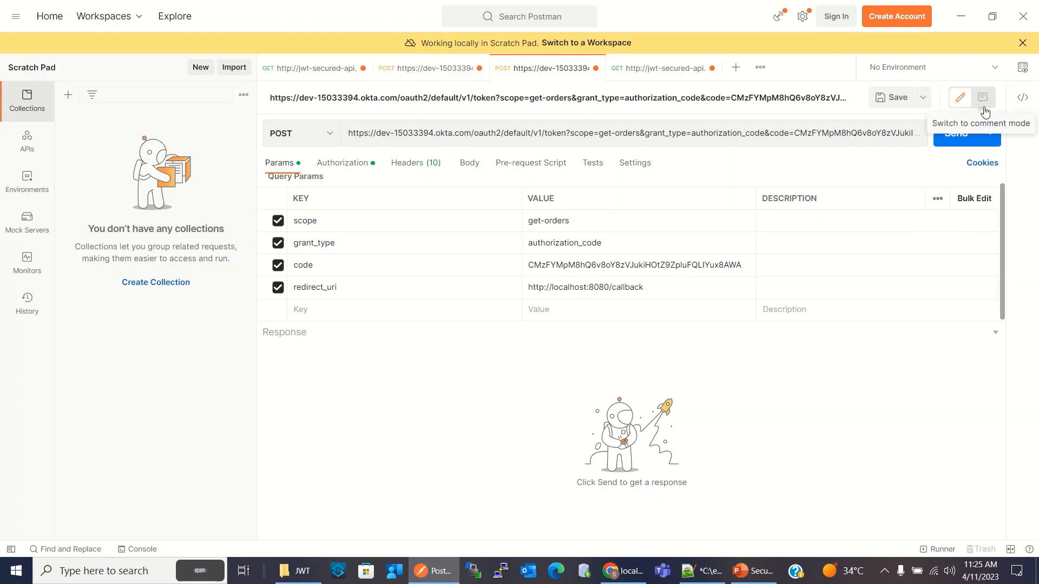
left_click(955, 133)
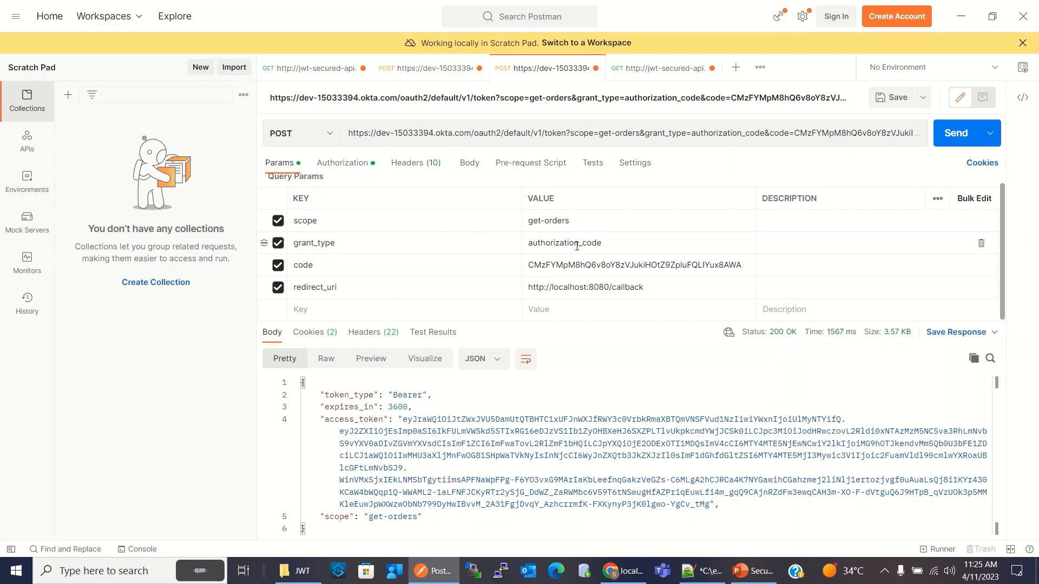
Copy the newly issued access token into the GET orders request as its Bearer Token and send the request
left_click(403, 419)
left_click_drag(403, 419, 711, 505)
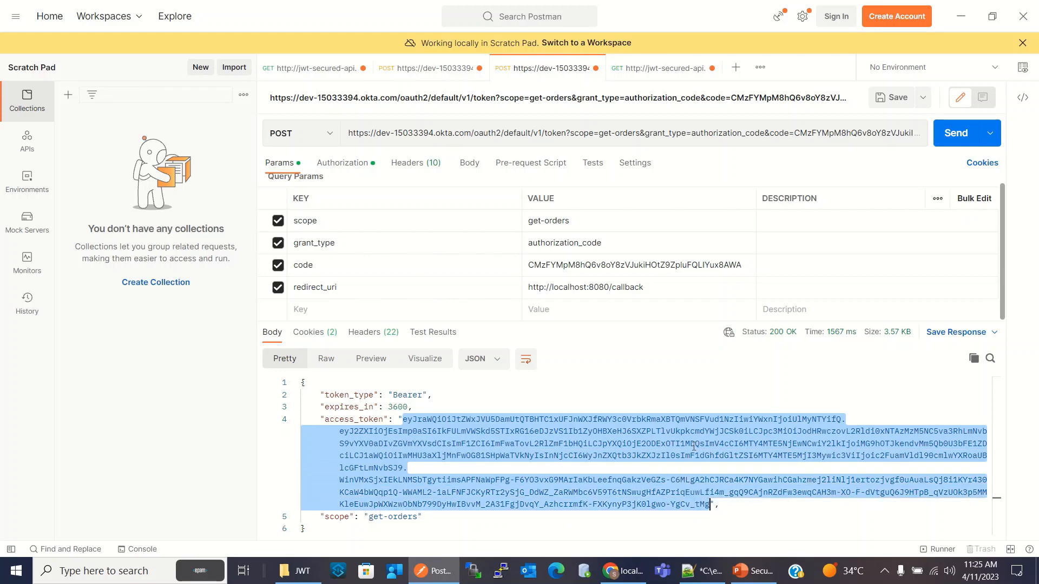
left_click(328, 69)
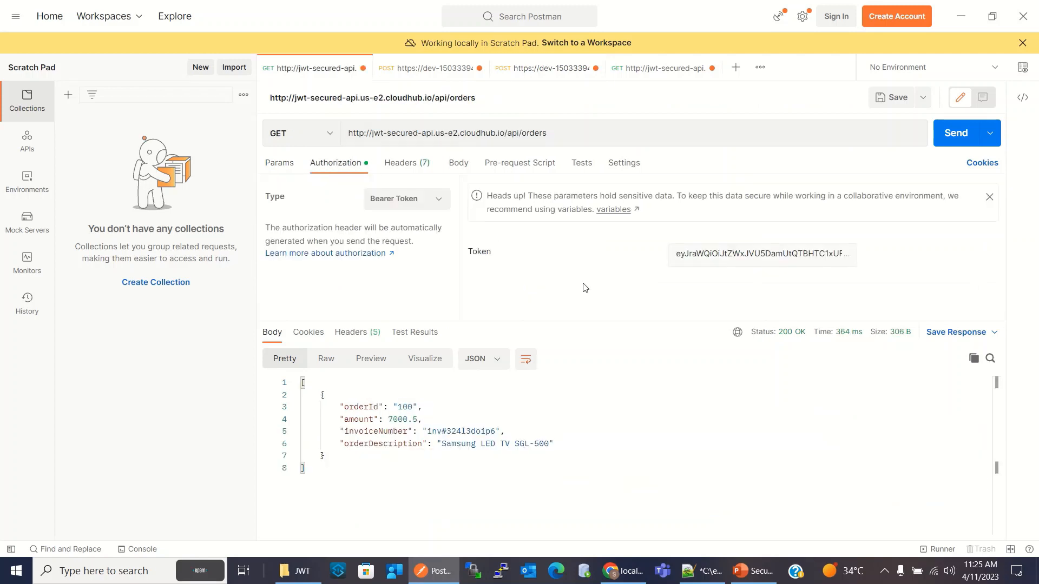
left_click(438, 203)
left_click(414, 295)
triple_click(689, 257)
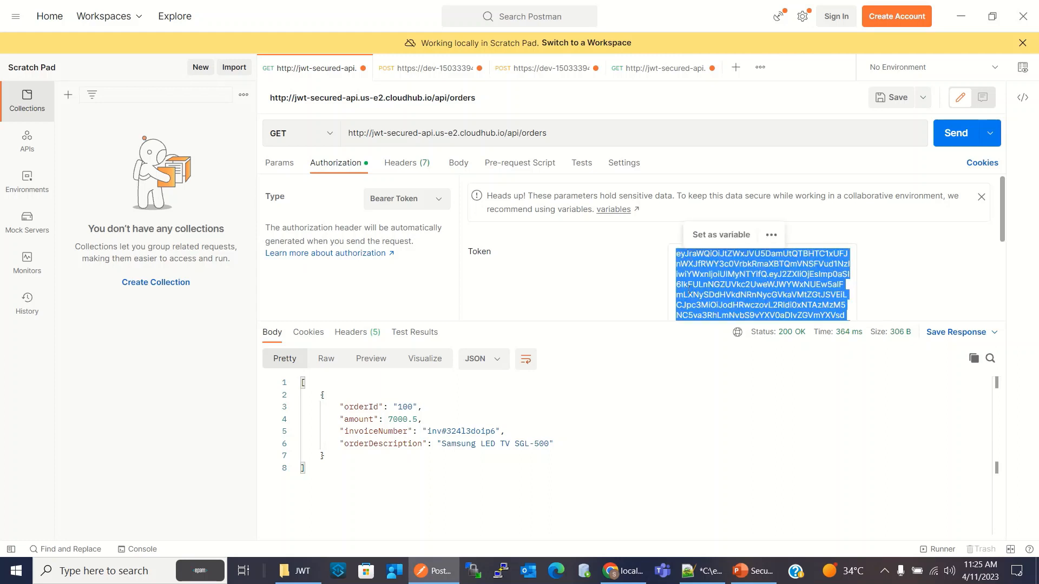
key("BackSpace")
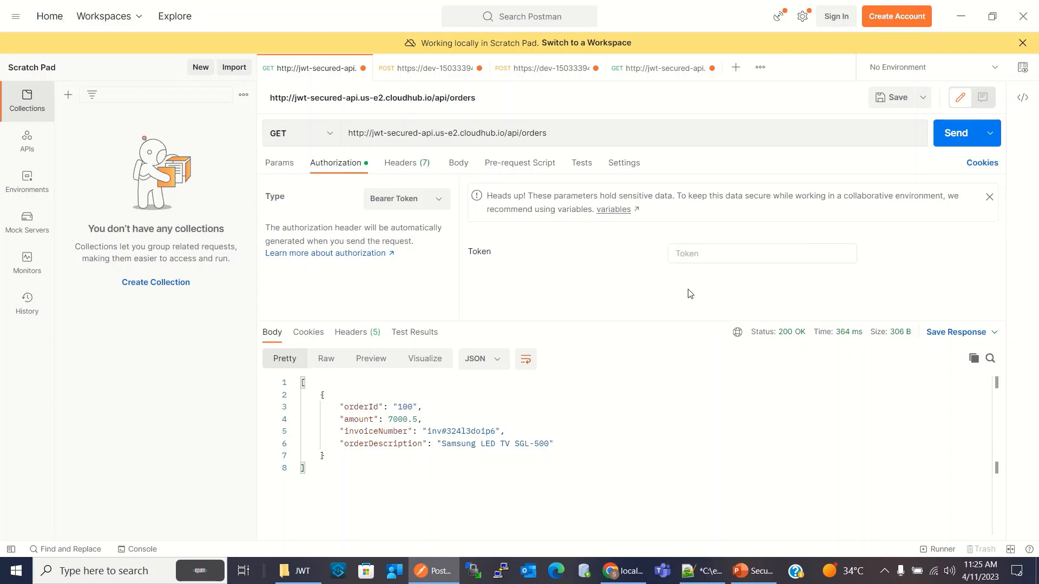
key("ctrl+v")
left_click(971, 135)
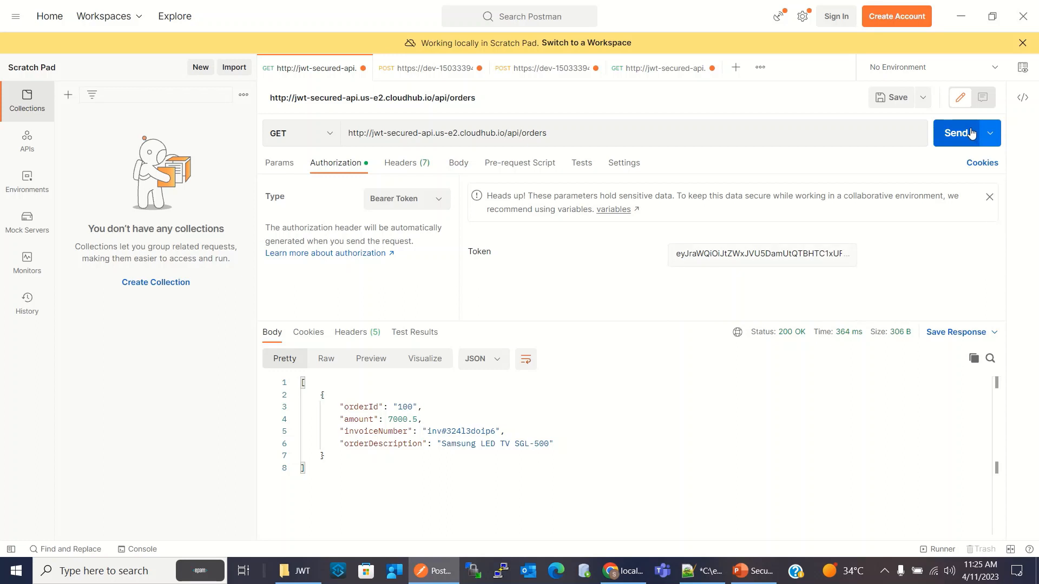
left_click(972, 134)
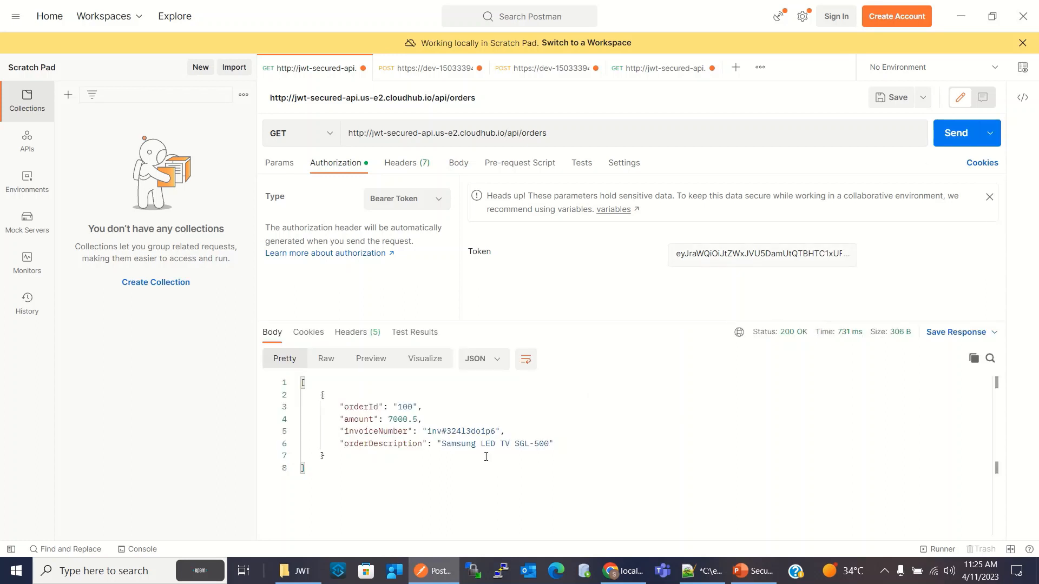
Insert stray characters into the orders request's bearer token and send the request to test an invalid token
left_click(766, 252)
type("sdfds")
left_click(971, 135)
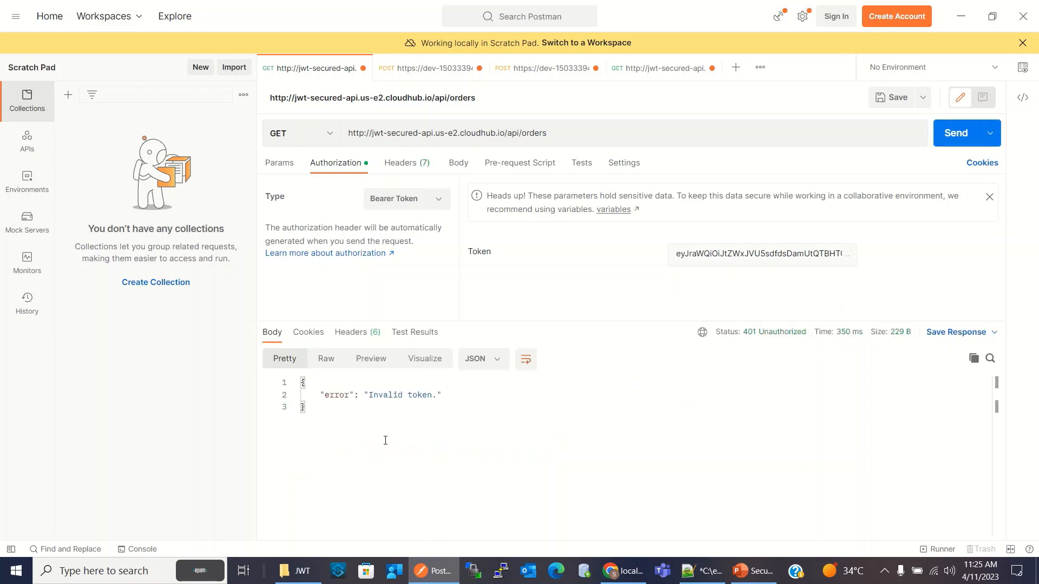
Replace the corrupted bearer token with the copied valid access token and resend the orders request
double_click(720, 254)
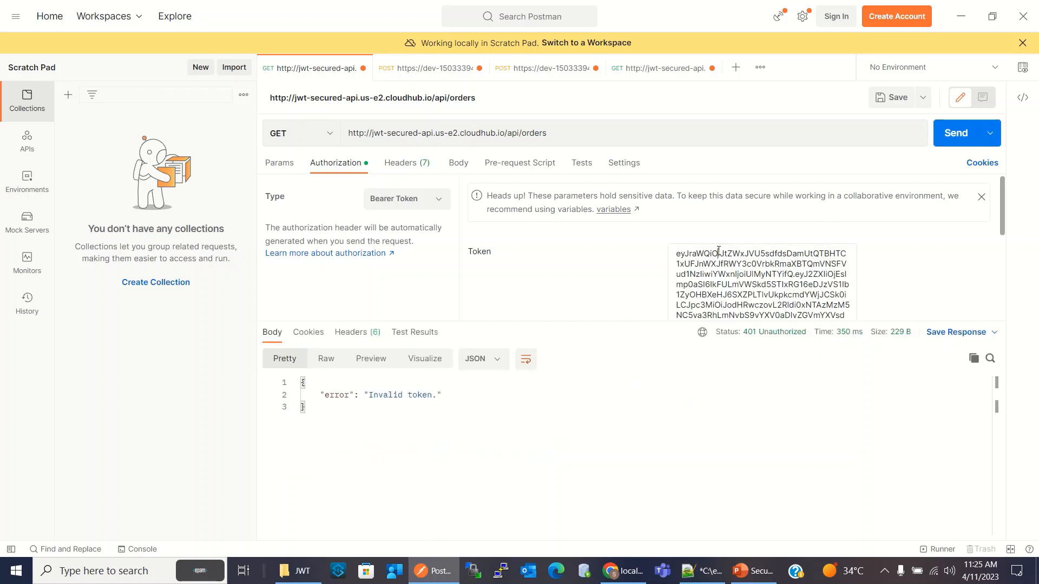
double_click(722, 255)
left_click(760, 285)
key("ctrl+a")
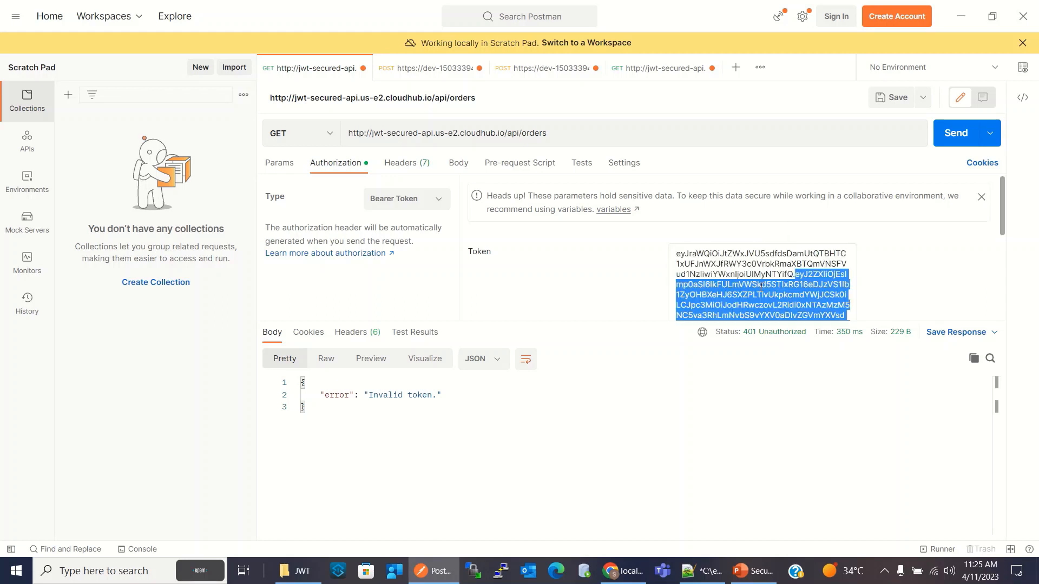
key("ctrl+v")
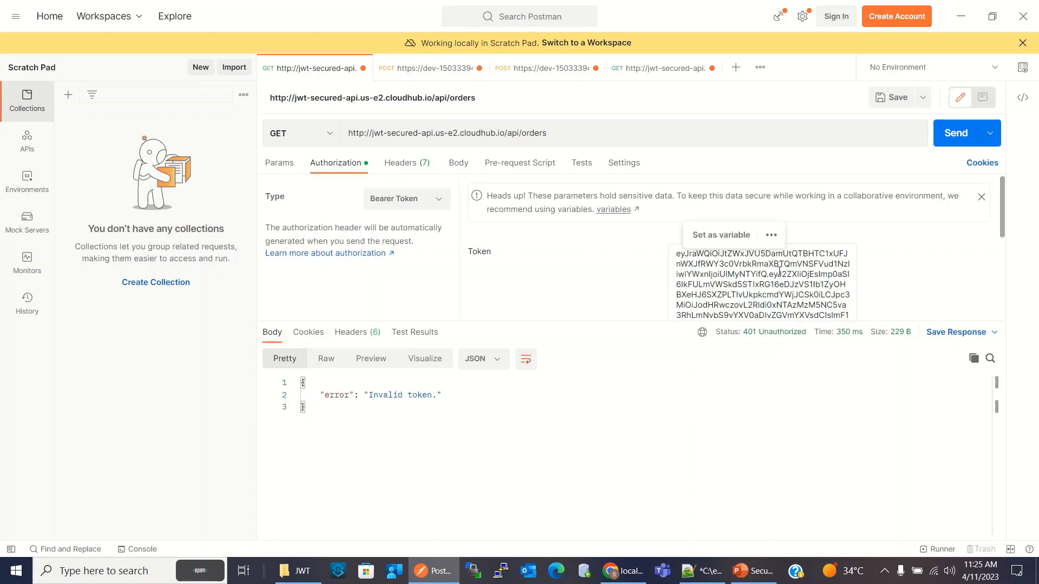
left_click(956, 133)
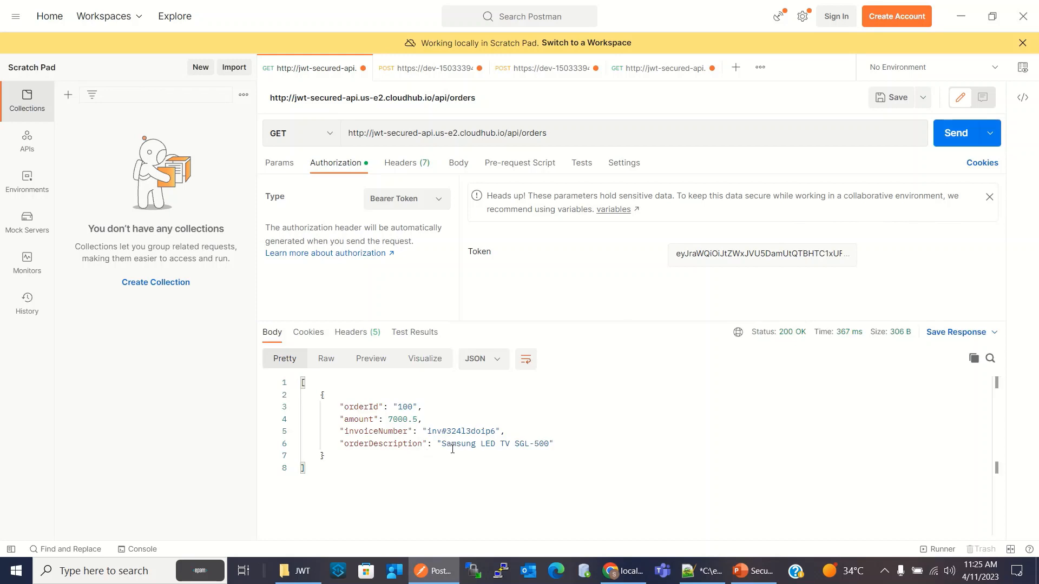
Set the orders request's authorization type to No Auth and send it to test a call without a token
left_click(439, 199)
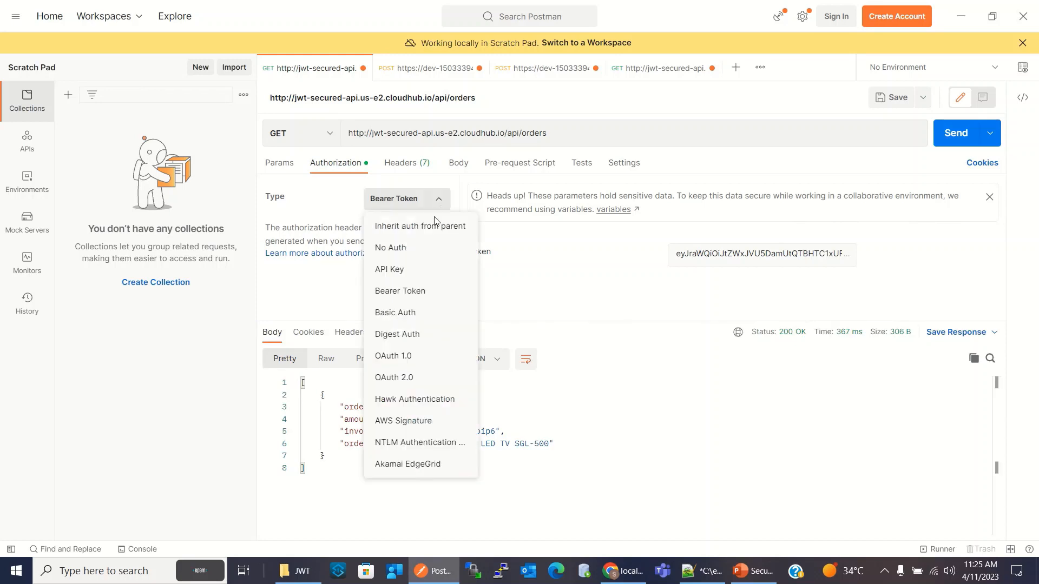
left_click(412, 254)
left_click(956, 133)
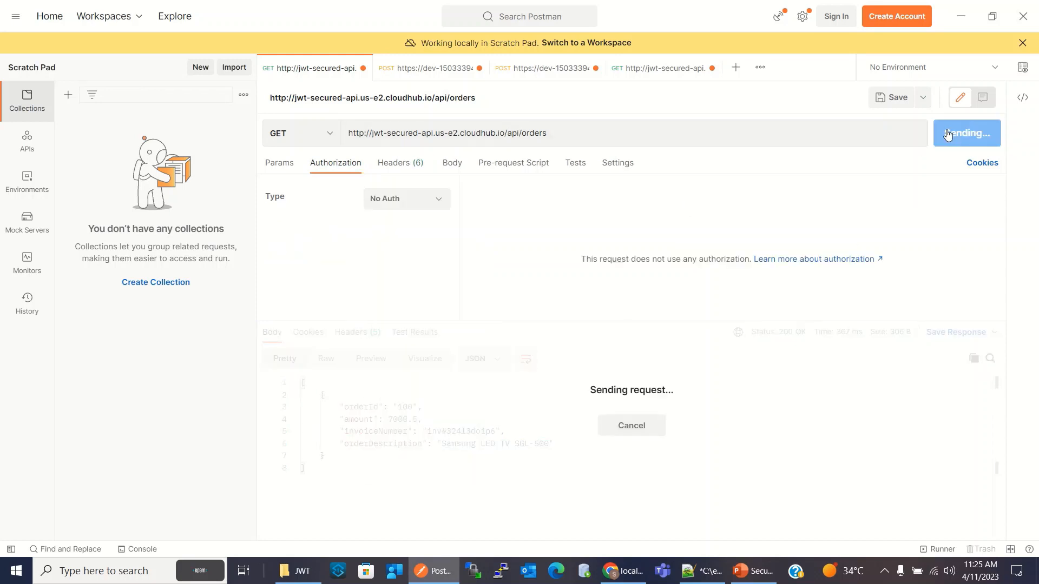
left_click(444, 436)
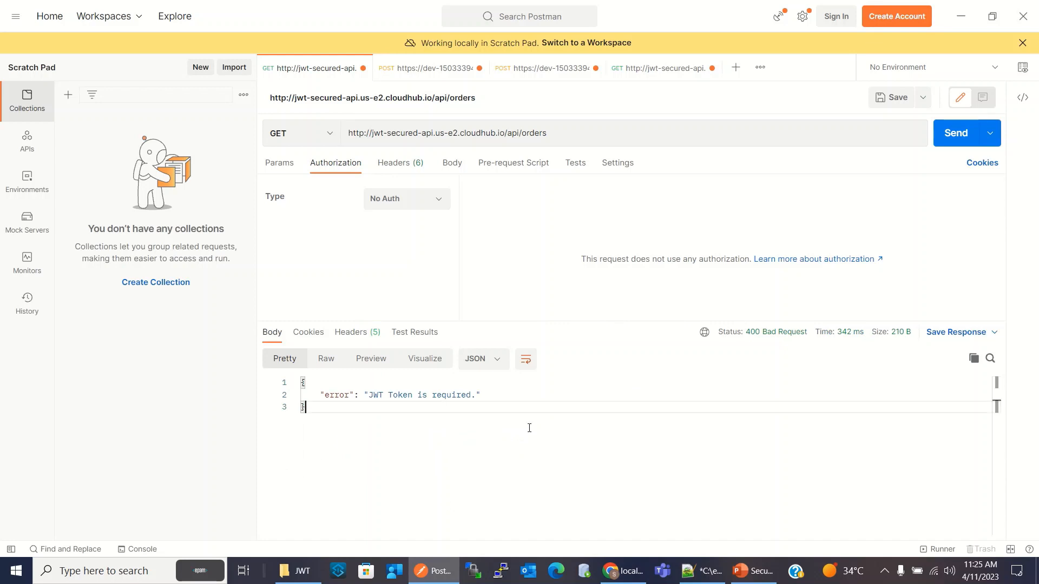
Set the orders request's authorization back to Bearer Token, paste the valid access token, and resend the request
left_click(394, 197)
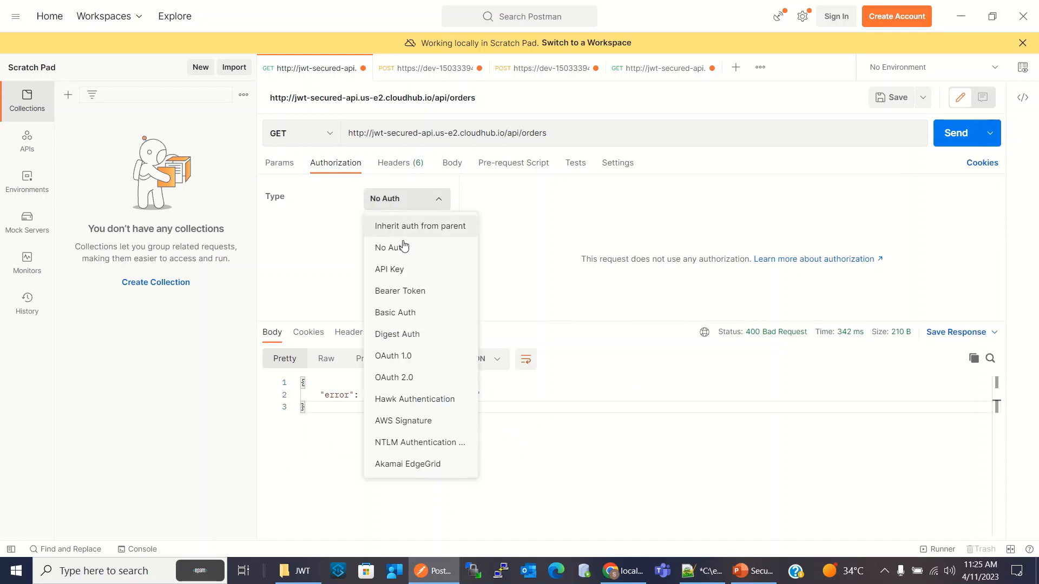
left_click(415, 297)
triple_click(730, 255)
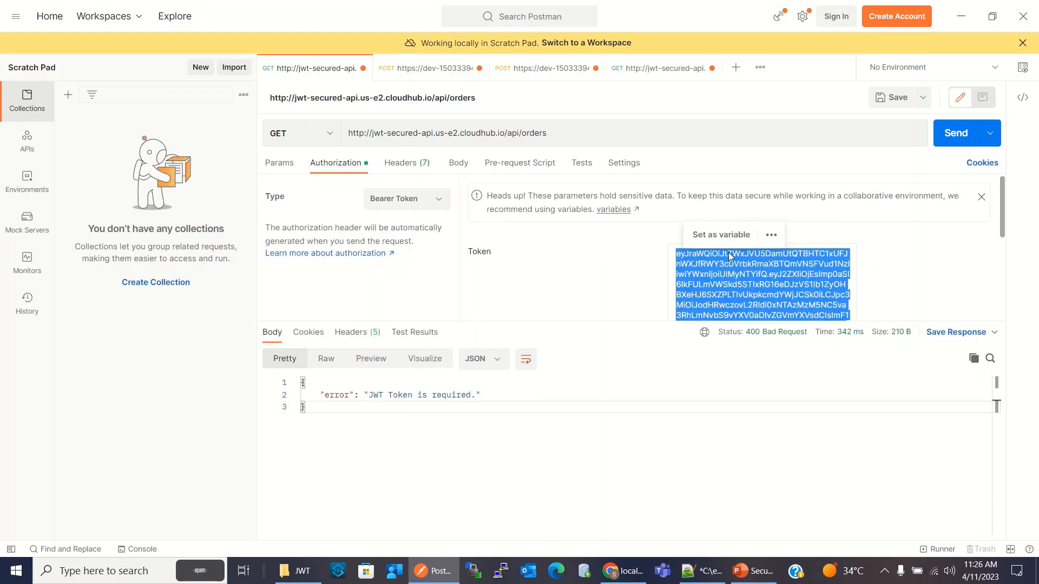
key("ctrl+v")
left_click(958, 140)
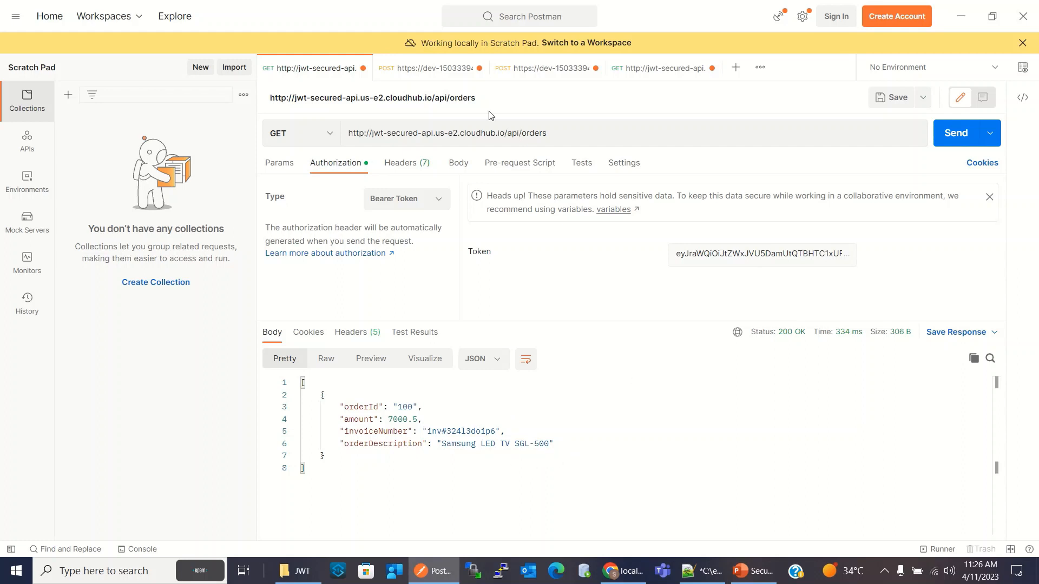
left_click(535, 68)
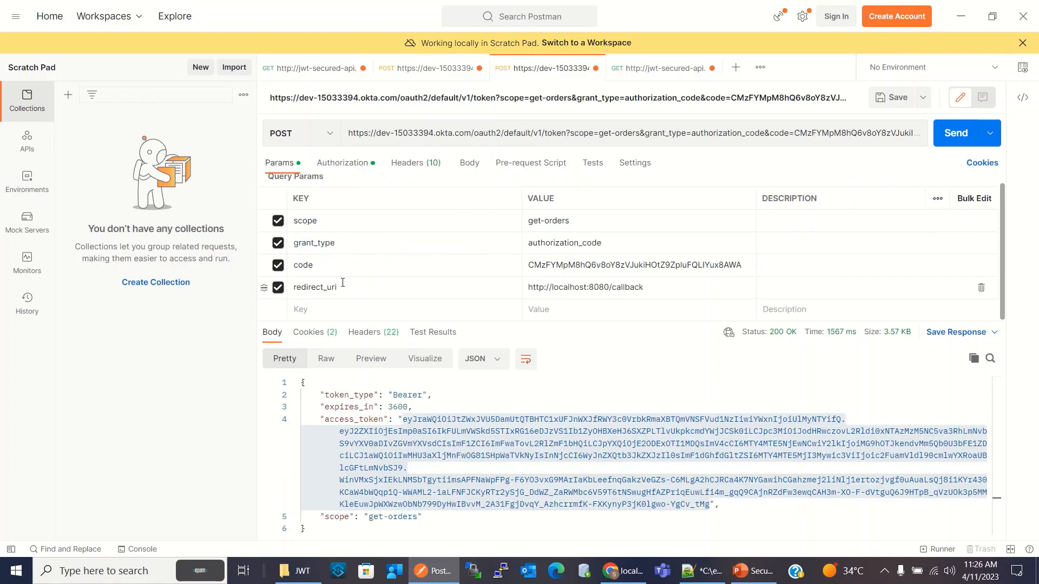
left_click(699, 577)
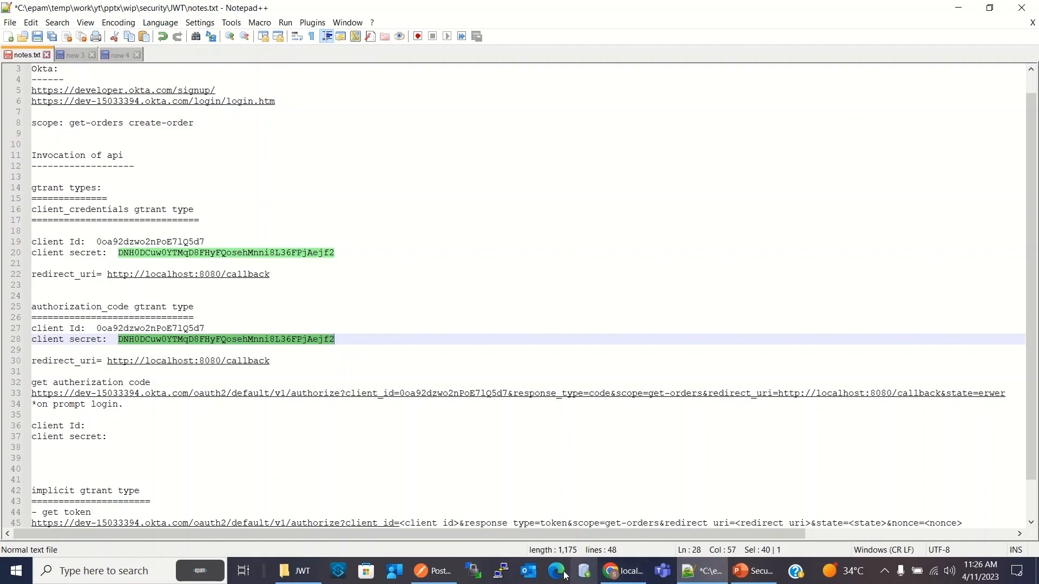
left_click(433, 571)
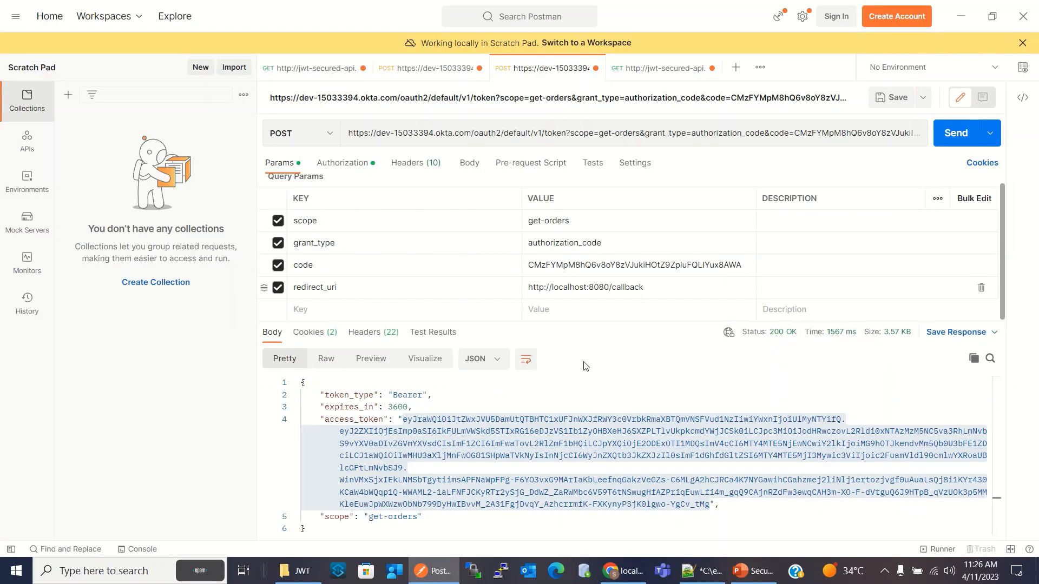
left_click(288, 64)
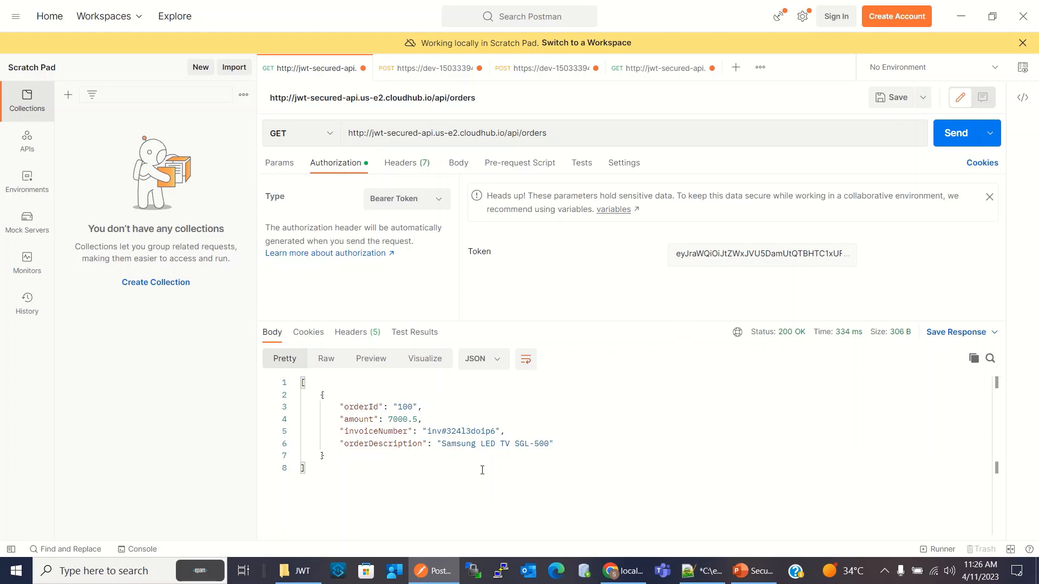
In notes.txt, copy the client ID, client secret and redirect_uri lines from the authorization_code section to under the implicit grant type heading
left_click(702, 571)
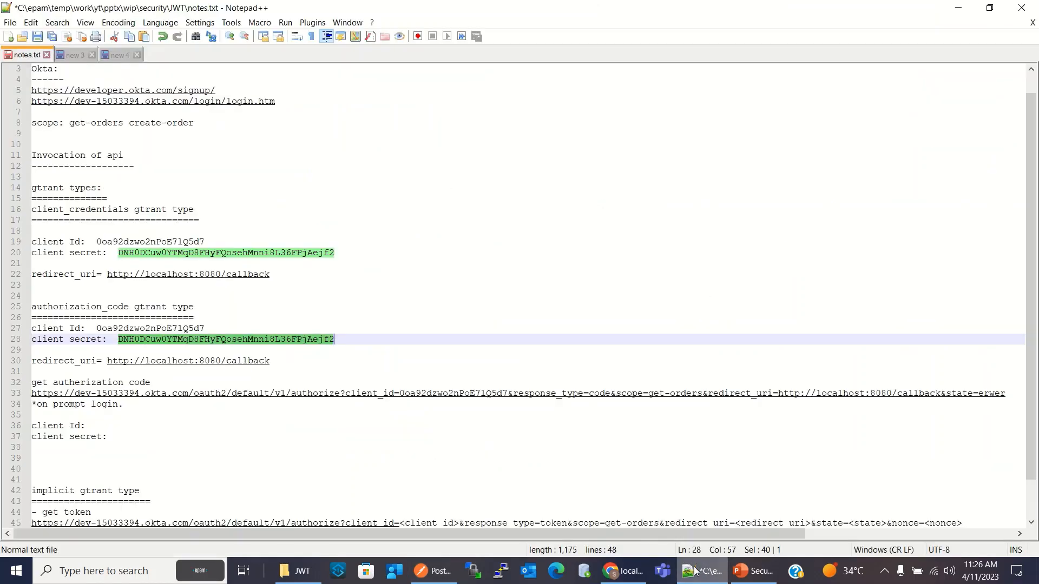
scroll(206, 438, "down", 2)
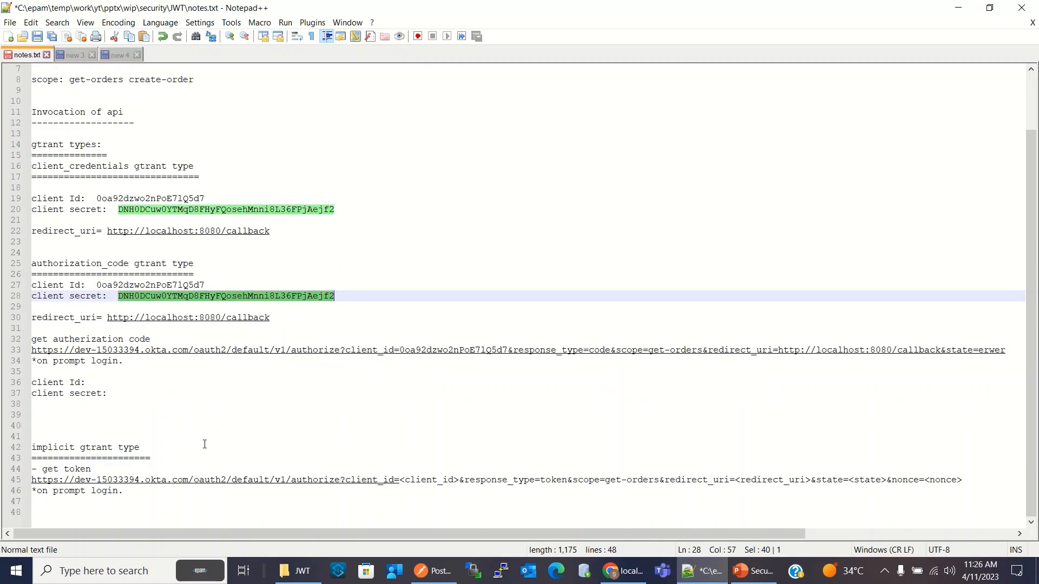
left_click(172, 452)
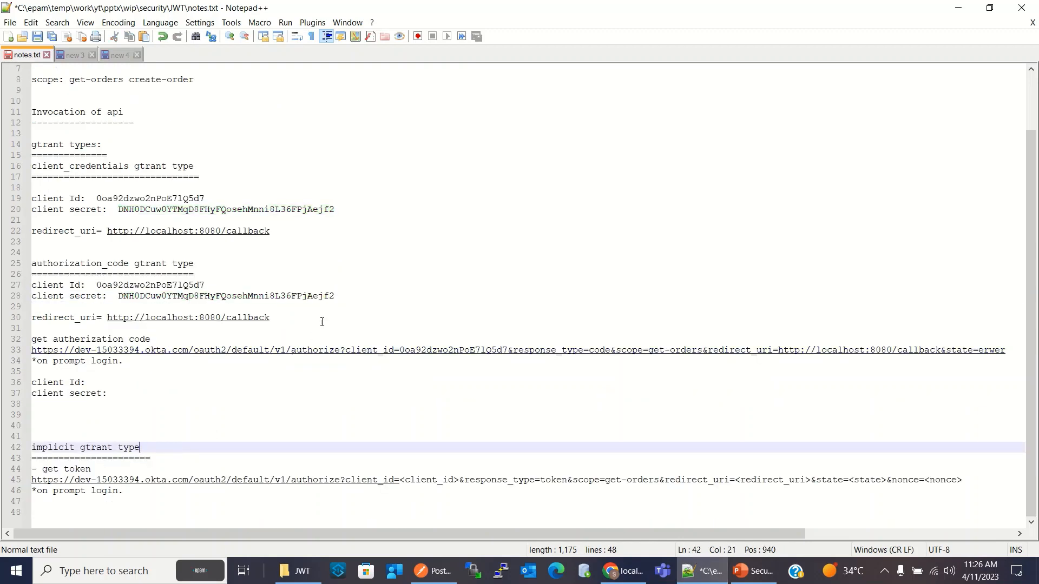
left_click_drag(287, 324, 21, 296)
key("ctrl+c")
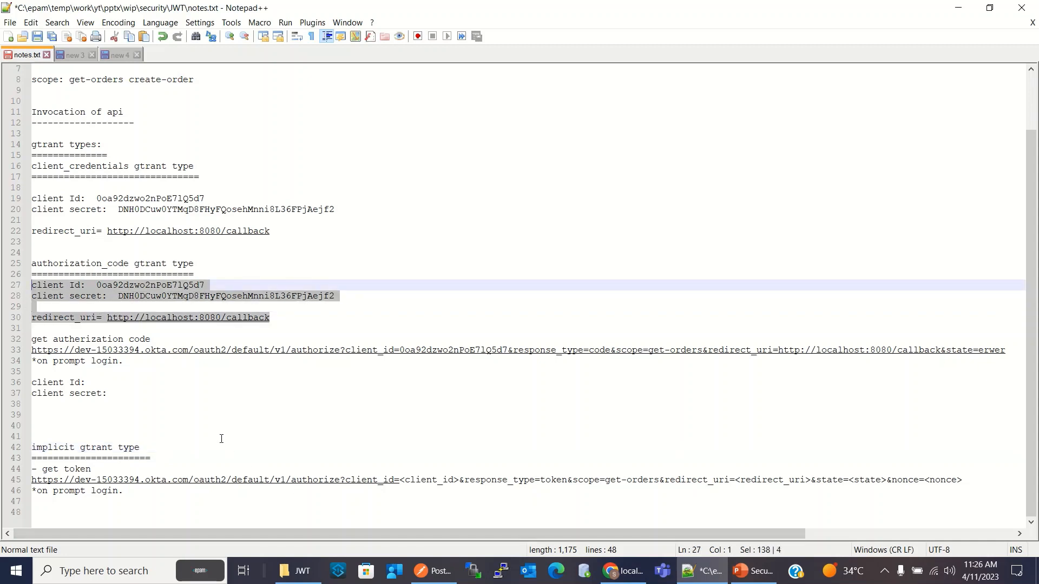
left_click(192, 462)
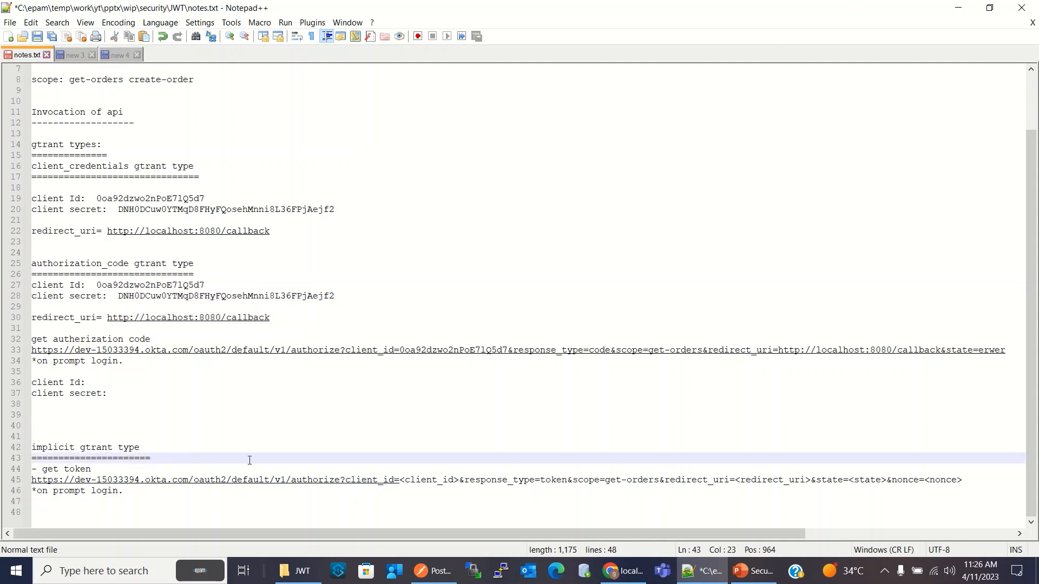
key("Return")
key("ctrl+v")
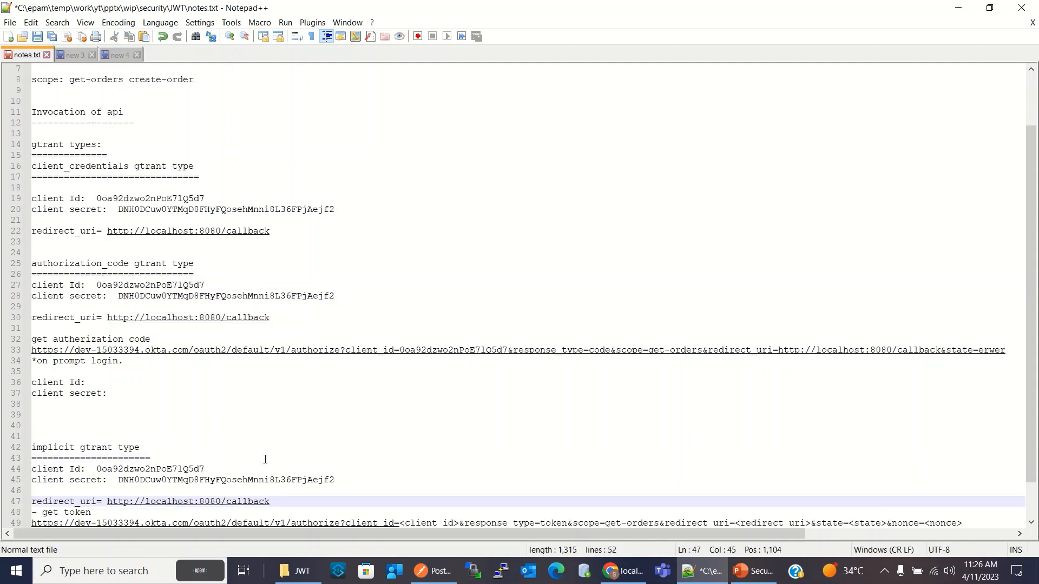
Delete the client secret line from the implicit grant type section of notes.txt
left_click(225, 469)
left_click_drag(312, 468, 347, 476)
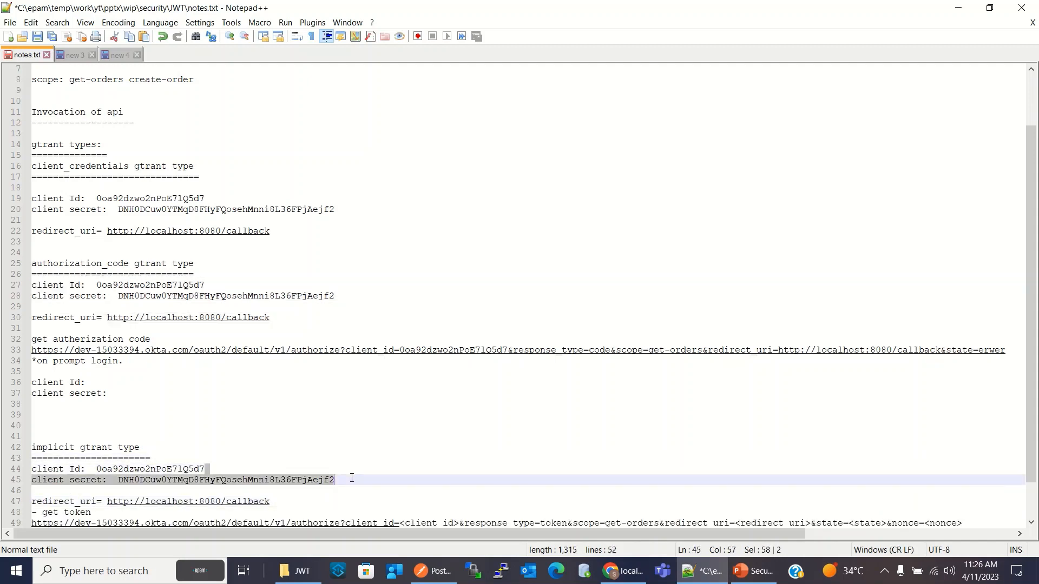
key("Delete")
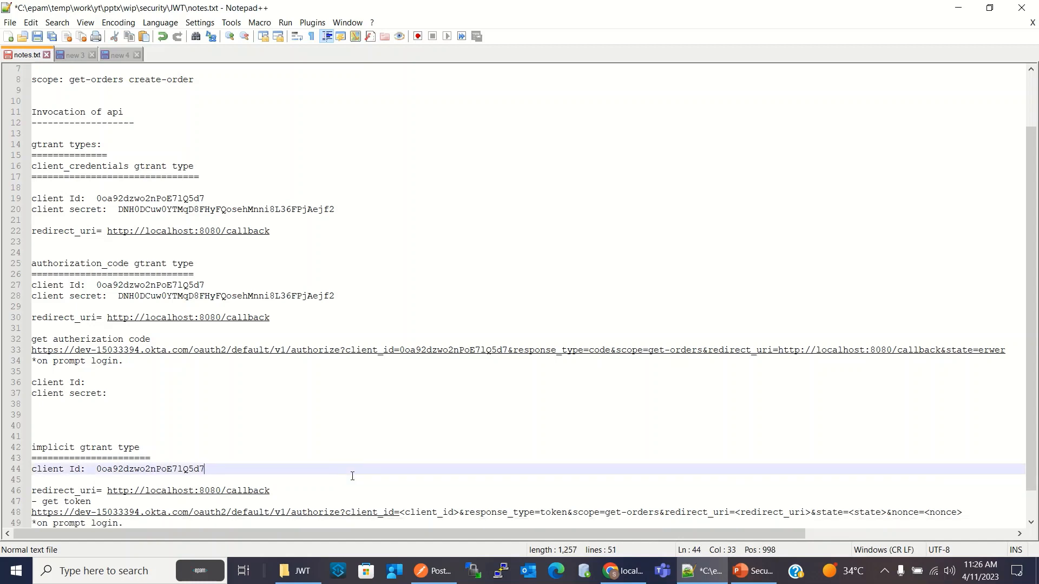
In the implicit section, add a blank line before "- get token" and remove the one between the client Id and redirect_uri lines
left_click(310, 491)
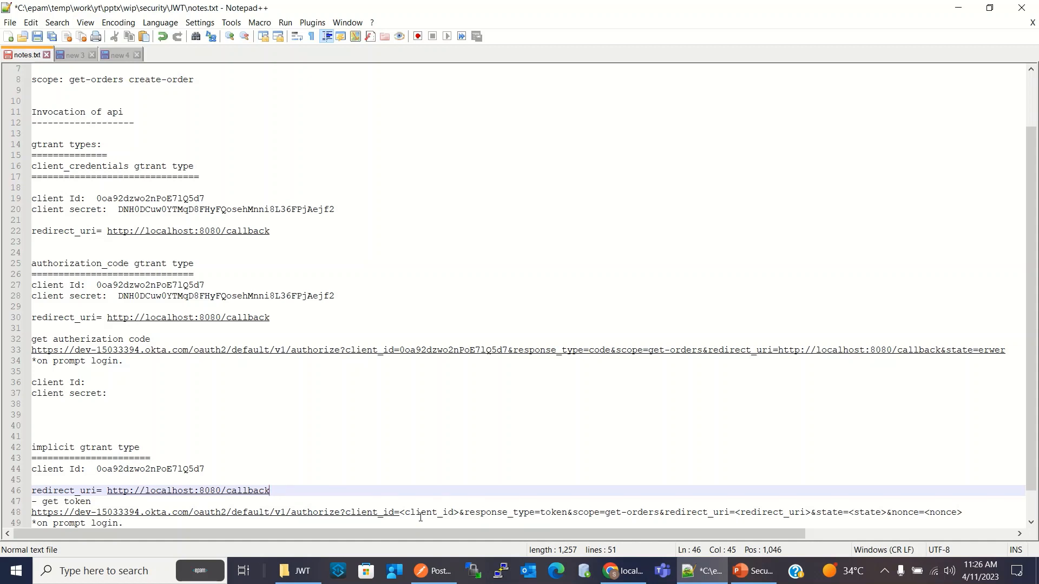
key("Delete")
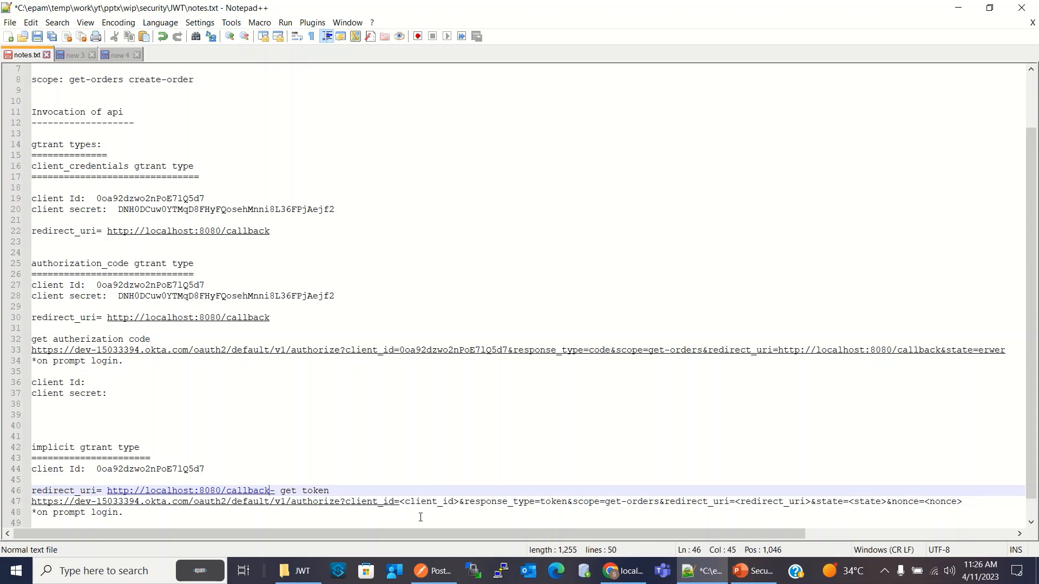
key("Return")
key("Return")
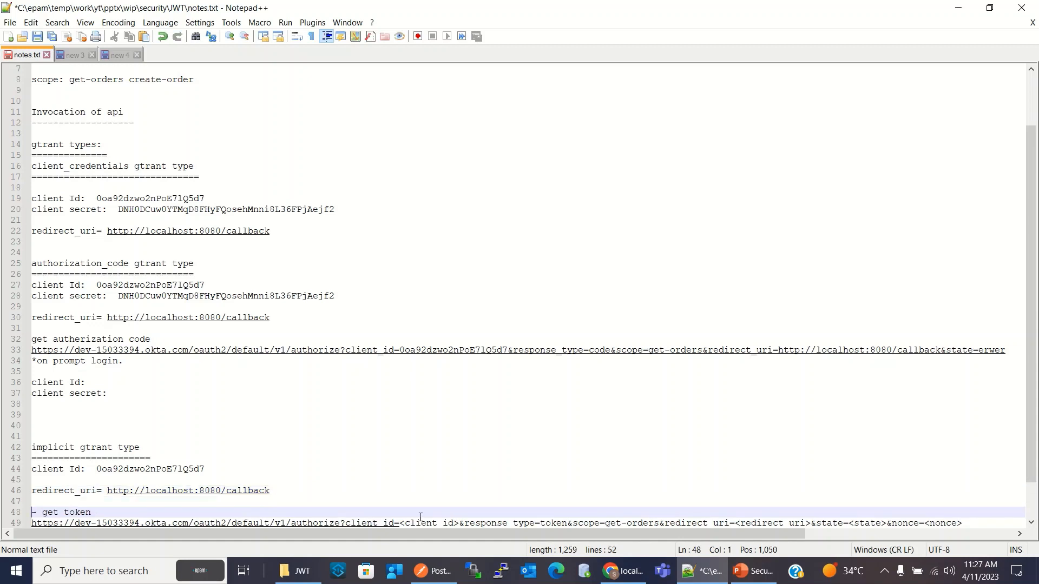
left_click(233, 470)
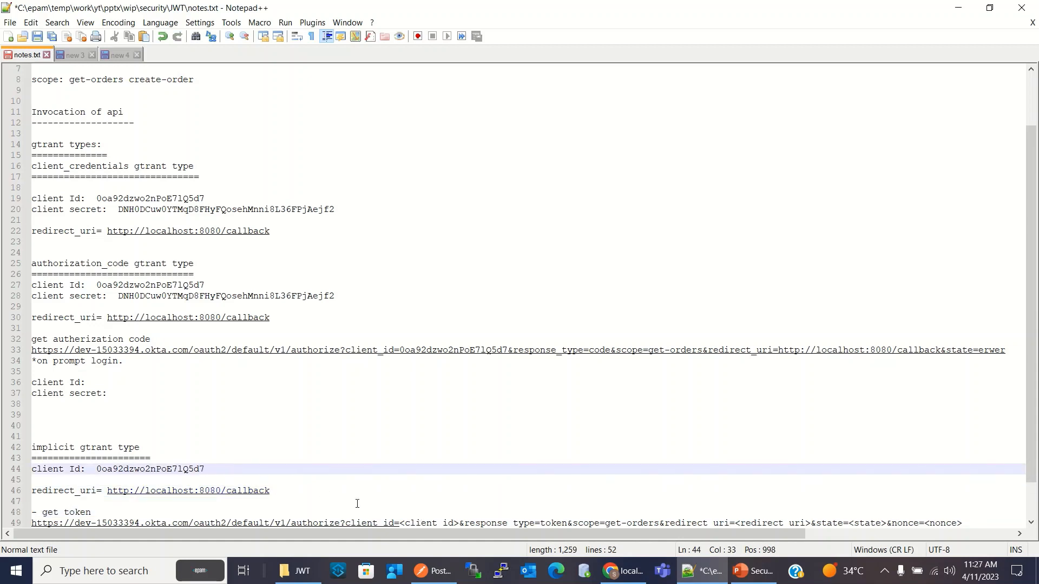
key("Delete")
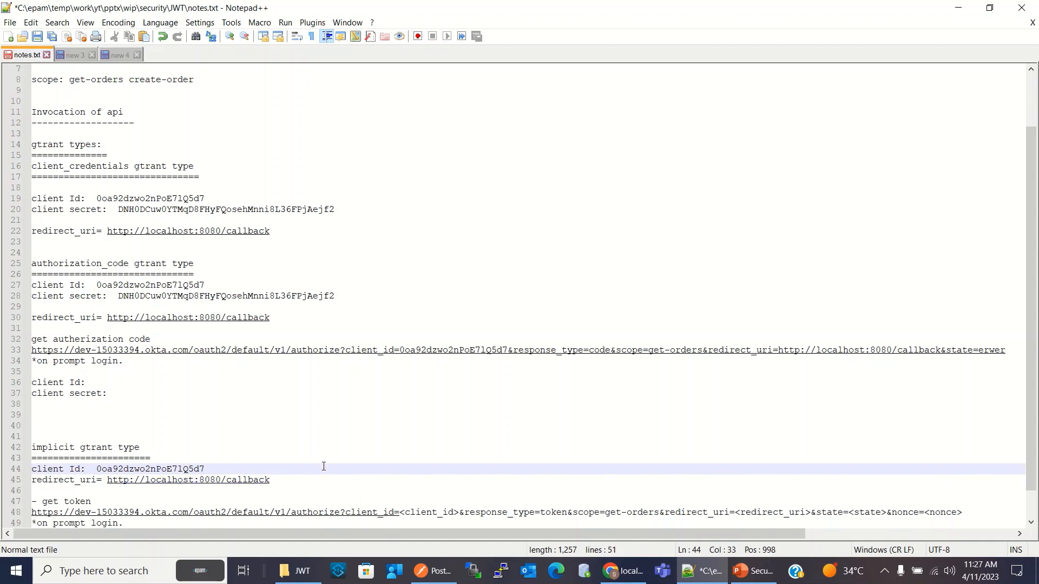
left_click(298, 491)
scroll(336, 453, "down", 1)
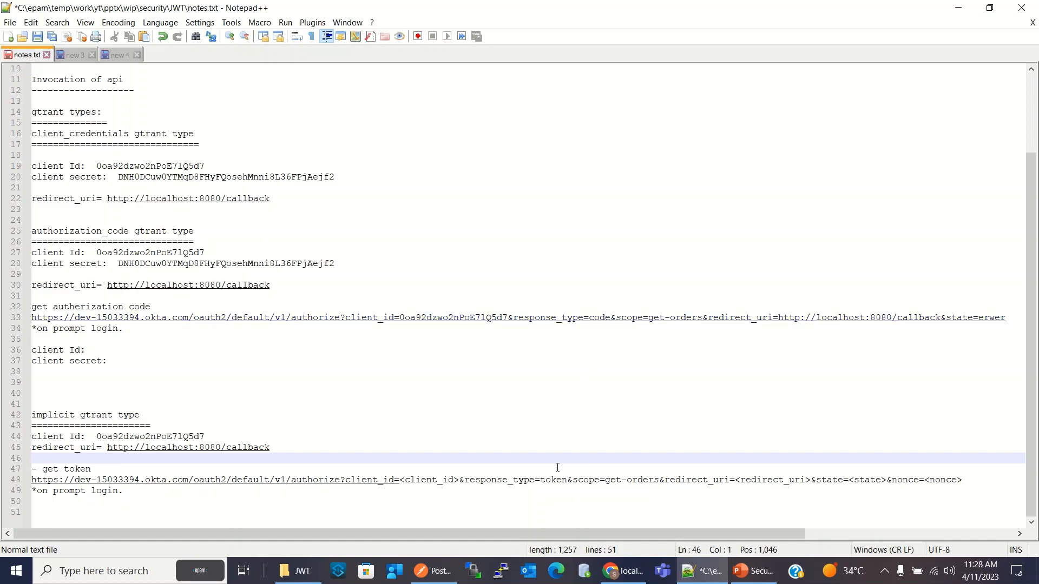
left_click_drag(466, 481, 564, 483)
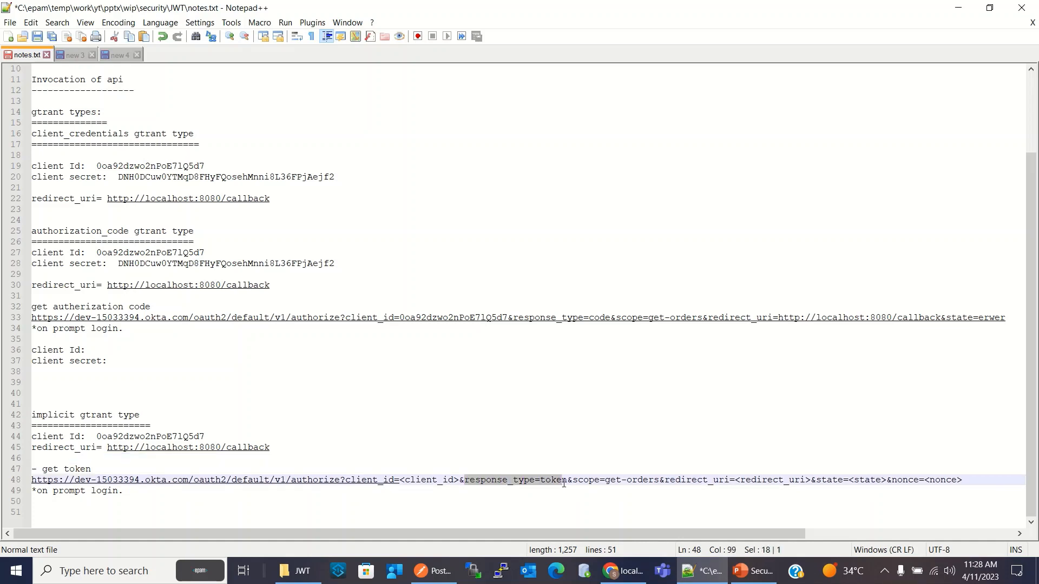
left_click(587, 480)
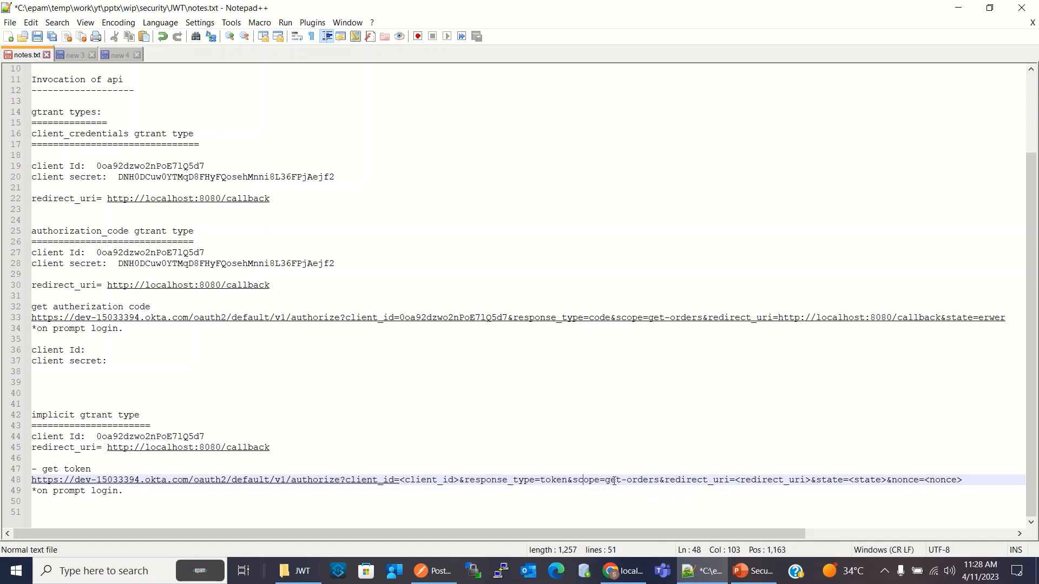
left_click_drag(606, 481, 656, 490)
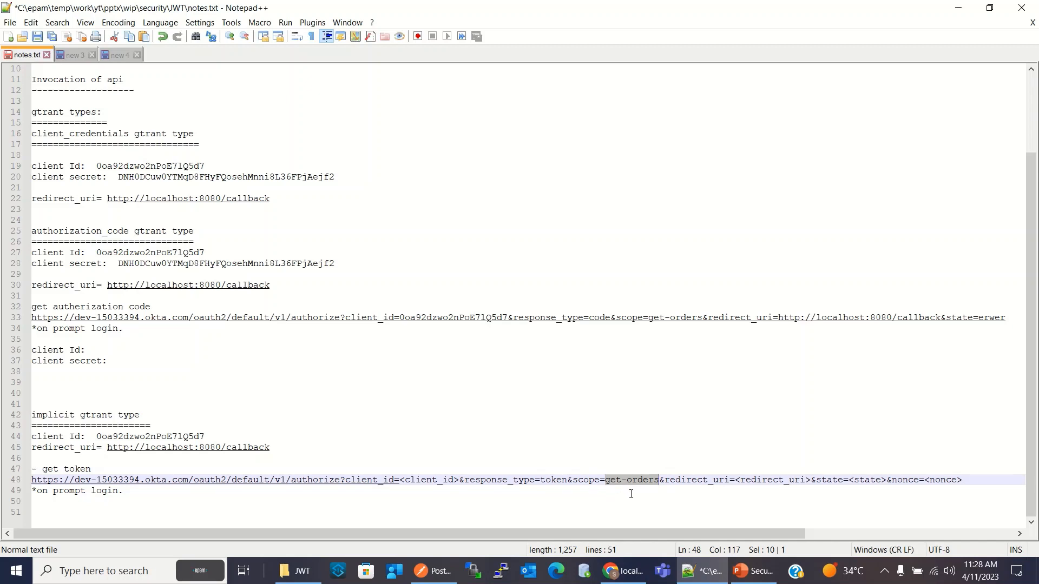
left_click(695, 481)
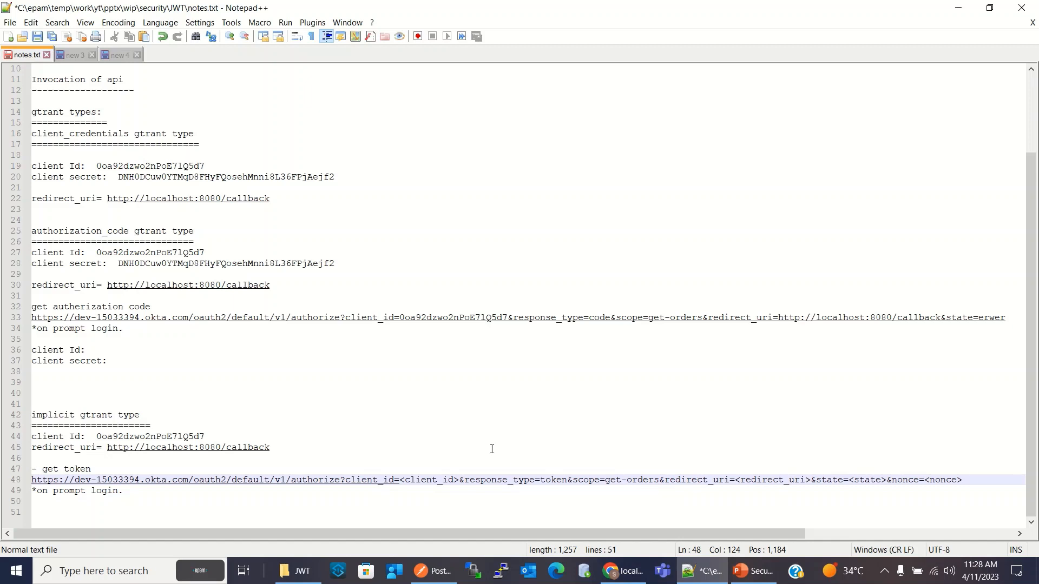
left_click_drag(288, 447, 108, 447)
key("ctrl+c")
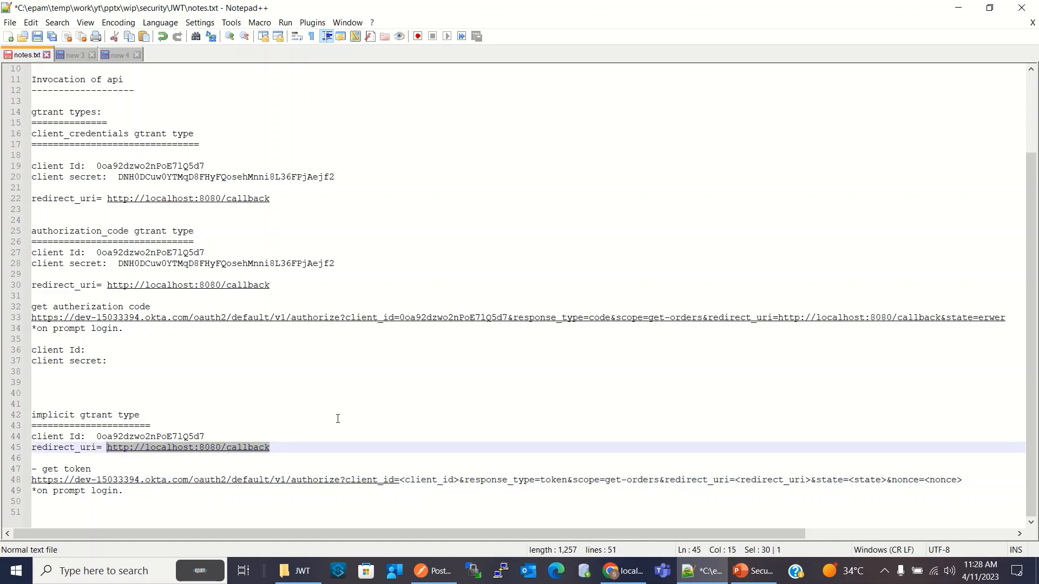
left_click_drag(812, 483, 736, 484)
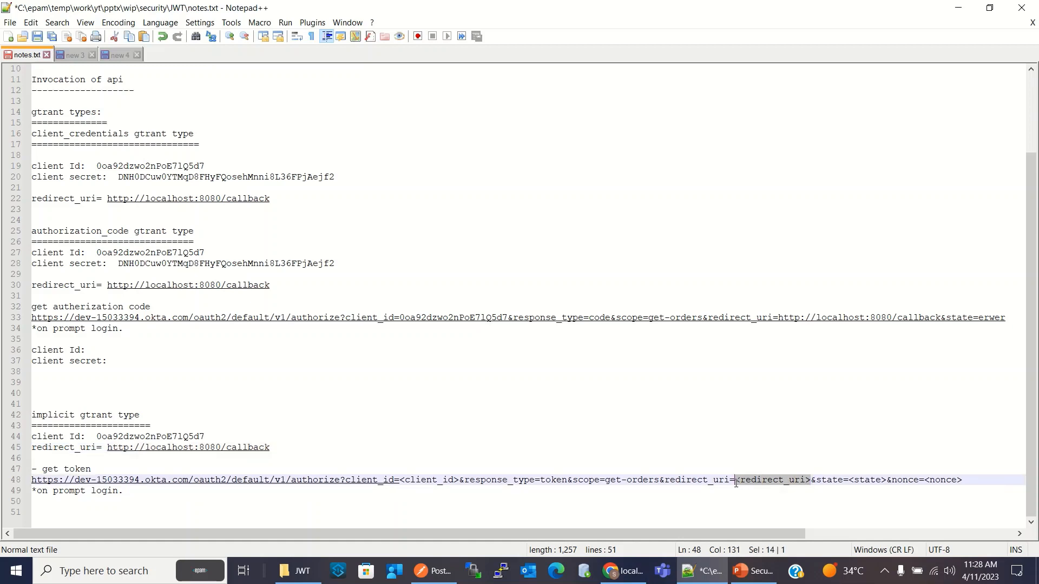
key("ctrl+v")
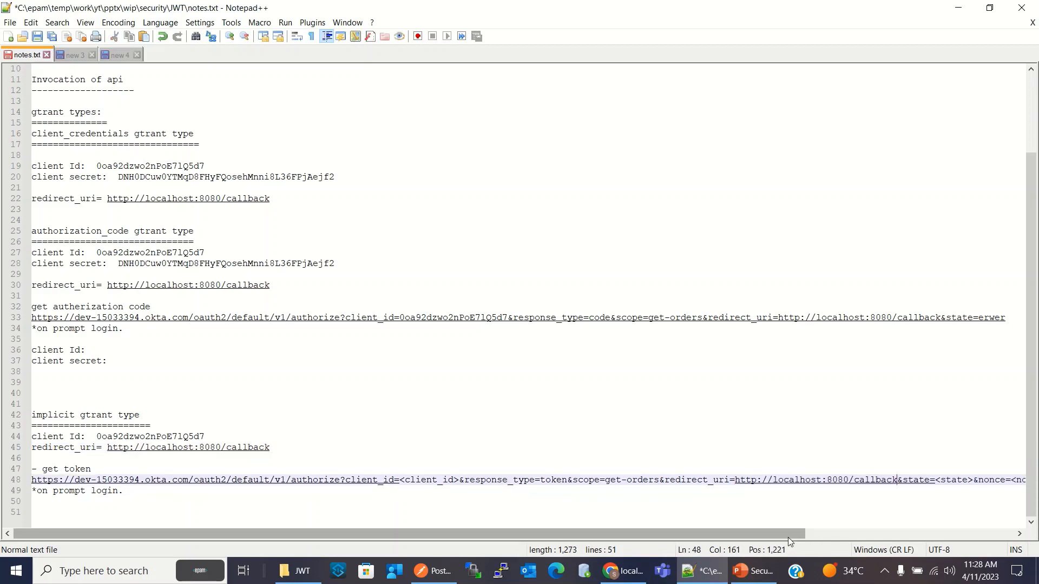
Replace the <state> placeholder in the get token URL with lsadfls and the <nonce> placeholder with erjld
scroll(788, 537, "right", 3)
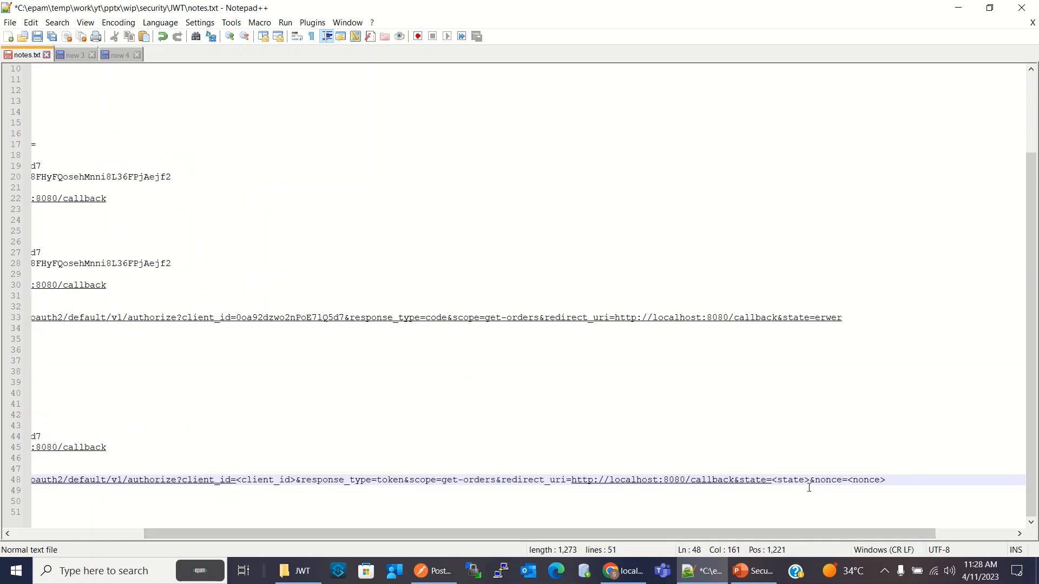
left_click_drag(810, 482, 771, 481)
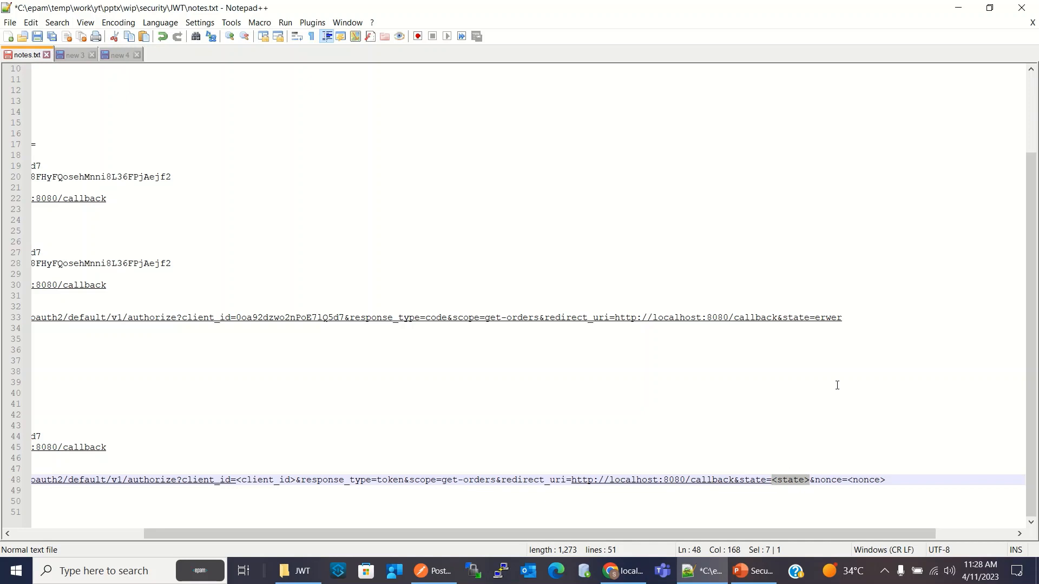
type("lsadfls")
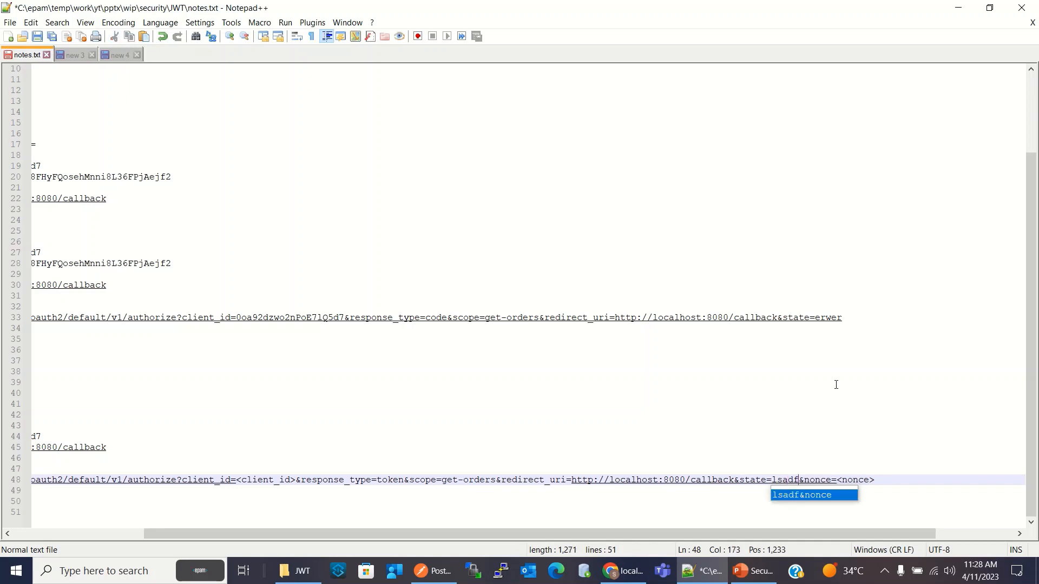
left_click(930, 482)
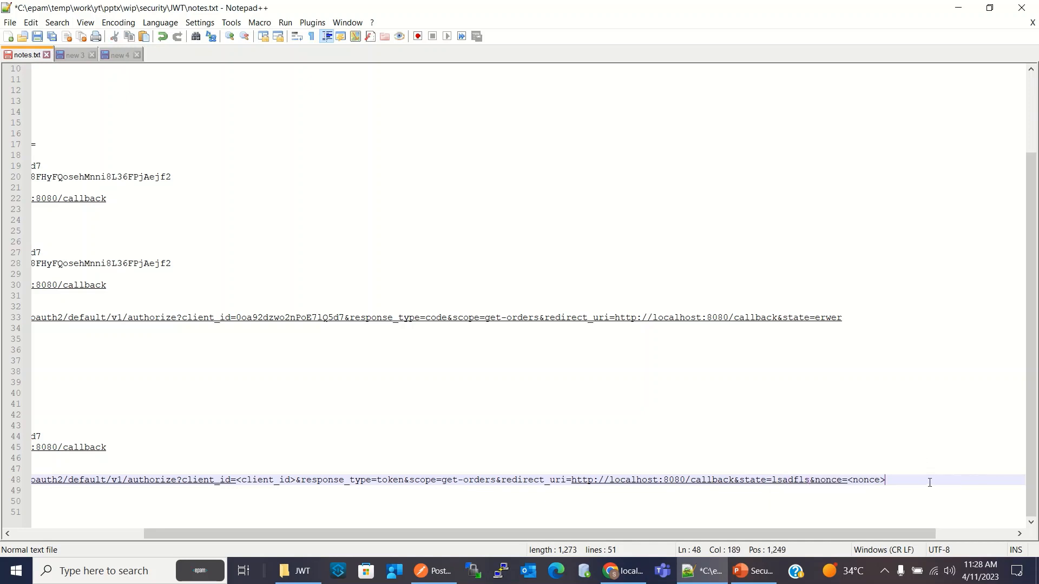
left_click_drag(885, 480, 850, 480)
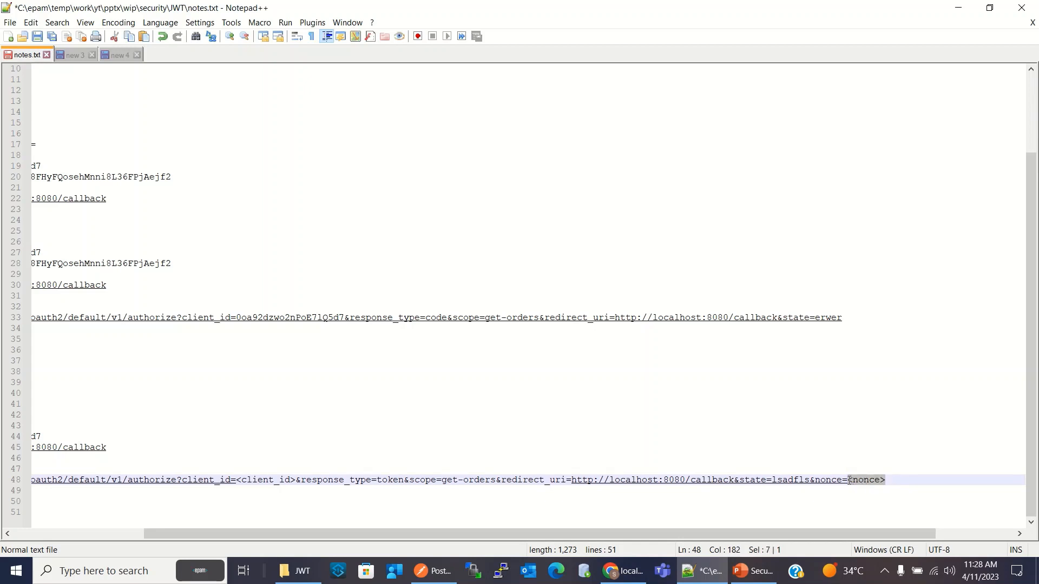
type("erjld")
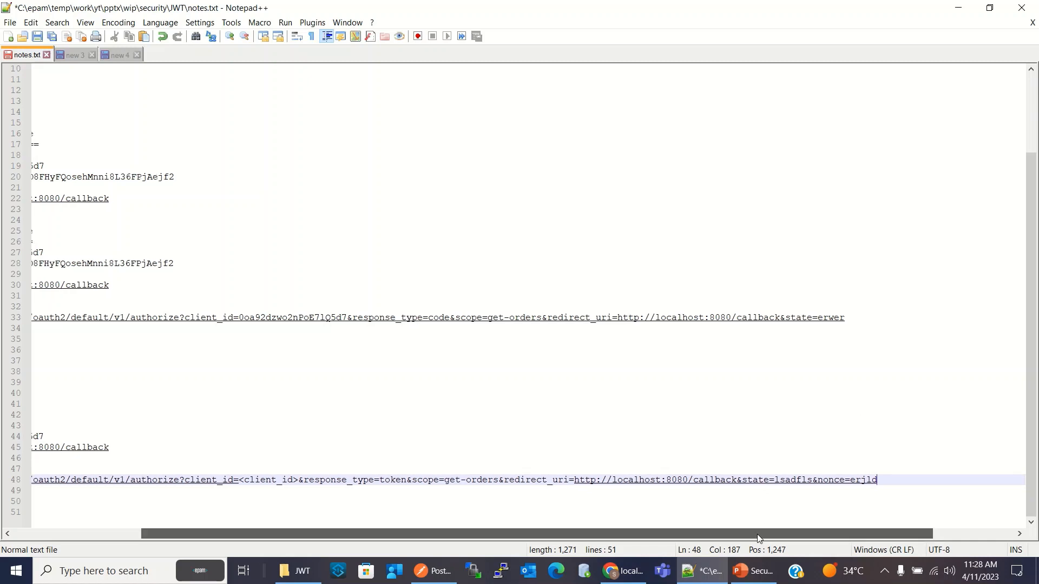
Replace the <client_id> placeholder in the get token URL with the client ID copied from the implicit section
left_click_drag(758, 534, 556, 536)
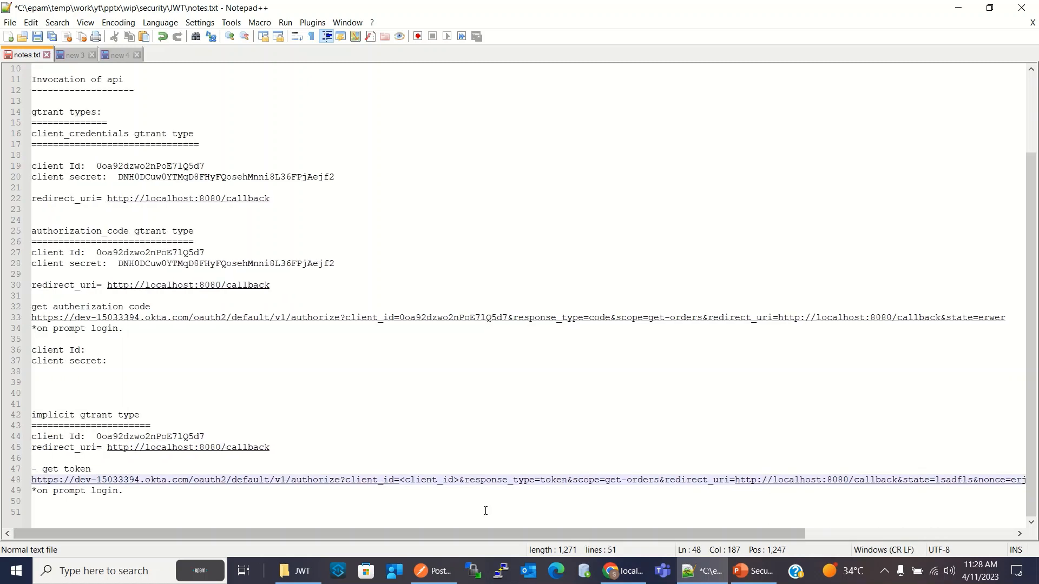
left_click_drag(204, 436, 96, 436)
key("ctrl+c")
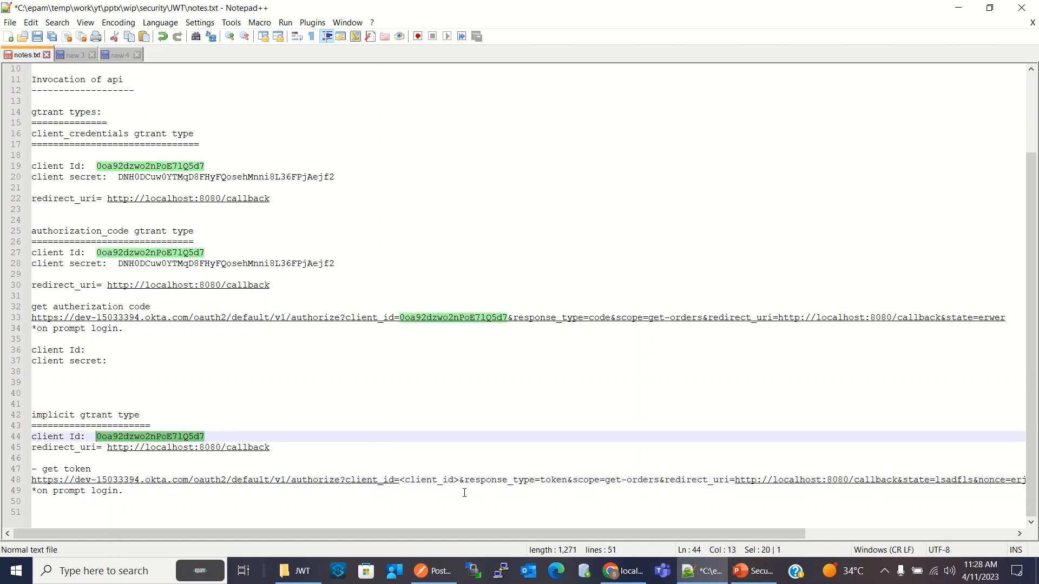
left_click_drag(459, 481, 402, 483)
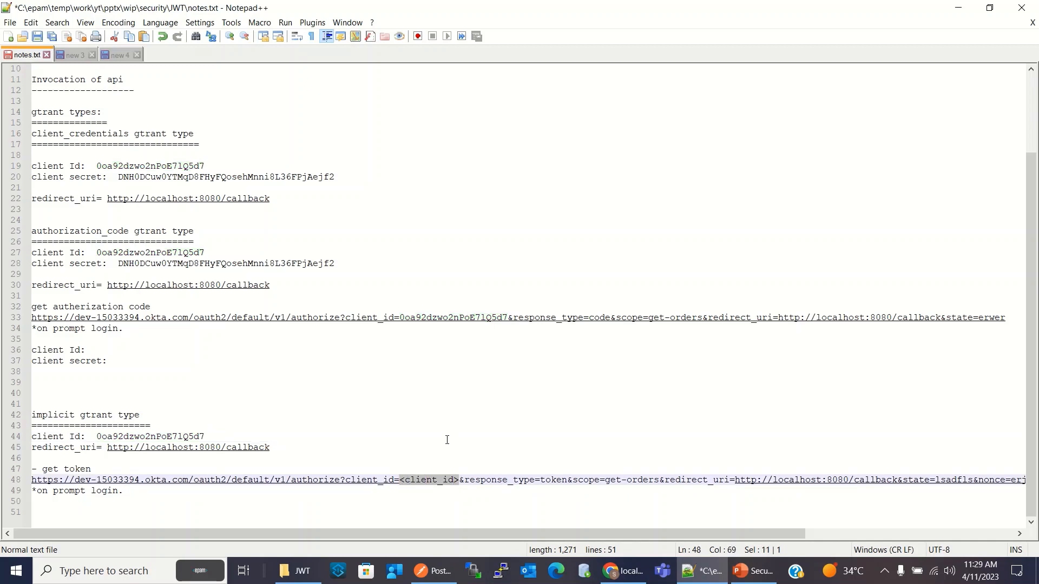
key("ctrl+v")
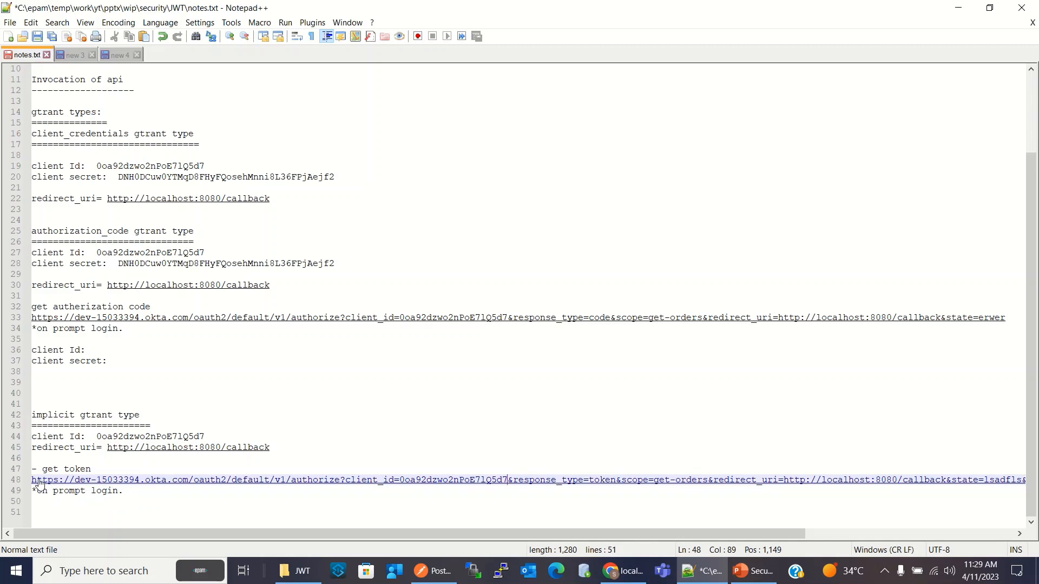
Copy the complete implicit grant authorize URL from the get token line
left_click_drag(32, 481, 1007, 483)
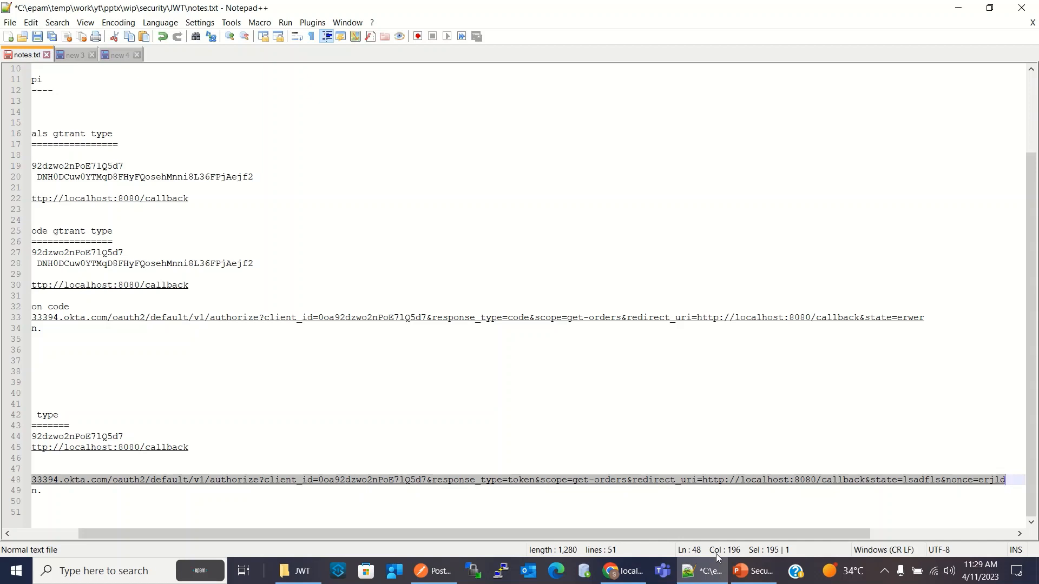
left_click_drag(719, 535, 538, 534)
left_click(577, 481)
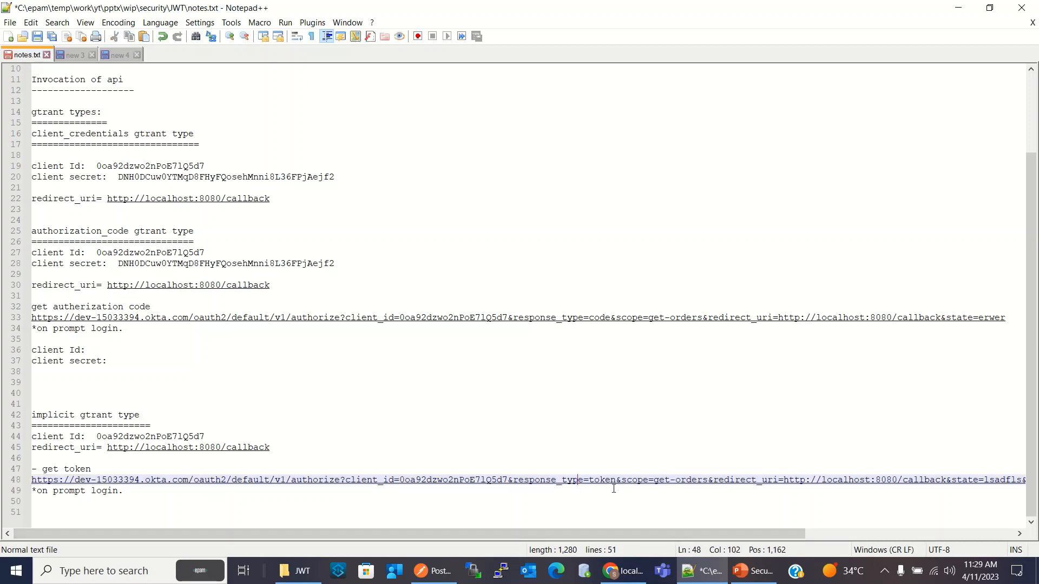
left_click(604, 482)
left_click(565, 501)
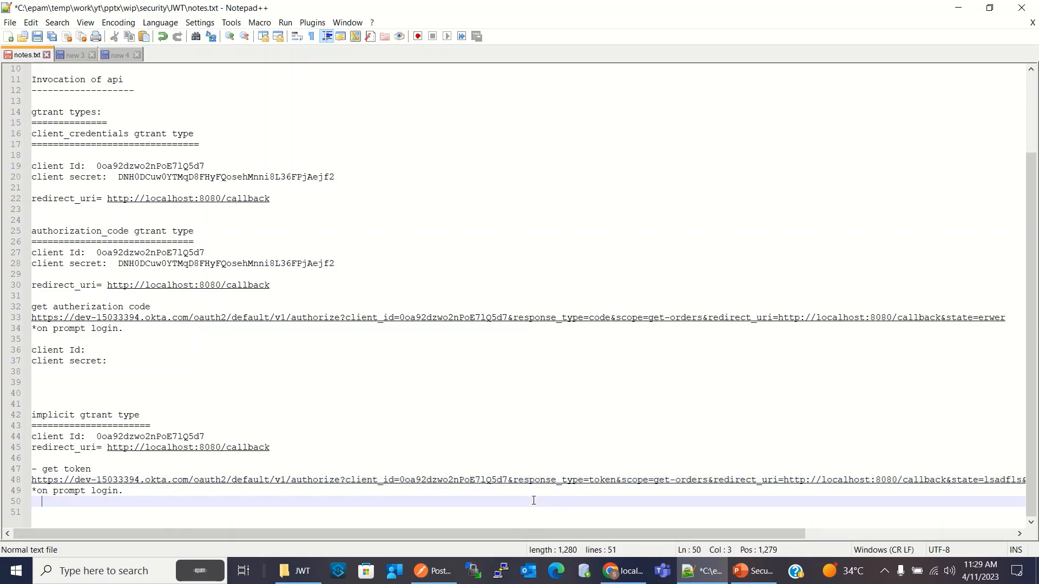
Switch to Chrome, load the Okta domain's root address in the Okta tab, and sign out of the admin console
left_click(622, 571)
left_click(249, 11)
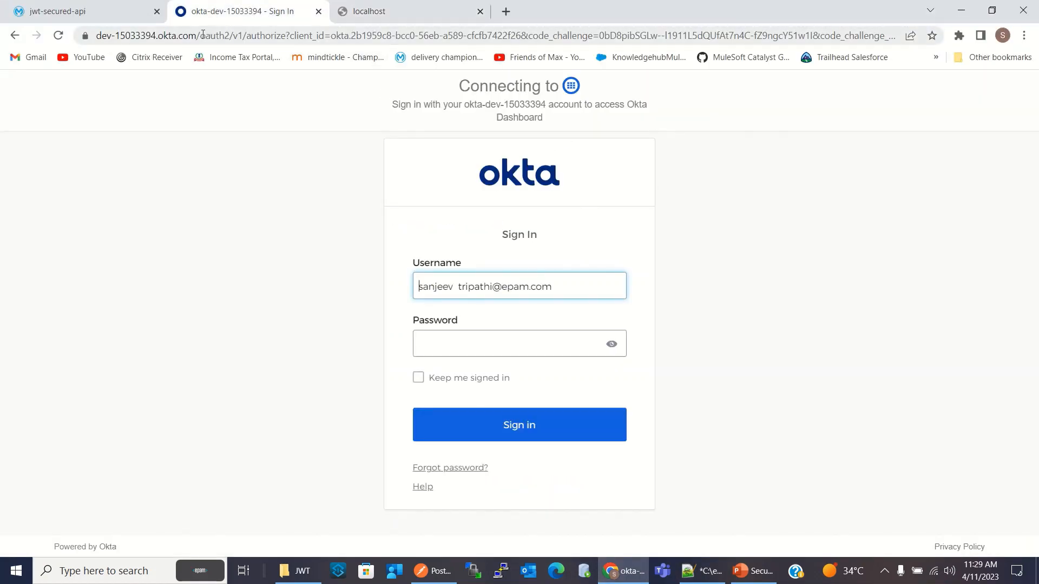
left_click_drag(197, 35, 901, 36)
left_click_drag(1038, 57, 1007, 58)
key("BackSpace")
key("Return")
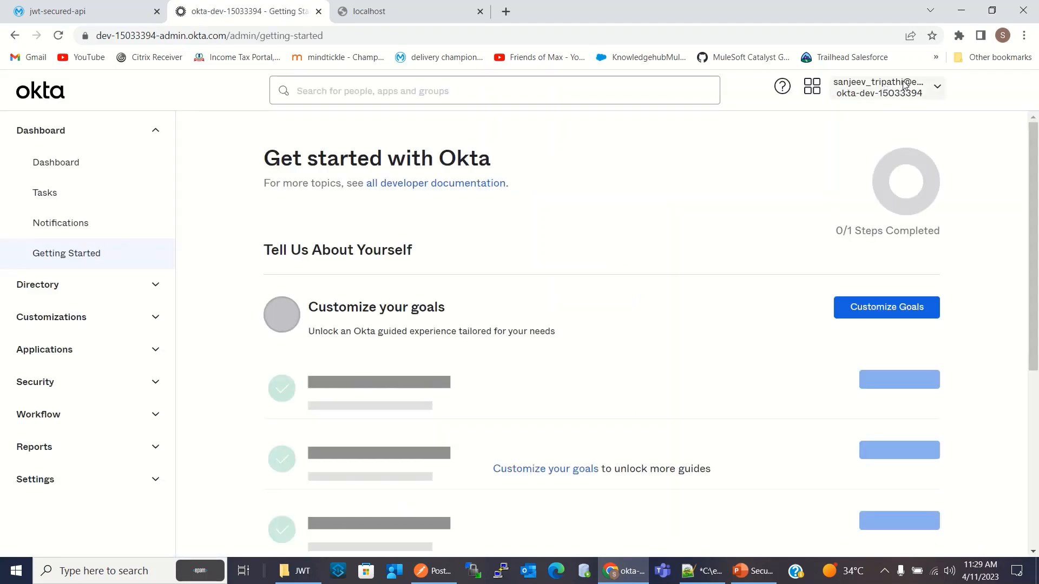
left_click(907, 86)
left_click(823, 217)
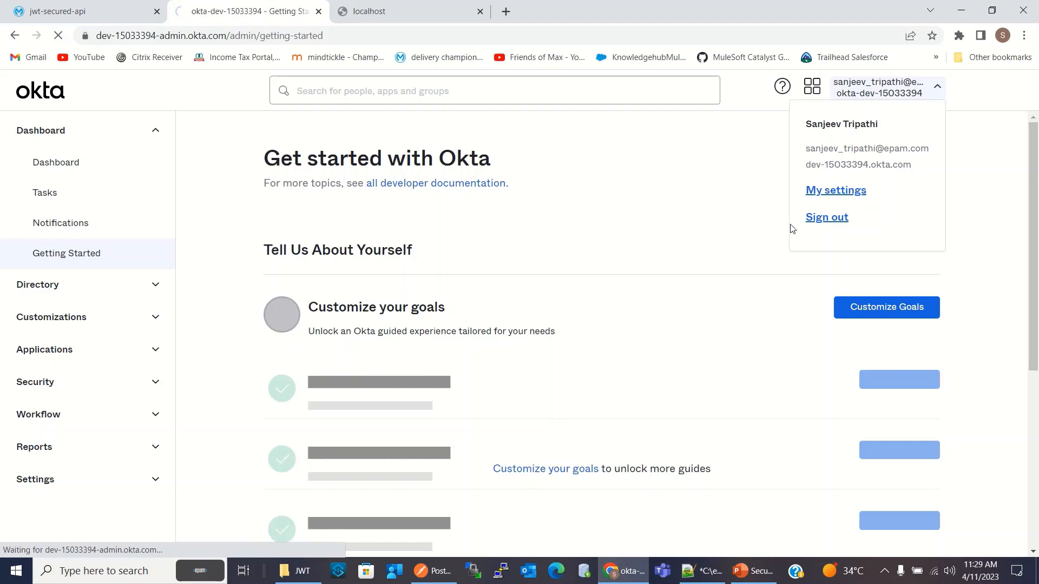
Replace the localhost callback tab's address with the copied implicit authorize URL and load it
left_click(421, 13)
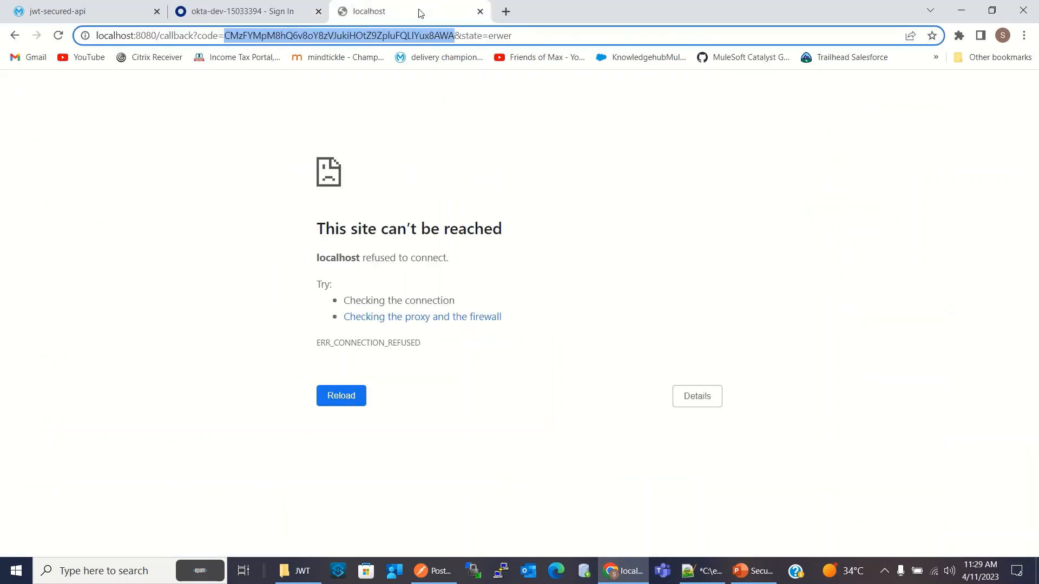
left_click_drag(522, 37, 72, 26)
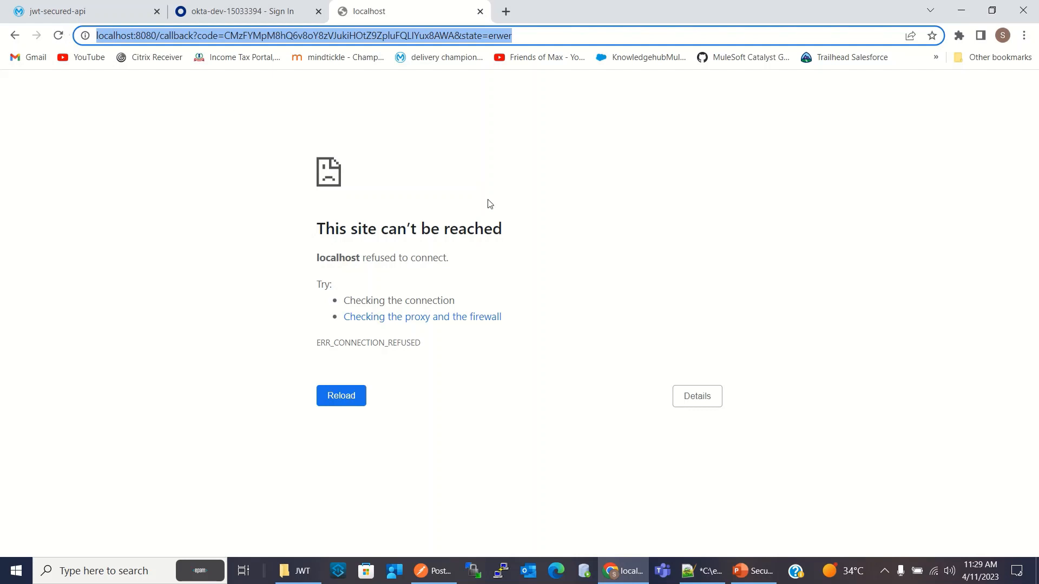
type("https://dev-15033394.okta.com/oauth2/default/v1/authorize?client_id=0oa92dzwo2nPoE7lQ5d7&response_type=token&scope=get-orders&redirect_uri=http://localhost:8080/callback&state=lsadfls&nonce=erjld")
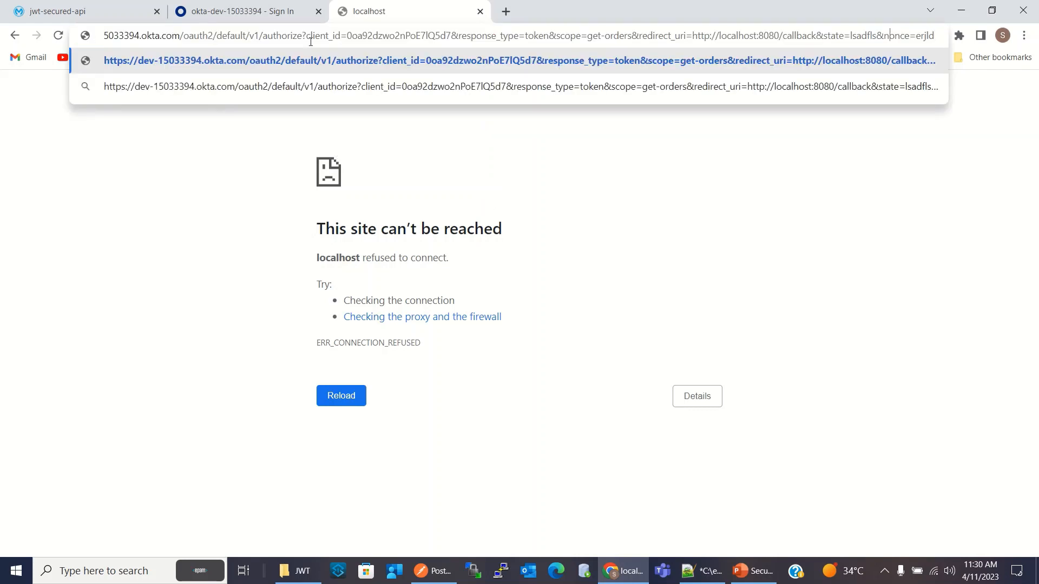
left_click_drag(306, 36, 920, 44)
left_click(920, 40)
key("Return")
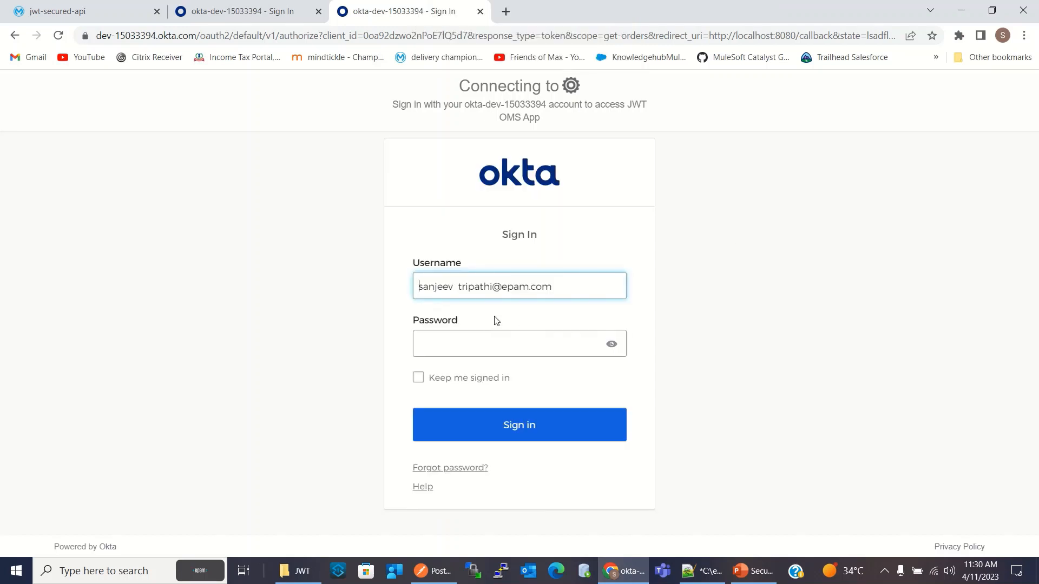
Enter the account password on the Okta sign-in page for JWT OMS App and sign in
left_click(483, 344)
type("•••••••••")
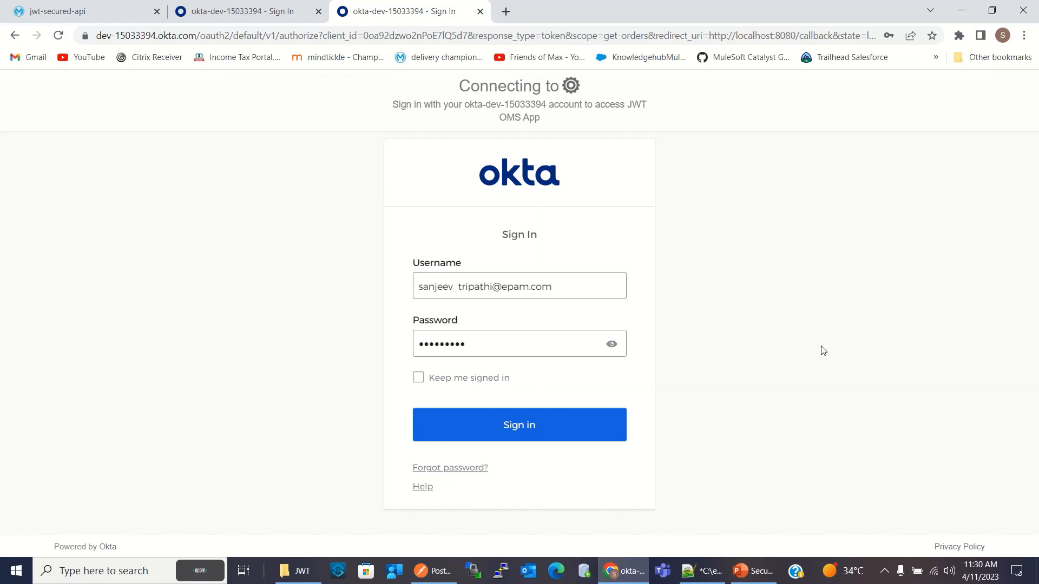
left_click(529, 425)
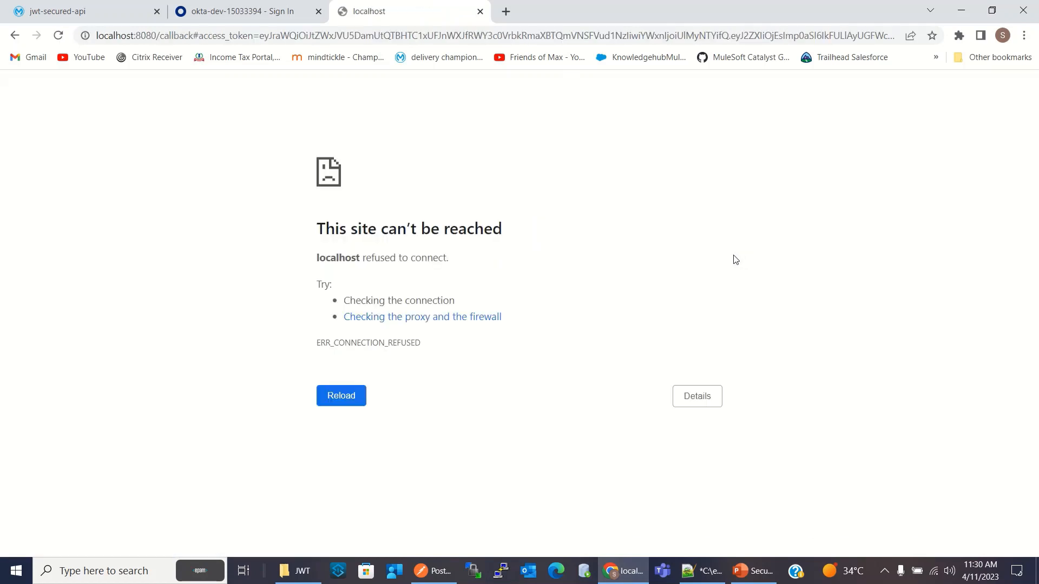
Copy only the access_token value from the localhost callback address, stopping before &token_type
left_click(264, 37)
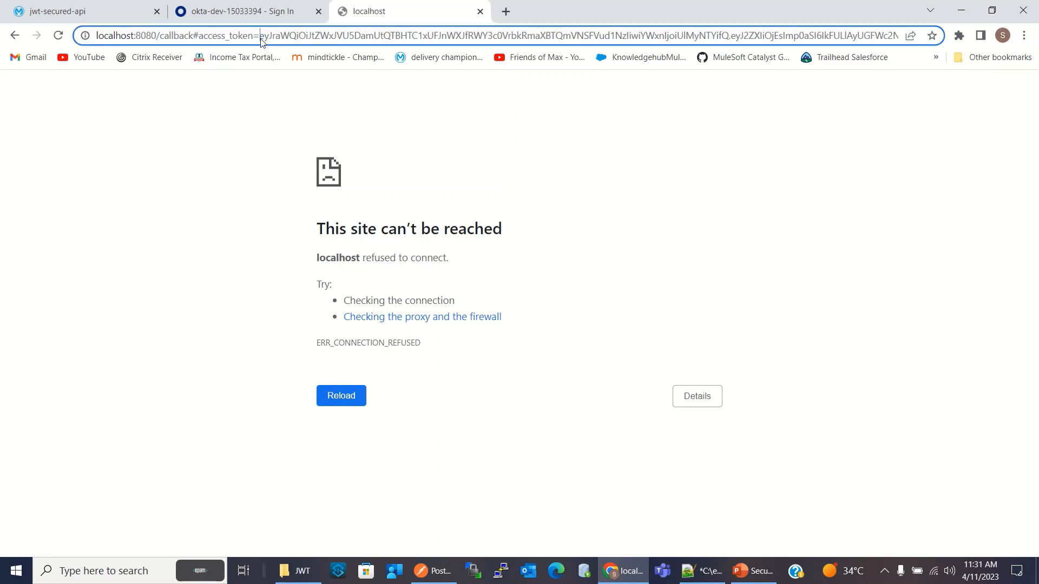
left_click_drag(261, 39, 719, 53)
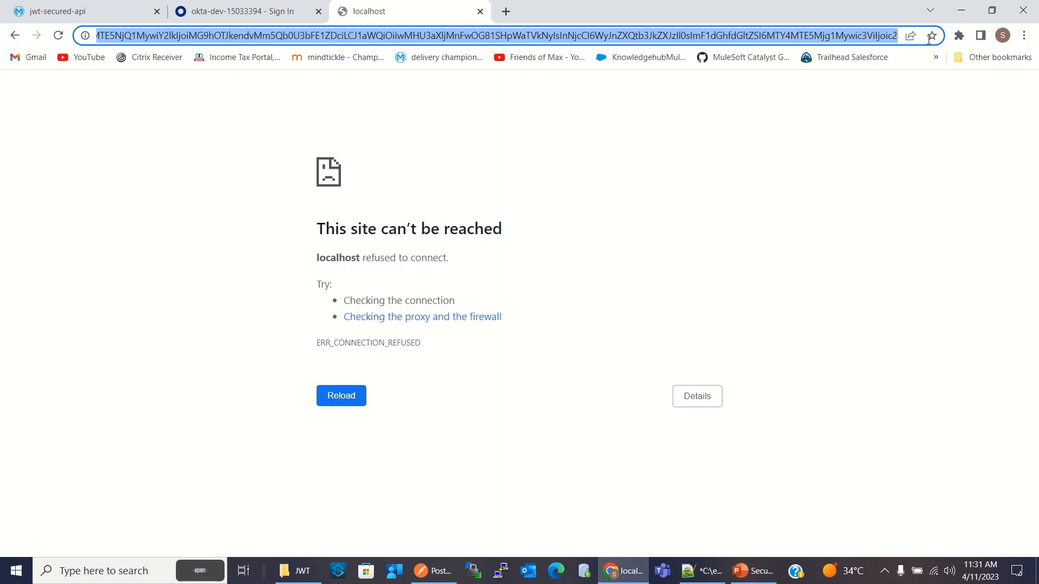
left_click_drag(870, 36, 593, 39)
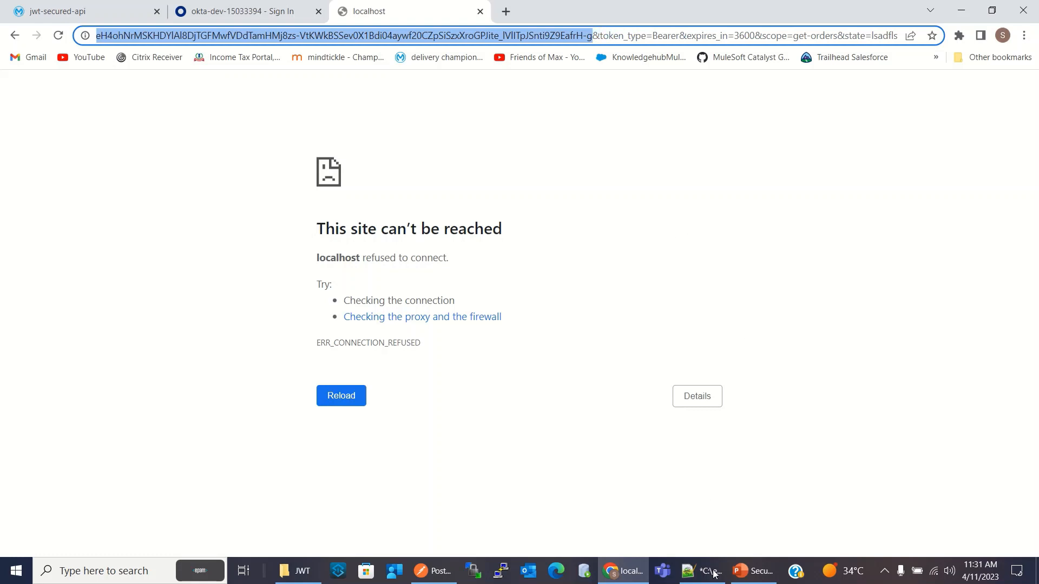
Switch to Postman, replace the orders request's bearer token with the copied access token, and send the GET request
mouse_move(752, 576)
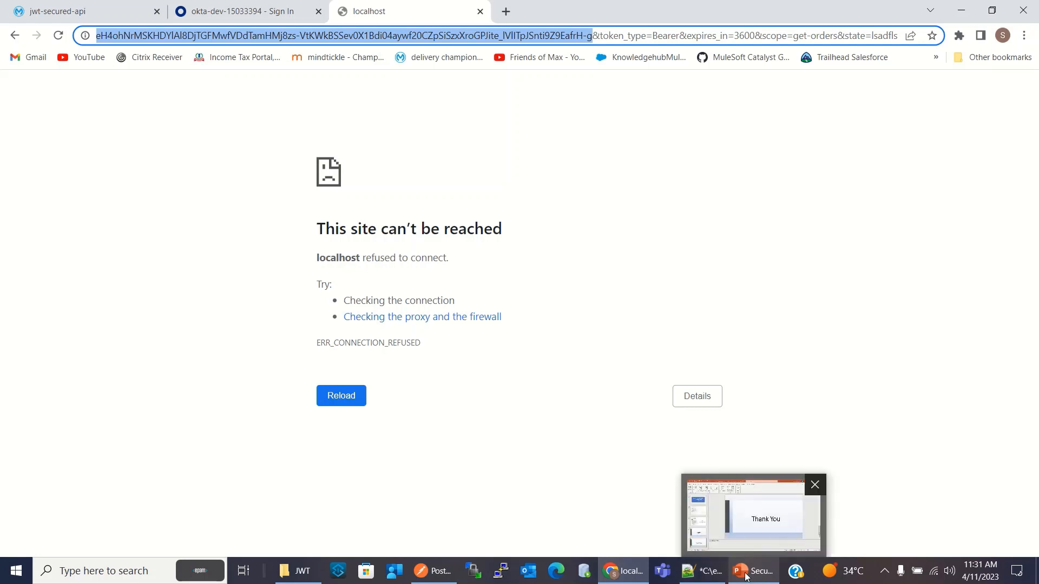
left_click(445, 575)
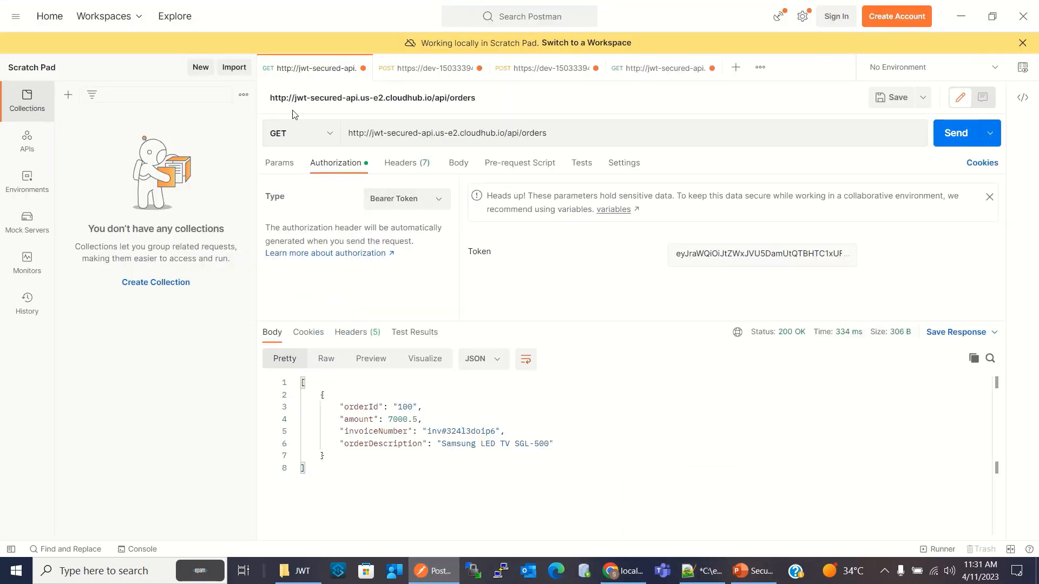
triple_click(720, 258)
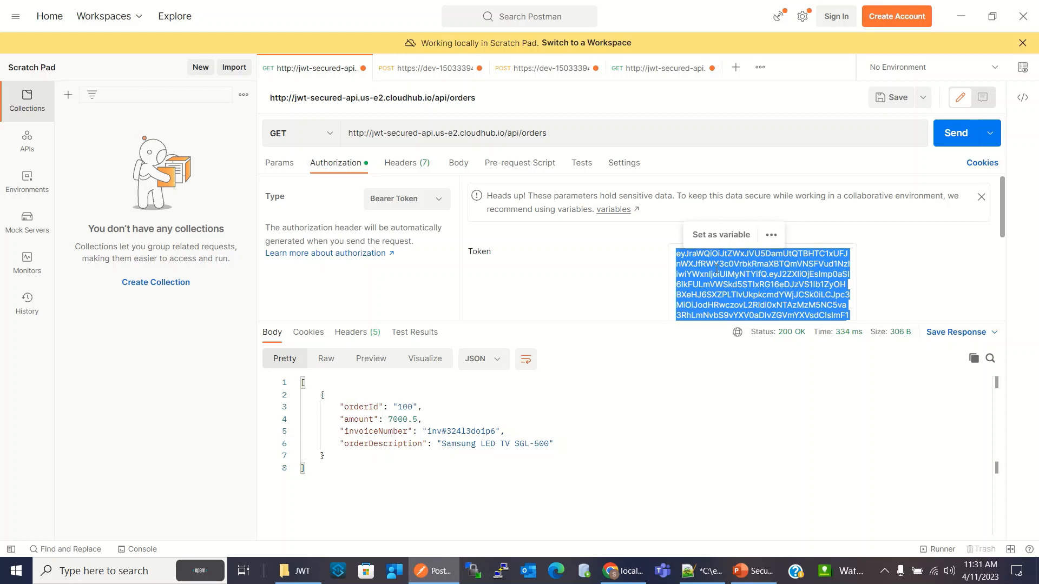
key("ctrl+v")
left_click(968, 140)
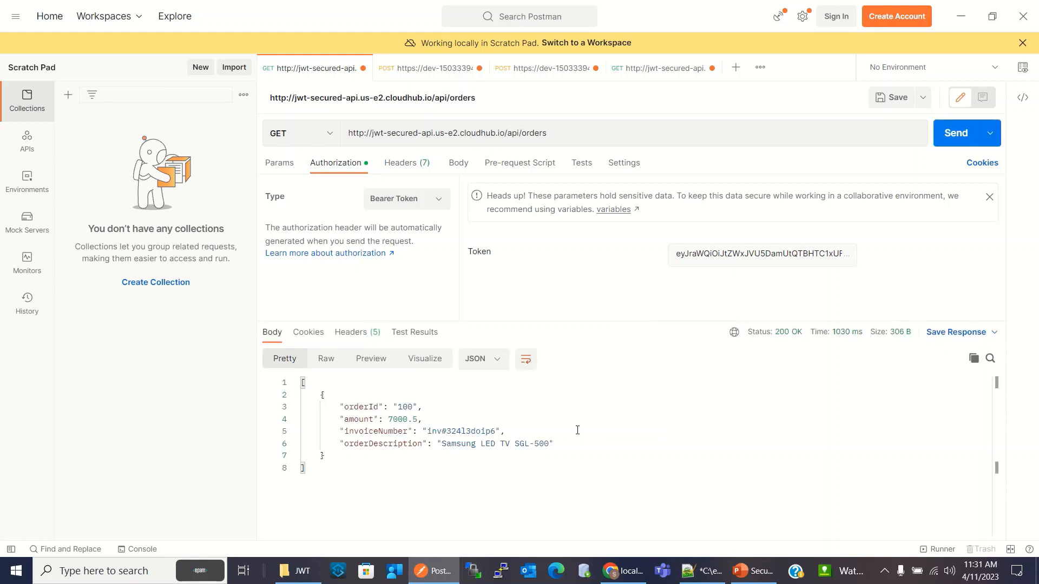
Corrupt the orders request's bearer token by inserting cvxcv near its beginning, and send the request again
left_click(741, 252)
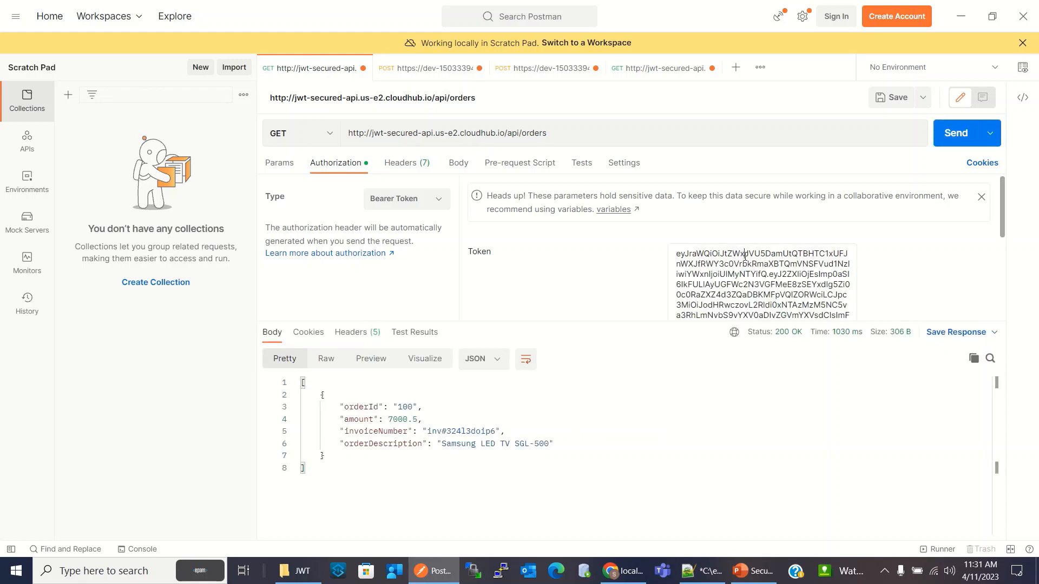
type("cvxcv")
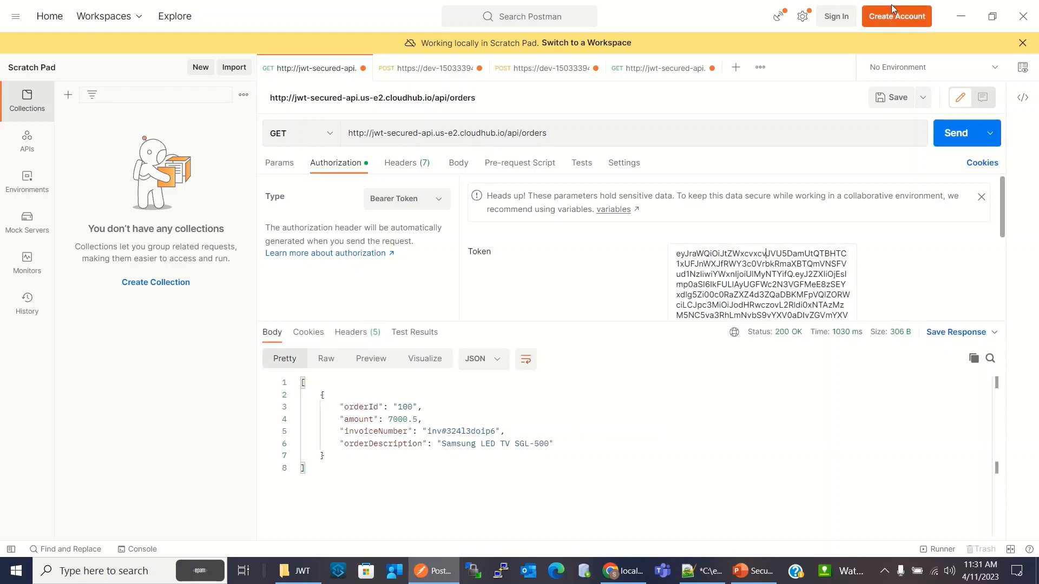
left_click(956, 133)
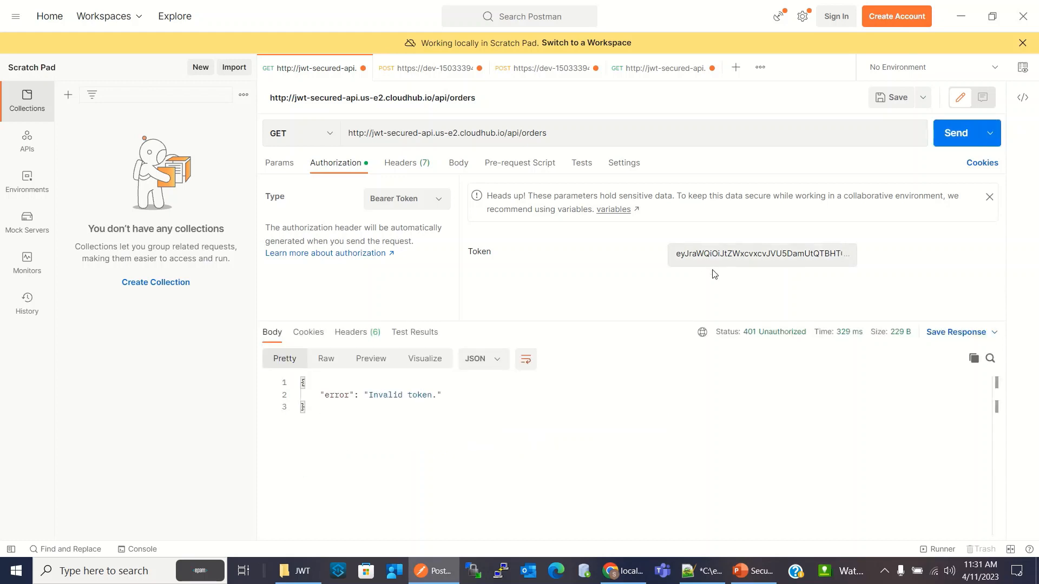
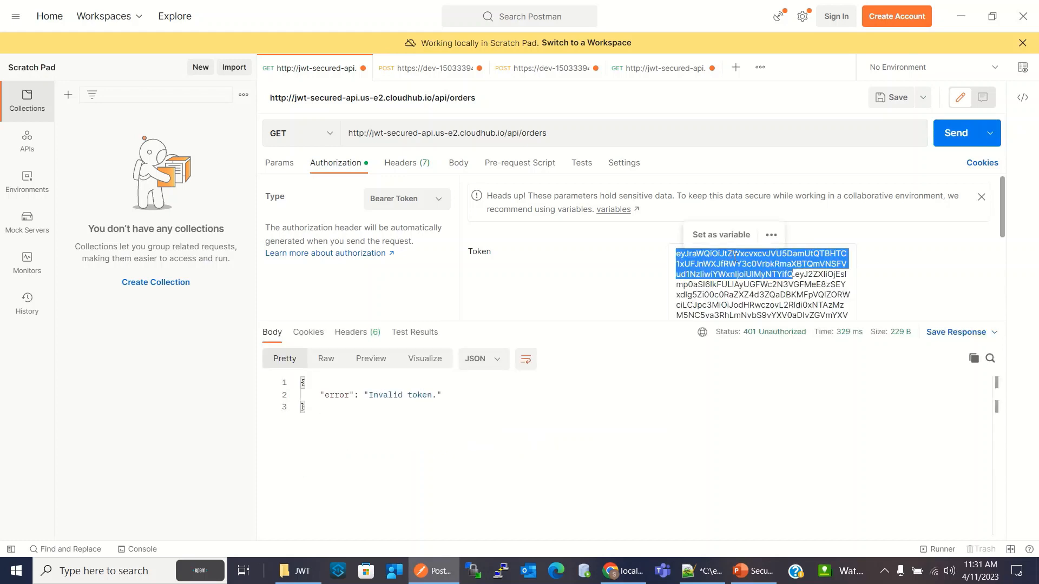
Replace the corrupted bearer token of the orders request with the valid access token and send the request
triple_click(737, 255)
left_click(971, 134)
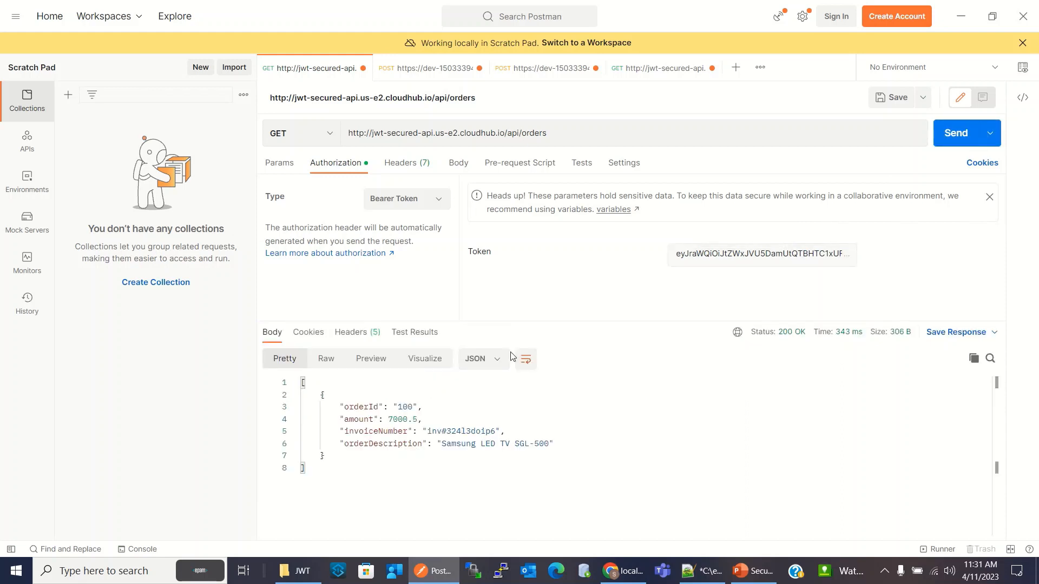
Set the orders request's authorization type to No Auth and send it without a token
left_click(439, 201)
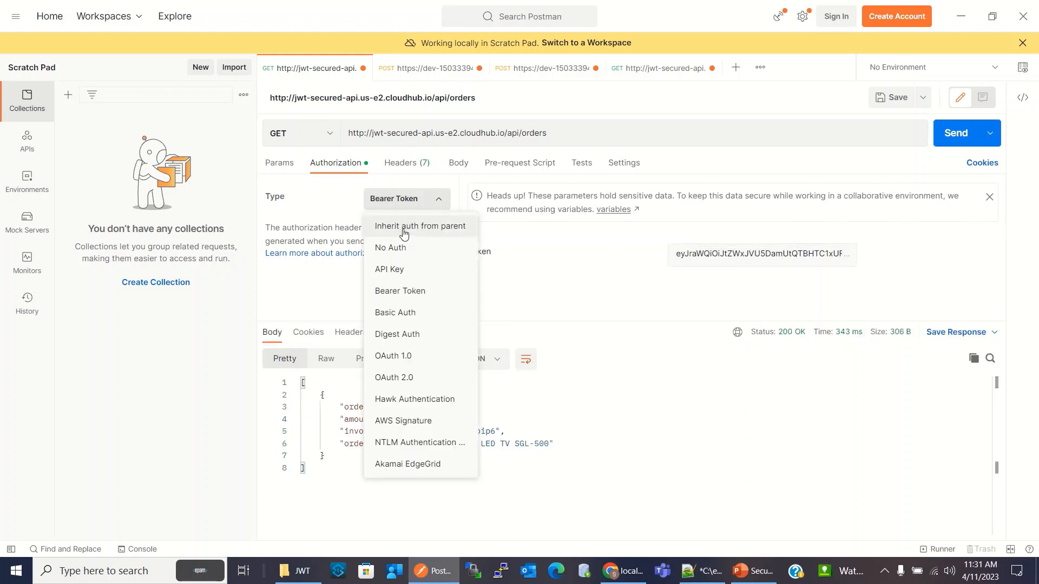
left_click(390, 247)
key("ctrl+Return")
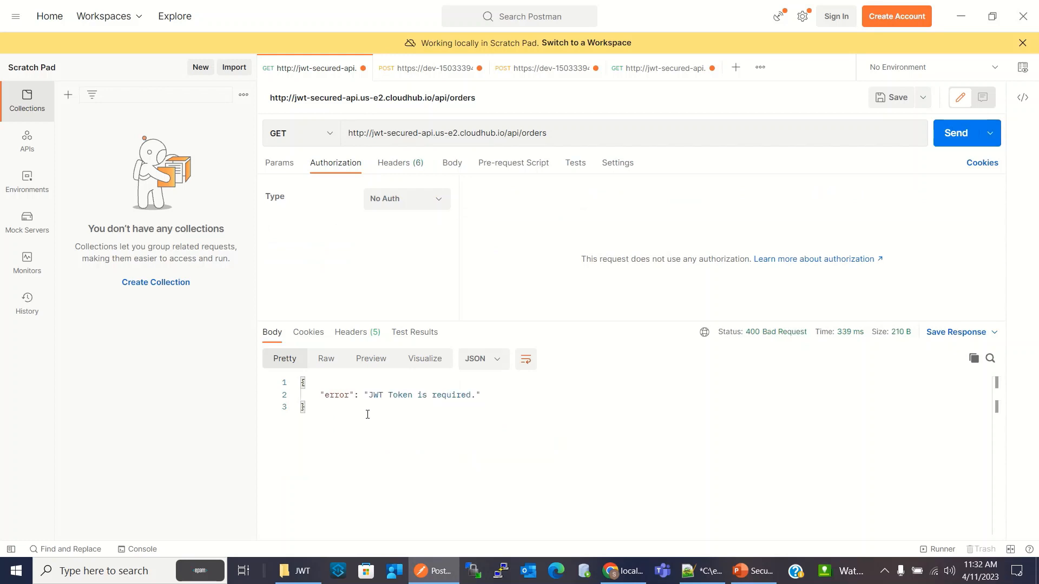
Set the orders request's authorization type back to Bearer Token with the valid access token and send the request
left_click(396, 202)
left_click(416, 295)
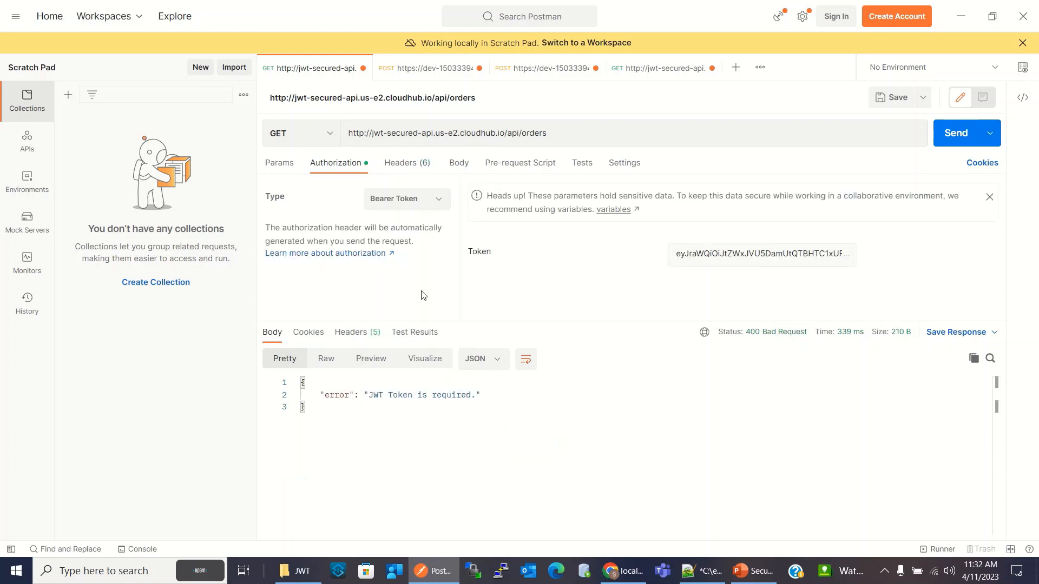
left_click(711, 261)
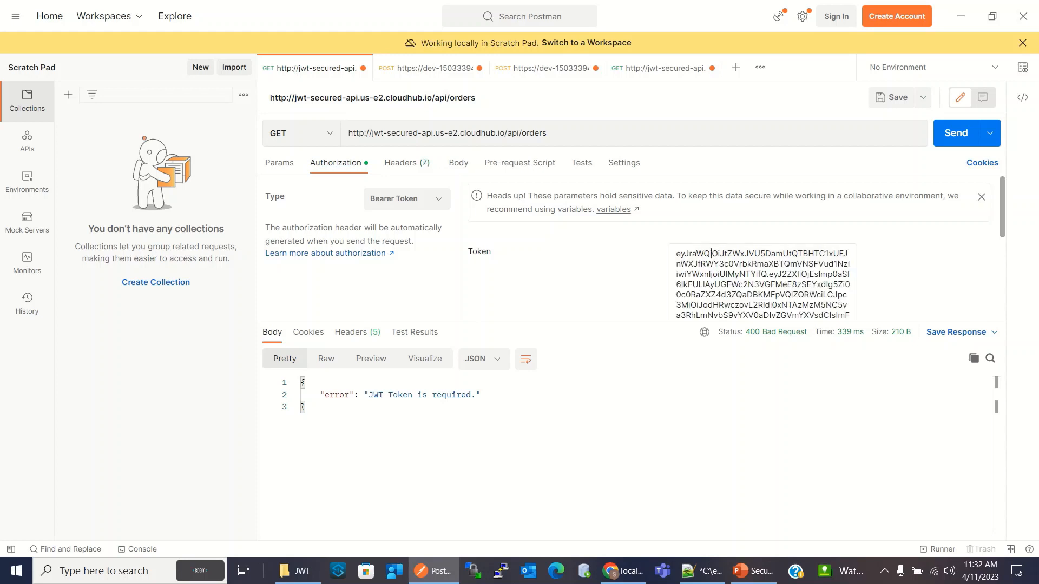
double_click(715, 255)
triple_click(714, 255)
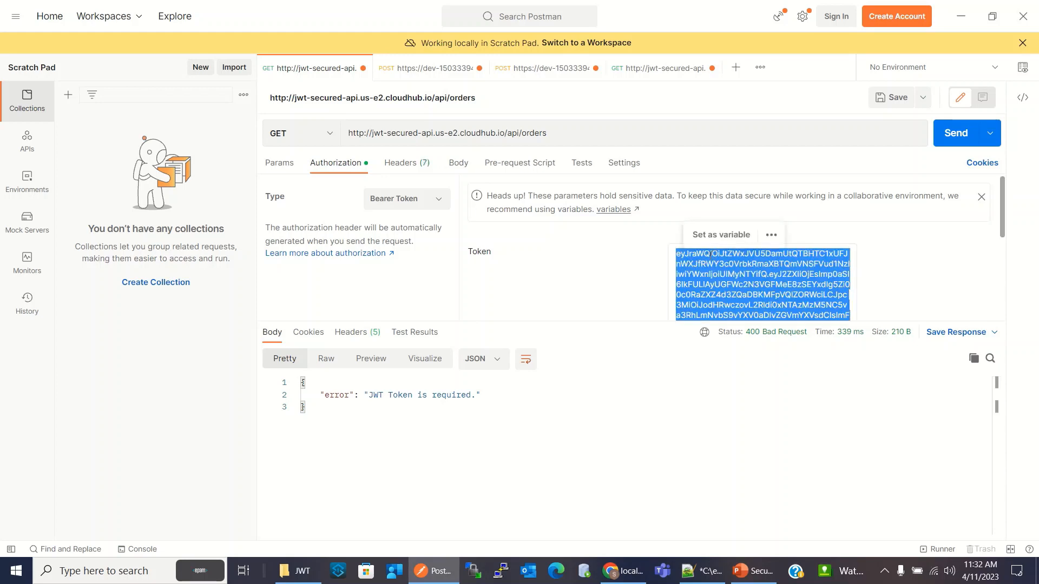
left_click(955, 134)
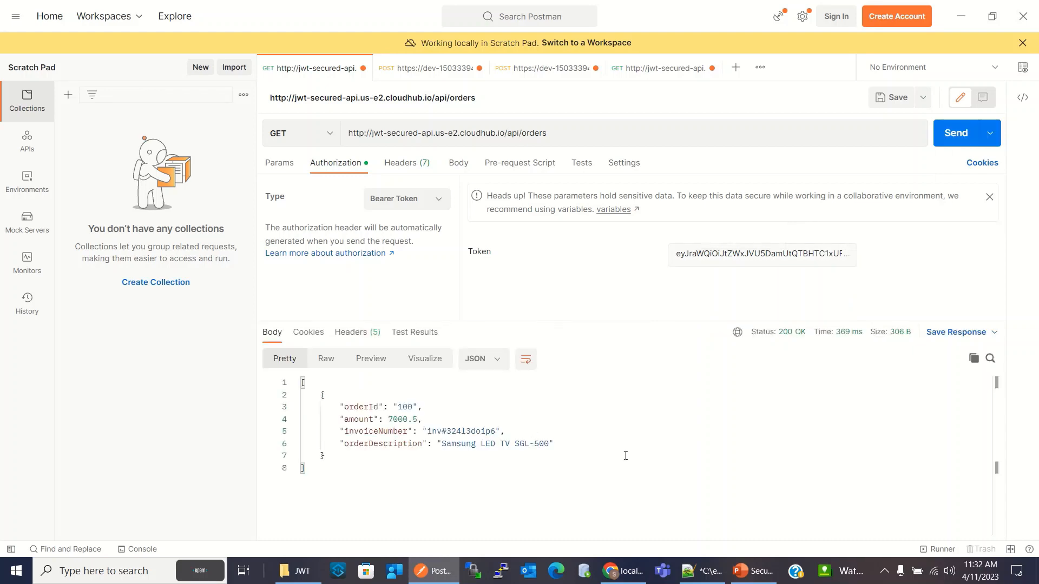
Switch to Notepad++ and review the implicit, authorization_code and client_credentials grant type sections of notes.txt
left_click(704, 563)
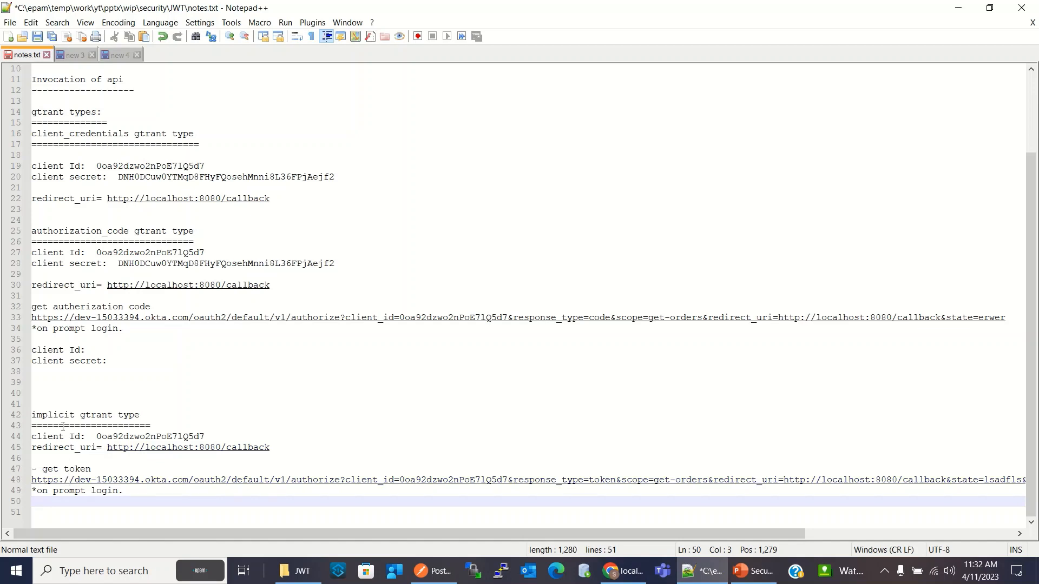
left_click(154, 416)
left_click_drag(155, 416, 12, 417)
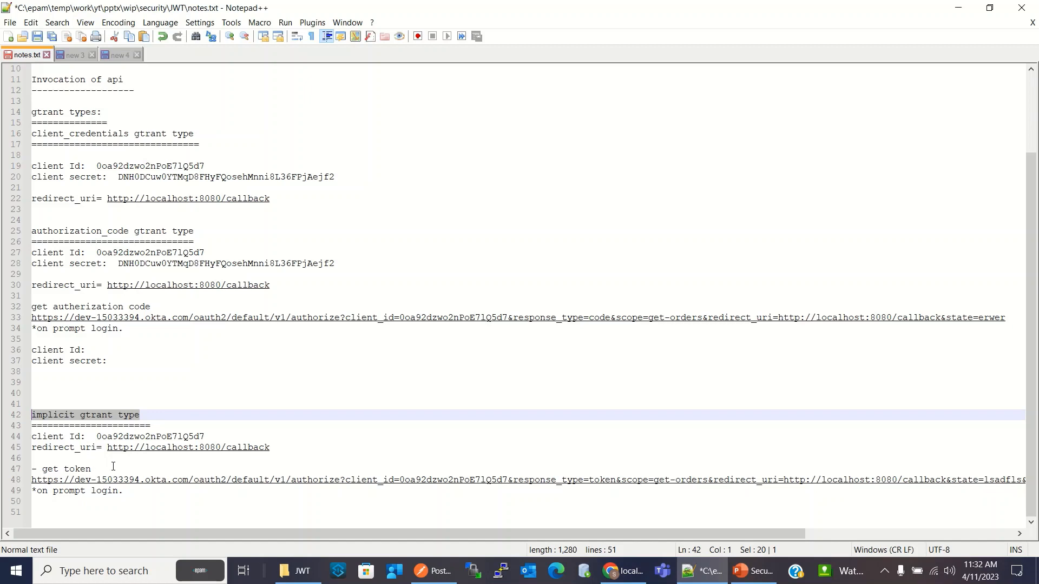
left_click(165, 371)
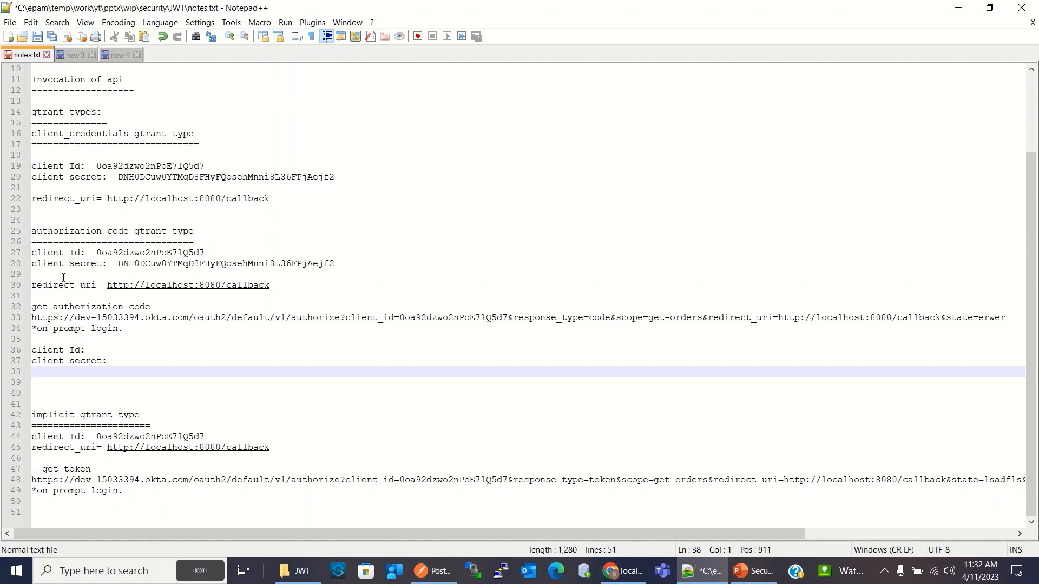
left_click_drag(112, 361, 23, 250)
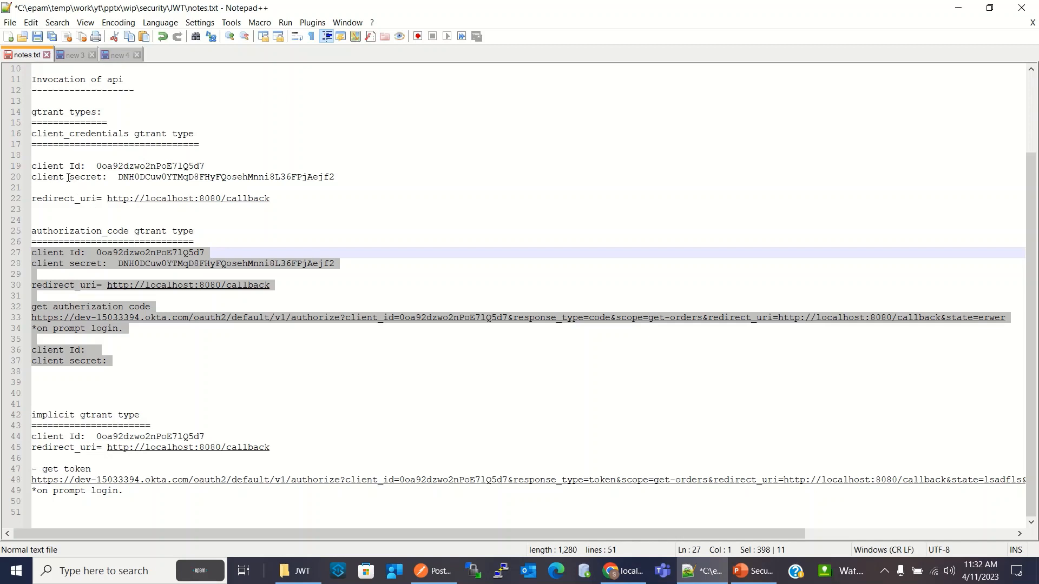
left_click_drag(286, 200, 7, 156)
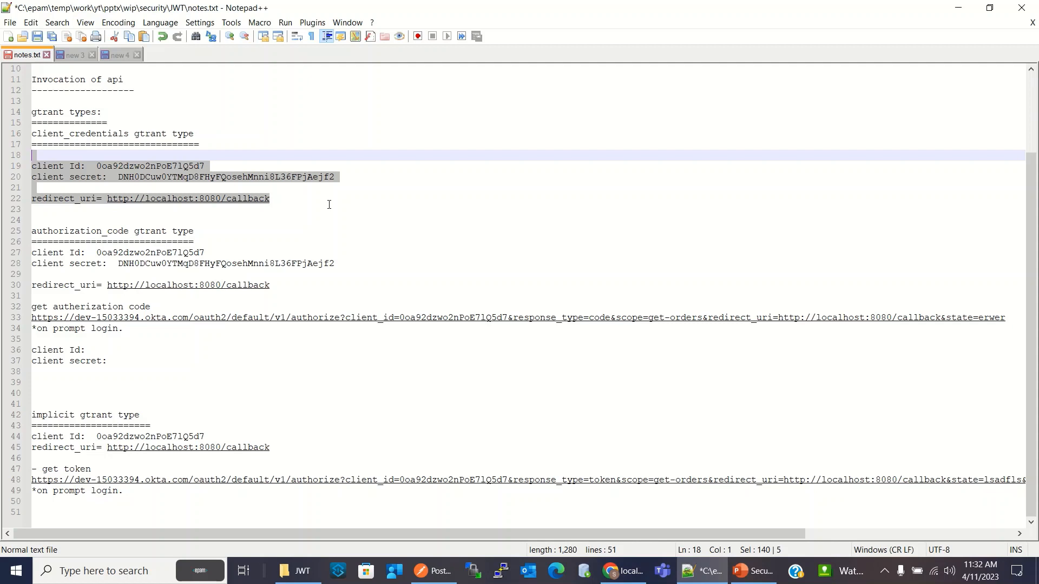